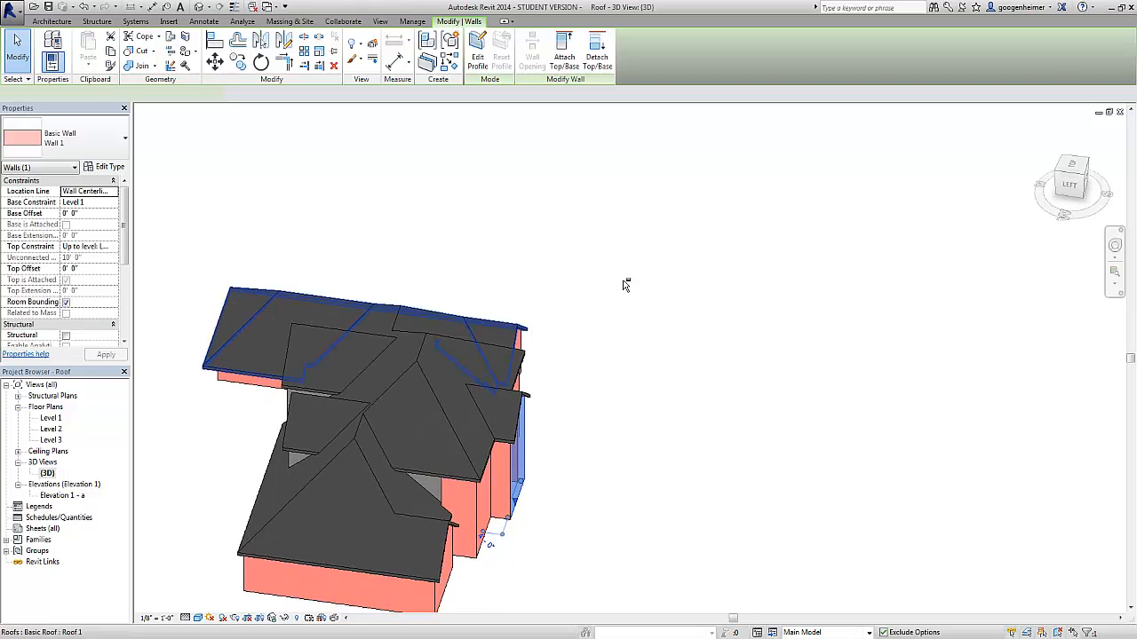
# Inspect the house's roofs from the top-front-right isometric corner, with the wall deselected
pyautogui.keyDown('shift'); pyautogui.moveTo(627, 287); pyautogui.dragTo(333, 311, button='middle'); pyautogui.keyUp('shift')
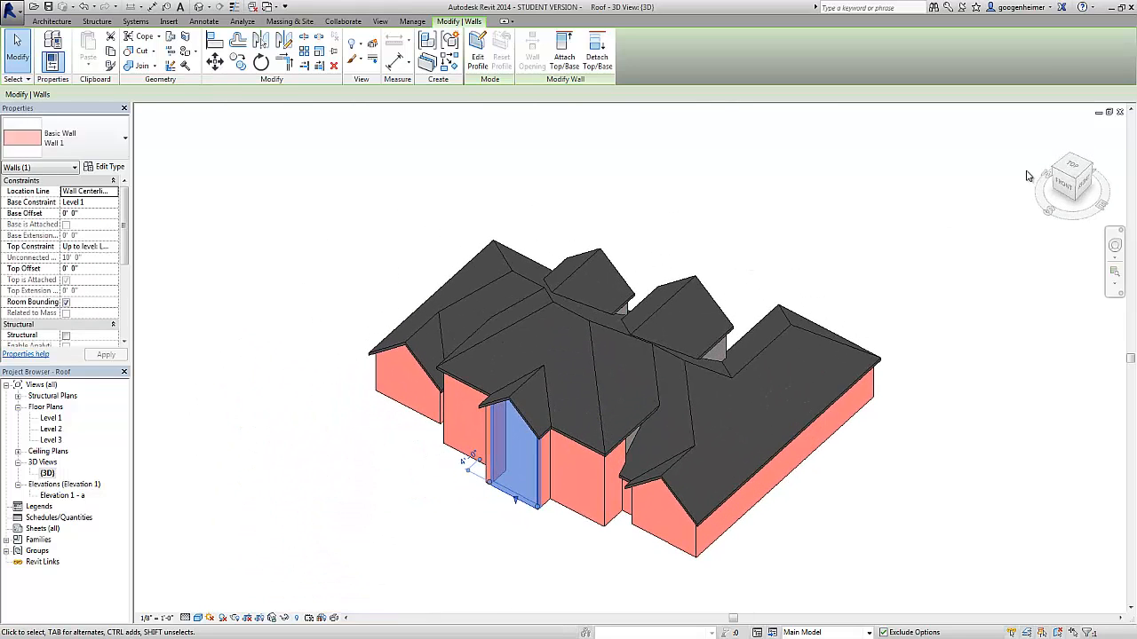
pyautogui.click(1074, 181)
pyautogui.scroll(-3, 779, 251)
pyautogui.moveTo(734, 268); pyautogui.dragTo(374, 457, button='middle')
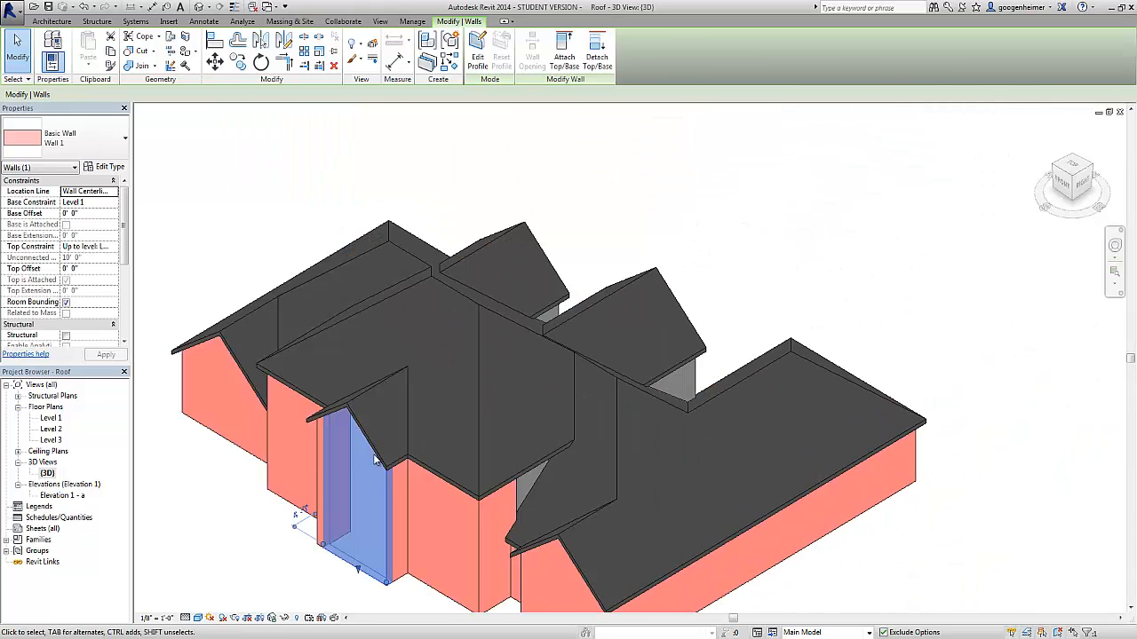
pyautogui.scroll(-2, 317, 454)
pyautogui.click(898, 568)
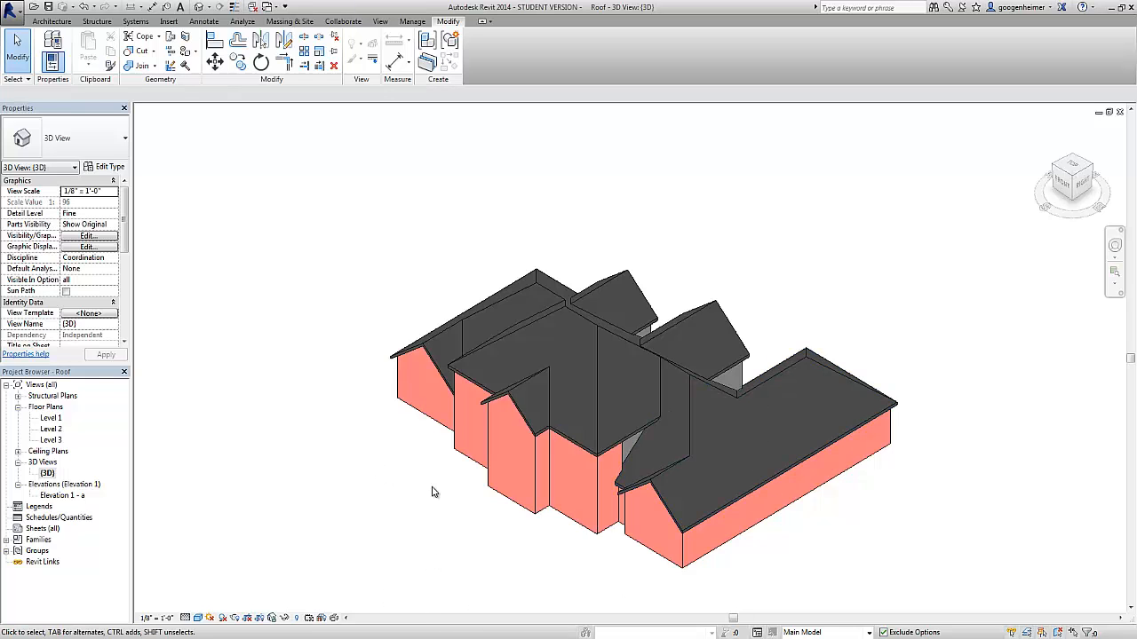
# View the 3D model from directly above and temporarily isolate the roof category
pyautogui.click(1075, 165)
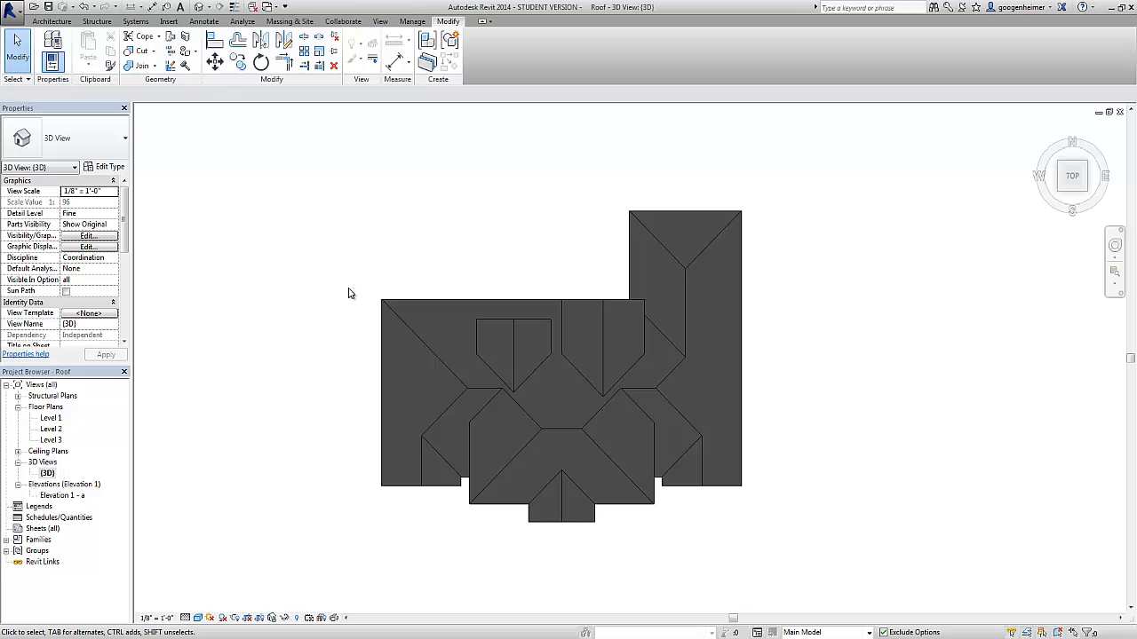
pyautogui.click(384, 303)
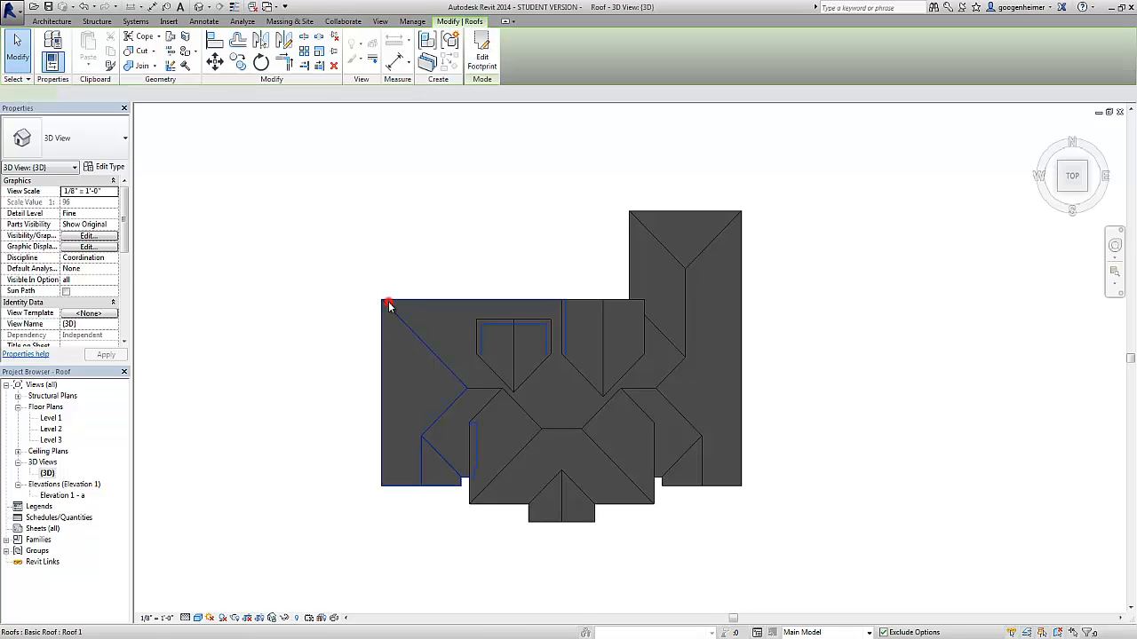
pyautogui.click(284, 618)
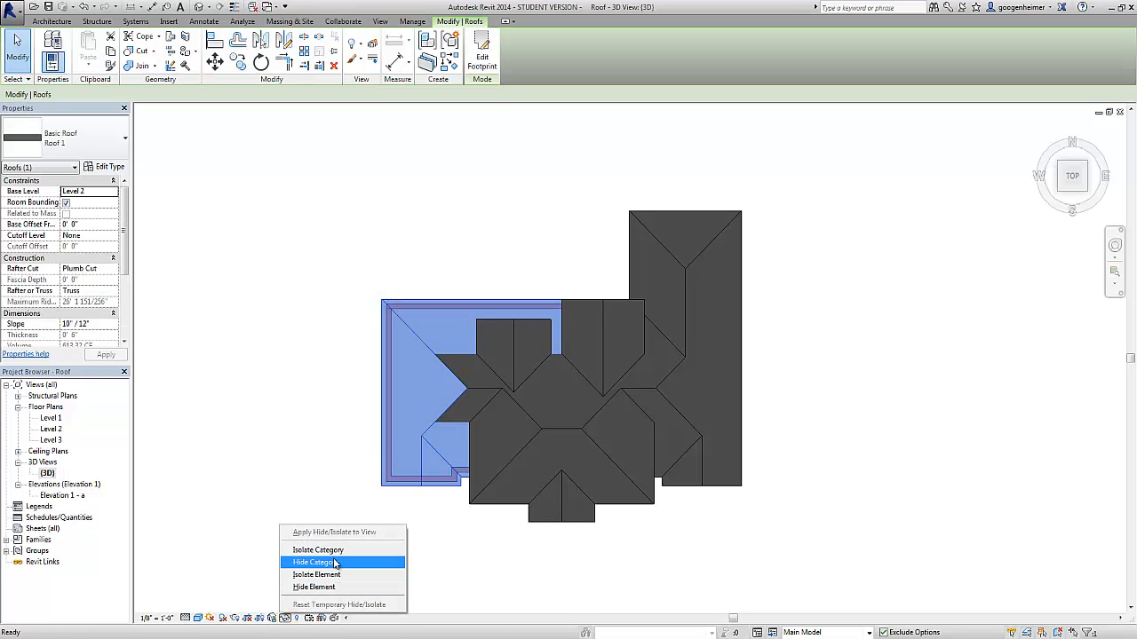
pyautogui.click(335, 552)
# Delete all the isolated roofs and reset the temporary isolation so the walls show again
pyautogui.moveTo(323, 213); pyautogui.dragTo(773, 411)
pyautogui.press('Delete')
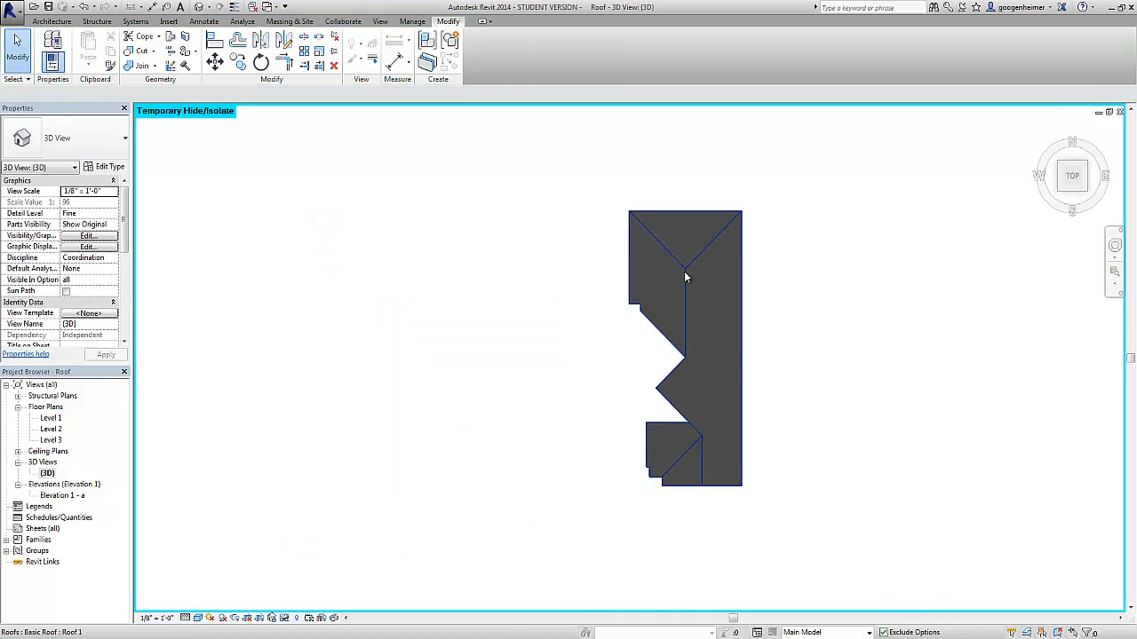
pyautogui.click(682, 276)
pyautogui.press('Delete')
pyautogui.click(284, 622)
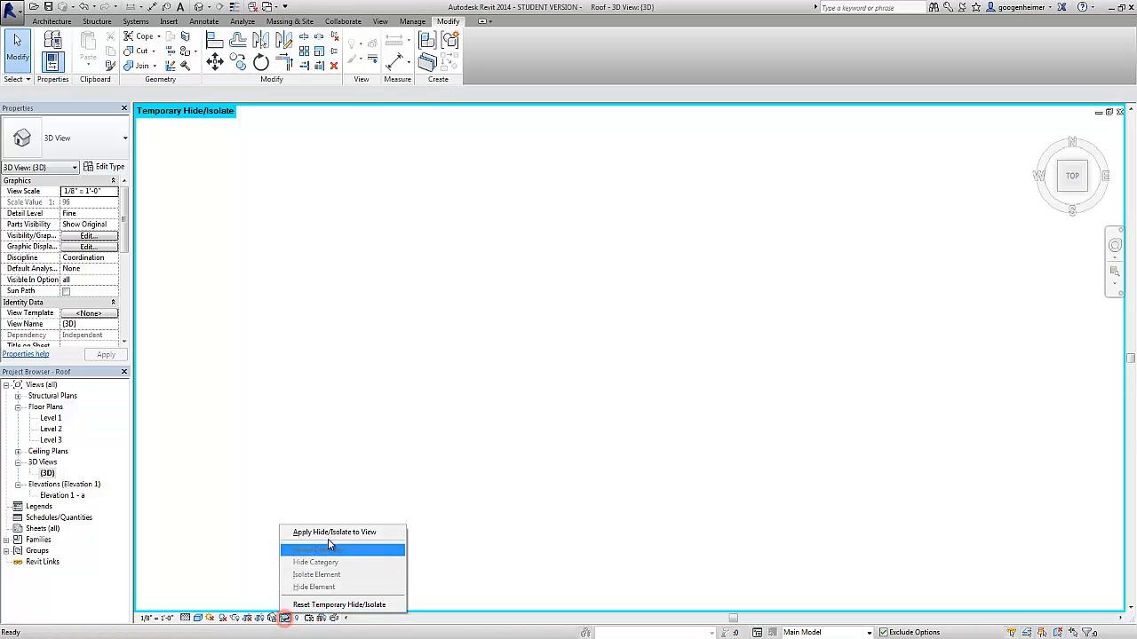
pyautogui.click(326, 603)
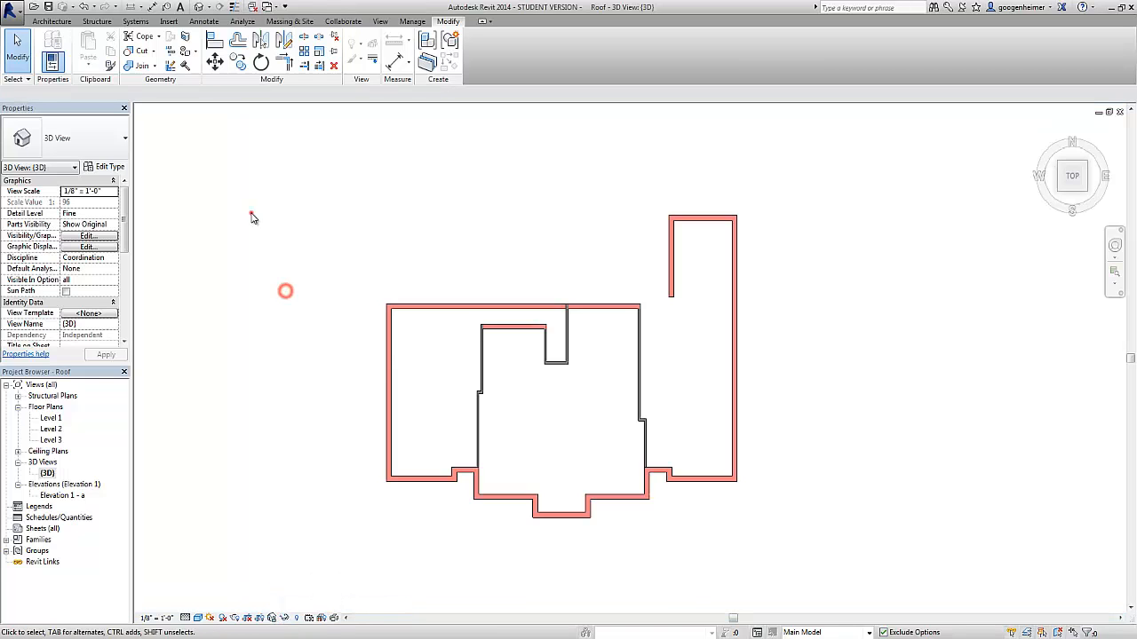
# Start a footprint roof on Level 2 and pick the west wing's outer walls with a 1' 0" overhang and no slope
pyautogui.click(53, 22)
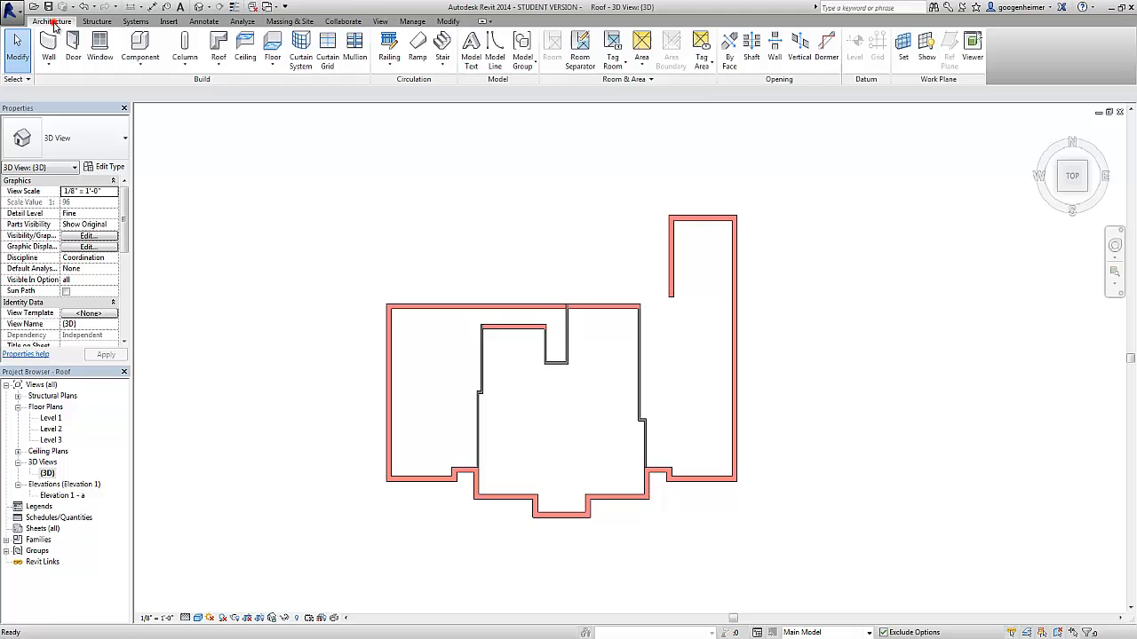
pyautogui.click(220, 46)
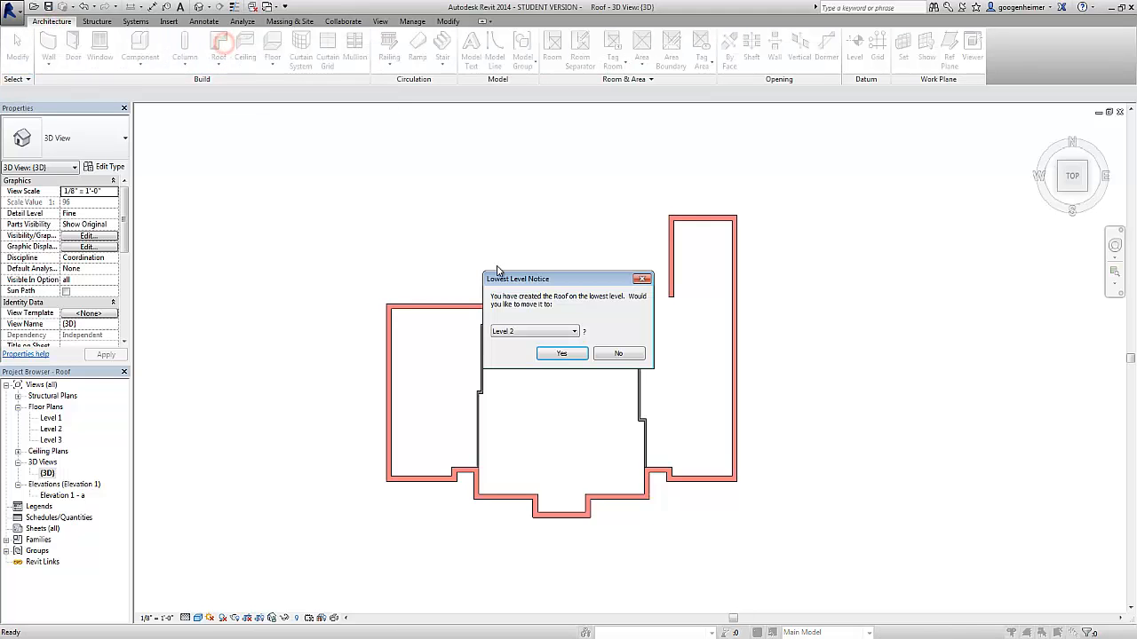
pyautogui.click(561, 354)
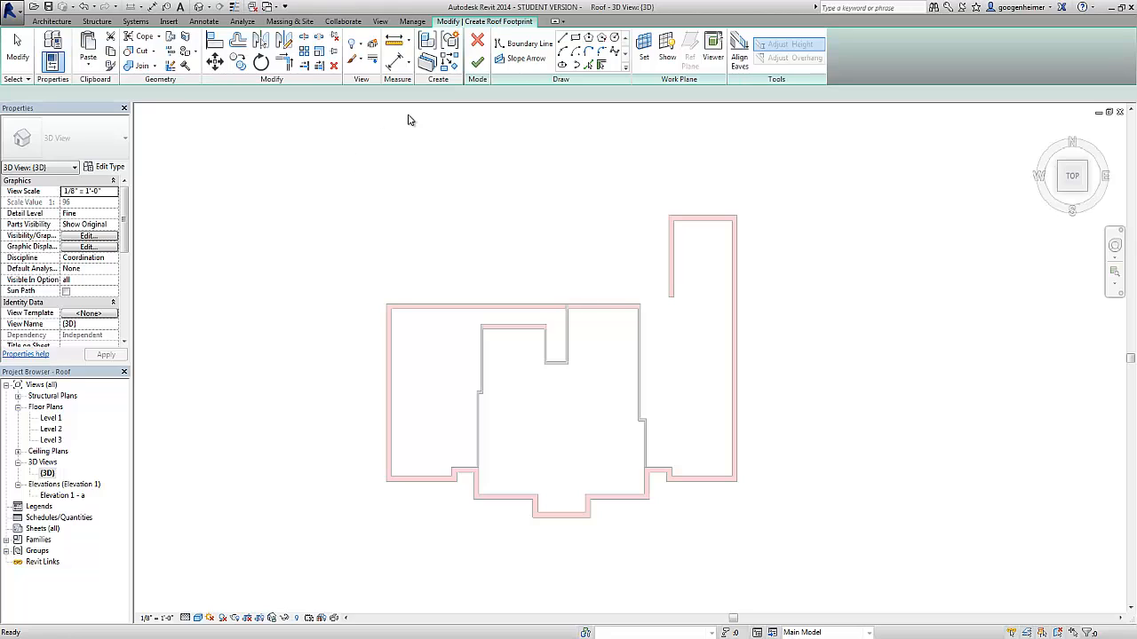
pyautogui.click(434, 307)
pyautogui.click(390, 365)
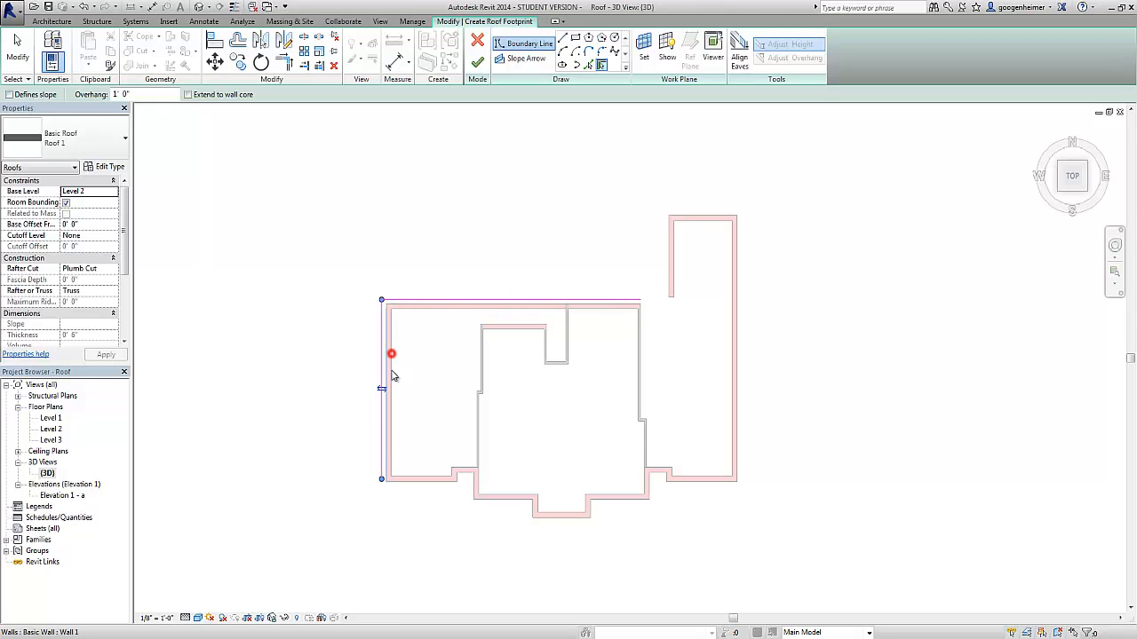
pyautogui.click(435, 480)
pyautogui.scroll(2, 435, 479)
pyautogui.click(461, 467)
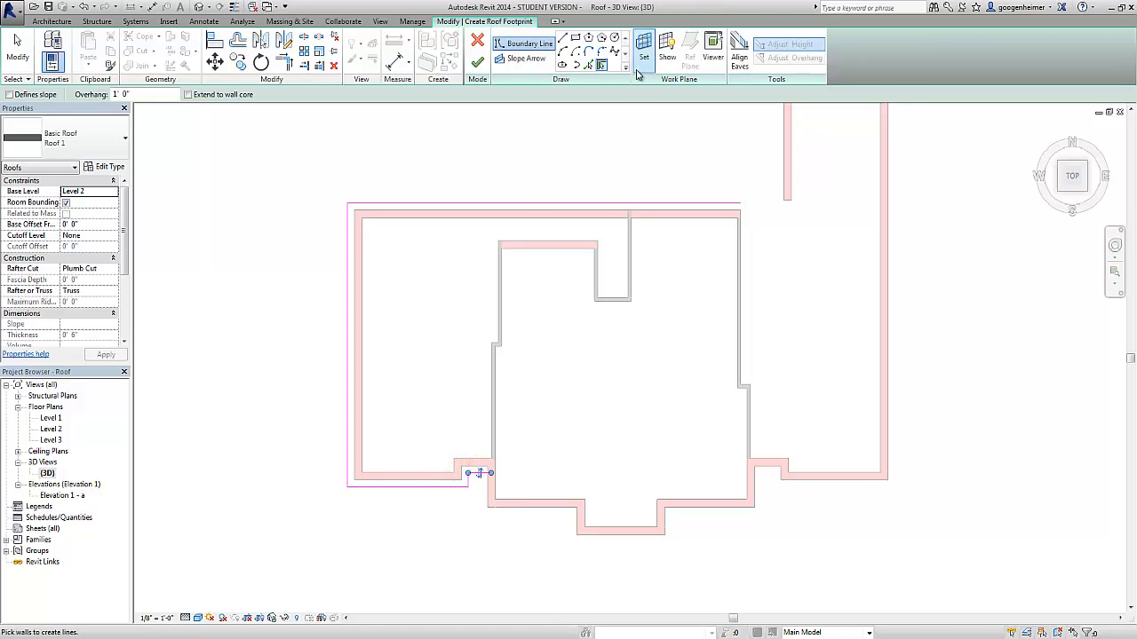
# Add boundary lines at 0' 0" offset along the outer edges of the two-storey block's west and north walls, including the recess
pyautogui.click(589, 65)
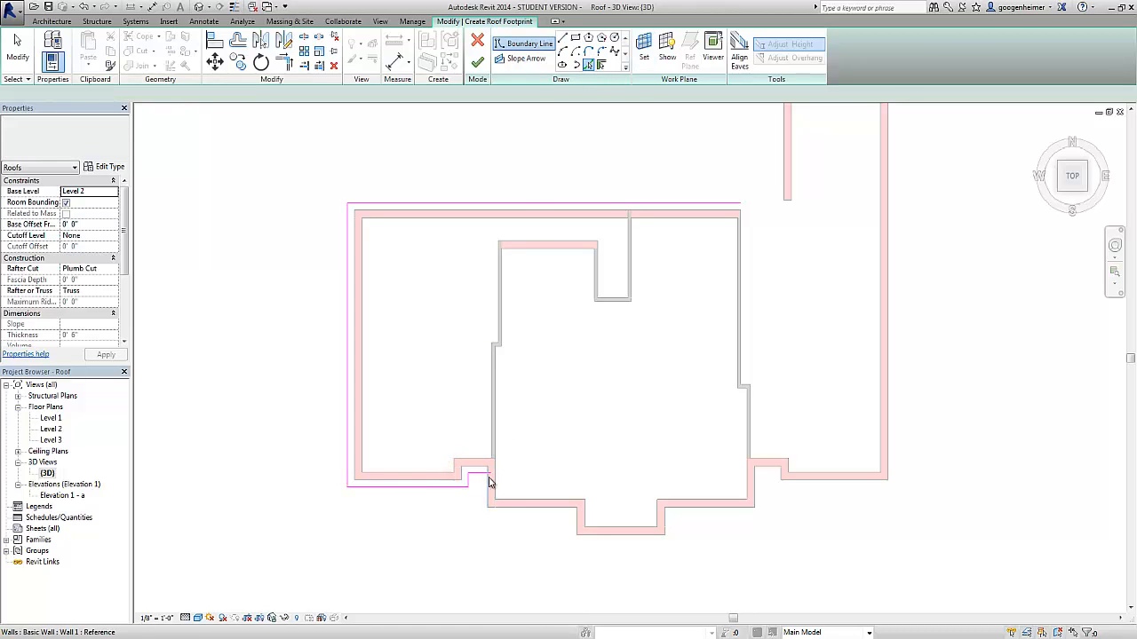
pyautogui.scroll(3, 489, 482)
pyautogui.click(488, 480)
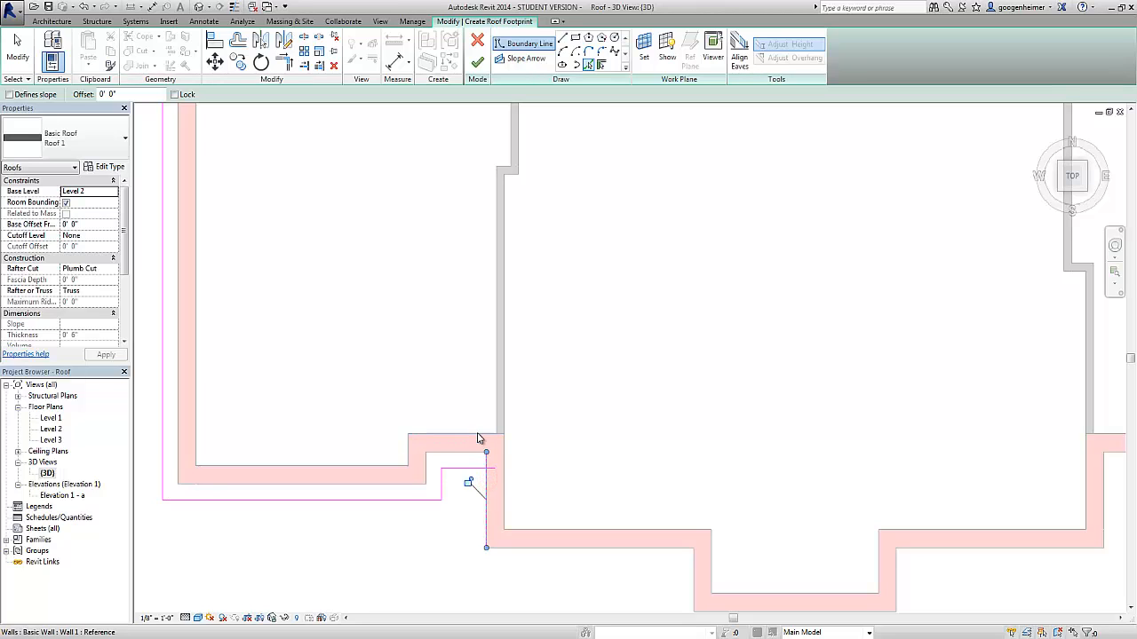
pyautogui.click(500, 400)
pyautogui.moveTo(546, 397); pyautogui.dragTo(548, 488, button='middle')
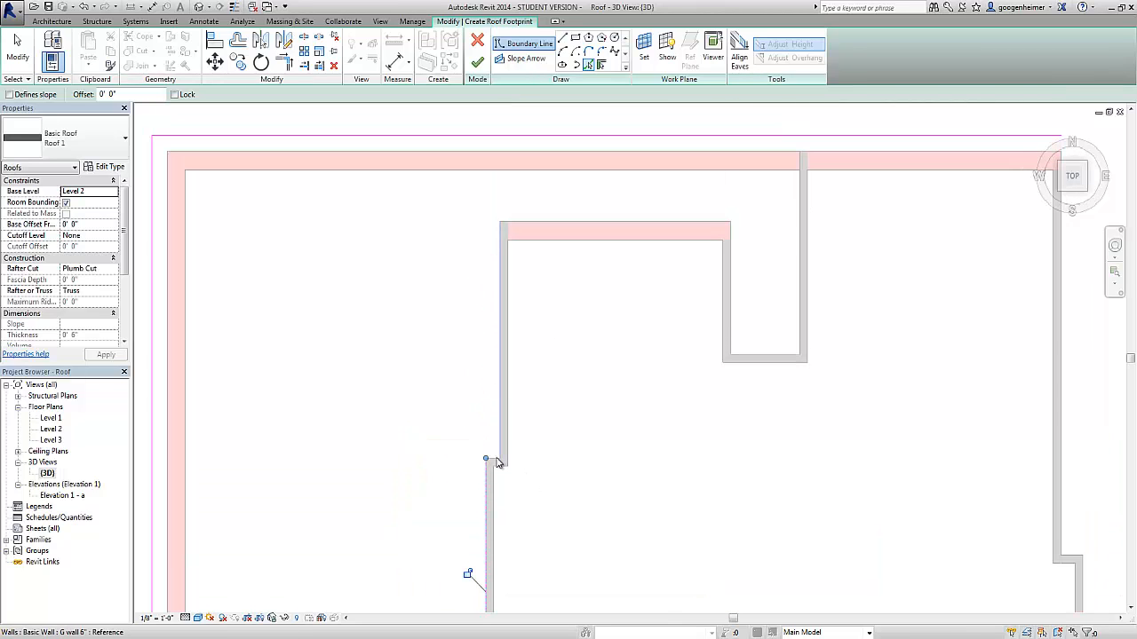
pyautogui.click(502, 419)
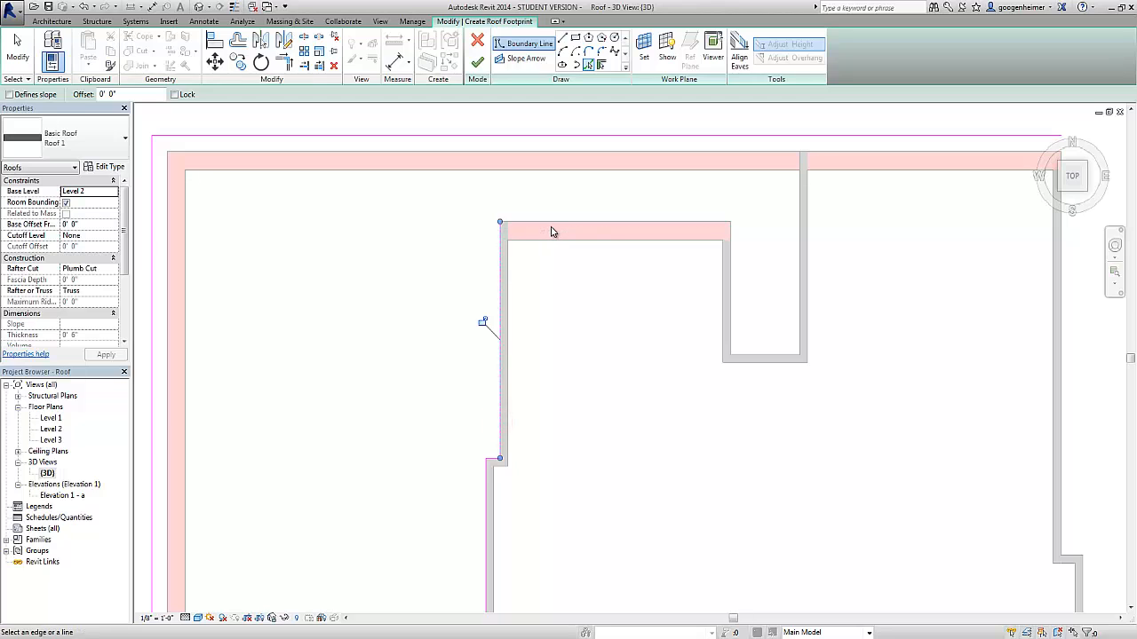
pyautogui.click(554, 229)
pyautogui.click(731, 276)
pyautogui.click(763, 356)
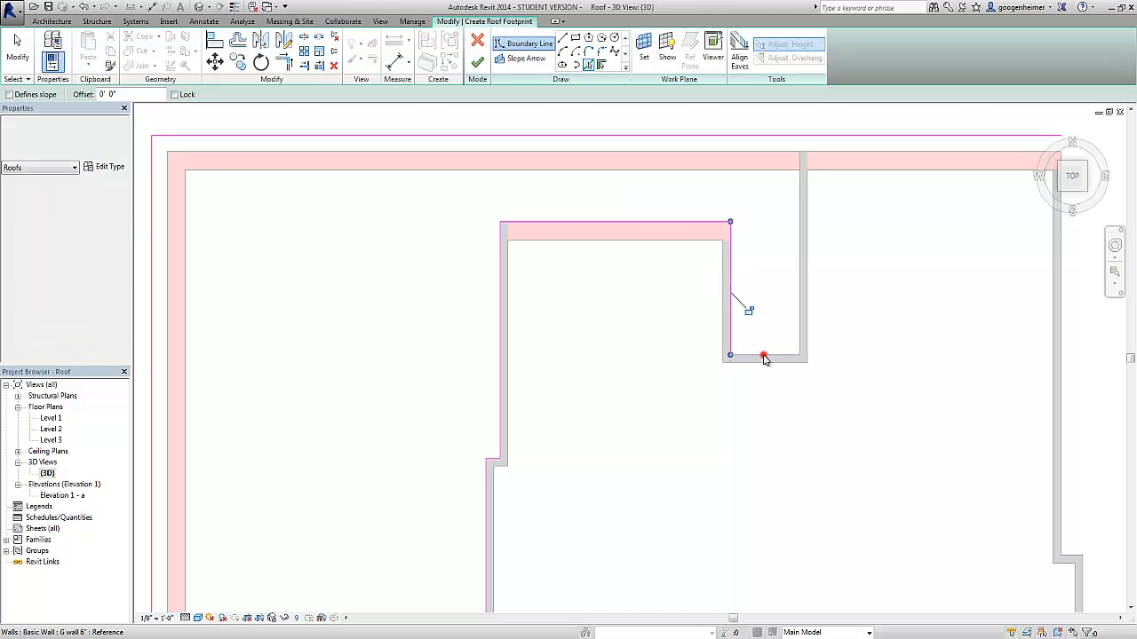
pyautogui.click(800, 253)
# Trim the north eave line to the recess's east boundary line to form a corner
pyautogui.scroll(-4, 711, 293)
pyautogui.scroll(1, 569, 353)
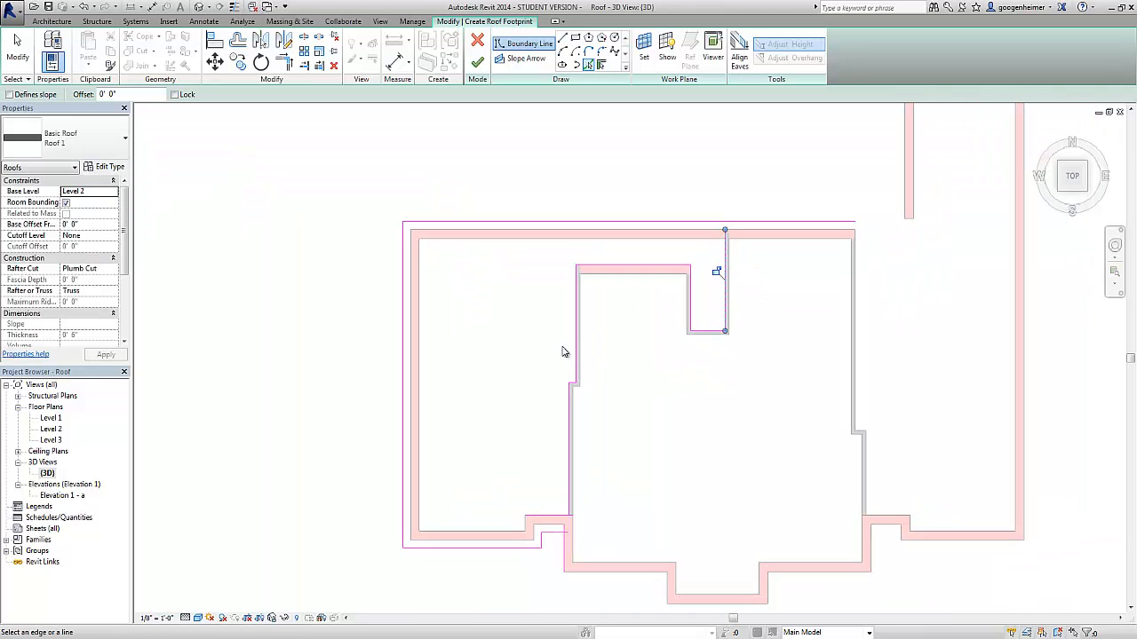
pyautogui.press('t')
pyautogui.press('r')
pyautogui.click(702, 223)
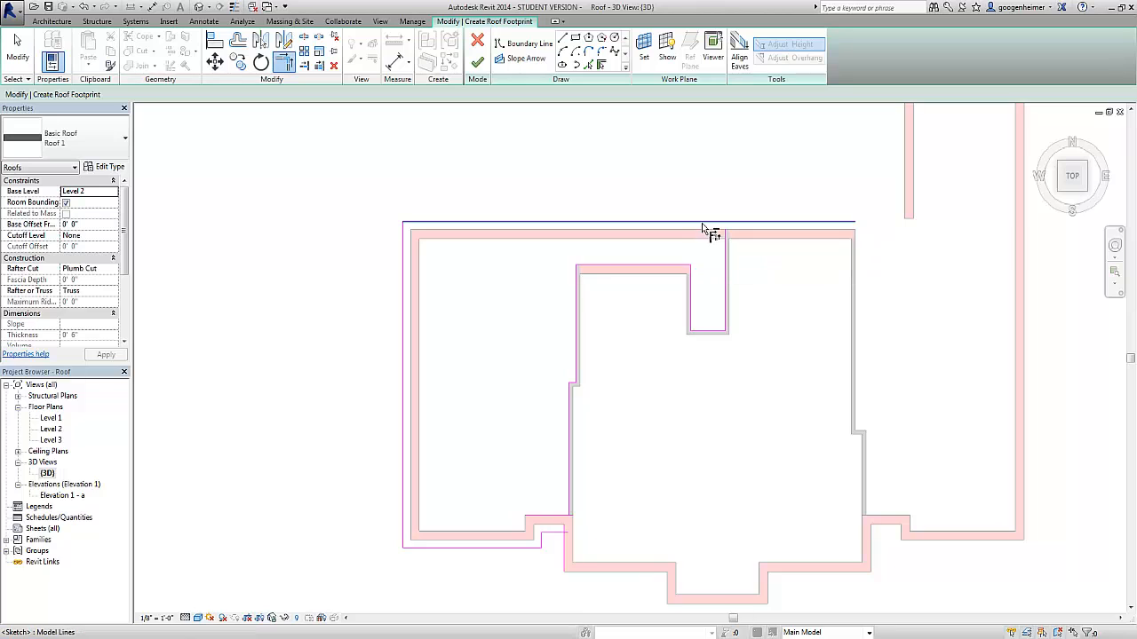
pyautogui.click(728, 249)
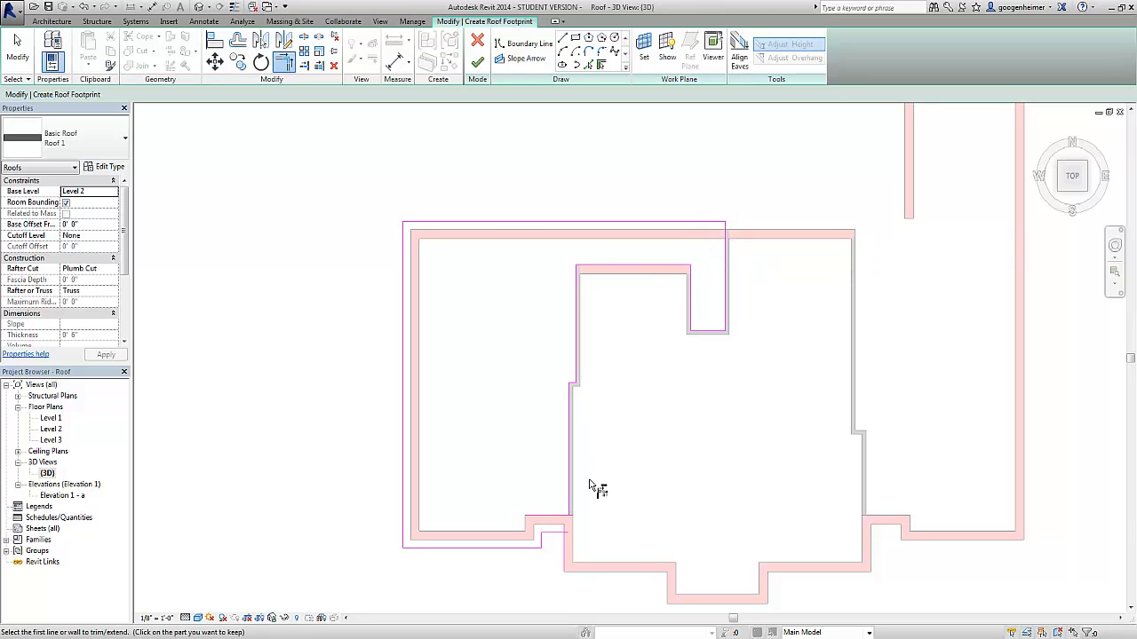
# Trim the boundary lines at the wing's southeast notch into clean corners to close the footprint
pyautogui.scroll(2, 580, 527)
pyautogui.click(562, 498)
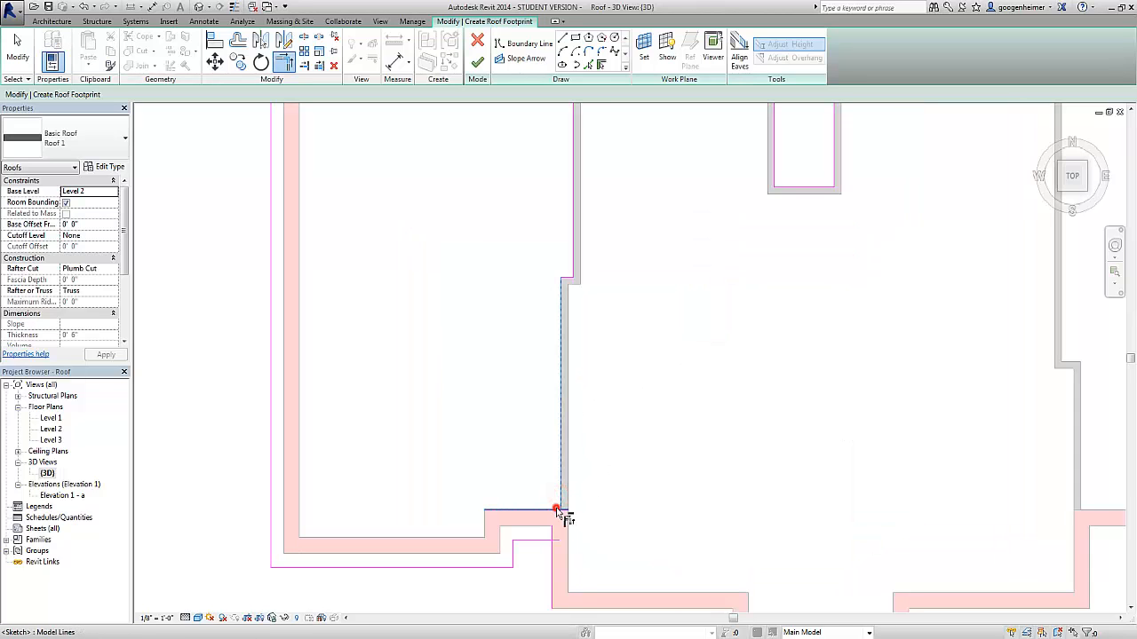
pyautogui.click(556, 506)
pyautogui.click(555, 509)
pyautogui.click(553, 528)
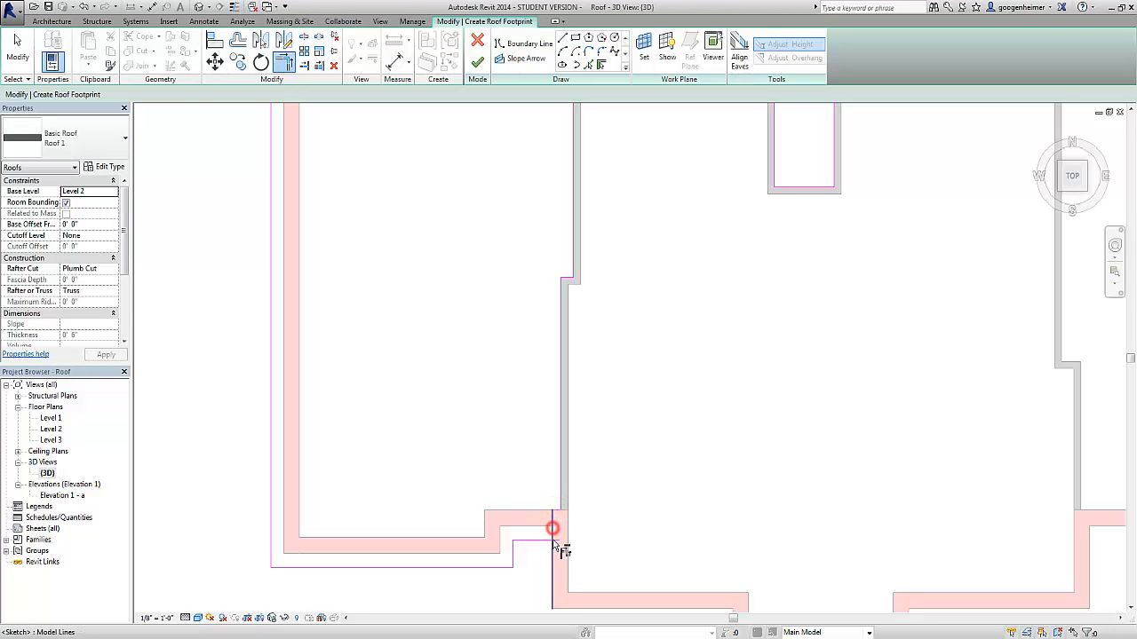
pyautogui.click(552, 533)
pyautogui.click(545, 538)
pyautogui.scroll(-3, 545, 536)
pyautogui.press('Escape')
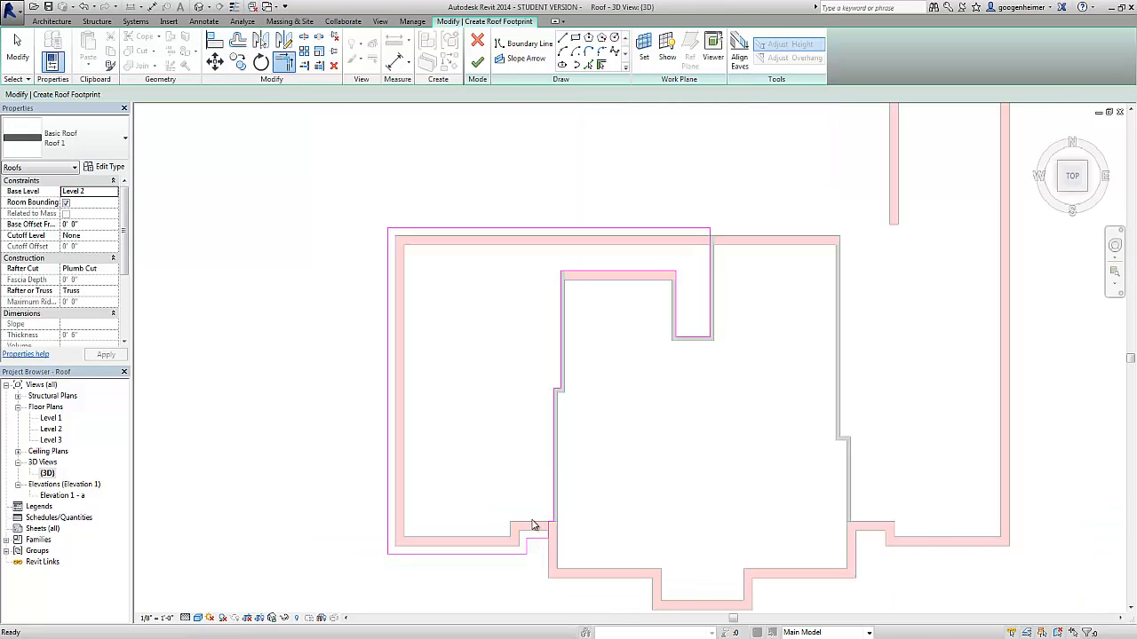
# Make the north and west eave lines and the two short notch lines define a 10" / 12" slope, and finish the roof
pyautogui.moveTo(536, 546); pyautogui.dragTo(202, 5)
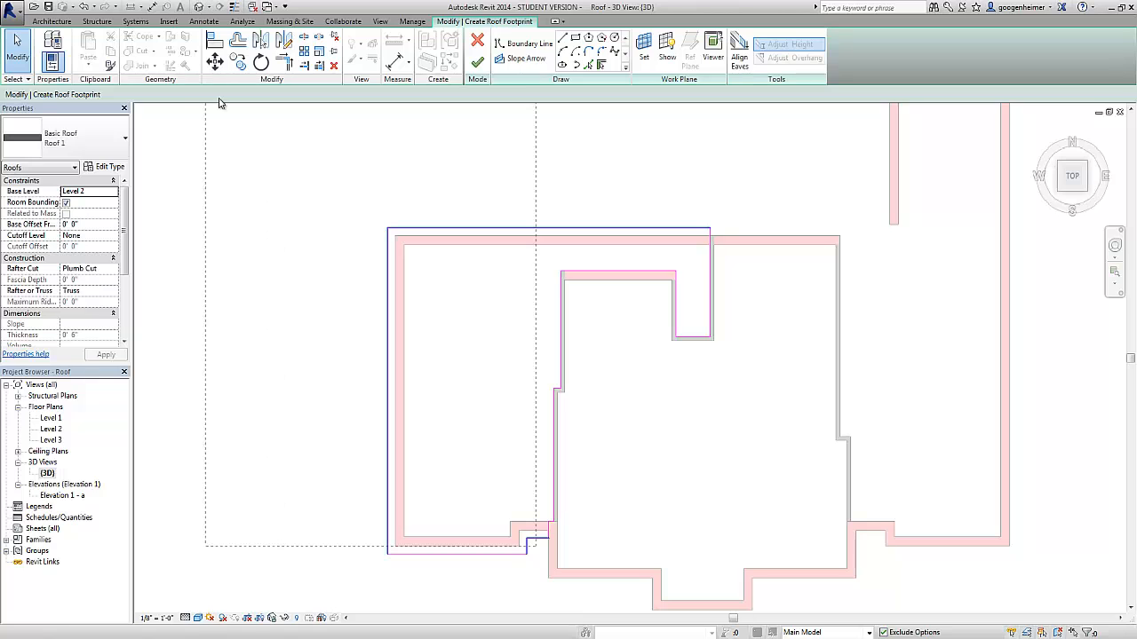
pyautogui.moveTo(295, 213); pyautogui.dragTo(298, 215)
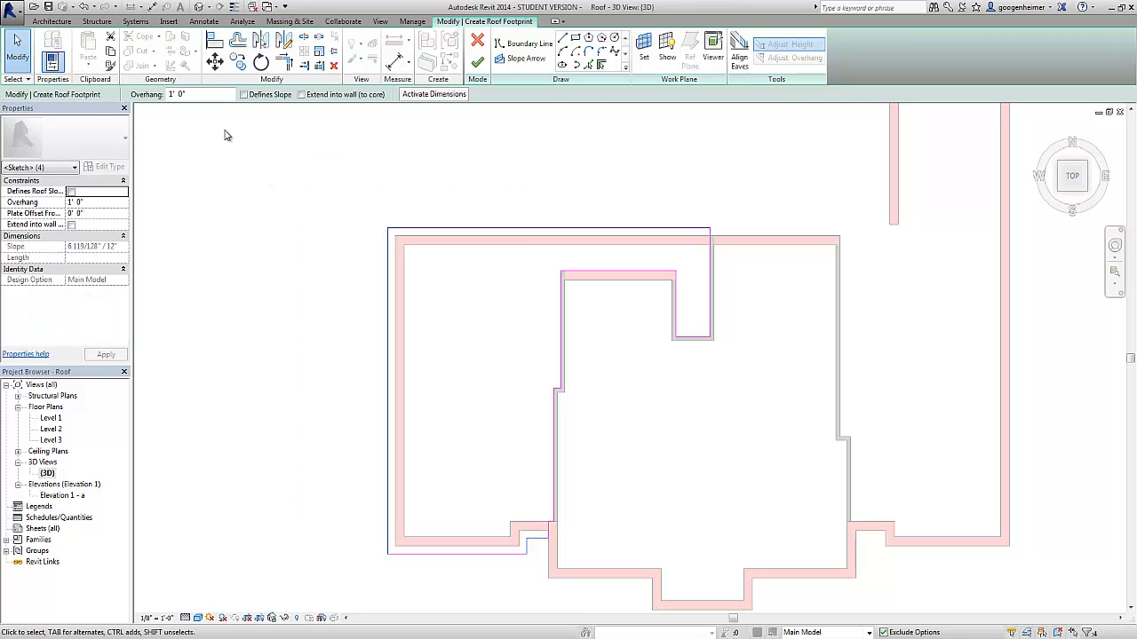
pyautogui.click(245, 94)
pyautogui.doubleClick(122, 248)
pyautogui.write('10')
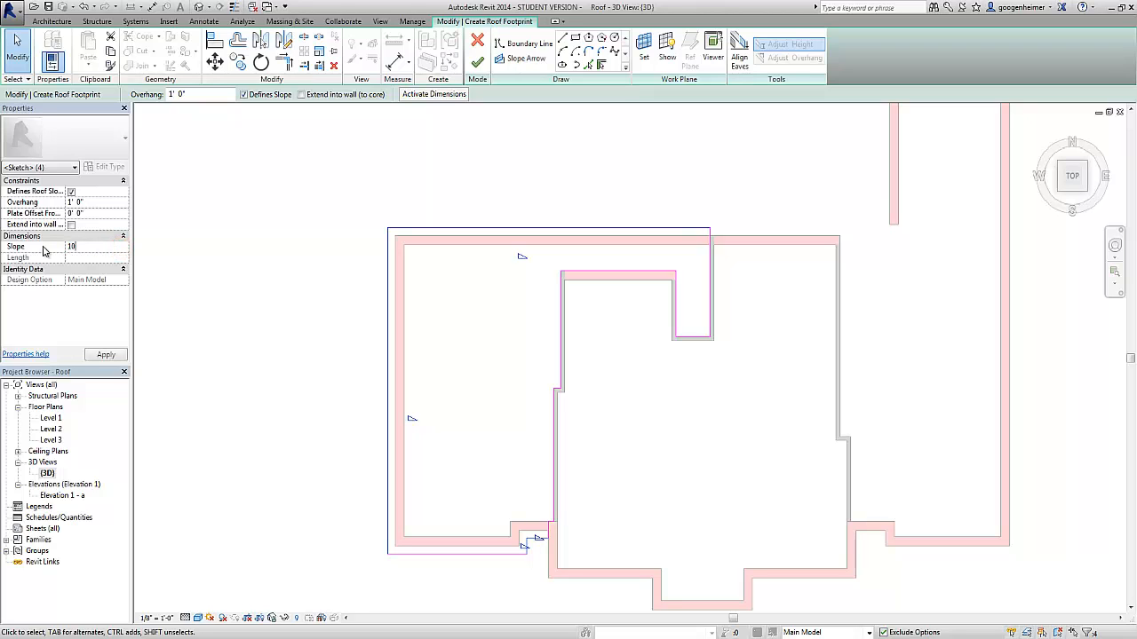
pyautogui.click(300, 287)
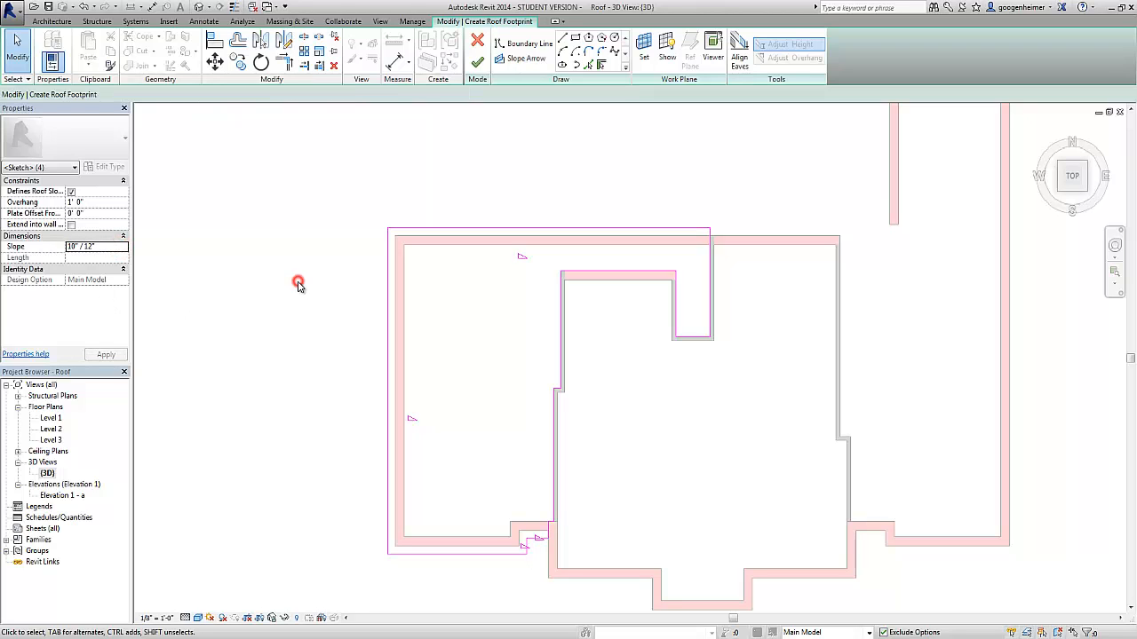
pyautogui.moveTo(320, 275); pyautogui.dragTo(300, 274, button='middle')
pyautogui.scroll(-1, 300, 275)
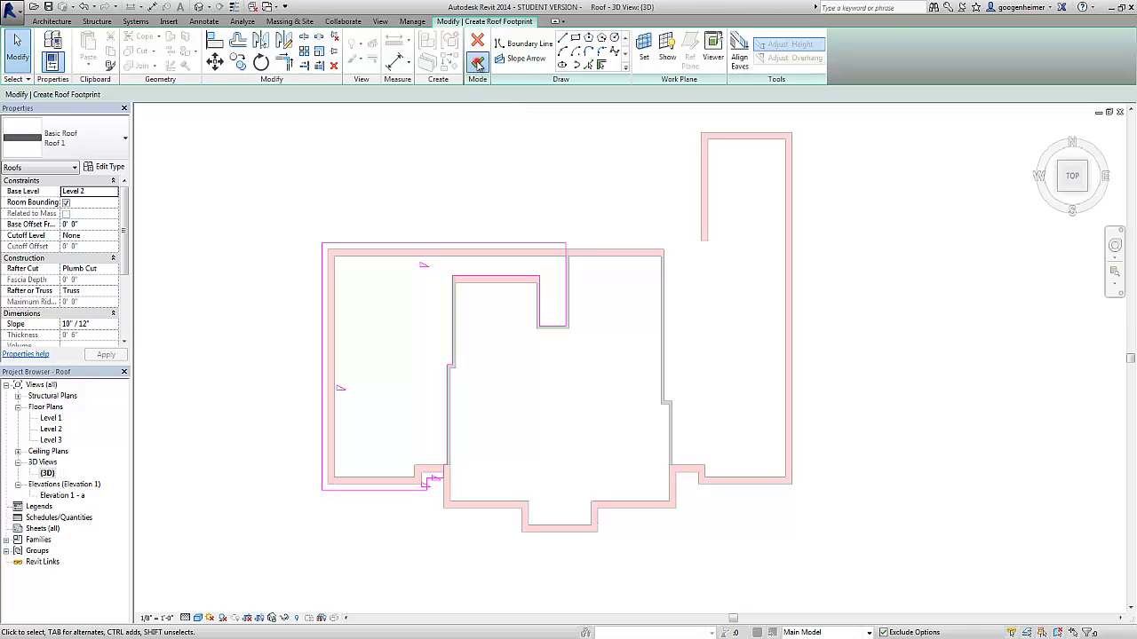
pyautogui.click(477, 63)
pyautogui.moveTo(523, 322); pyautogui.dragTo(480, 337, button='middle')
pyautogui.click(480, 373)
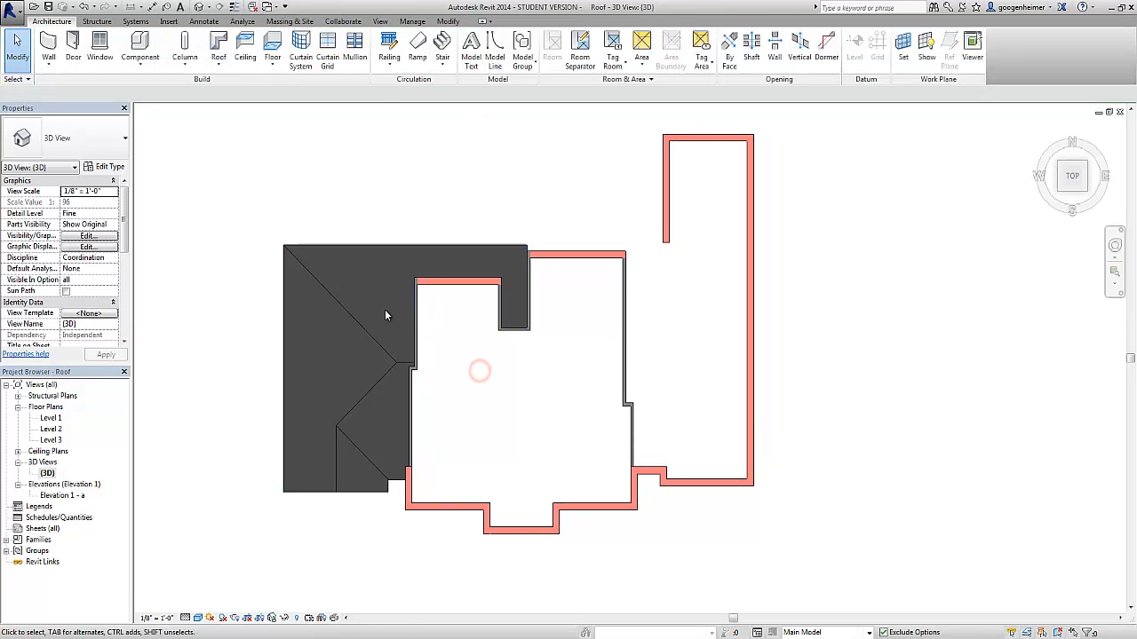
# Start a new footprint roof on Level 3 and make its boundary lines define the slope
pyautogui.click(221, 46)
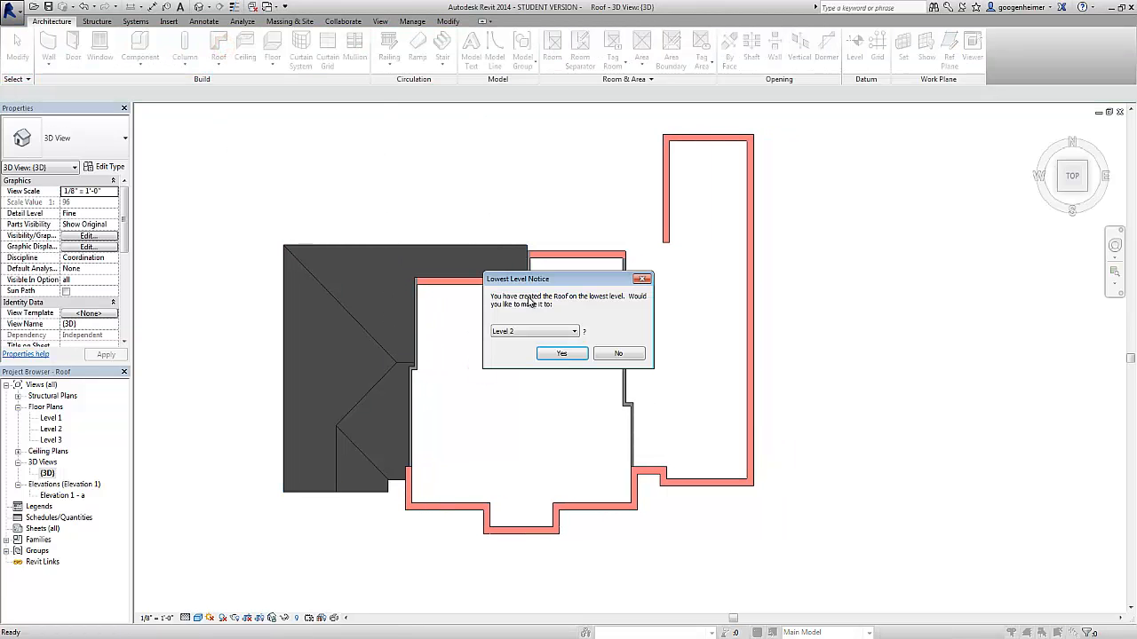
pyautogui.click(533, 331)
pyautogui.click(523, 358)
pyautogui.click(551, 355)
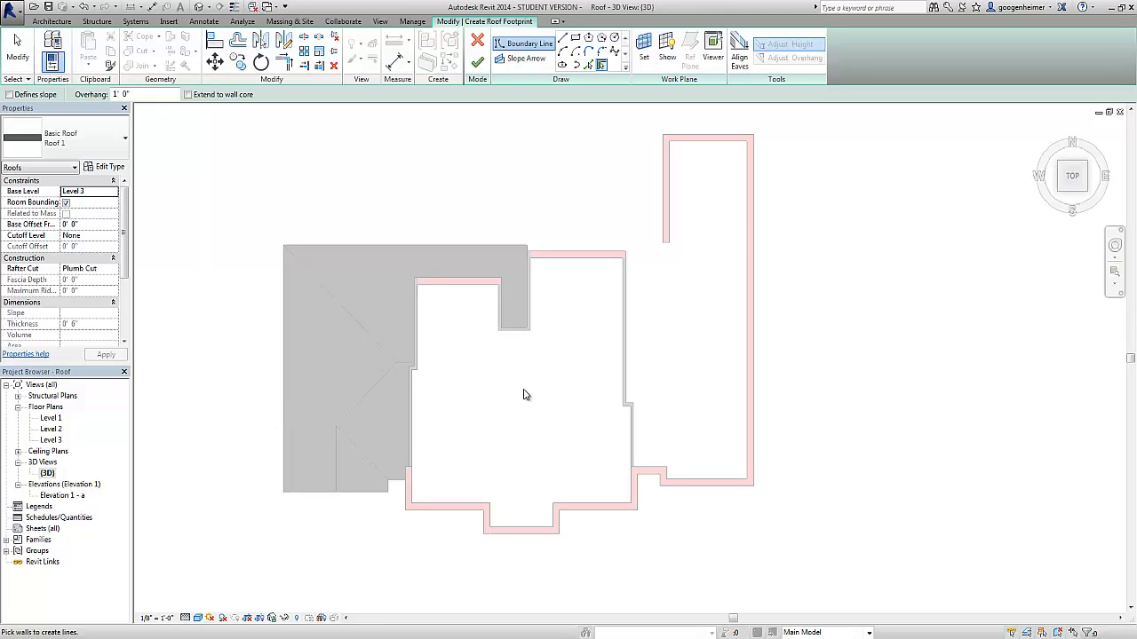
pyautogui.moveTo(495, 417); pyautogui.dragTo(482, 396, button='middle')
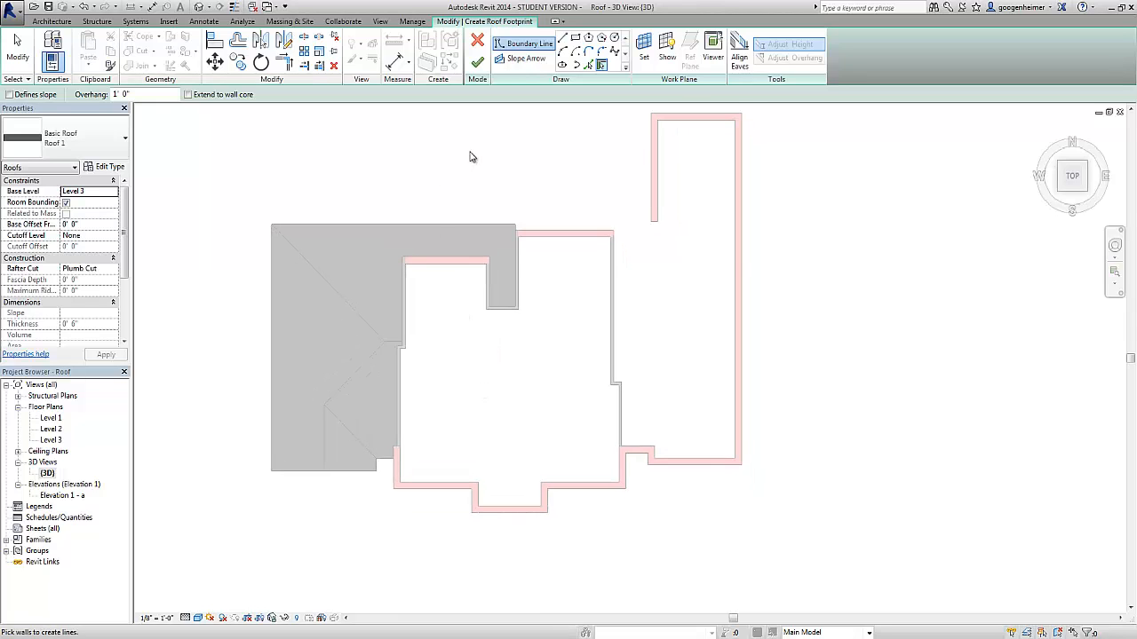
pyautogui.click(10, 95)
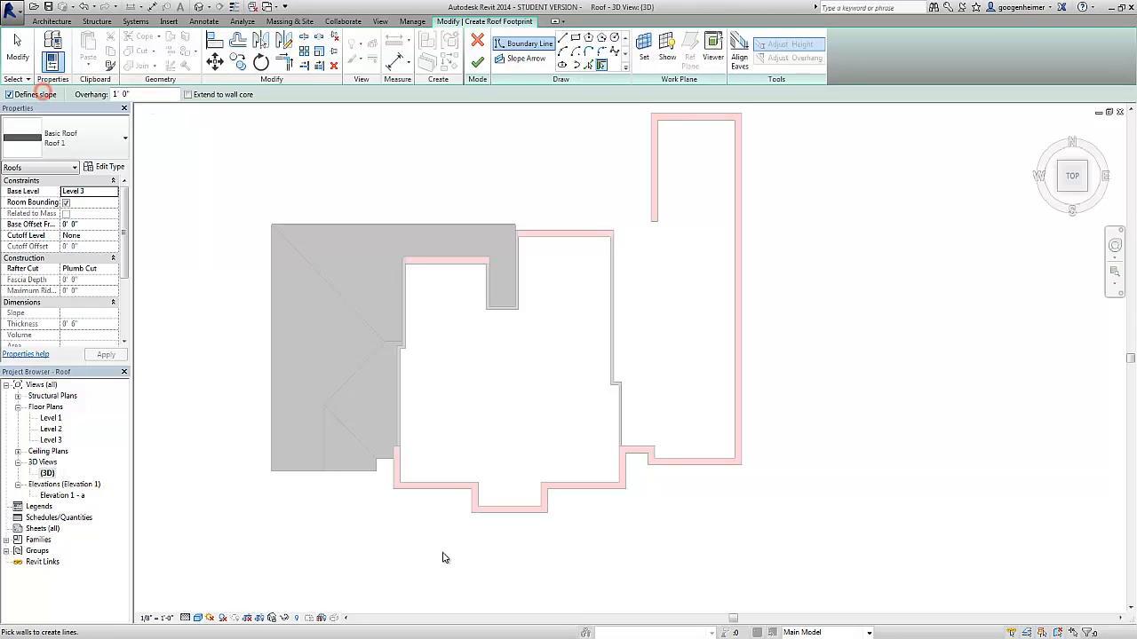
# Add boundary lines with a 1' 0" overhang along the upper block's seven south-end walls, from the west side around the bay to the east side
pyautogui.click(396, 463)
pyautogui.click(459, 487)
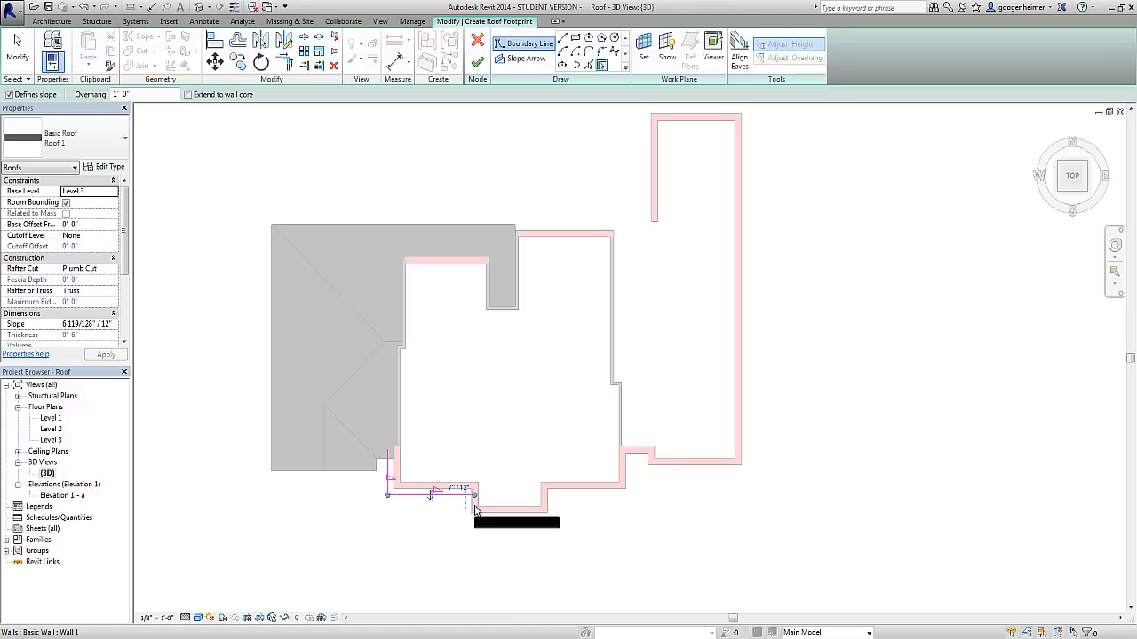
pyautogui.click(475, 503)
pyautogui.click(512, 514)
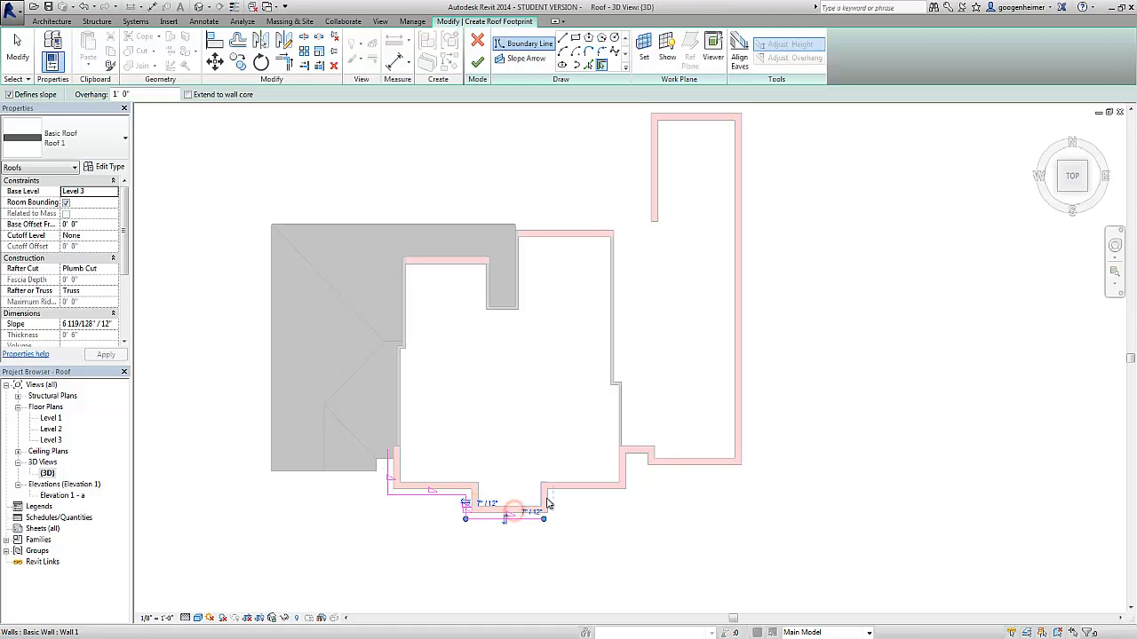
pyautogui.click(547, 504)
pyautogui.click(579, 485)
pyautogui.click(620, 469)
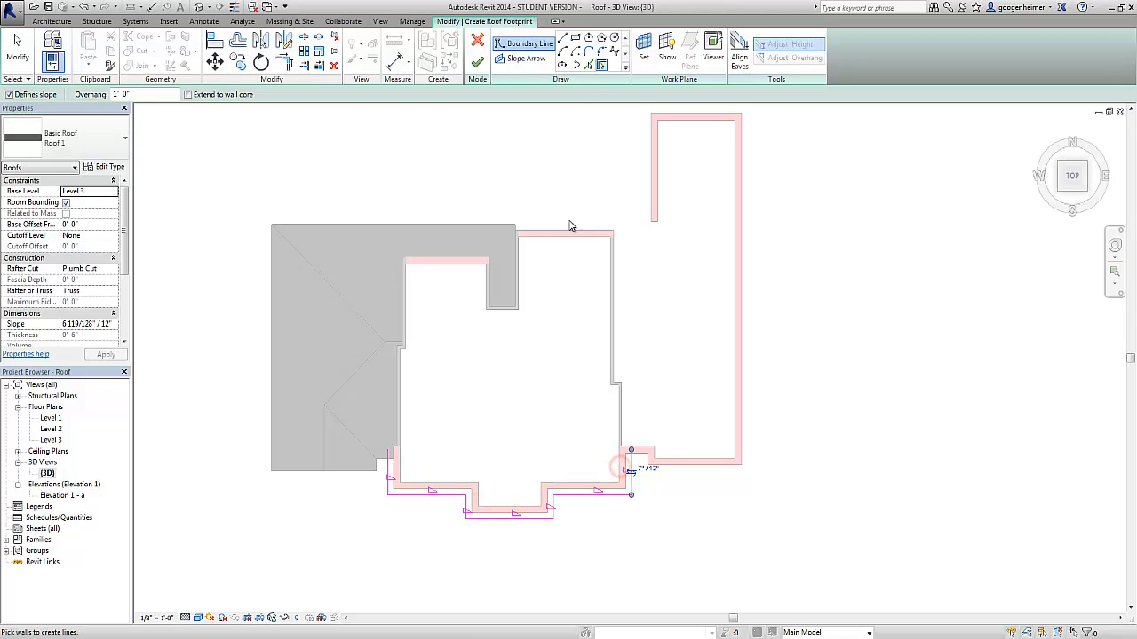
# Draw a horizontal boundary line about 20' 8" long across the block, just north of the recess's inner edge
pyautogui.click(563, 37)
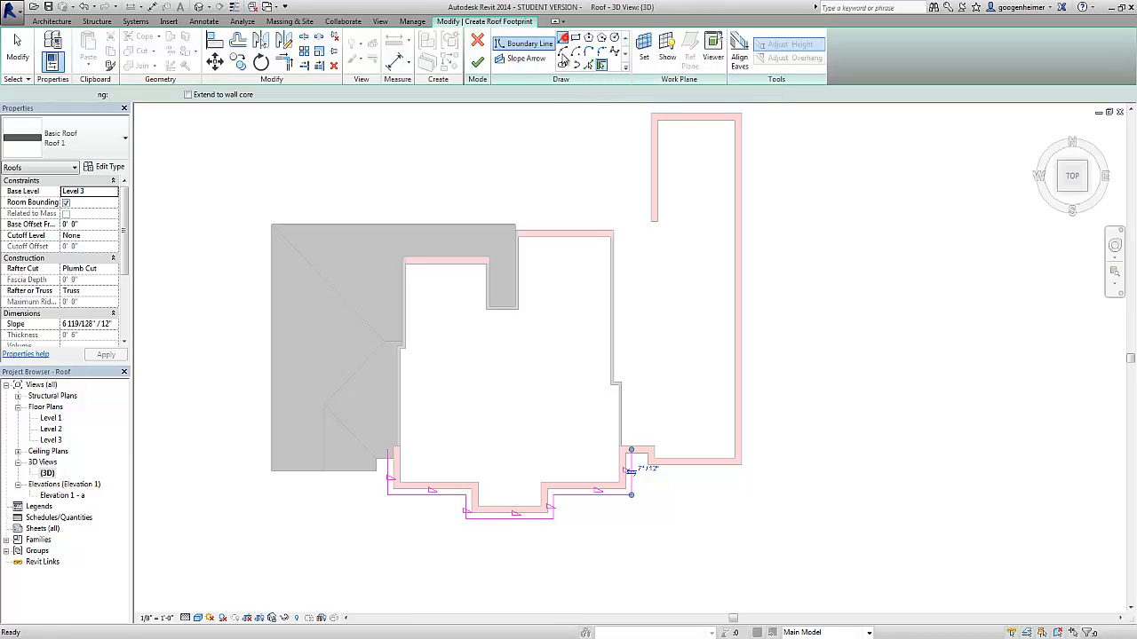
pyautogui.click(456, 293)
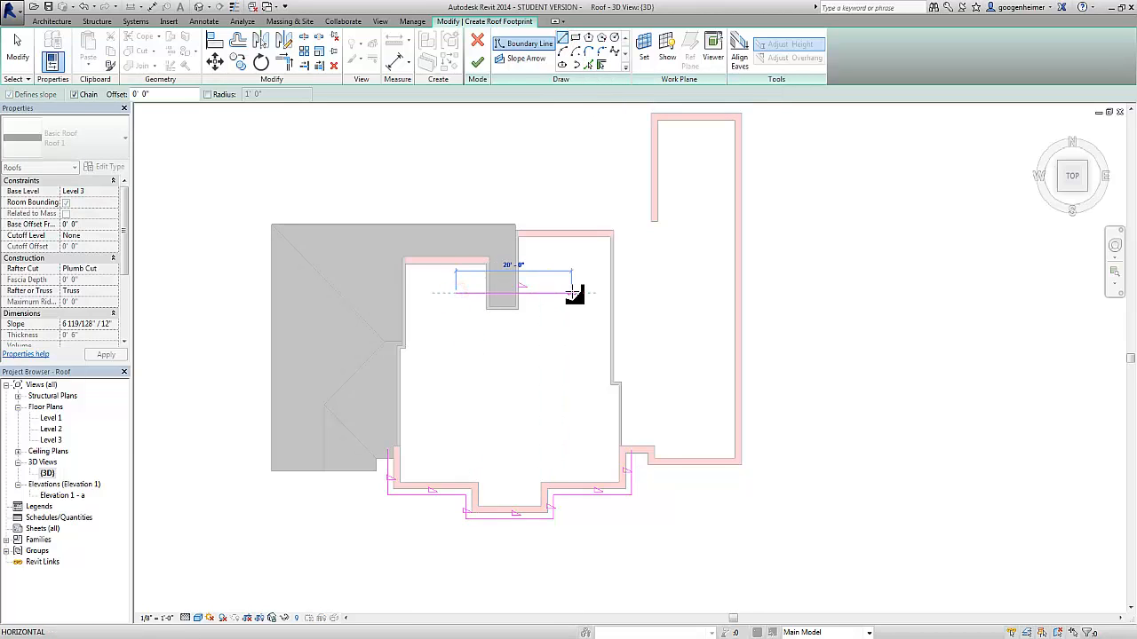
pyautogui.click(572, 294)
# Trim the horizontal line to the east and west boundary lines so the footprint closes with two corners
pyautogui.press('t')
pyautogui.press('r')
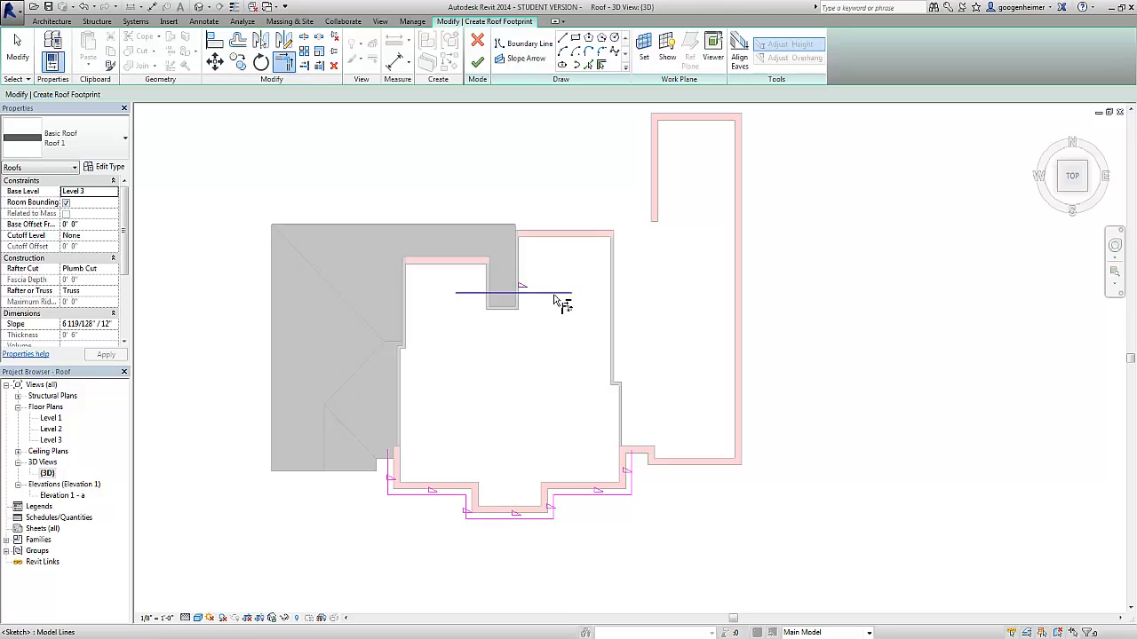
pyautogui.click(553, 293)
pyautogui.click(631, 458)
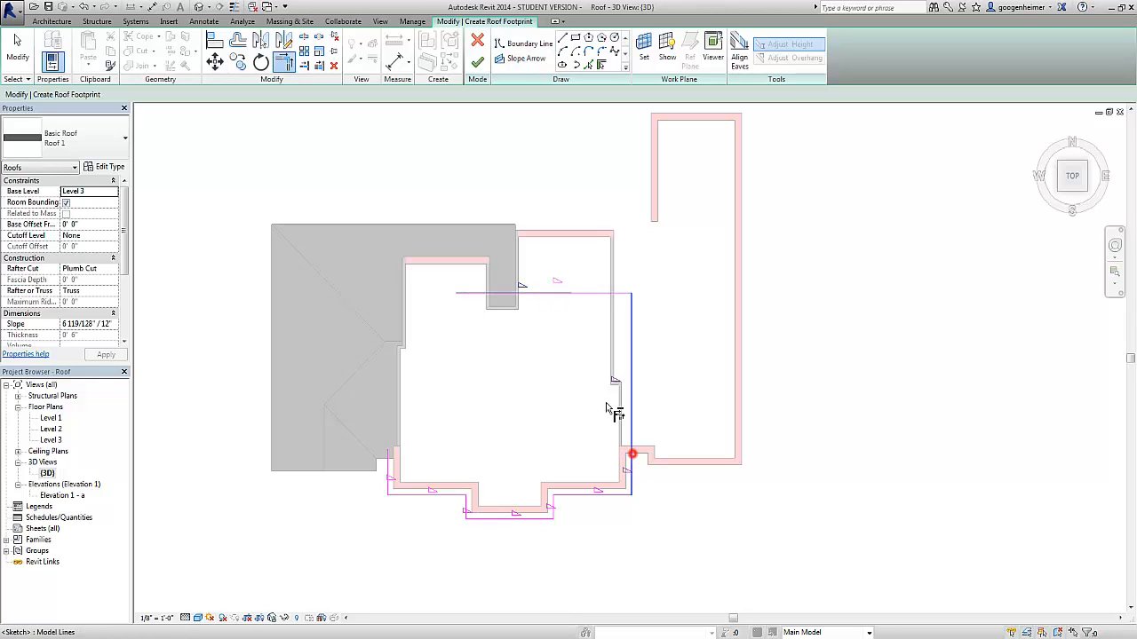
pyautogui.click(513, 296)
pyautogui.click(392, 462)
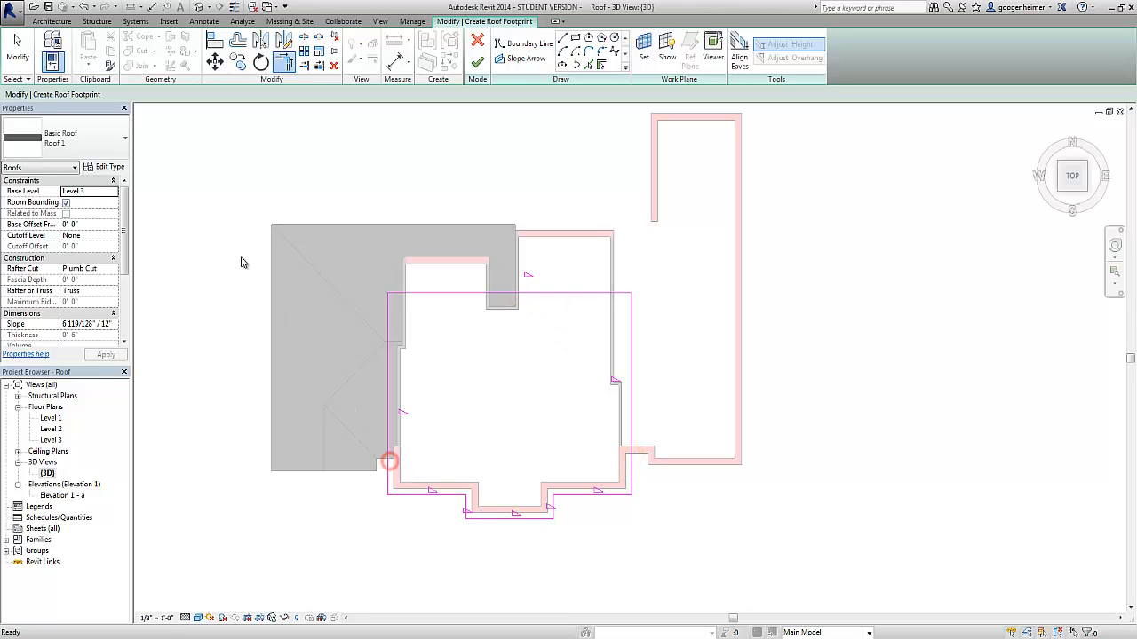
pyautogui.press('Escape')
# Set the slope of all boundary lines to 10" / 12", and stop the bay's south line from defining a slope
pyautogui.moveTo(704, 544); pyautogui.dragTo(305, 223)
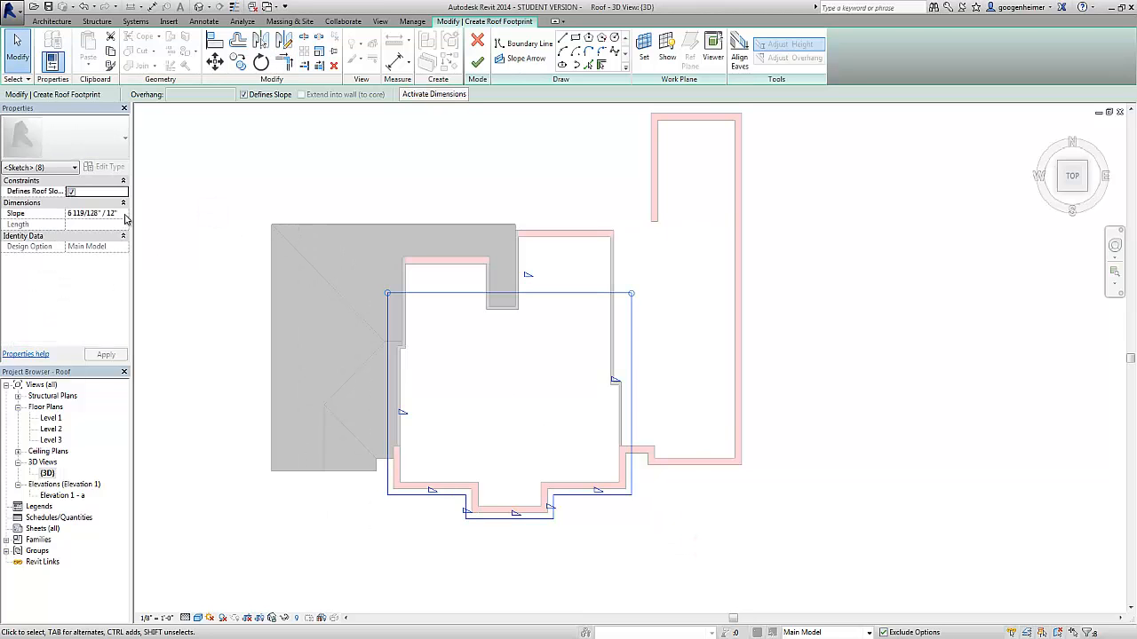
pyautogui.click(126, 214)
pyautogui.write('0')
pyautogui.write('0')
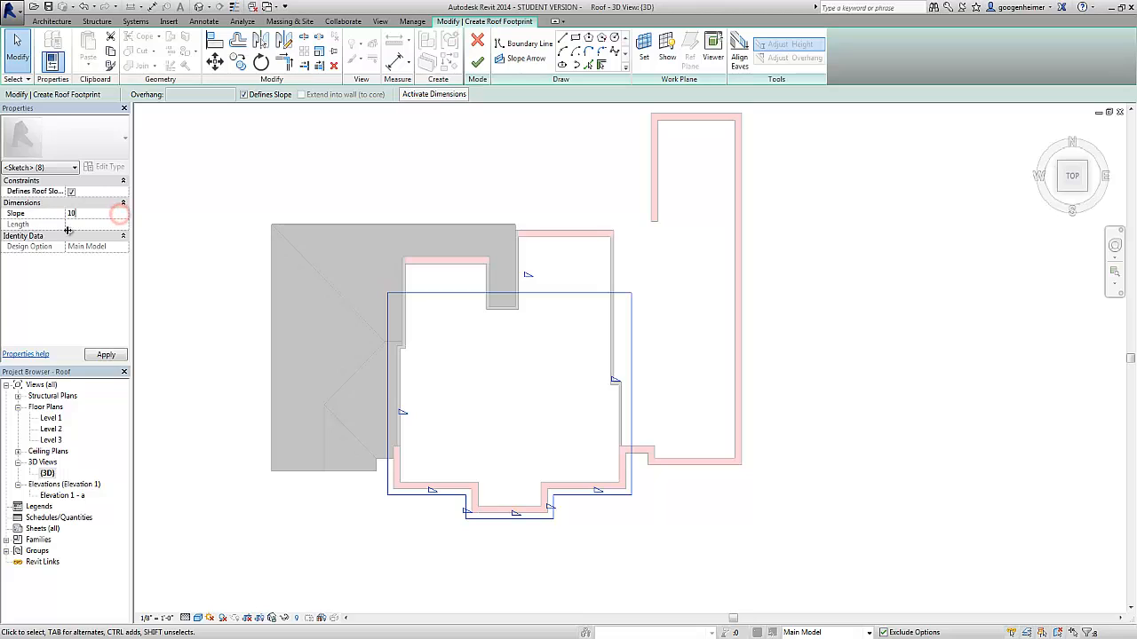
pyautogui.click(521, 419)
pyautogui.click(498, 517)
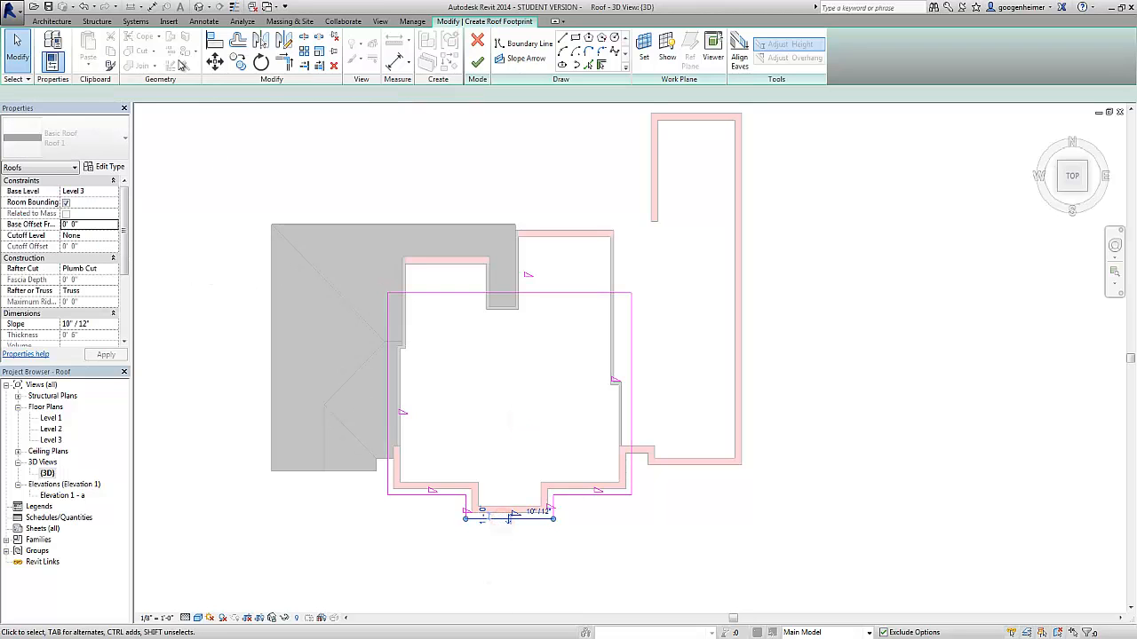
pyautogui.click(245, 94)
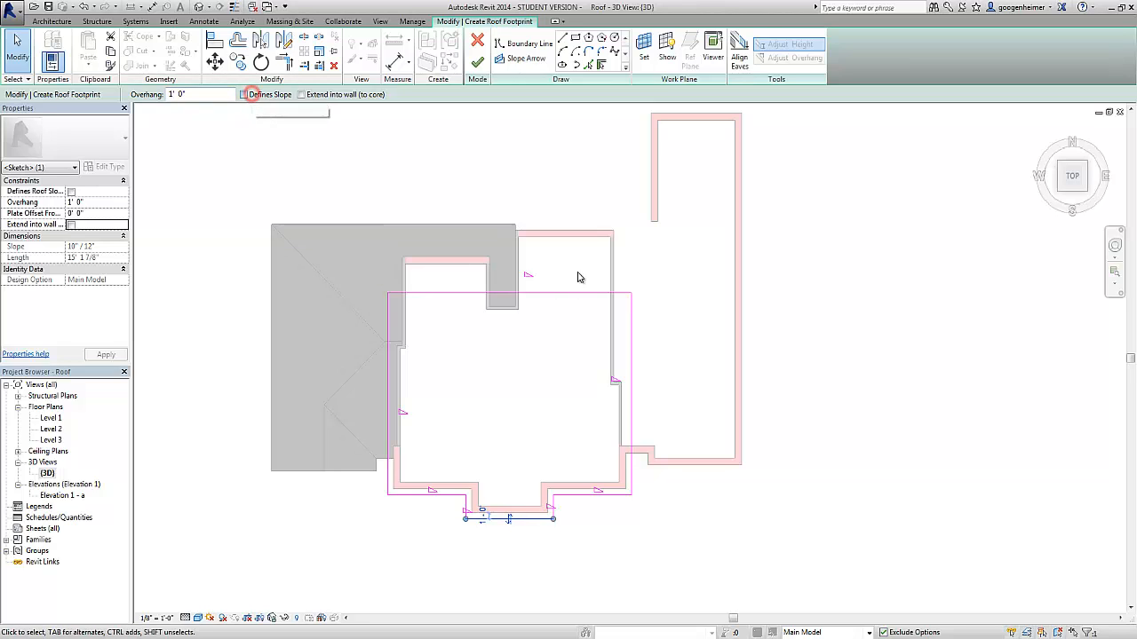
# Align the north eave to the east eave by adjusting the overhang, and finish the Level 3 roof
pyautogui.click(742, 63)
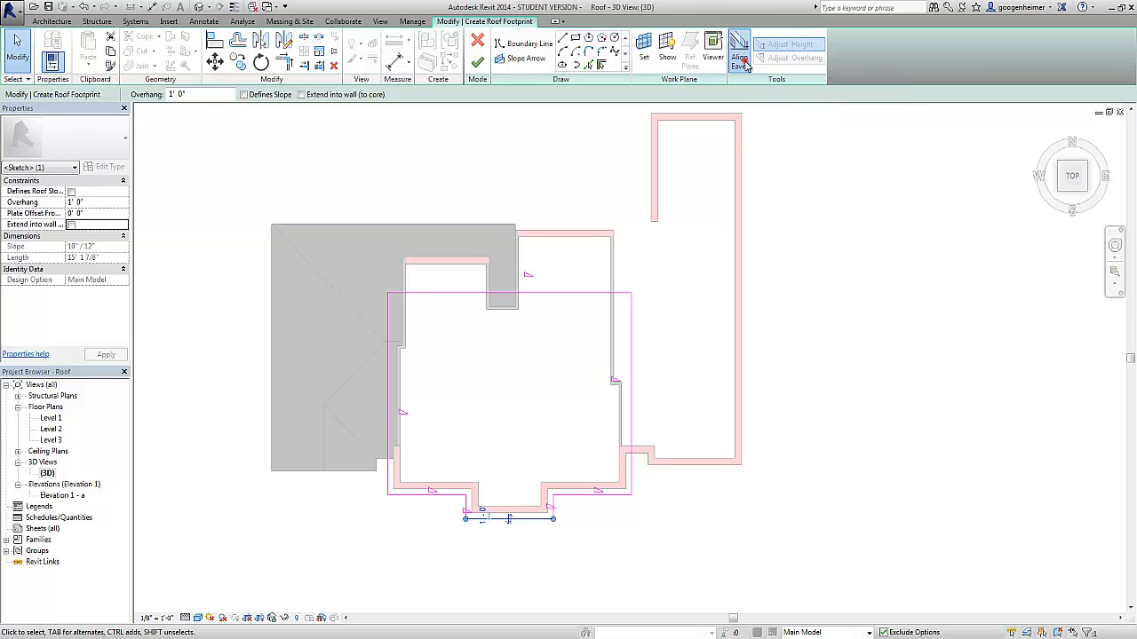
pyautogui.click(630, 317)
pyautogui.click(551, 295)
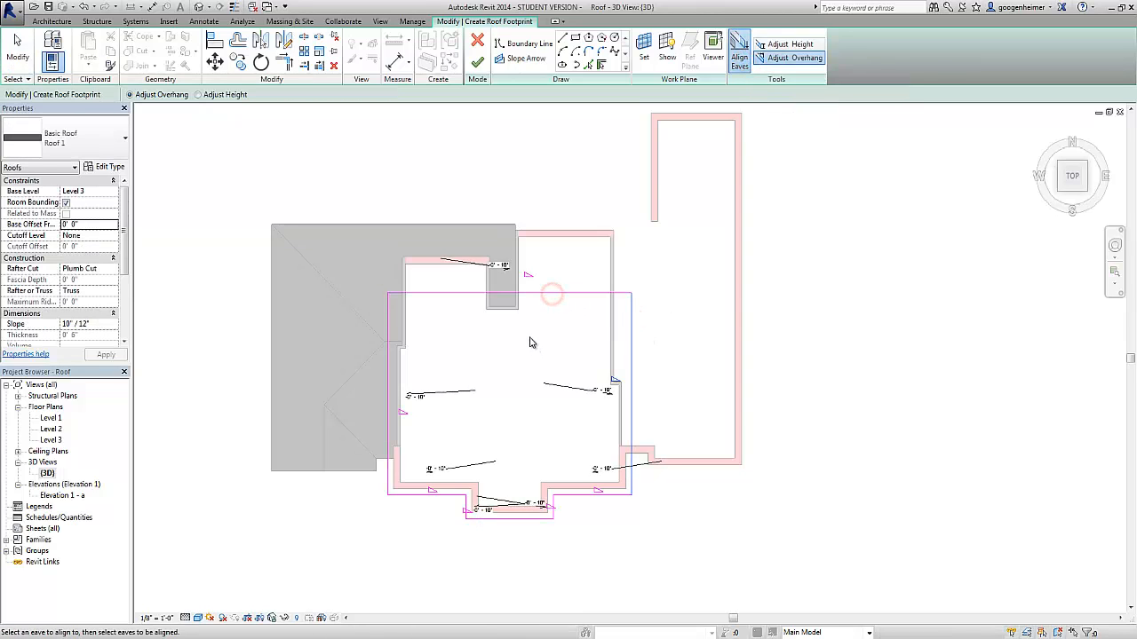
pyautogui.click(480, 63)
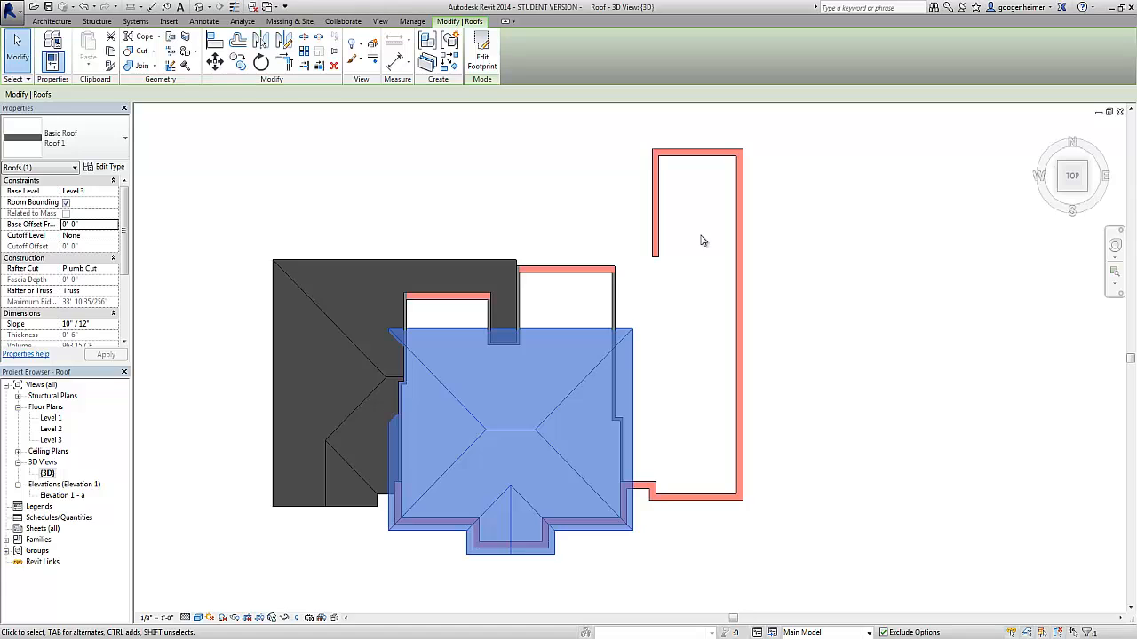
# Start a roof by extrusion on the west eave face of the upper roof, referenced to Level 3 with a 0' 0" offset
pyautogui.click(1054, 176)
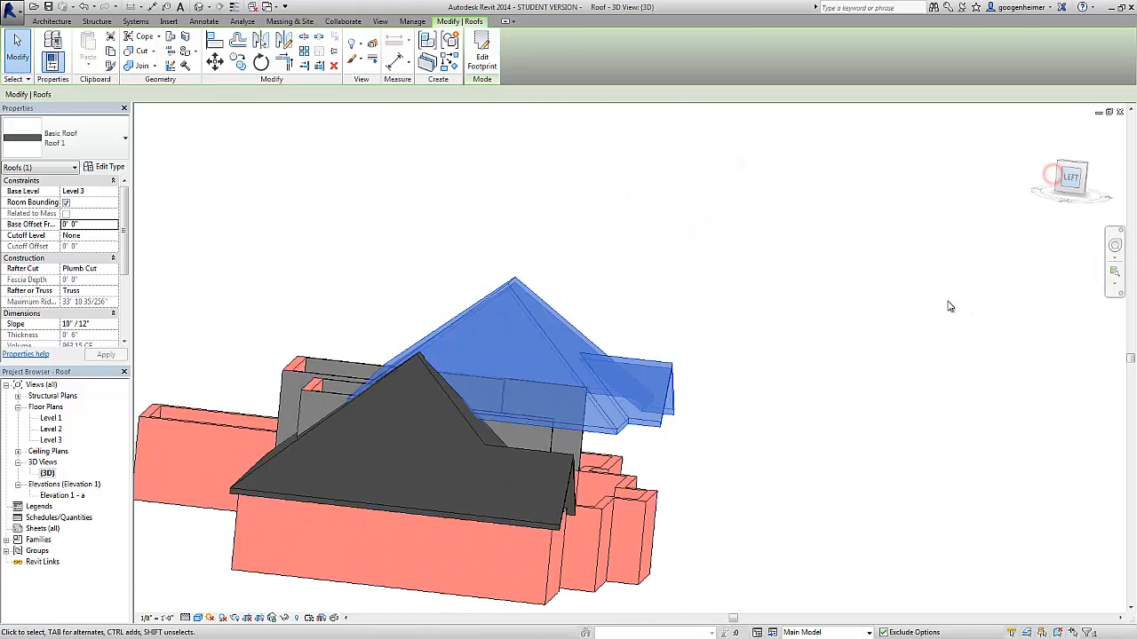
pyautogui.click(507, 271)
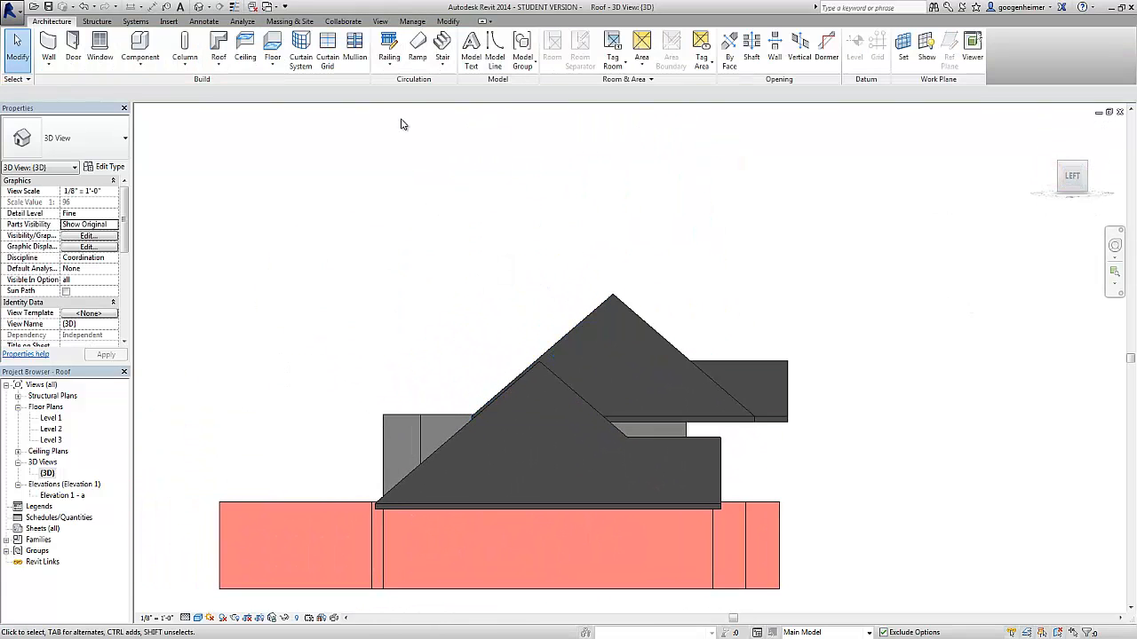
pyautogui.click(218, 63)
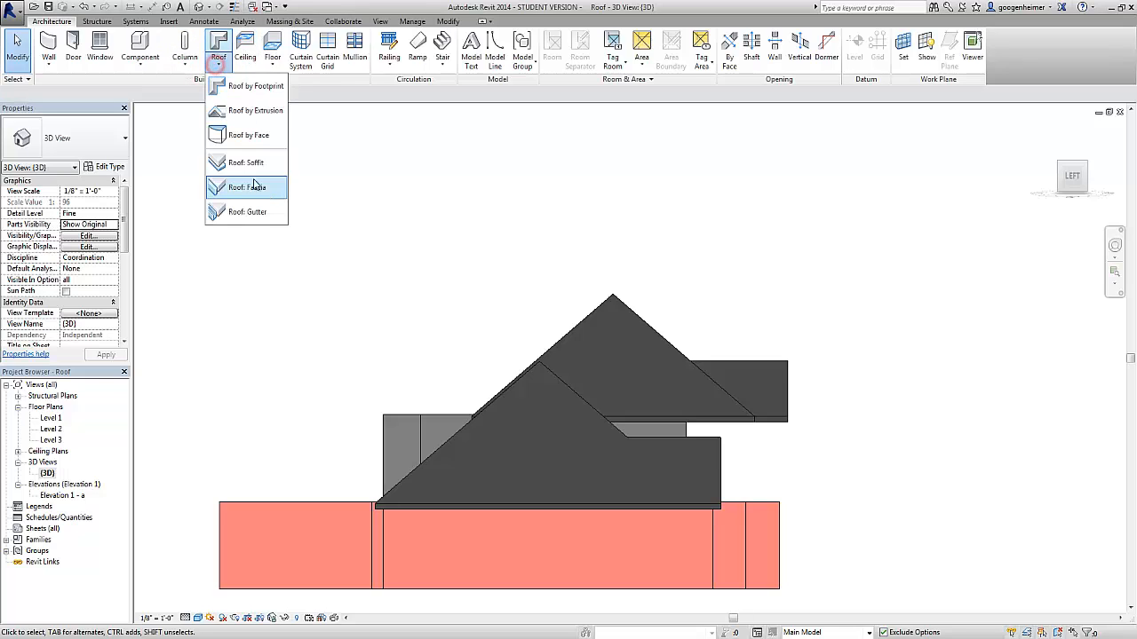
pyautogui.click(252, 114)
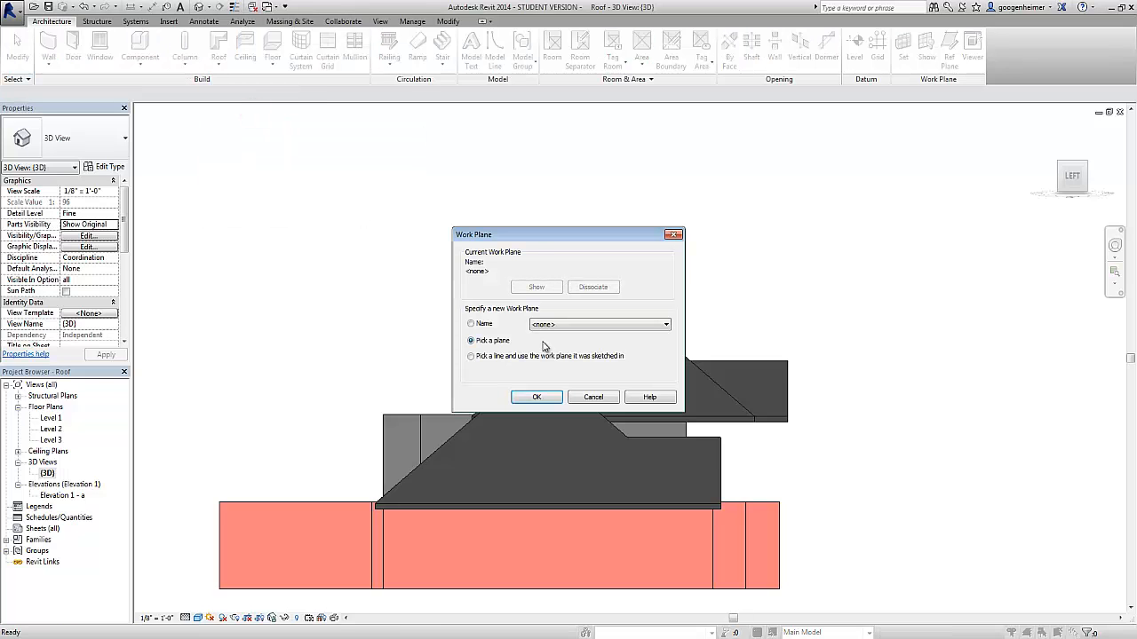
pyautogui.click(537, 397)
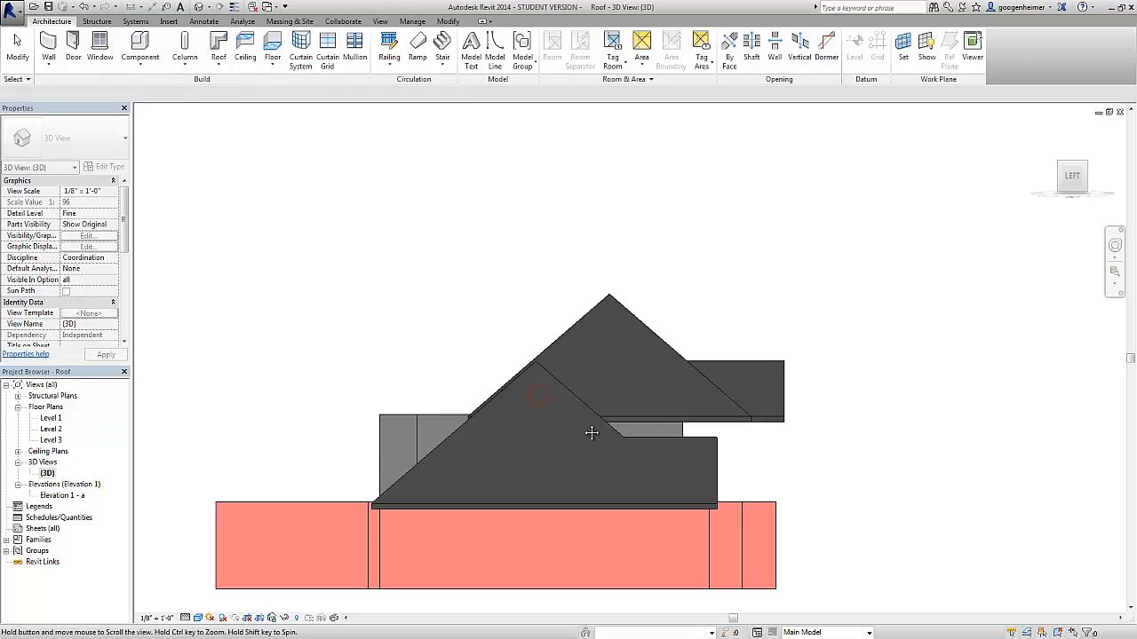
pyautogui.scroll(2, 586, 426)
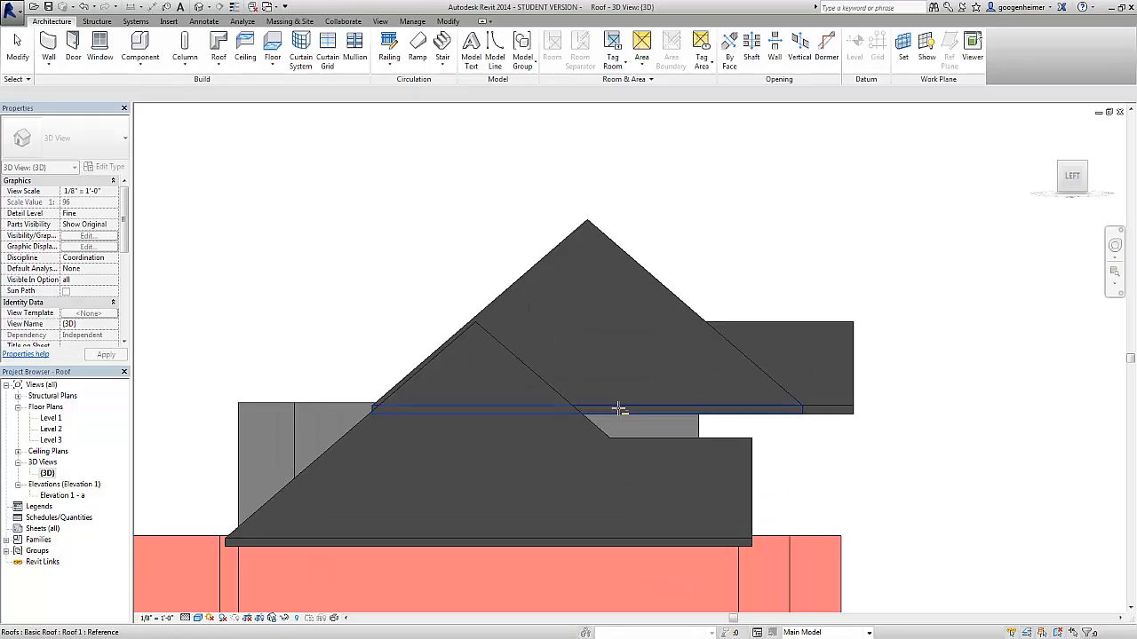
pyautogui.click(619, 410)
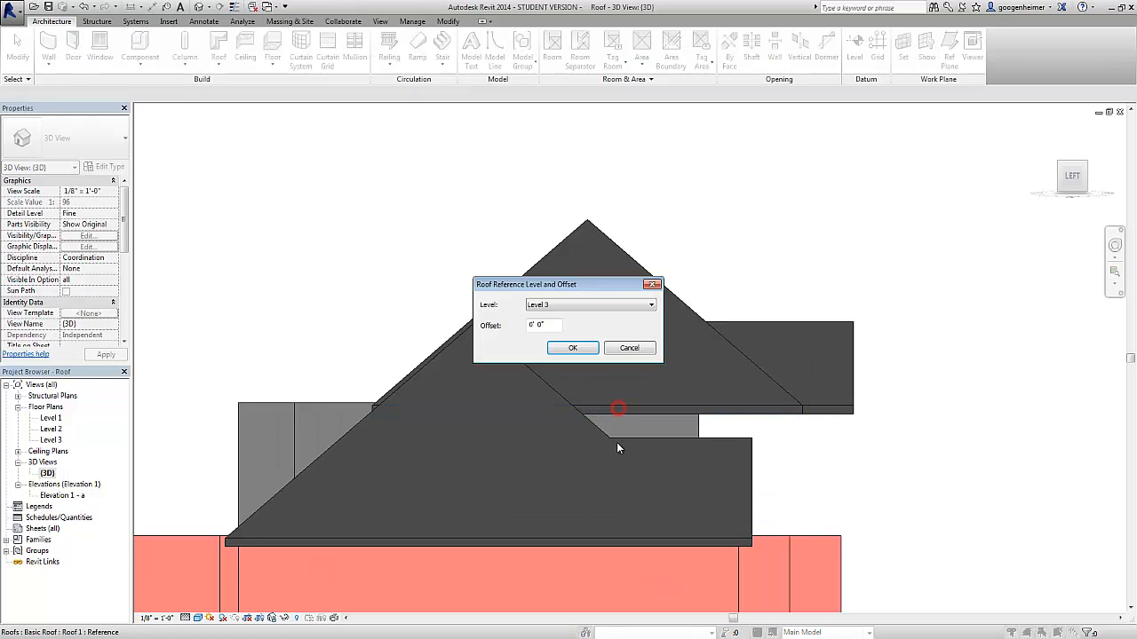
pyautogui.click(571, 349)
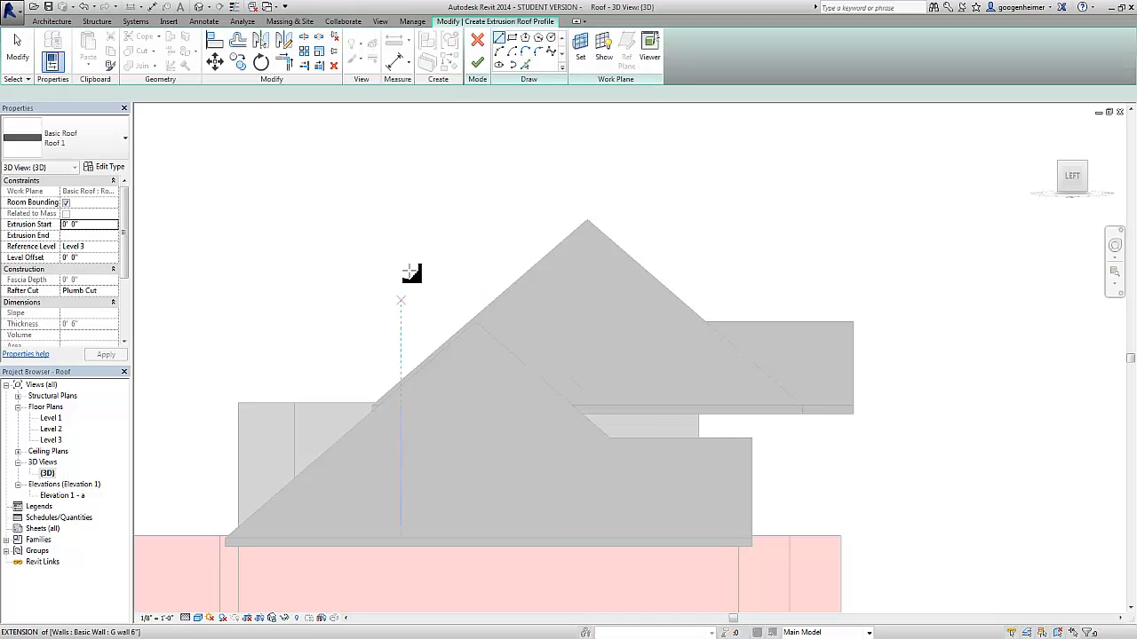
# Add profile lines from the lower roof's two sloping edges and the upper roof's horizontal eave edge
pyautogui.click(526, 65)
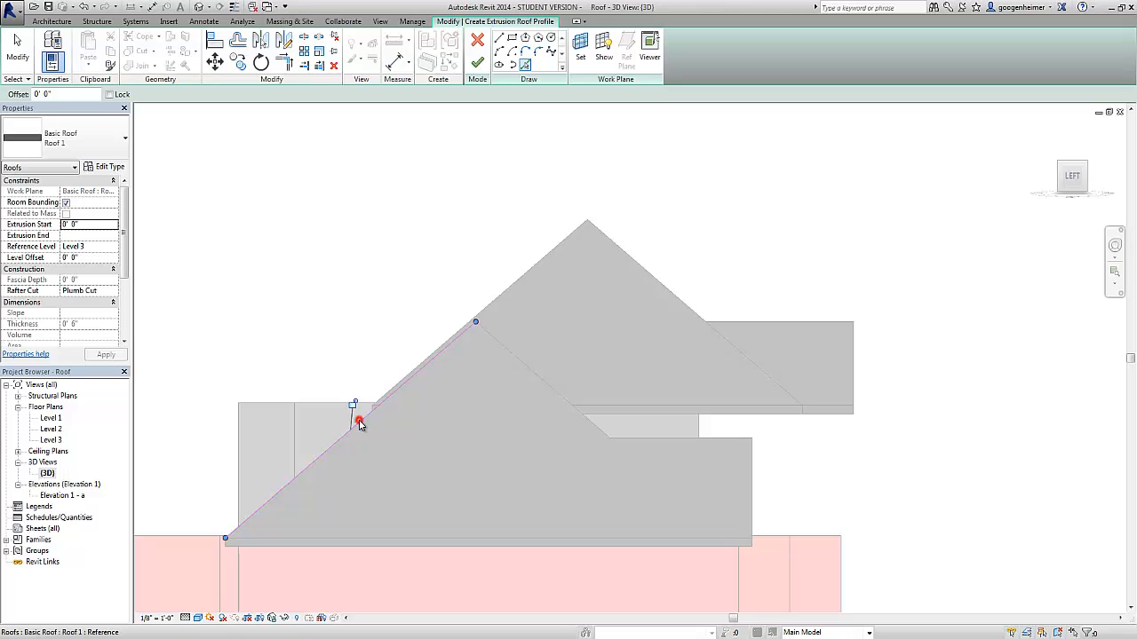
pyautogui.click(525, 367)
pyautogui.click(597, 407)
# Trim the two sloping lines and the horizontal line into a closed triangle under the lower roof's peak
pyautogui.press('t')
pyautogui.press('r')
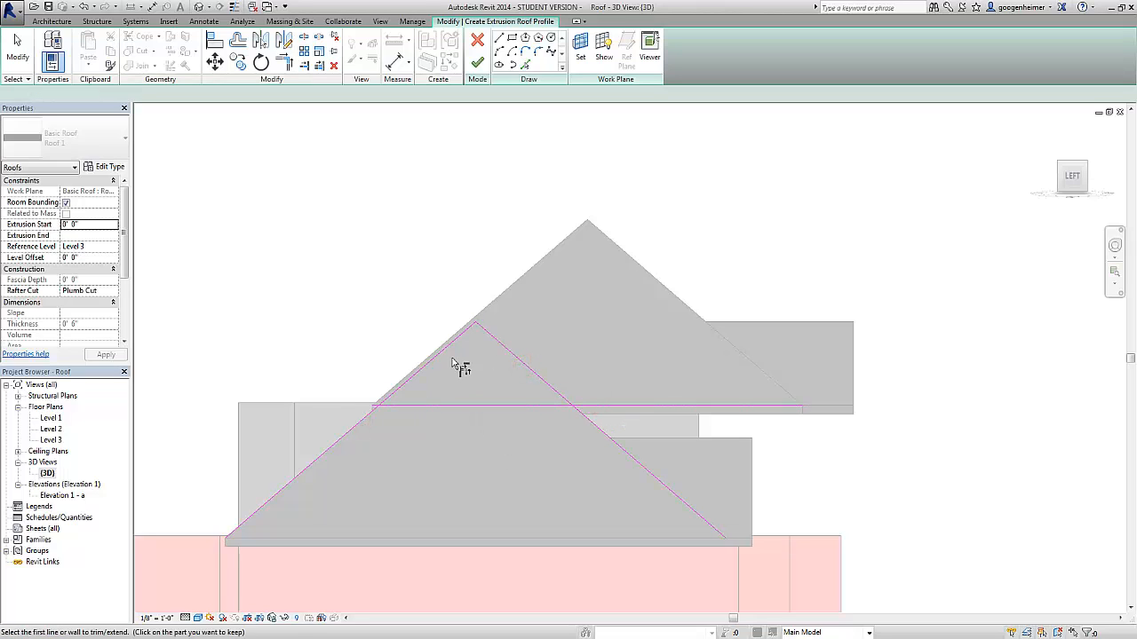
pyautogui.click(448, 347)
pyautogui.click(456, 404)
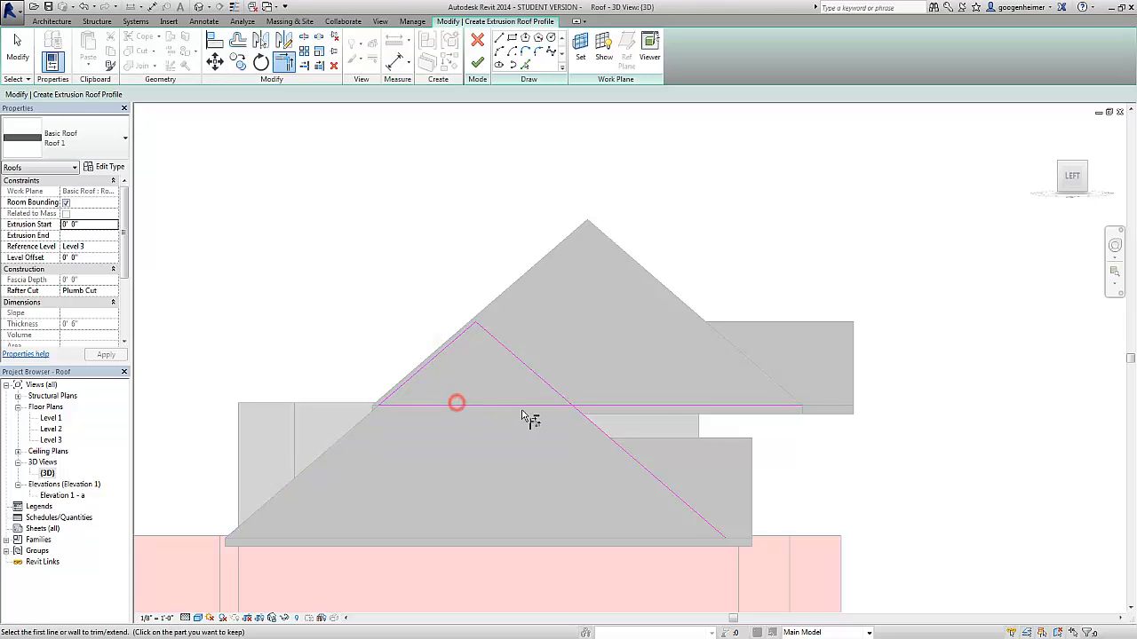
pyautogui.click(524, 404)
pyautogui.click(541, 384)
pyautogui.click(533, 407)
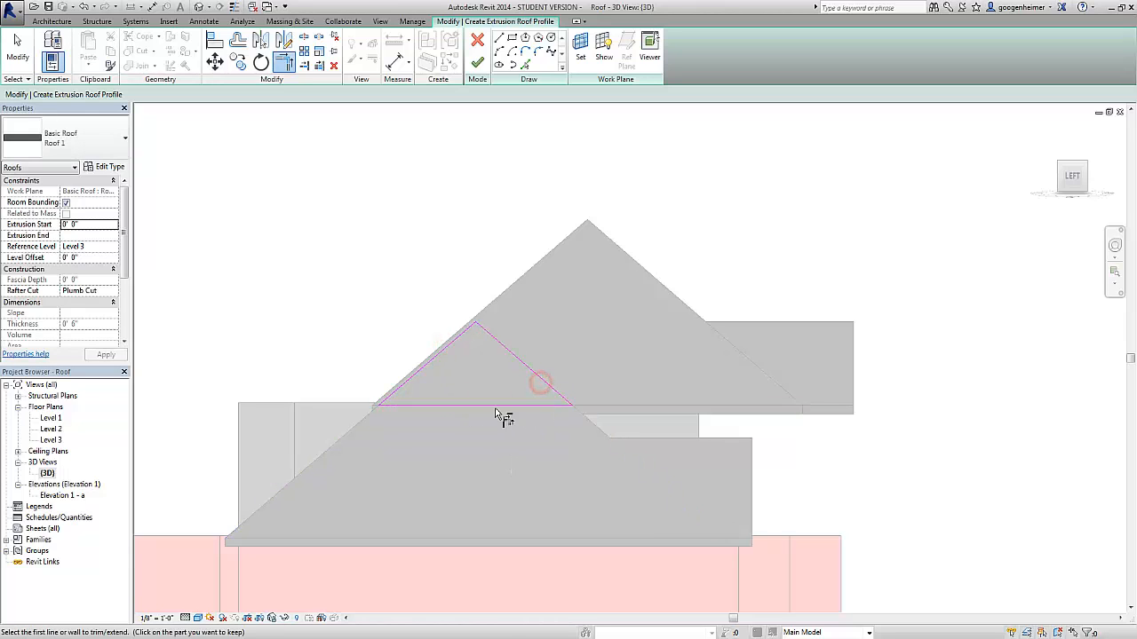
# Delete the triangle's horizontal base line, keeping only the two sloping lines as the roof profile
pyautogui.press('Escape')
pyautogui.click(479, 406)
pyautogui.press('Escape')
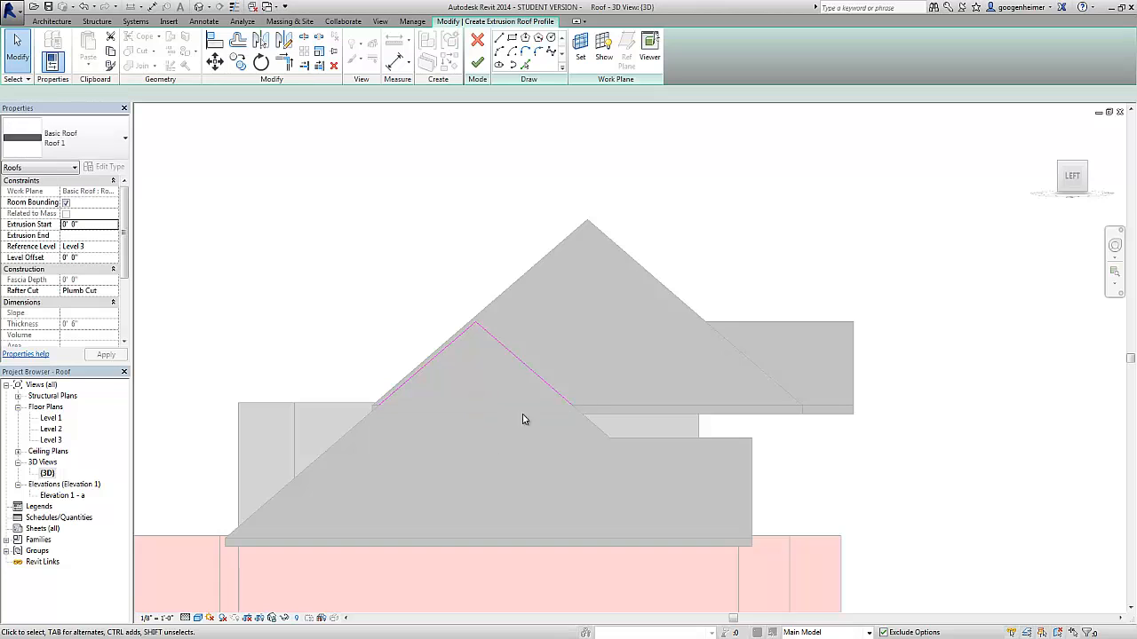
# Examine where the extrusion profile sits between the two roofs, from an angled view and from above
pyautogui.moveTo(523, 413)
pyautogui.keyDown('shift'); pyautogui.mouseDown(button='middle')
pyautogui.moveTo(612, 355)
pyautogui.moveTo(545, 345)
pyautogui.moveTo(501, 437)
pyautogui.mouseUp(button='middle'); pyautogui.keyUp('shift')
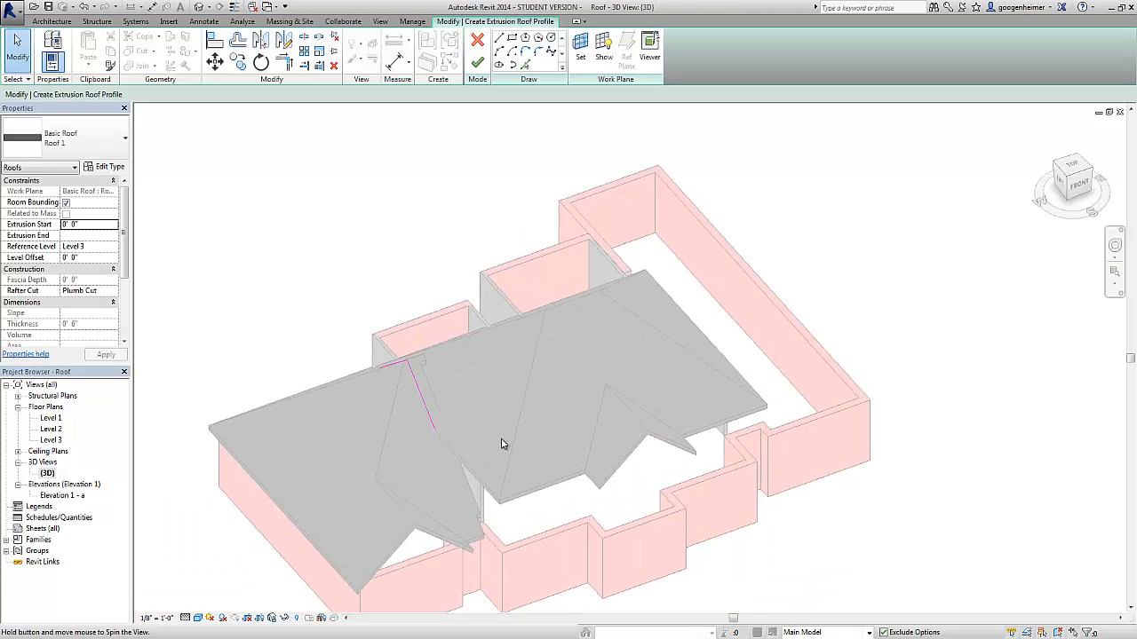
pyautogui.scroll(-5, 501, 437)
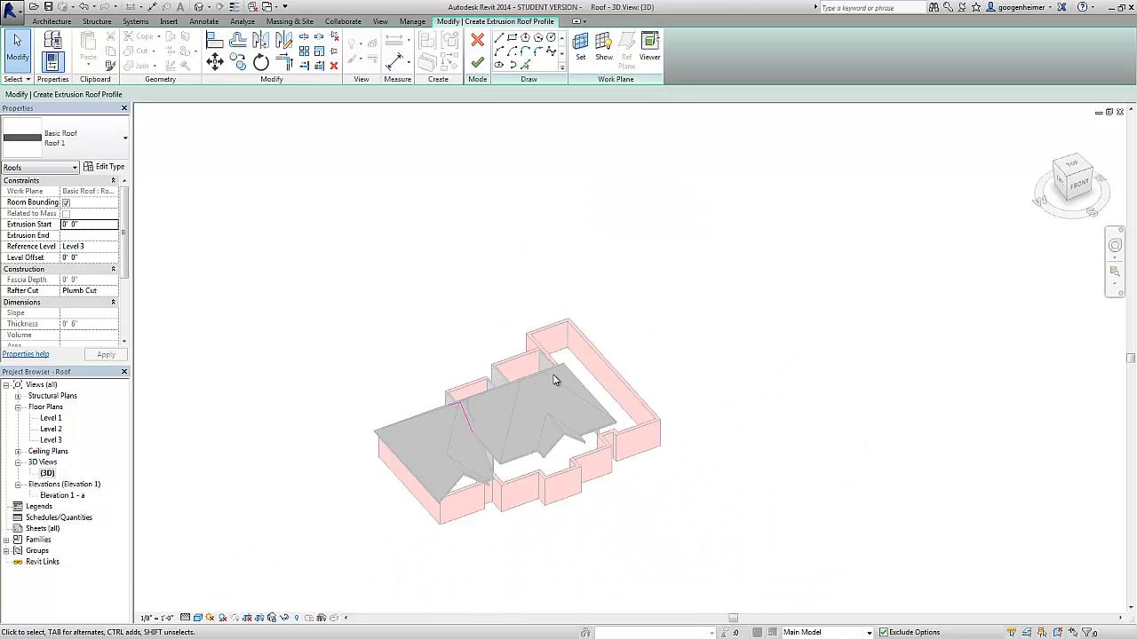
pyautogui.click(1076, 168)
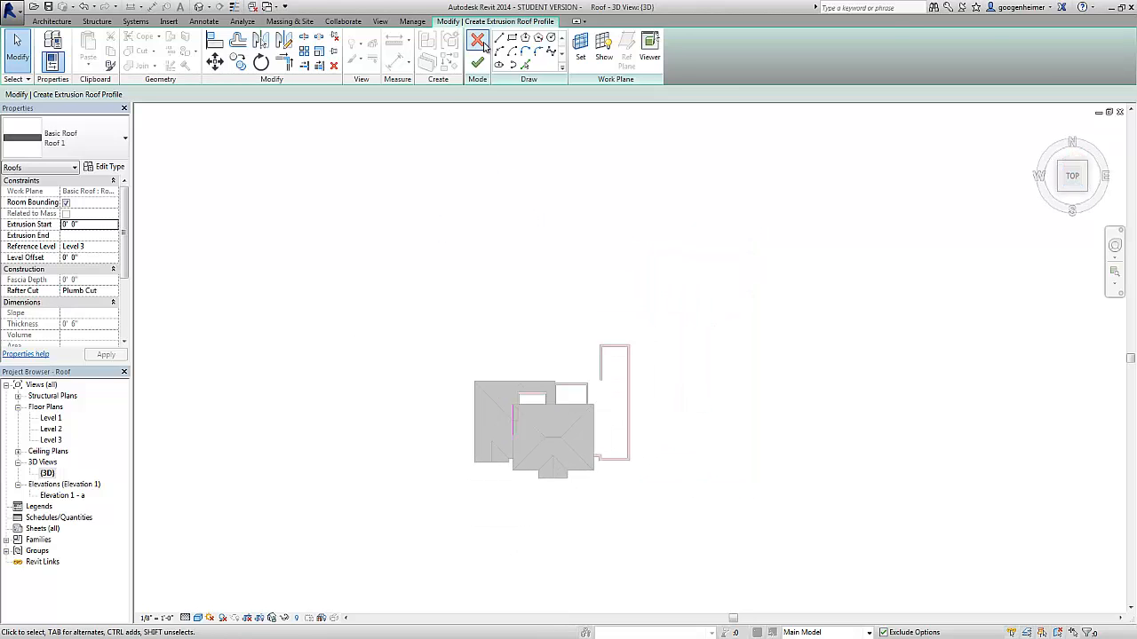
# Finish the extrusion roof and resize both ends to span from the west lower roof past the east wing, Extrusion Start -65' 4", End 15' 8"
pyautogui.click(481, 42)
pyautogui.click(505, 333)
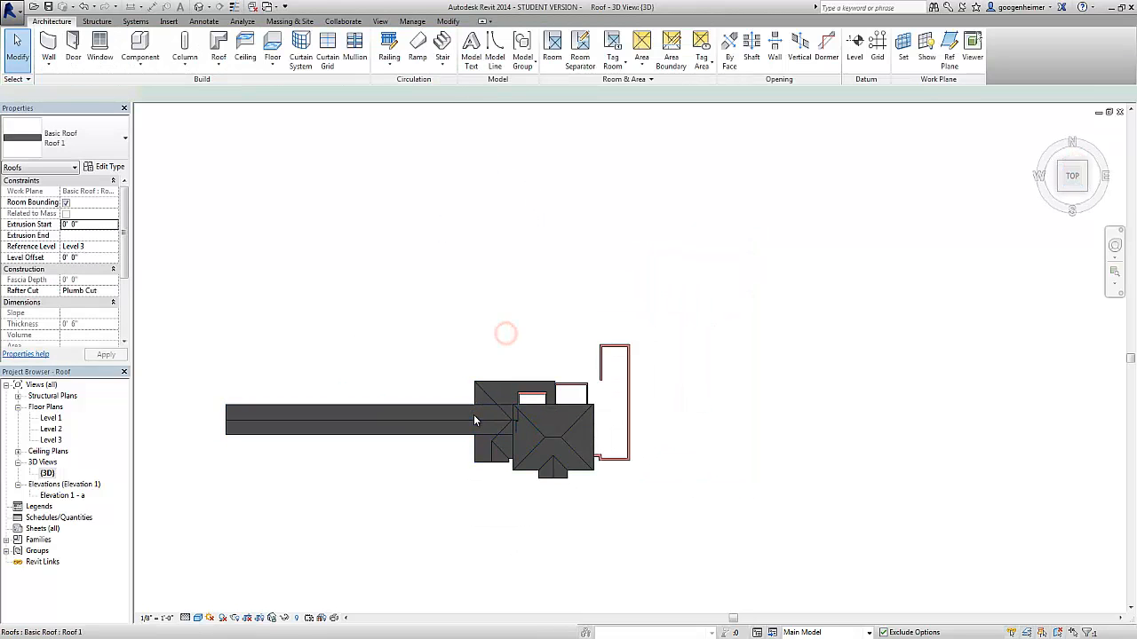
pyautogui.click(442, 418)
pyautogui.moveTo(521, 425); pyautogui.dragTo(638, 421)
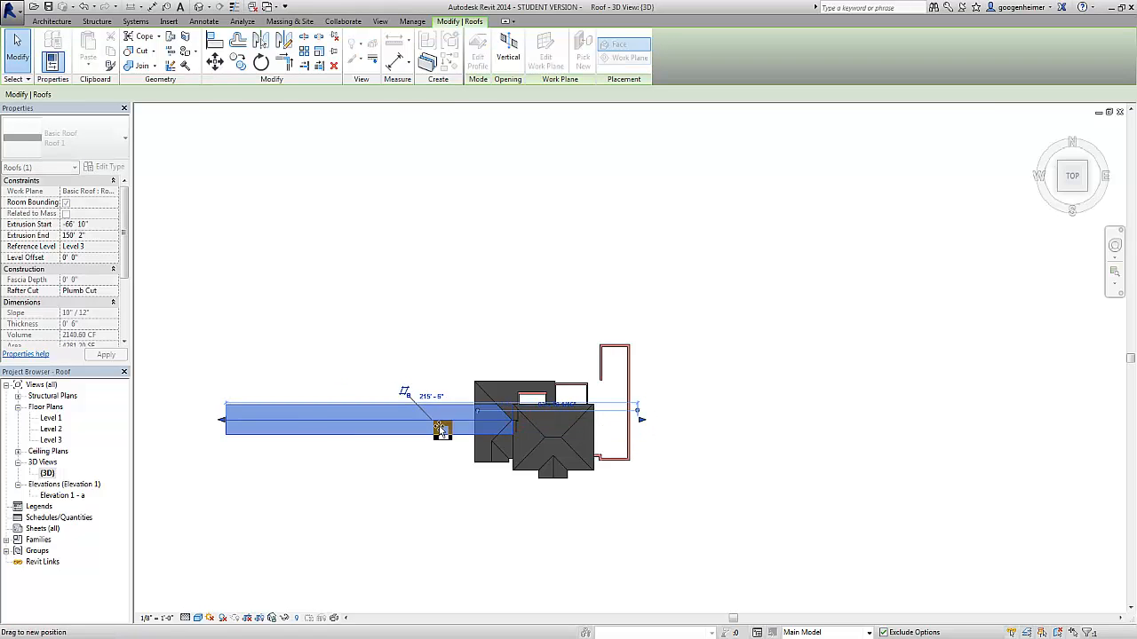
pyautogui.moveTo(222, 420); pyautogui.dragTo(480, 417)
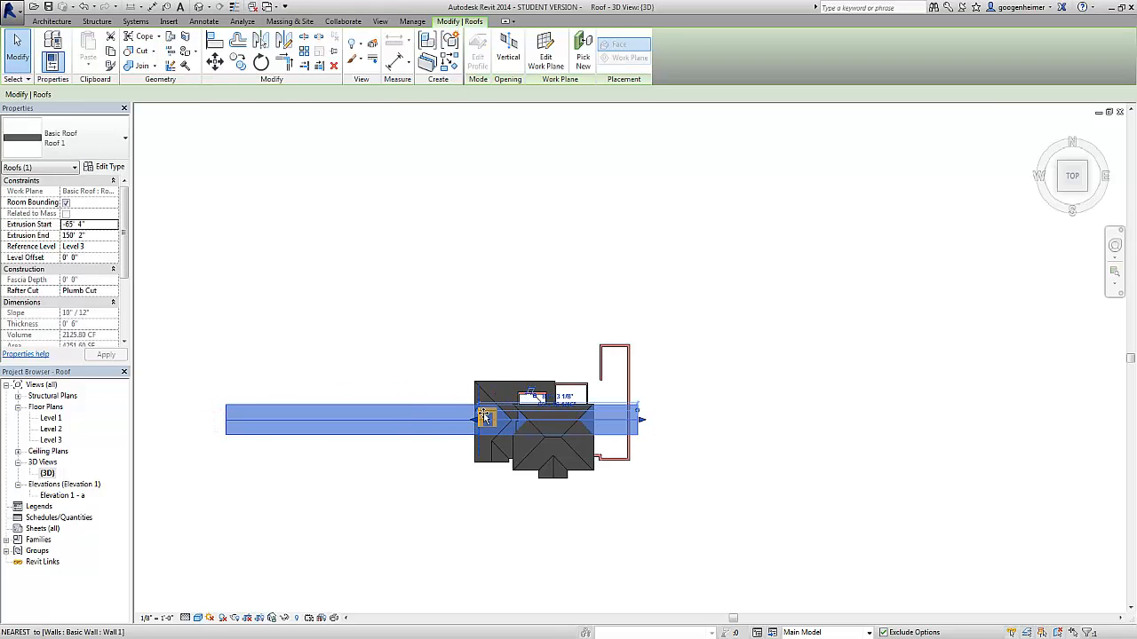
# Start a vertical opening in the extrusion roof and add lines from the lower roof's two converging sloped edges and the extrusion's west edge
pyautogui.click(513, 49)
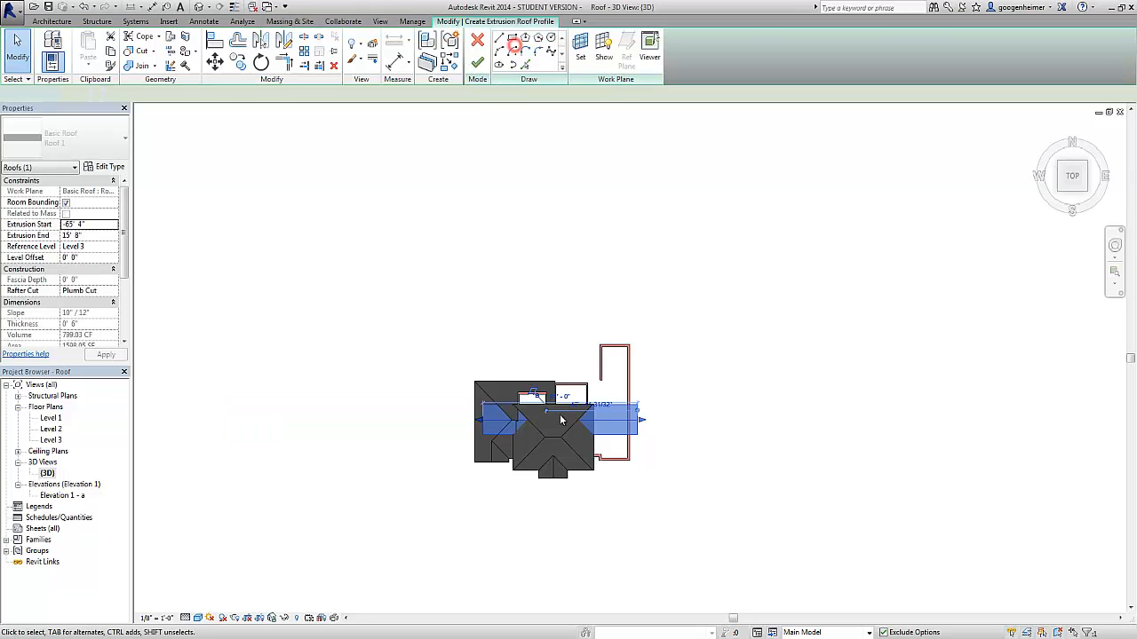
pyautogui.scroll(3, 491, 424)
pyautogui.moveTo(497, 418); pyautogui.dragTo(426, 395, button='middle')
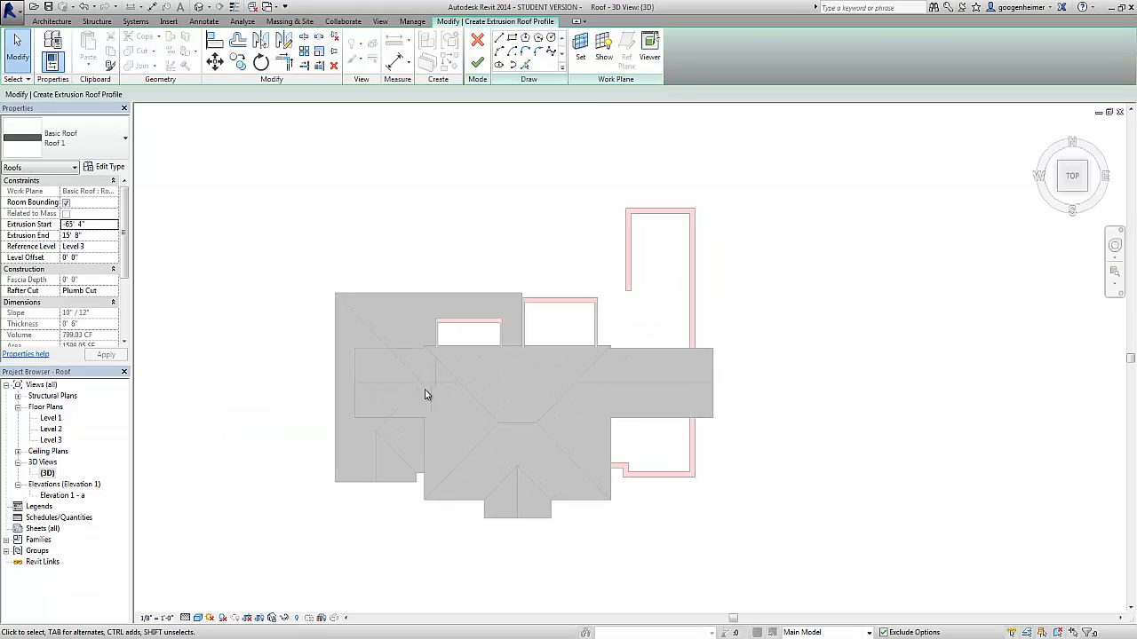
pyautogui.click(525, 66)
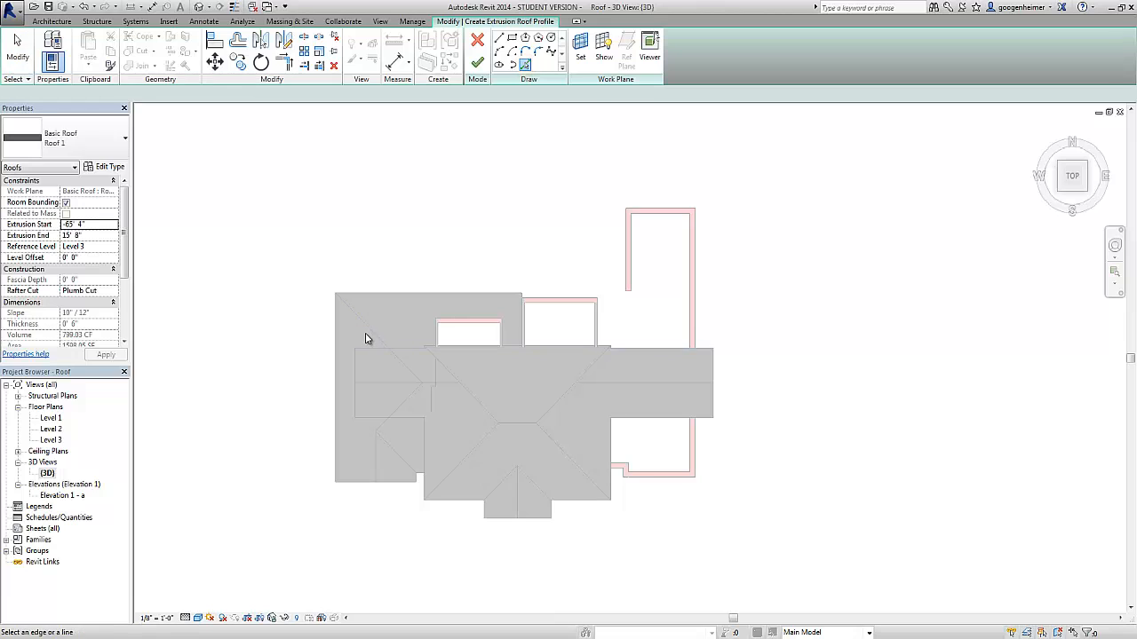
pyautogui.click(372, 335)
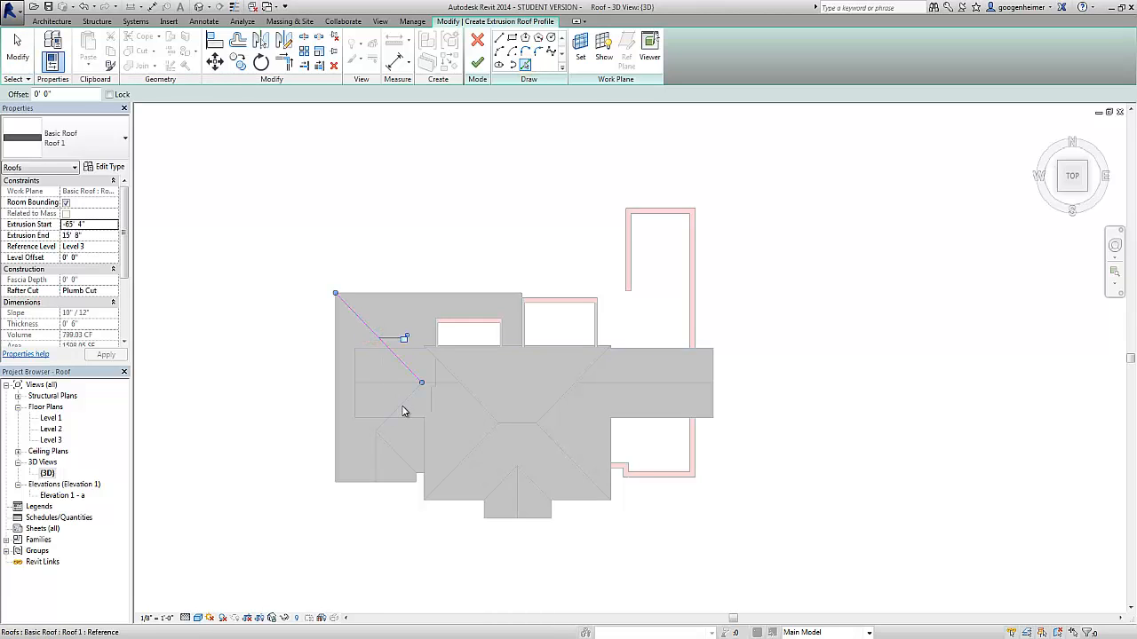
pyautogui.click(355, 371)
# Trim the two diagonal lines and the west edge line into a closed triangular opening boundary
pyautogui.press('t')
pyautogui.press('r')
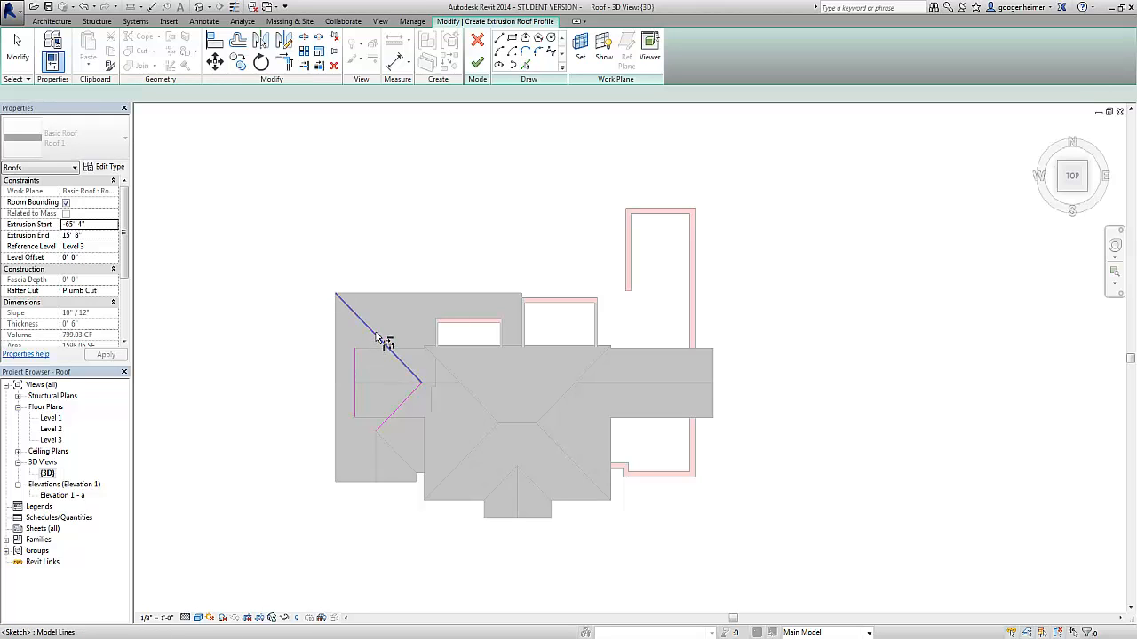
pyautogui.click(373, 331)
pyautogui.click(353, 366)
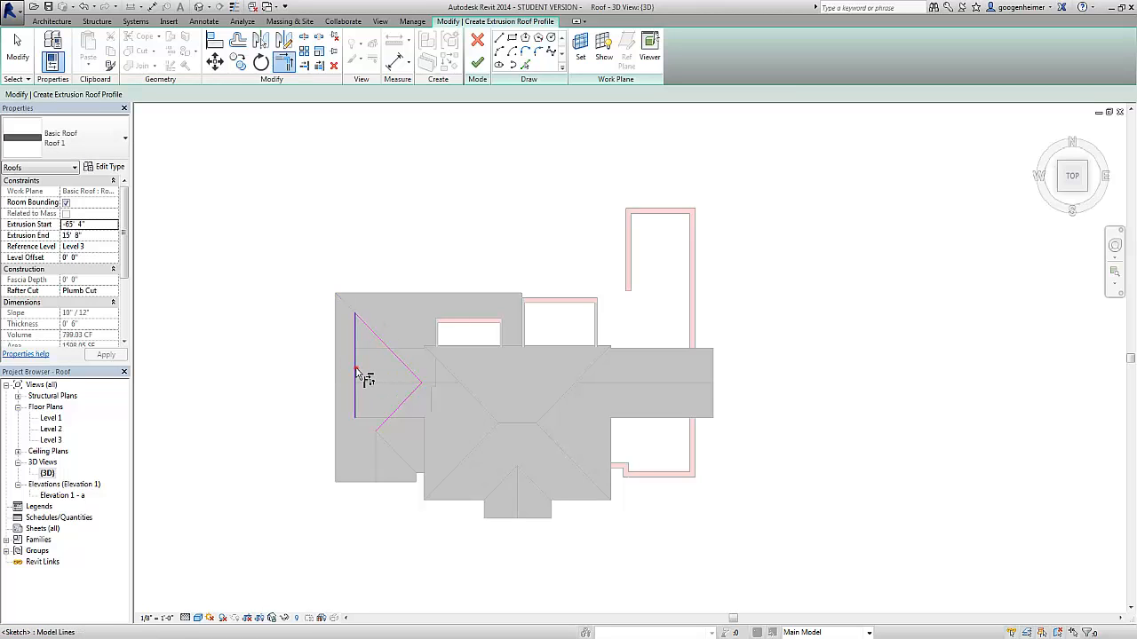
pyautogui.click(355, 368)
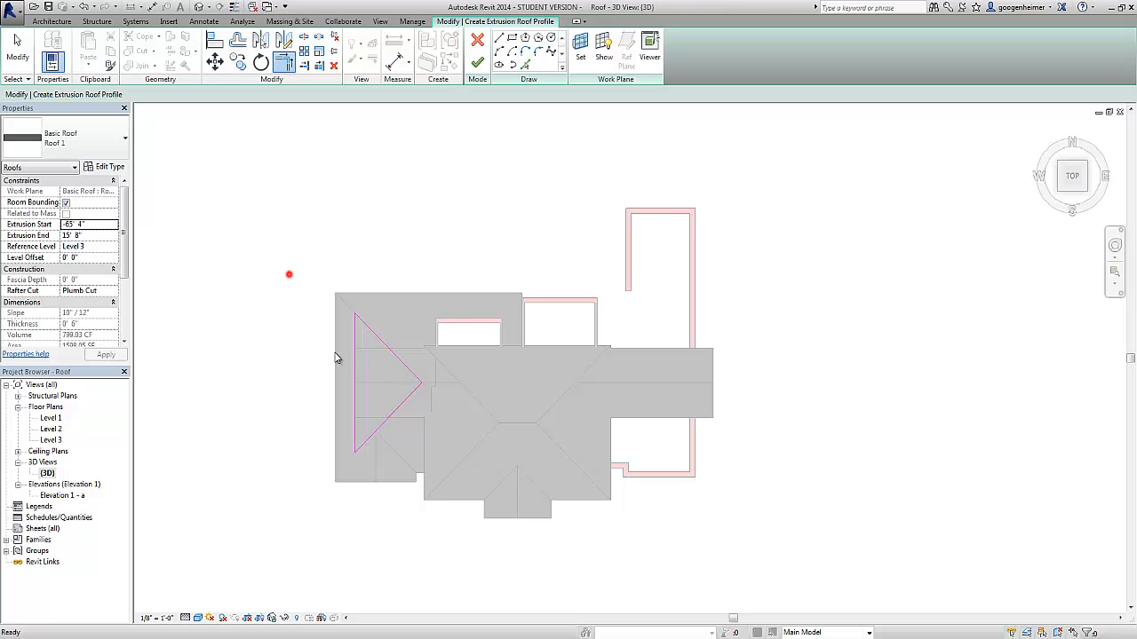
pyautogui.press('Escape')
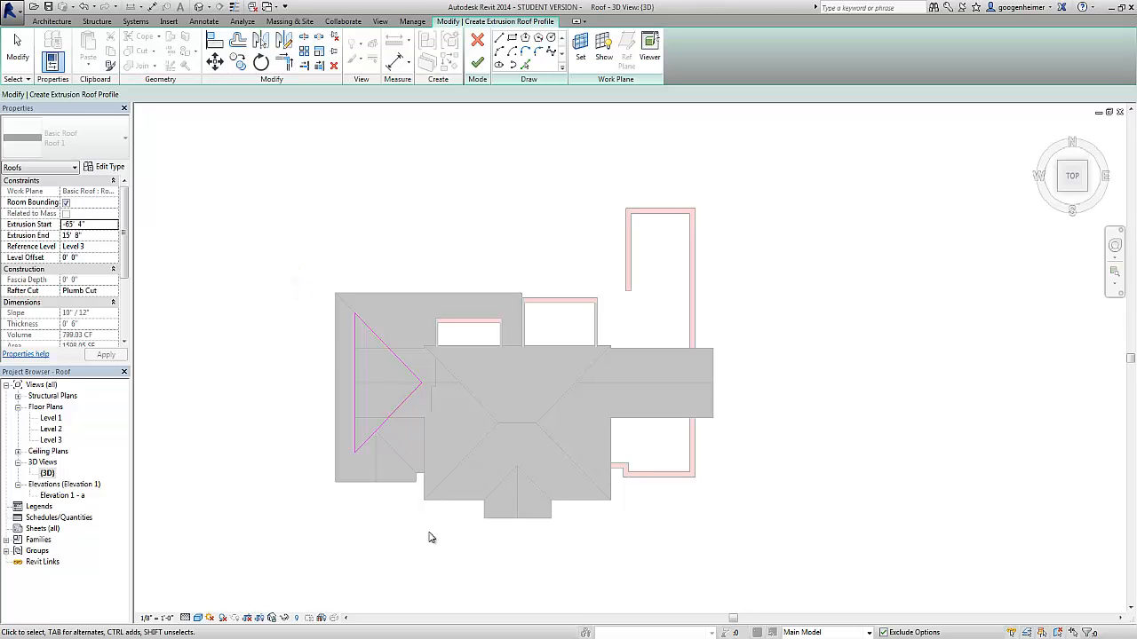
# Mirror a copy of the triangular opening boundary to the east side about the front gable's ridge
pyautogui.moveTo(426, 535); pyautogui.dragTo(312, 211)
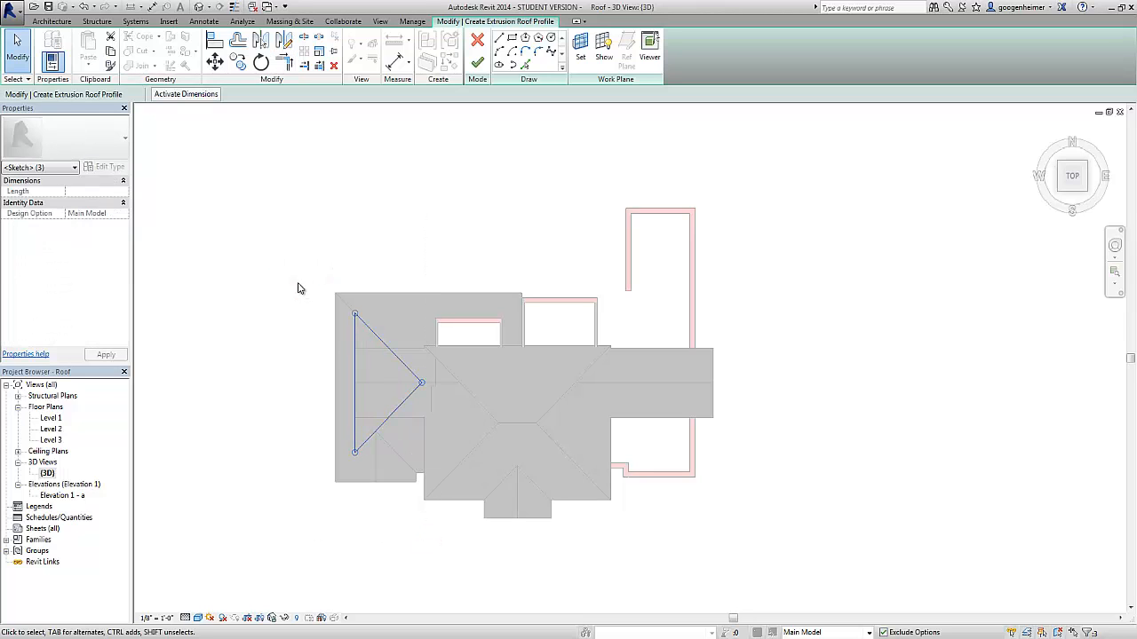
pyautogui.press('m')
pyautogui.press('m')
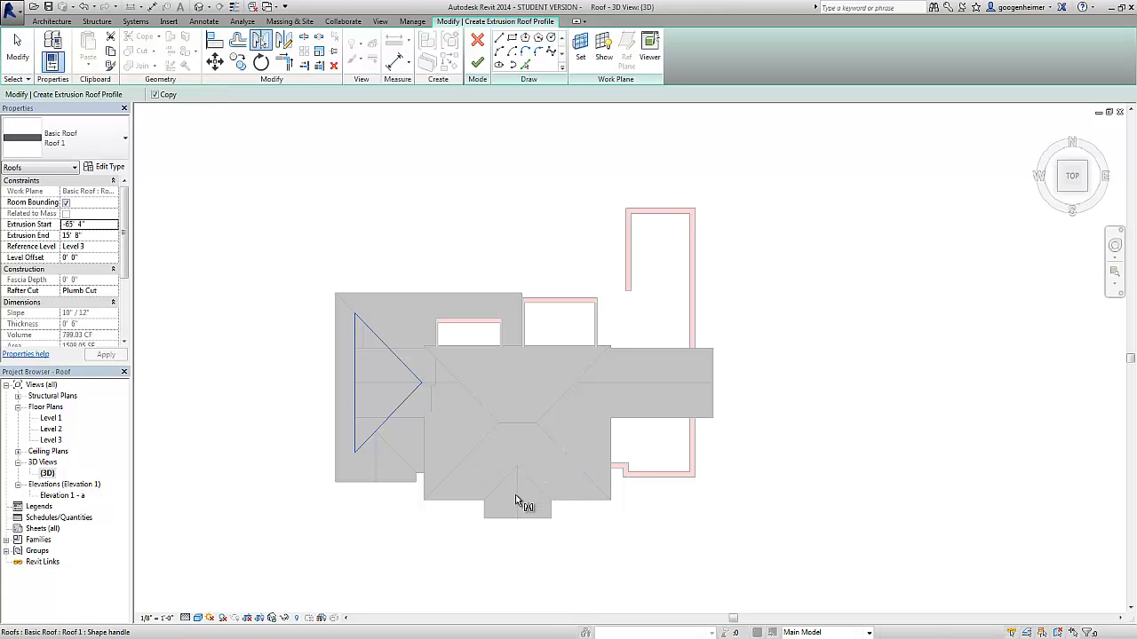
pyautogui.click(515, 500)
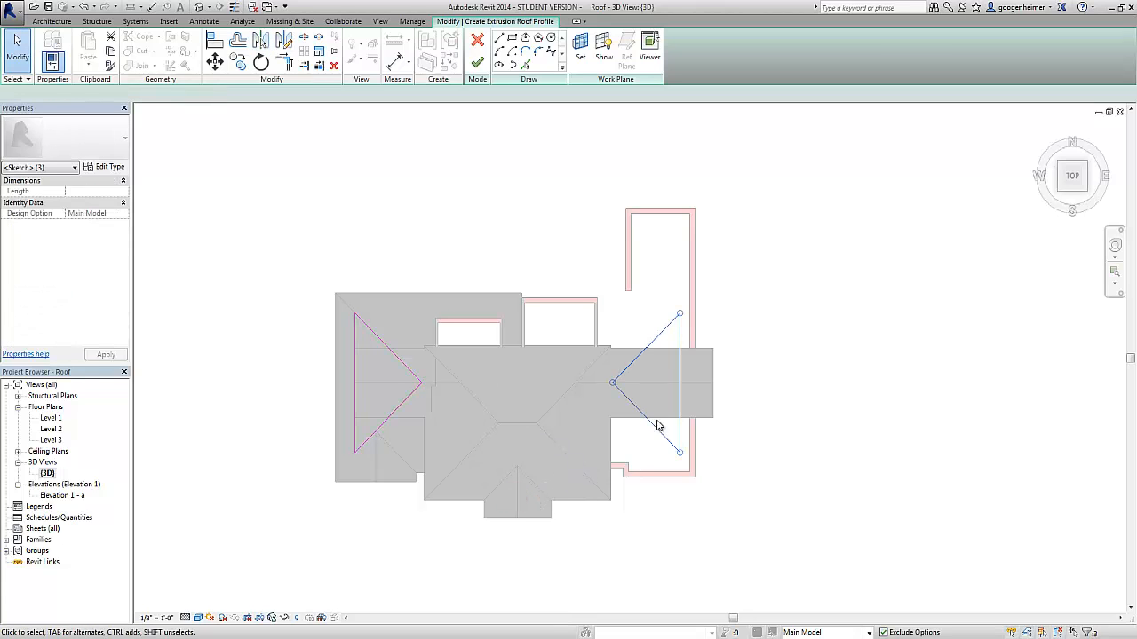
# Finish the vertical opening and pull the extrusion roof's east end back to an Extrusion Start of -52' 10", removing the detached piece
pyautogui.click(478, 64)
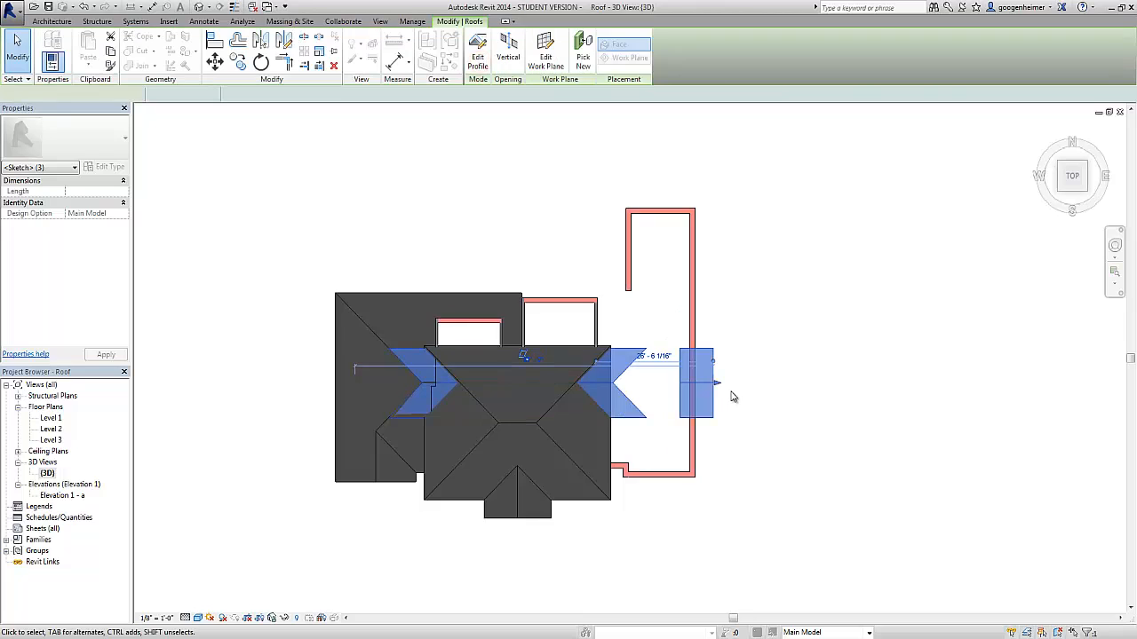
pyautogui.moveTo(718, 386); pyautogui.dragTo(657, 384)
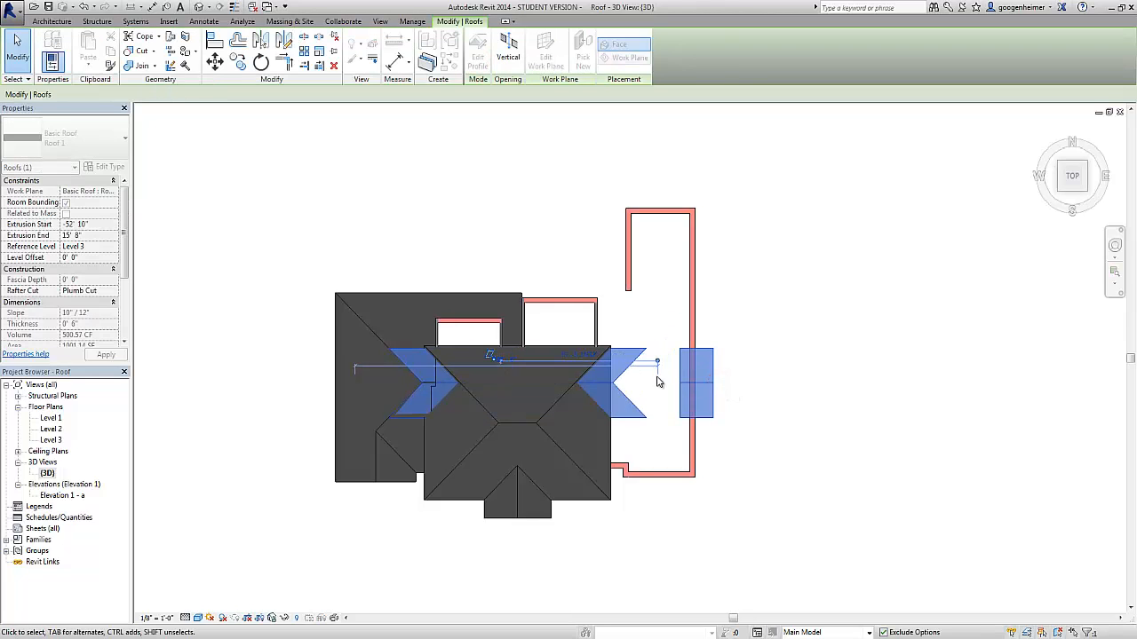
pyautogui.click(757, 371)
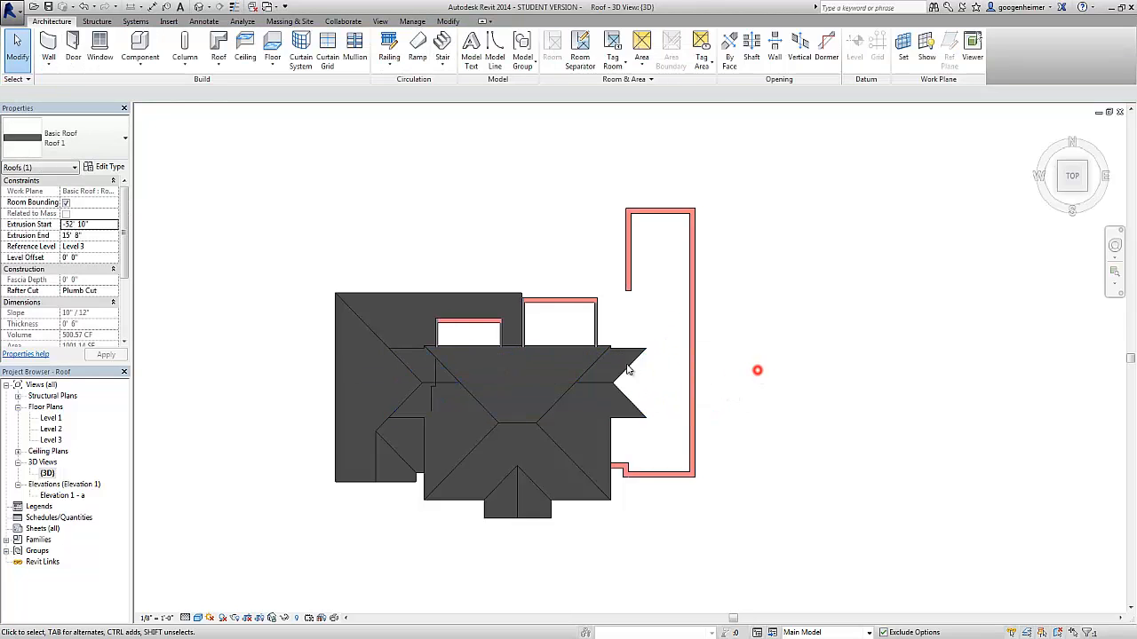
# Edit the west Level 2 roof's footprint and add non-sloping boundary lines along the extrusion roof's long edges and its notched west end
pyautogui.click(371, 333)
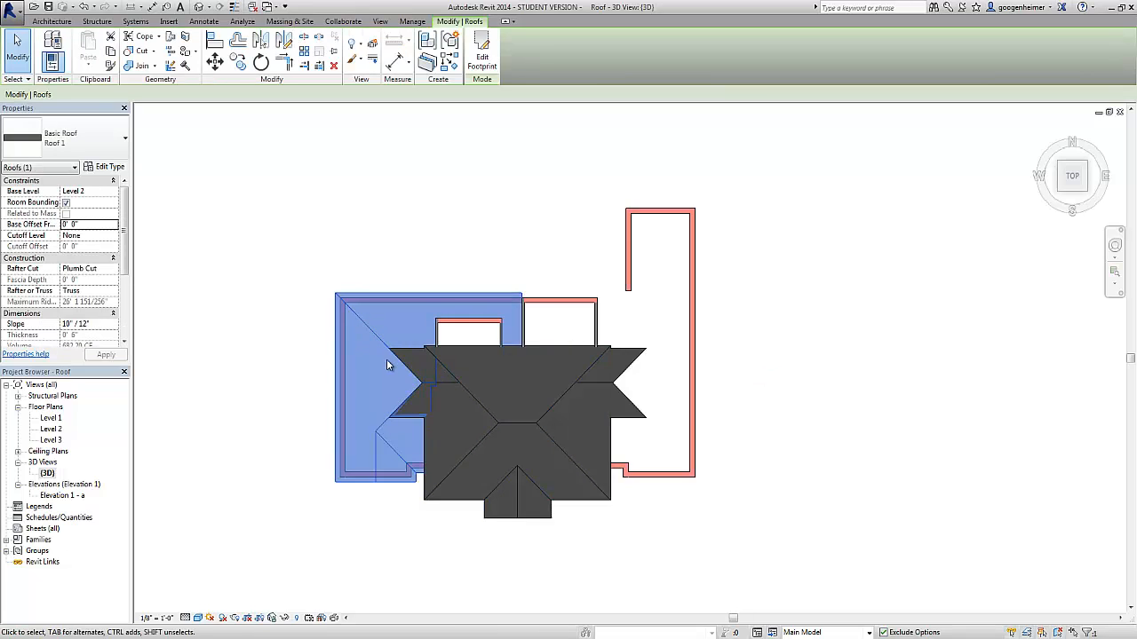
pyautogui.scroll(2, 386, 360)
pyautogui.moveTo(465, 367); pyautogui.dragTo(397, 351, button='middle')
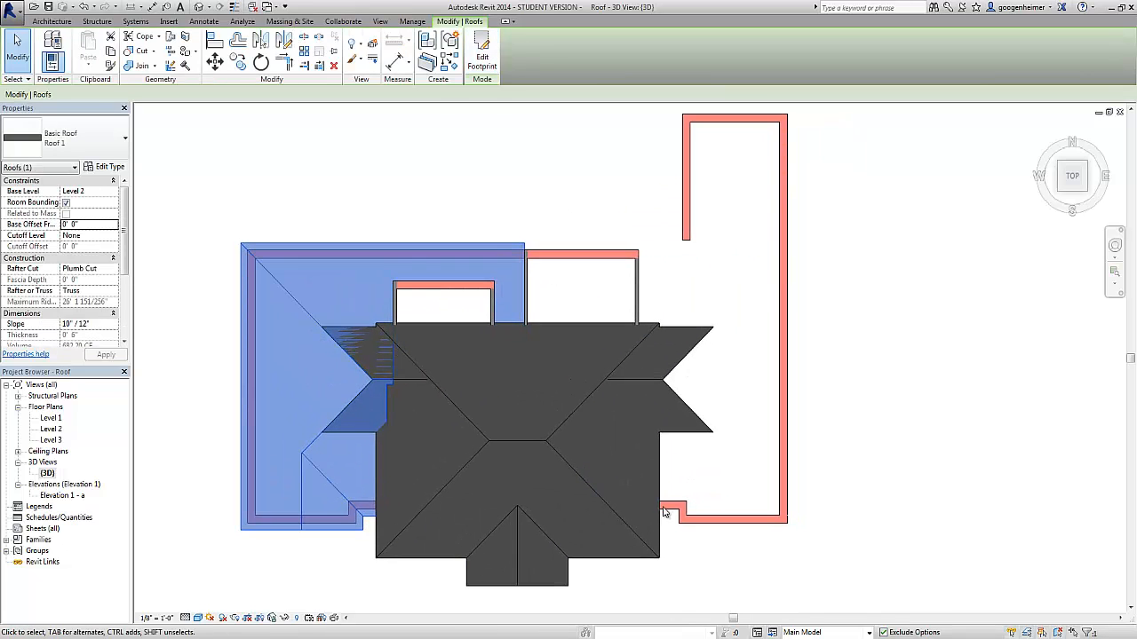
pyautogui.click(483, 54)
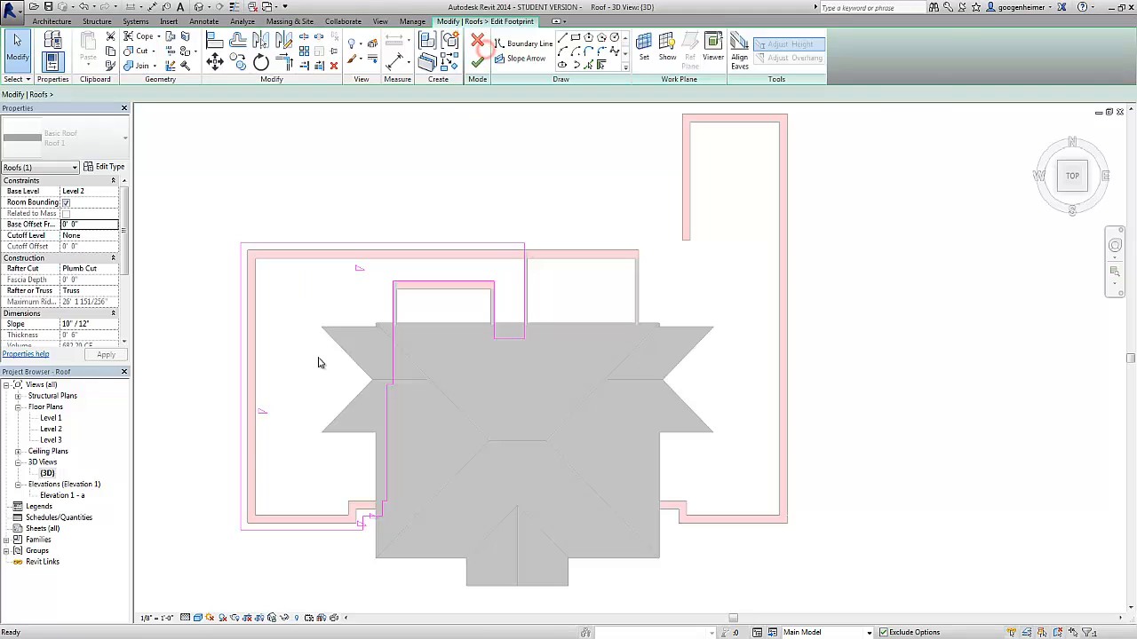
pyautogui.click(586, 66)
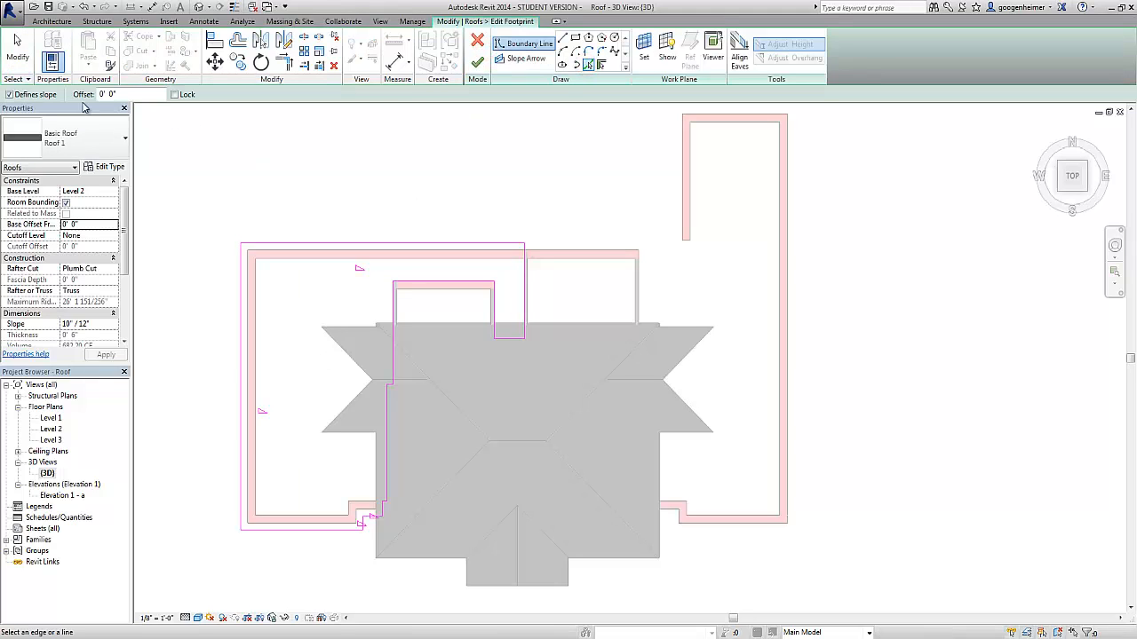
pyautogui.scroll(2, 347, 327)
pyautogui.click(344, 323)
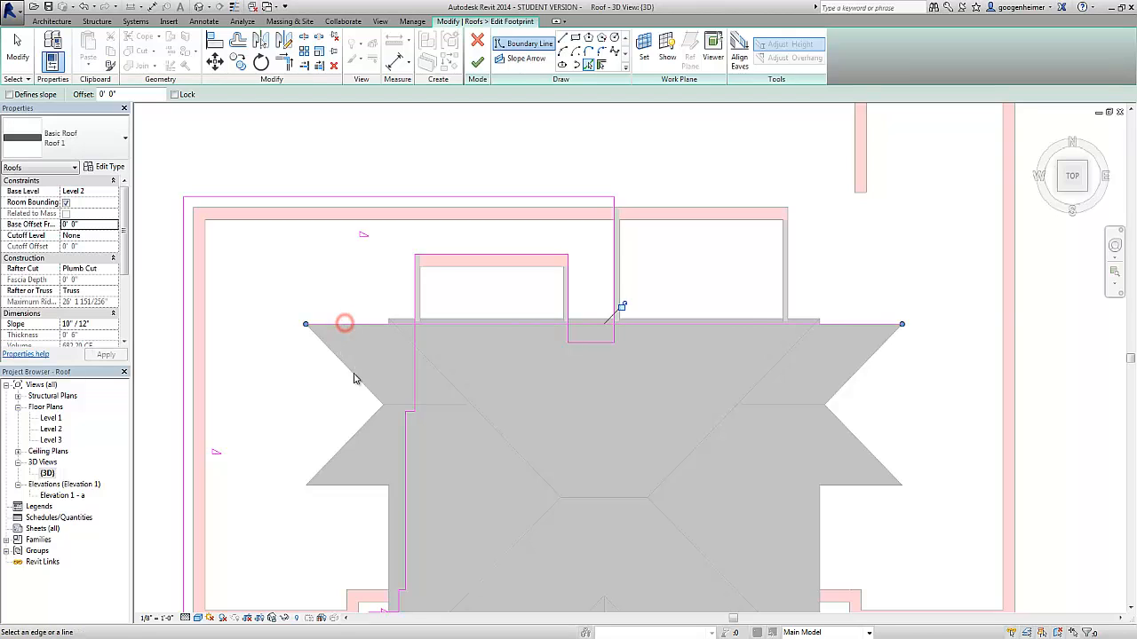
pyautogui.click(359, 430)
pyautogui.click(370, 486)
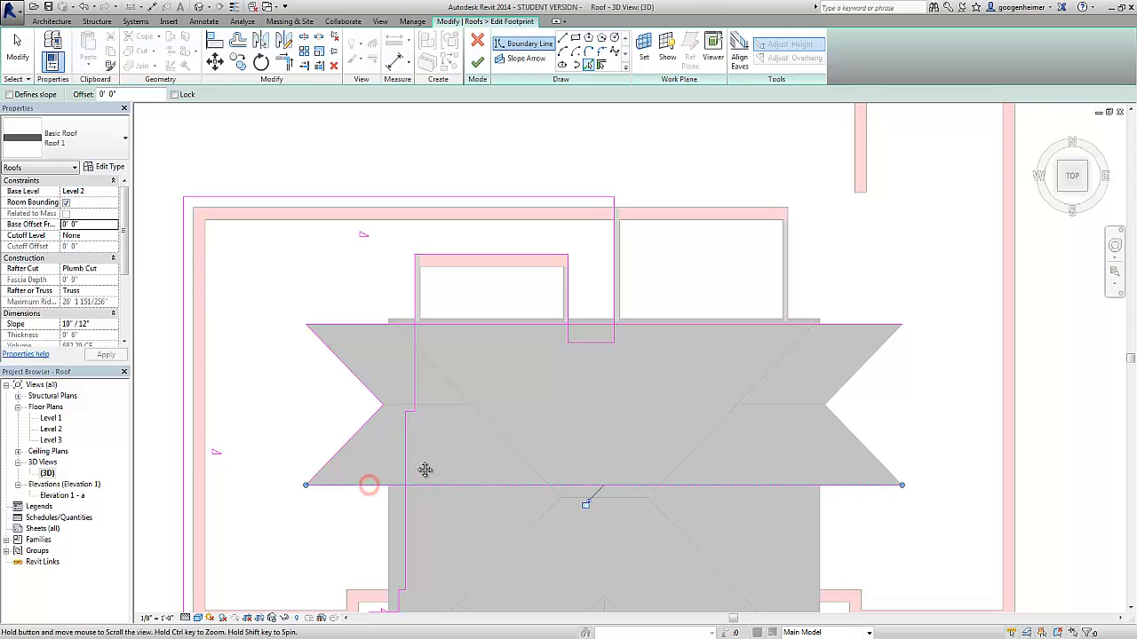
pyautogui.moveTo(482, 441); pyautogui.dragTo(502, 415, button='middle')
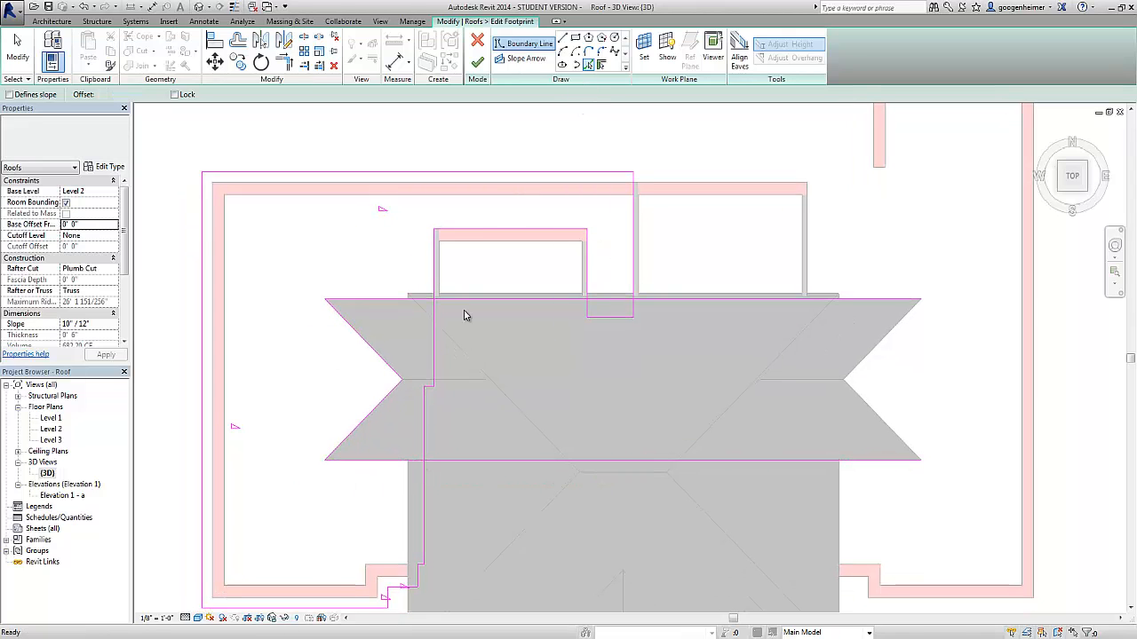
pyautogui.press('Escape')
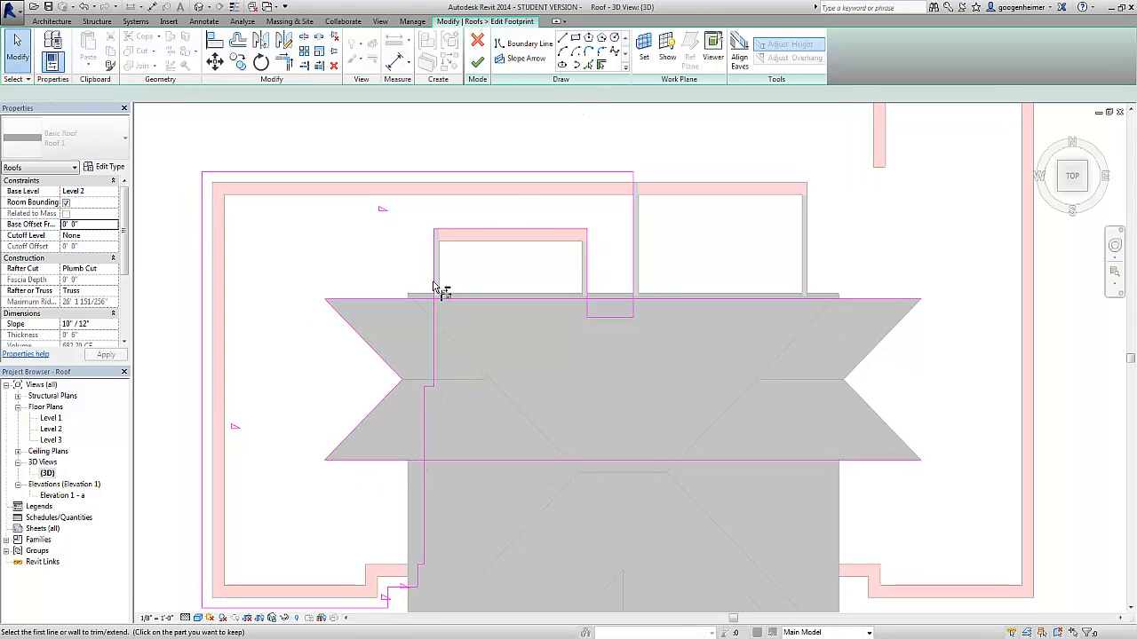
# Trim the new lines to the roof's existing inner boundary and delete the leftover short horizontal segment
pyautogui.click(434, 279)
pyautogui.press('t')
pyautogui.press('r')
pyautogui.click(405, 297)
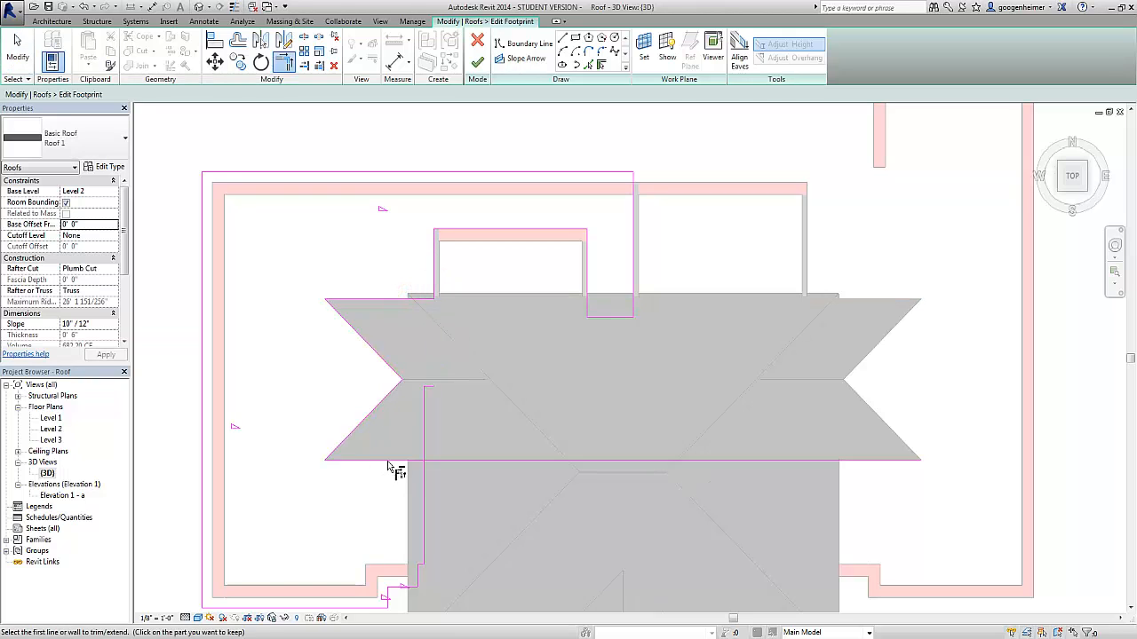
pyautogui.click(386, 459)
pyautogui.click(424, 473)
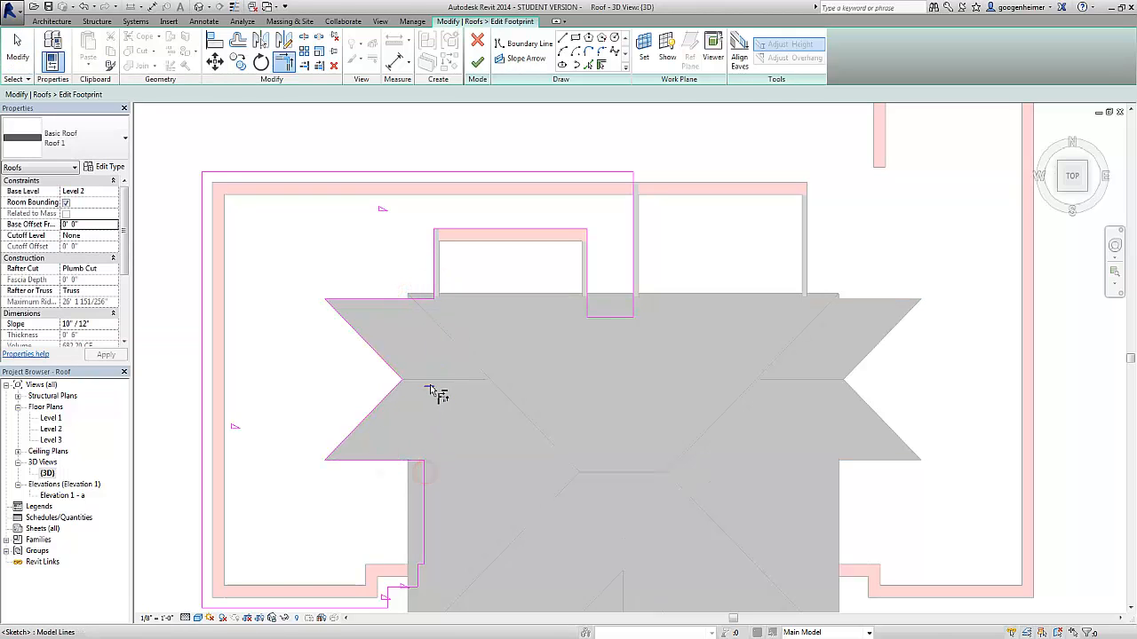
pyautogui.press('Escape')
pyautogui.click(429, 385)
pyautogui.press('Delete')
# Align the short boundary line beside the rear bump-out with the extrusion roof's rear edge and finish the lower roof's footprint
pyautogui.scroll(-1, 504, 371)
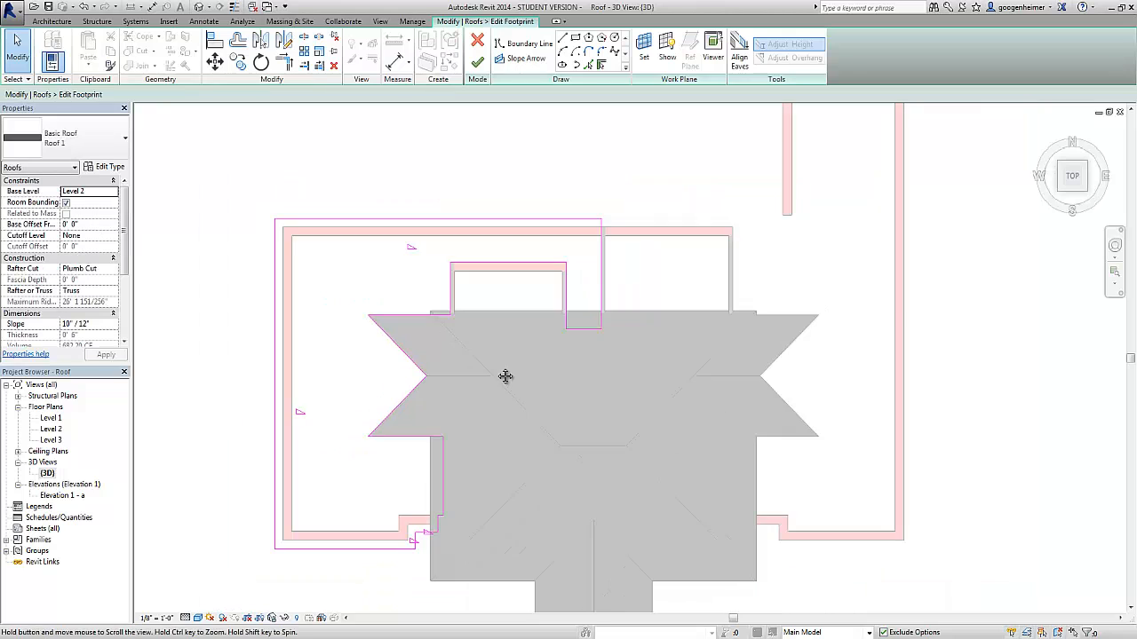
pyautogui.moveTo(505, 375); pyautogui.dragTo(420, 412, button='middle')
pyautogui.click(493, 370)
pyautogui.moveTo(494, 373); pyautogui.dragTo(338, 358)
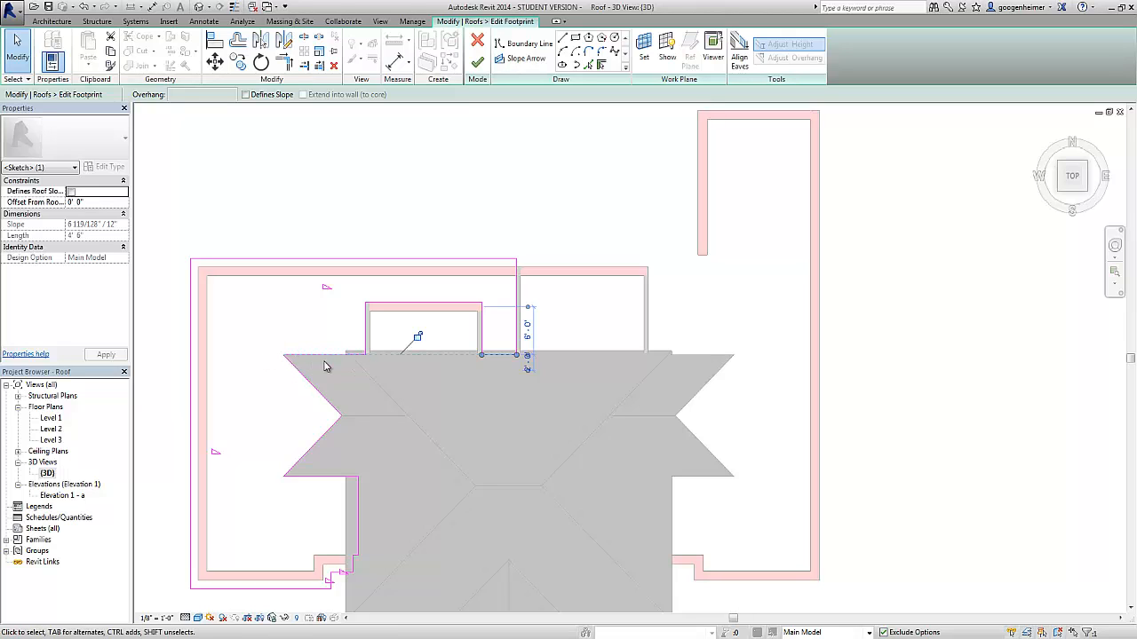
pyautogui.click(478, 64)
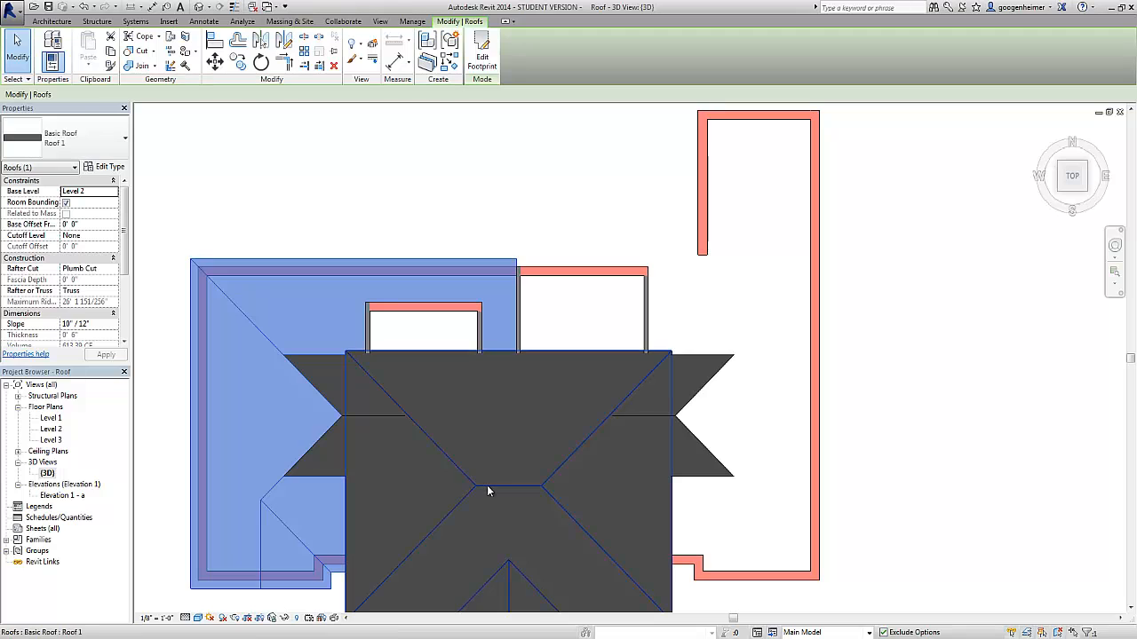
# Move the Level 3 roof's rear boundary line onto the extrusion roof's rear edge and finish its footprint
pyautogui.click(488, 486)
pyautogui.click(481, 55)
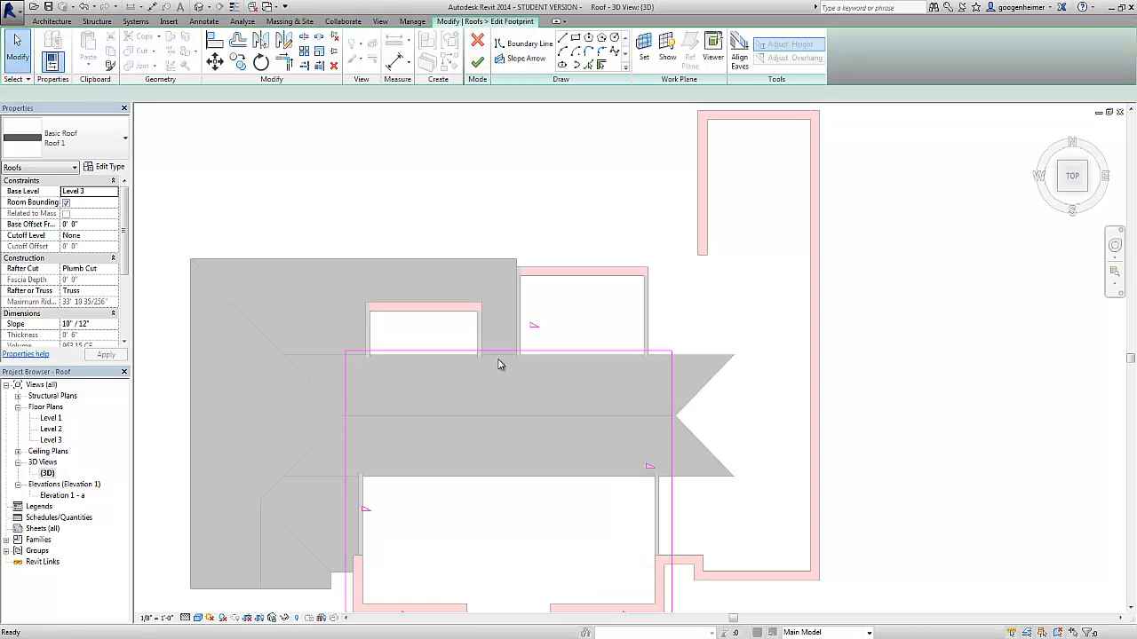
pyautogui.moveTo(502, 352)
pyautogui.mouseDown()
pyautogui.moveTo(505, 440)
pyautogui.moveTo(477, 363)
pyautogui.moveTo(327, 355)
pyautogui.mouseUp()
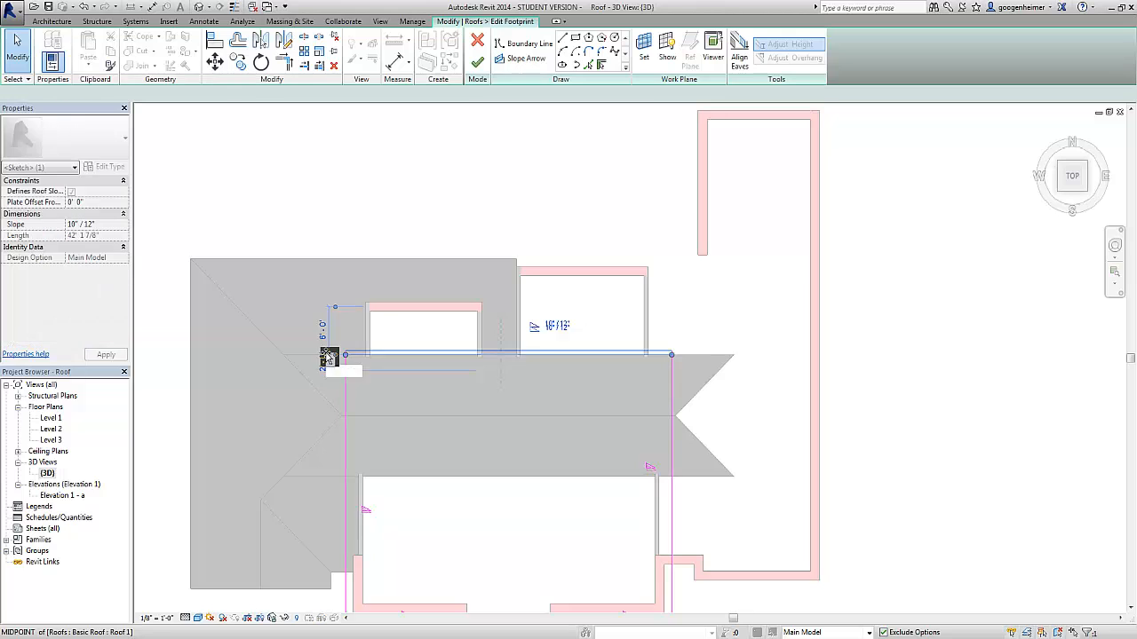
pyautogui.click(478, 64)
# Mirror the west Level 2 roof to the east side of the house about the front gable's ridge
pyautogui.click(302, 297)
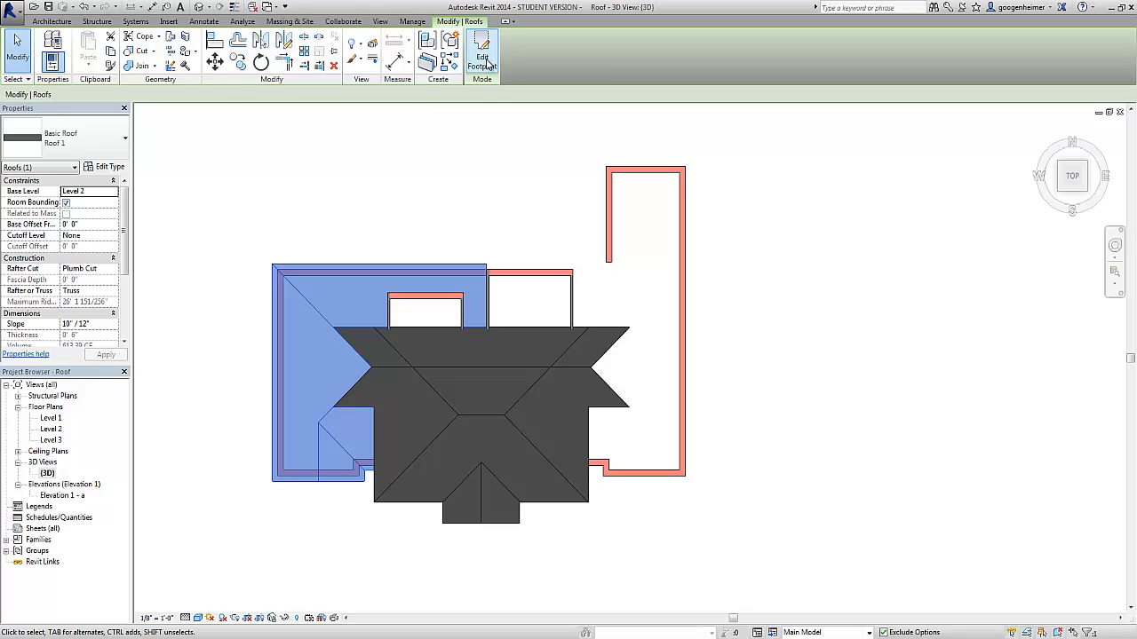
pyautogui.click(481, 489)
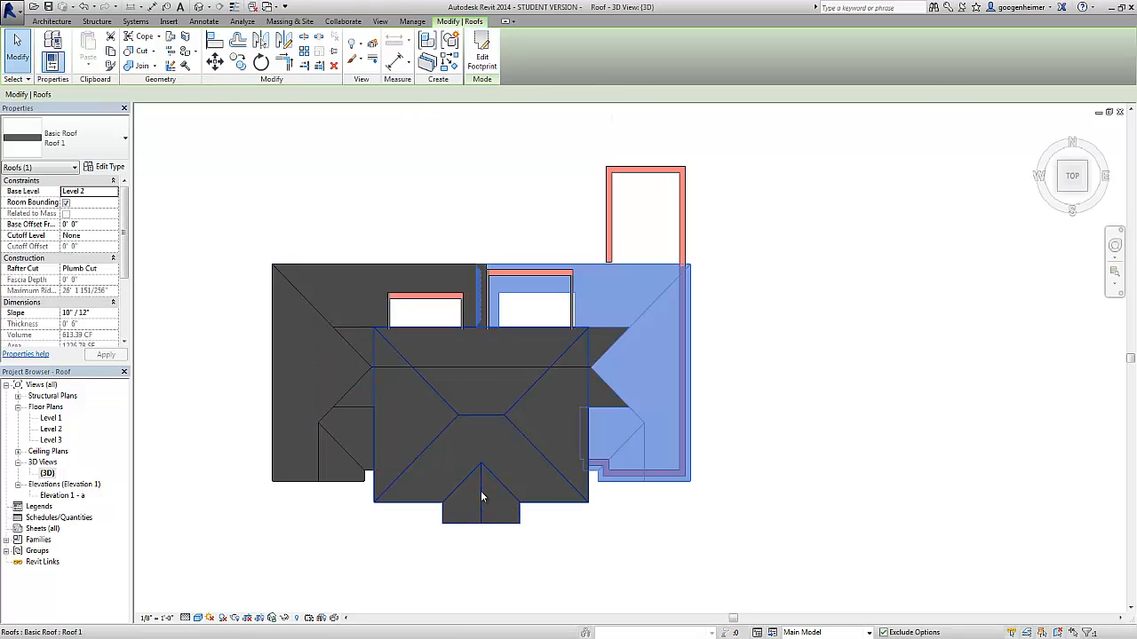
# Edit the mirrored Level 2 roof's footprint and delete its rear eave line and the boundary lines at its inner end
pyautogui.click(482, 55)
pyautogui.moveTo(521, 371); pyautogui.dragTo(447, 233)
pyautogui.press('Delete')
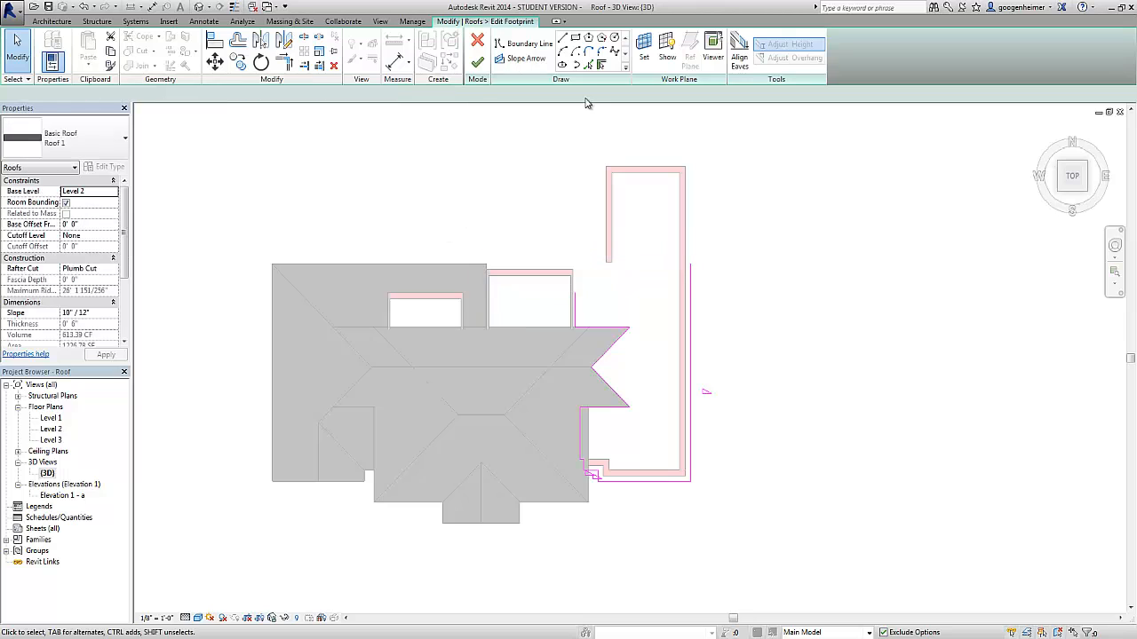
# Add slope-defining boundary lines with a 1' 0" overhang along the rear wing's north and west walls
pyautogui.click(601, 65)
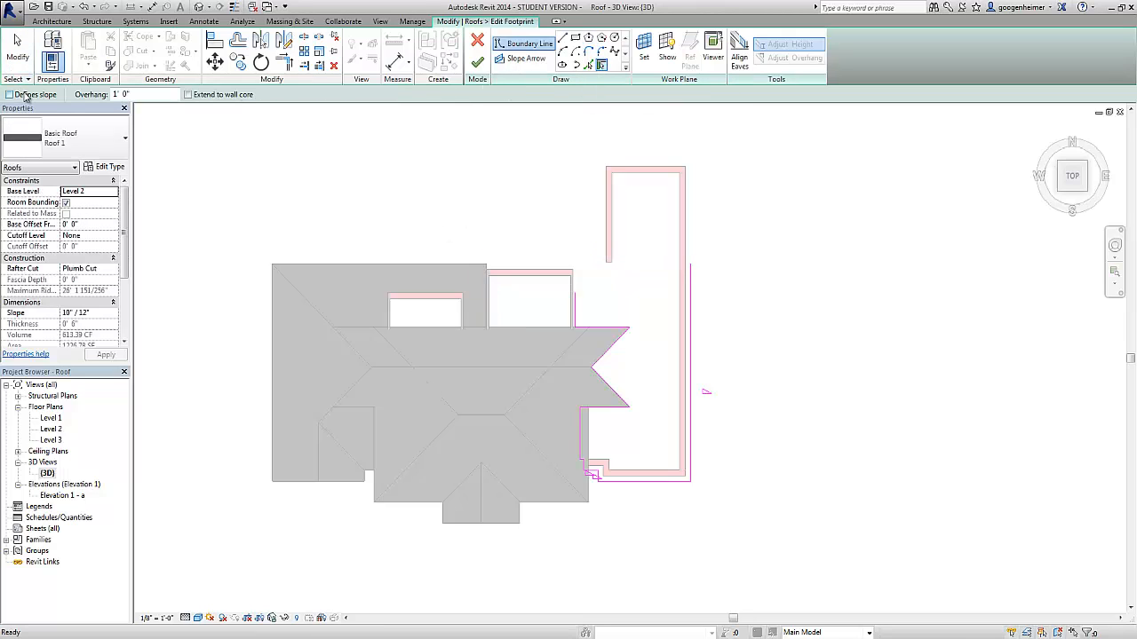
pyautogui.click(636, 172)
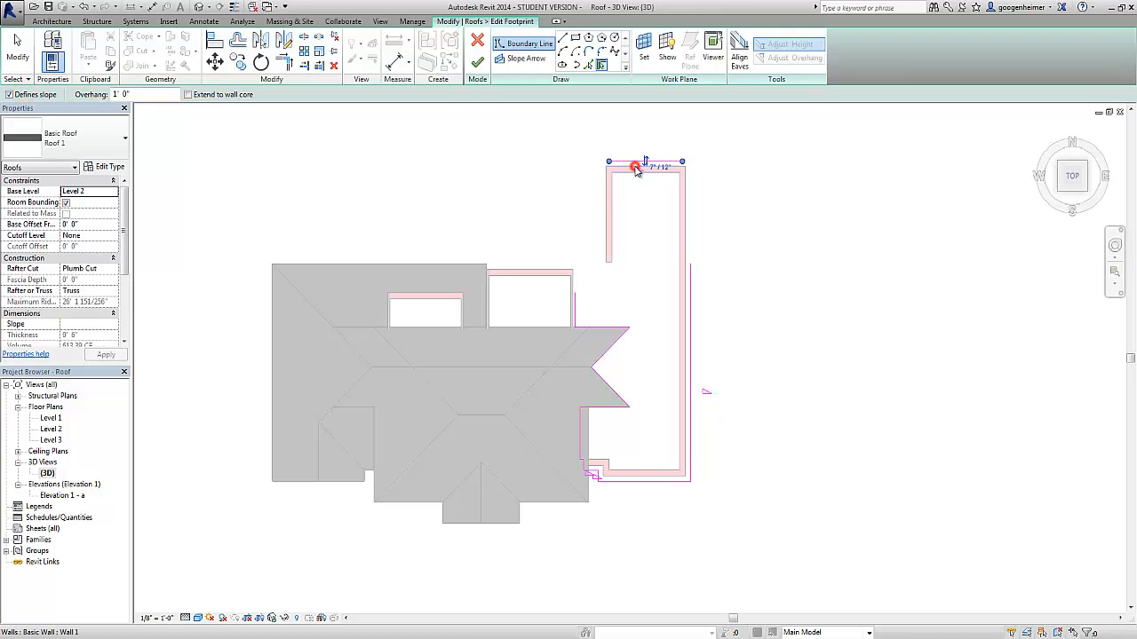
pyautogui.click(601, 204)
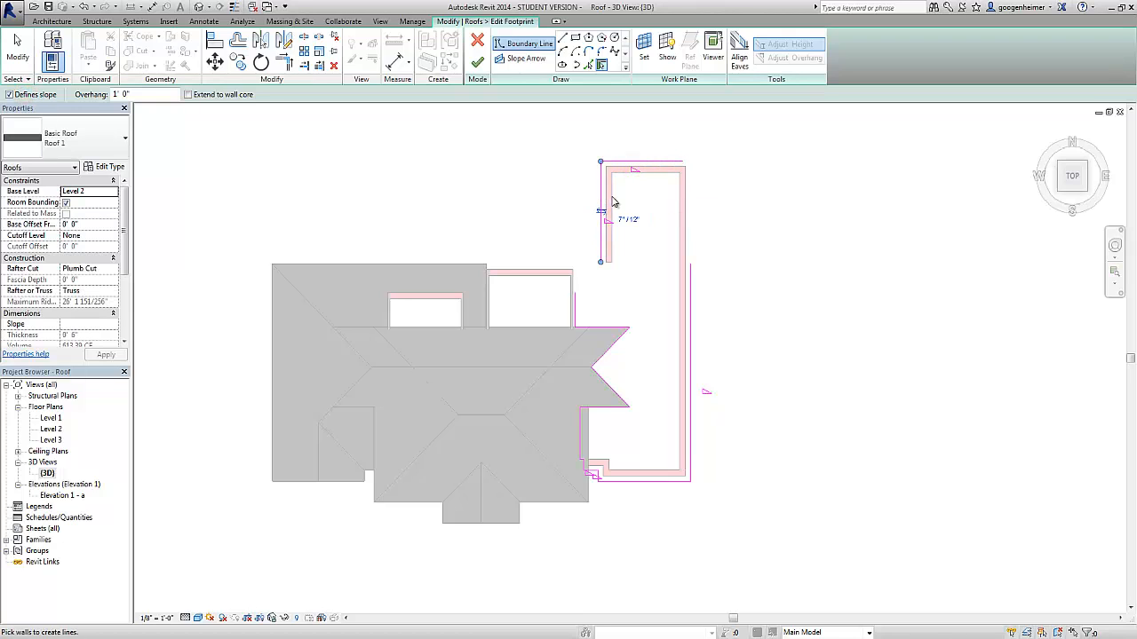
# Set the rear wing's west boundary line to a 9' 0" overhang from the wall
pyautogui.press('Escape')
pyautogui.click(607, 177)
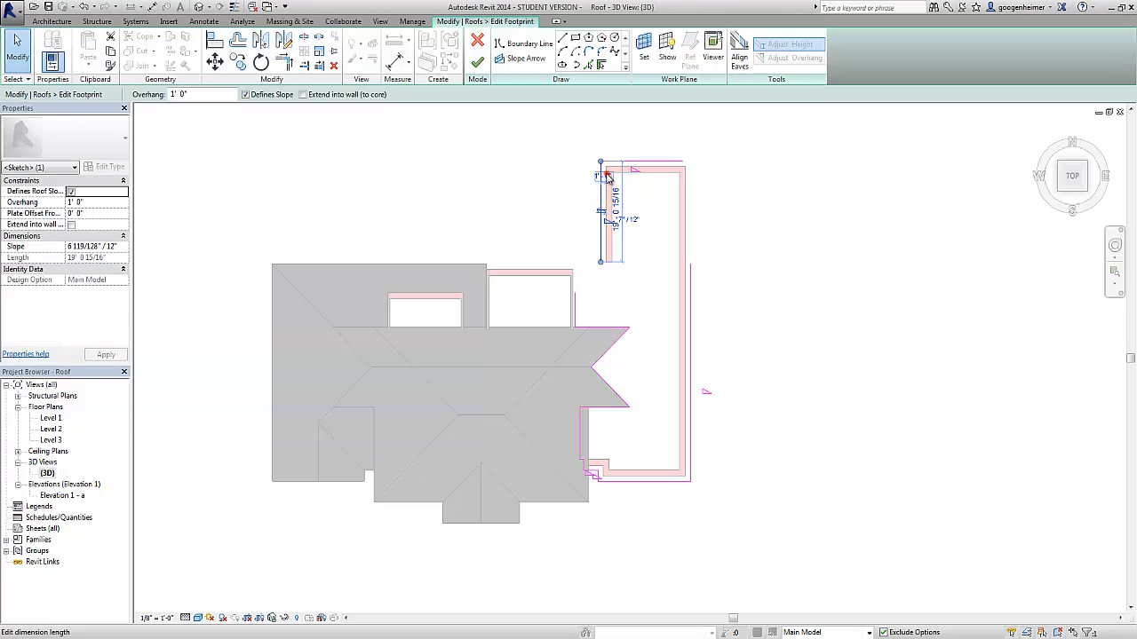
pyautogui.click(607, 177)
pyautogui.write('9')
pyautogui.press('Return')
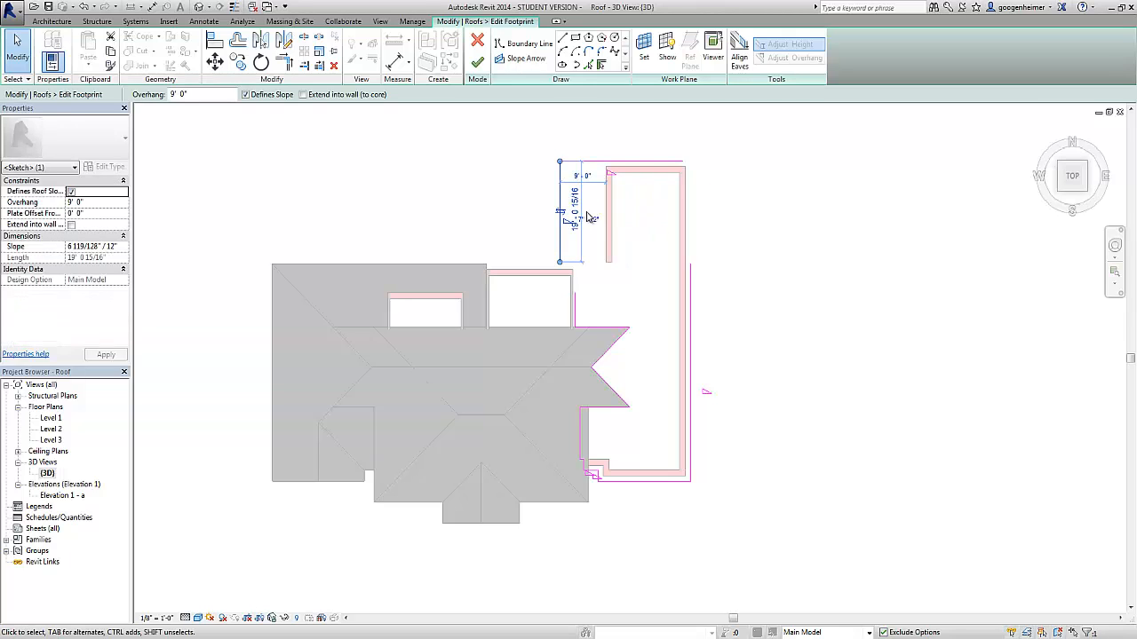
pyautogui.click(646, 226)
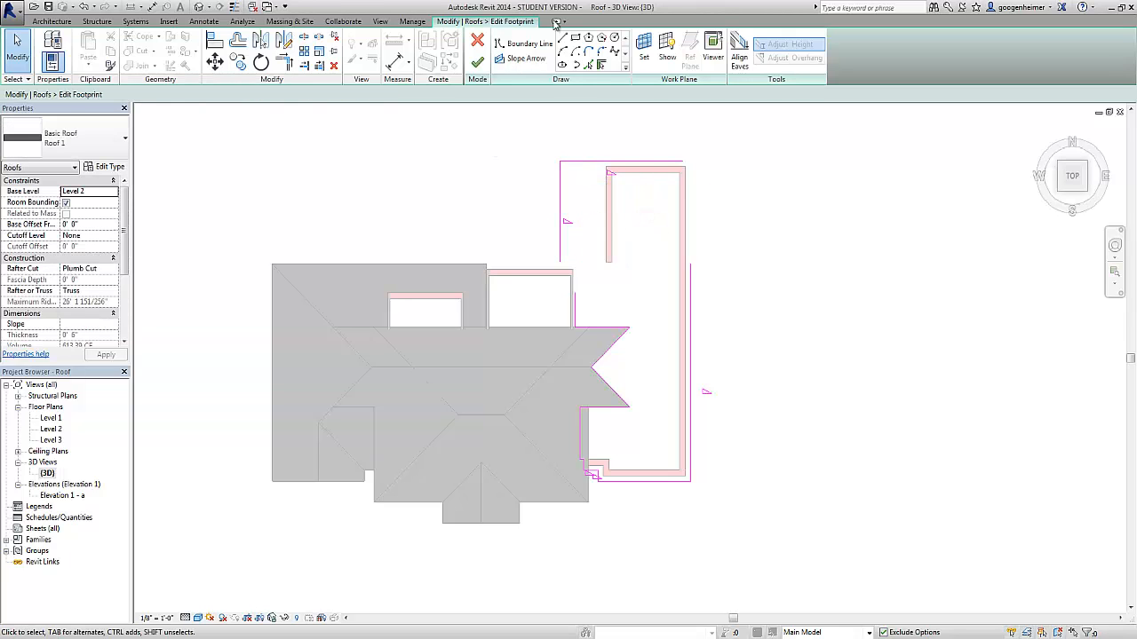
# Pick the rear and east edges of the larger rear bump-out's walls as boundary lines
pyautogui.click(588, 65)
pyautogui.scroll(3, 556, 281)
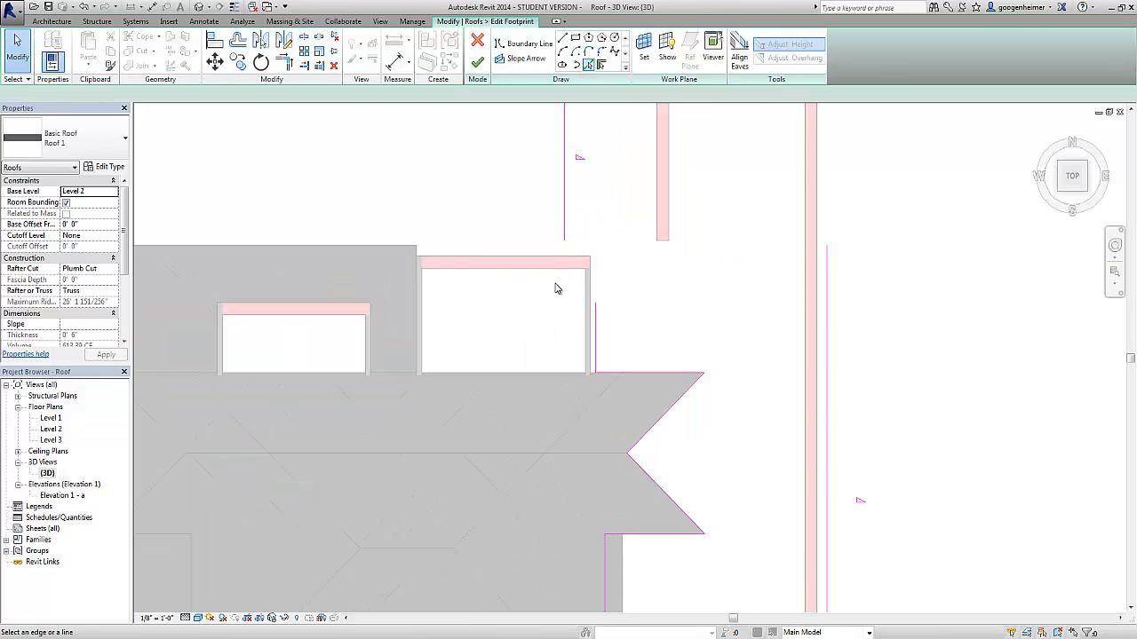
pyautogui.click(561, 258)
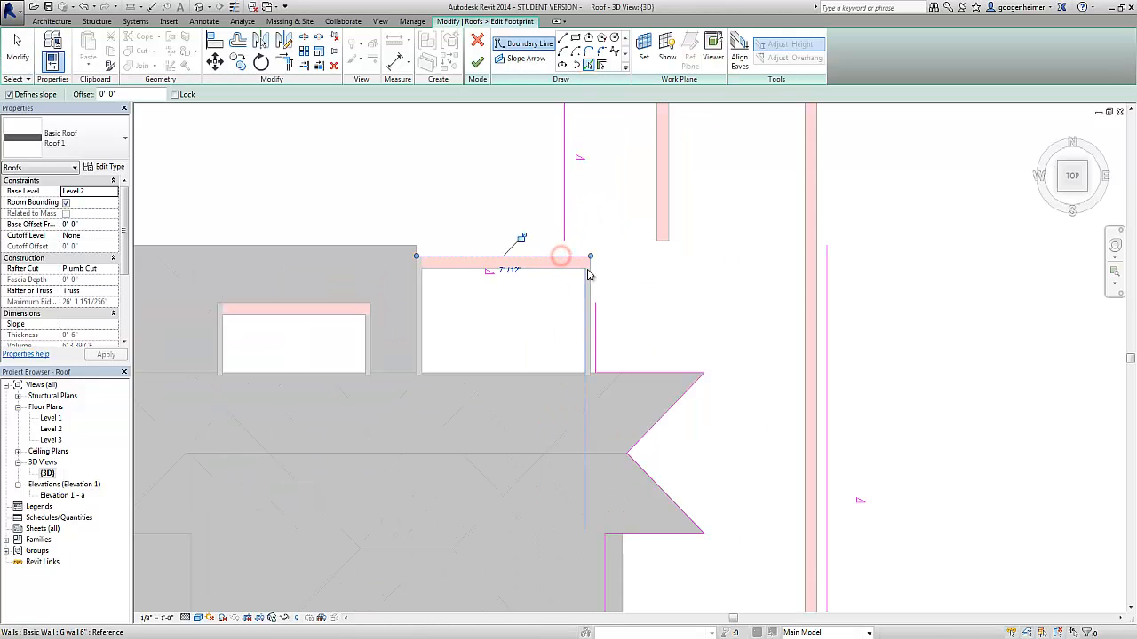
pyautogui.scroll(-3, 633, 289)
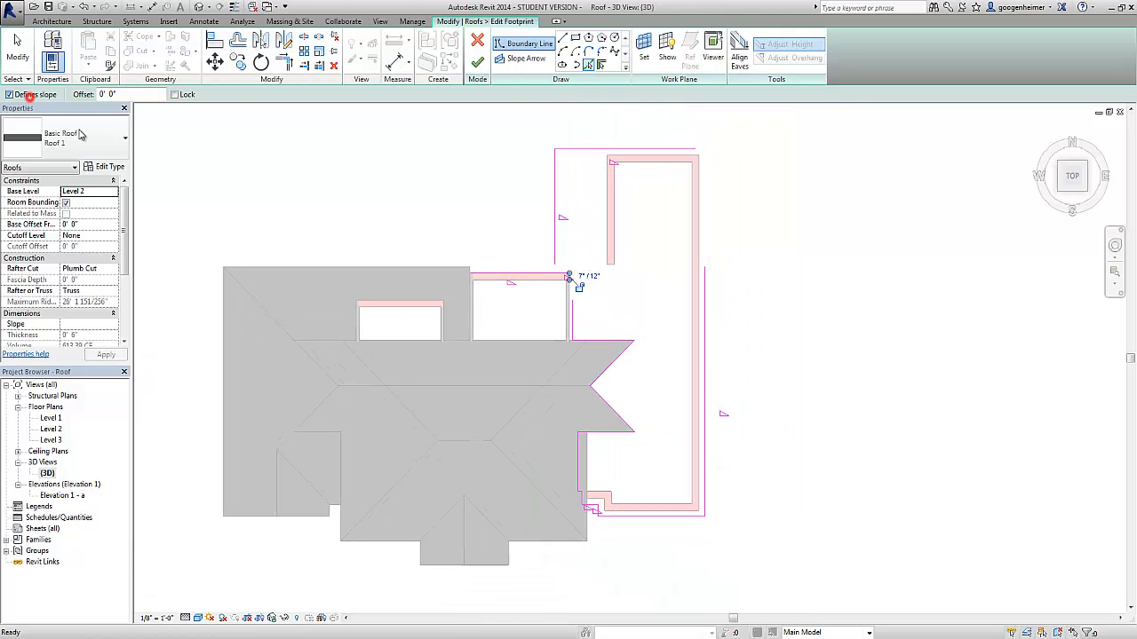
pyautogui.click(9, 94)
# Trim the bump-out boundary lines into corners with the rear wing's west line and the extrusion roof's rear edge line
pyautogui.press('t')
pyautogui.press('r')
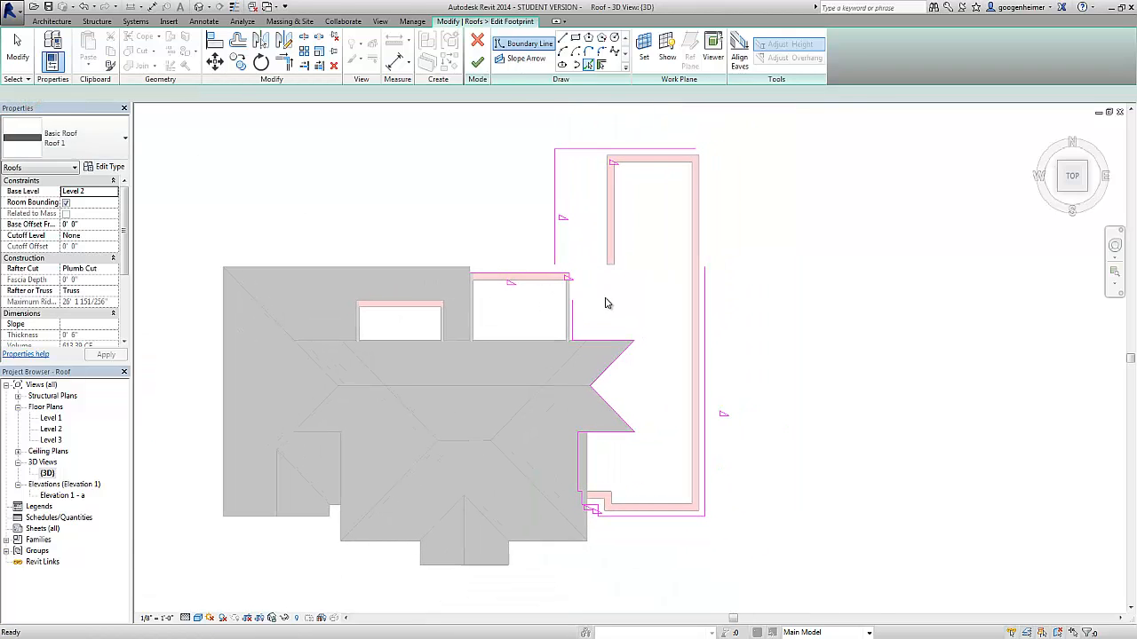
pyautogui.click(557, 249)
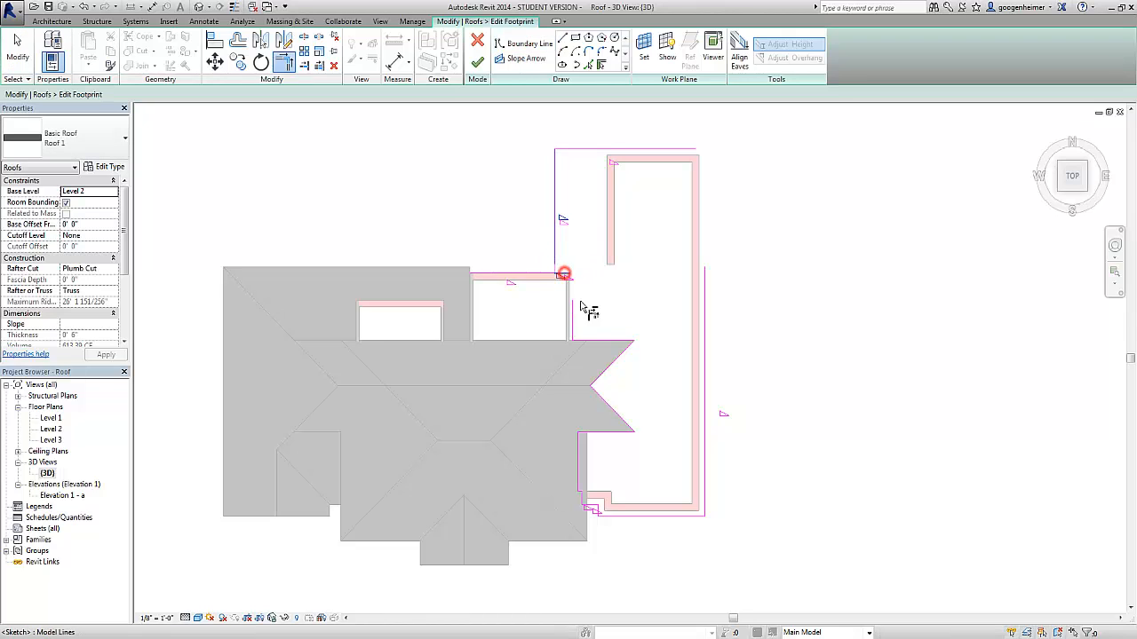
pyautogui.click(599, 339)
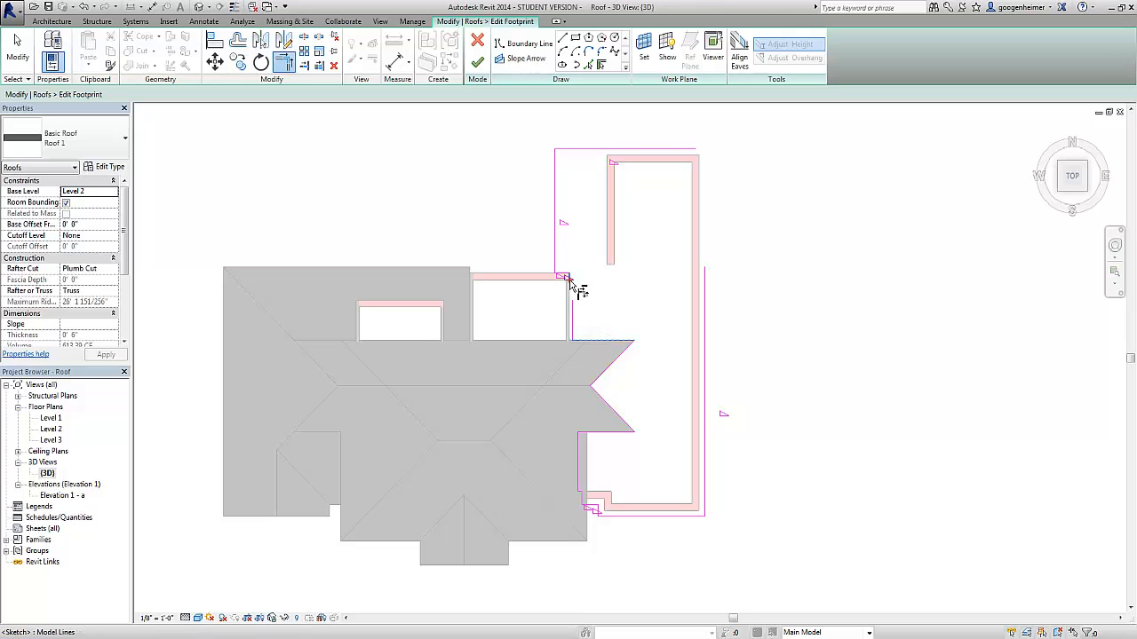
pyautogui.click(571, 286)
pyautogui.press('Escape')
pyautogui.press('Escape')
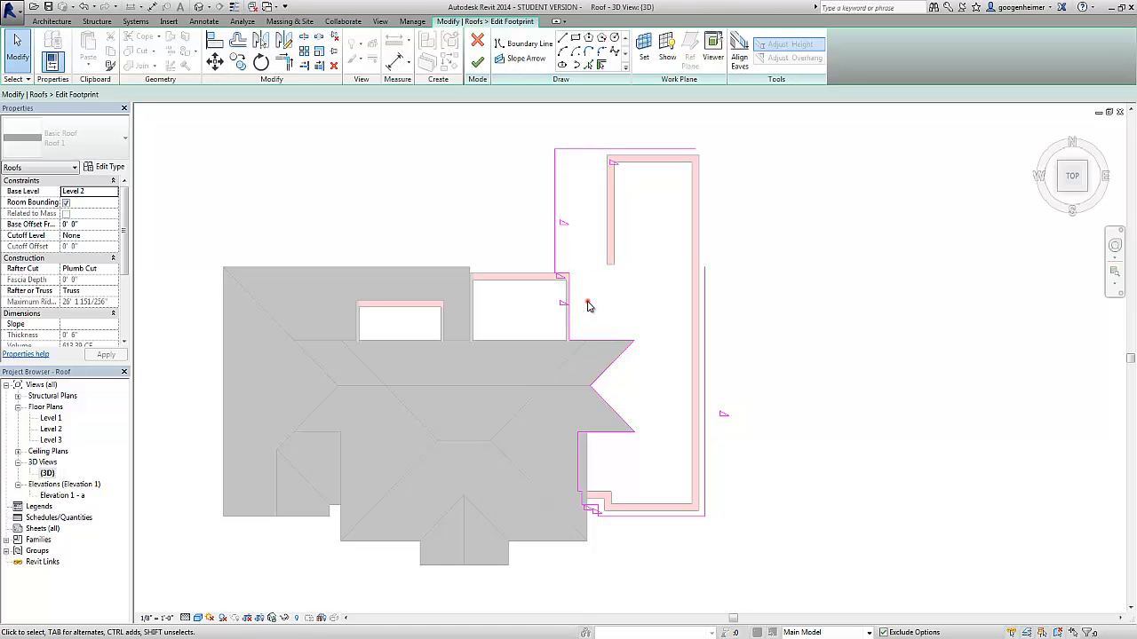
# Turn off slope definition for the two boundary lines along the larger rear bump-out
pyautogui.moveTo(588, 304); pyautogui.dragTo(561, 263)
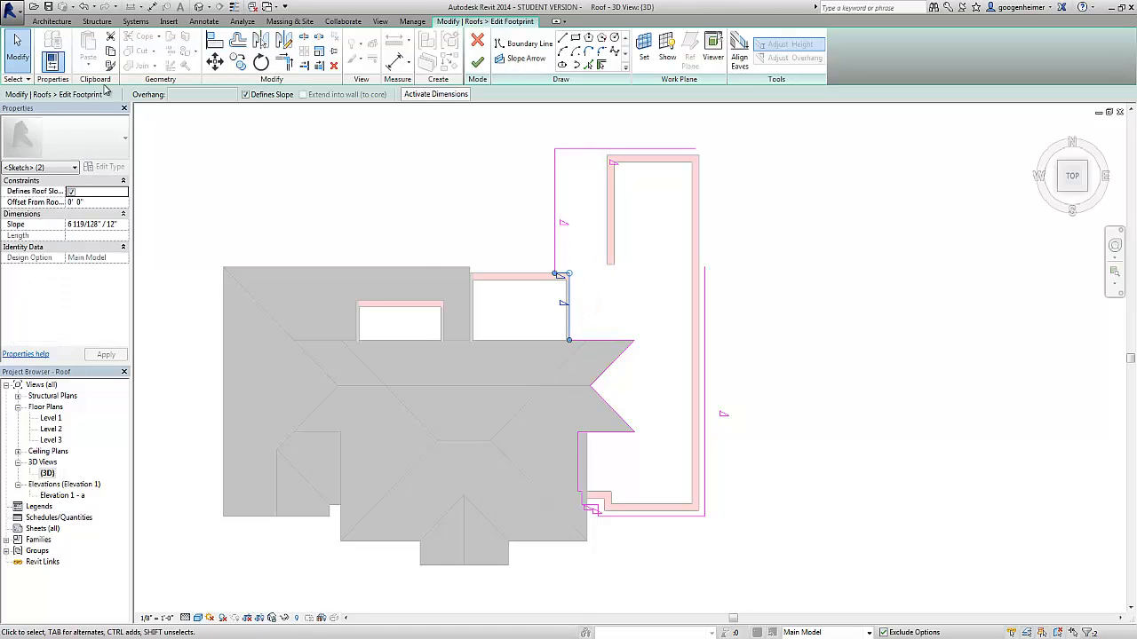
pyautogui.click(258, 94)
pyautogui.moveTo(566, 246); pyautogui.dragTo(519, 278, button='middle')
pyautogui.click(607, 247)
# Trim the rear wing's north boundary line to a corner with the long east boundary line
pyautogui.press('t')
pyautogui.press('r')
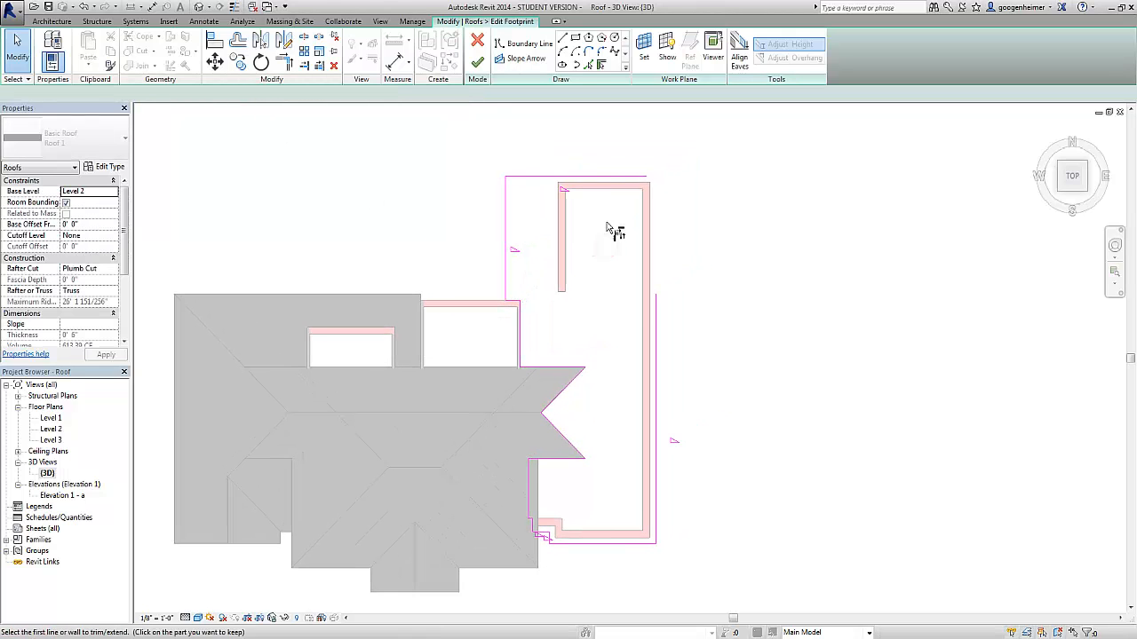
pyautogui.click(609, 175)
pyautogui.click(657, 297)
pyautogui.click(610, 268)
pyautogui.press('Escape')
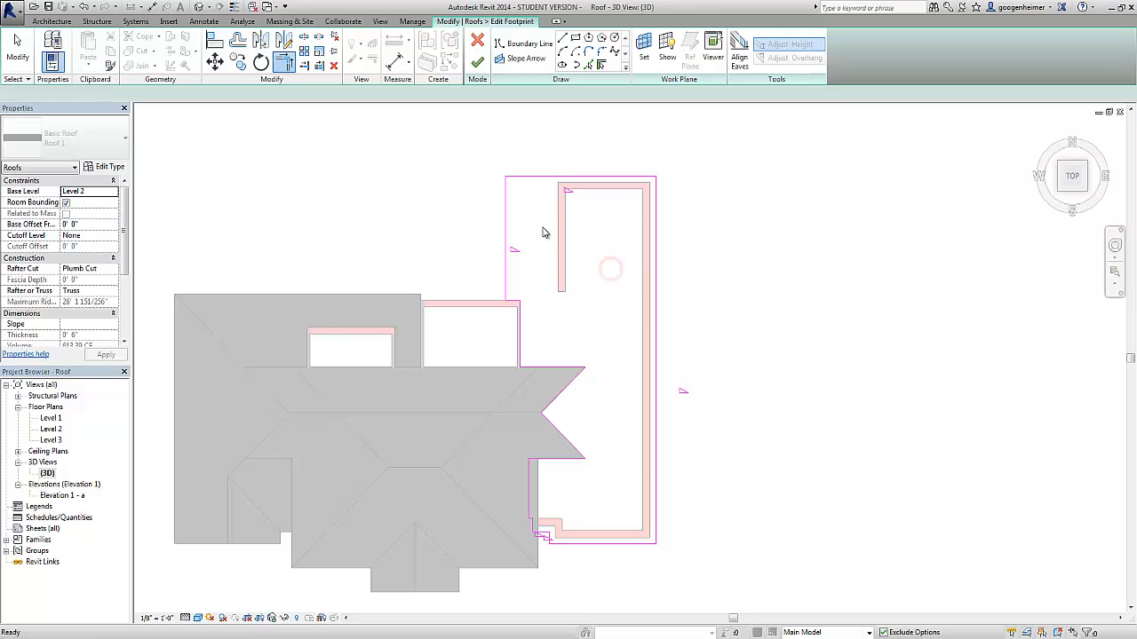
# Set the slope of the rear wing's north and west boundary lines to 10" / 12"
pyautogui.moveTo(545, 219); pyautogui.dragTo(487, 157)
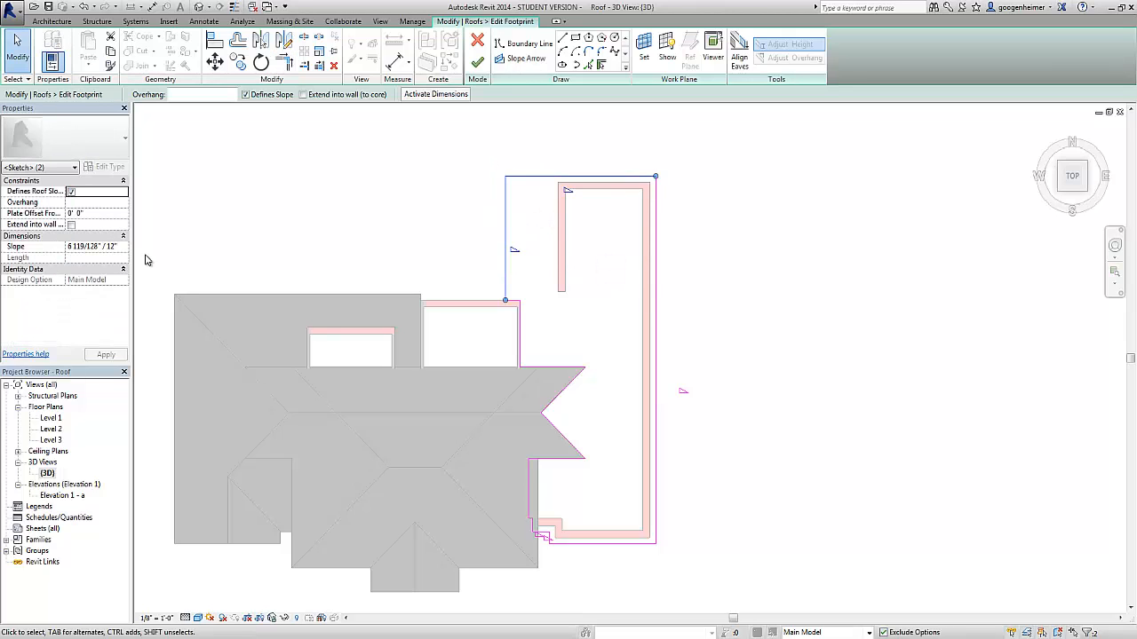
pyautogui.write('10')
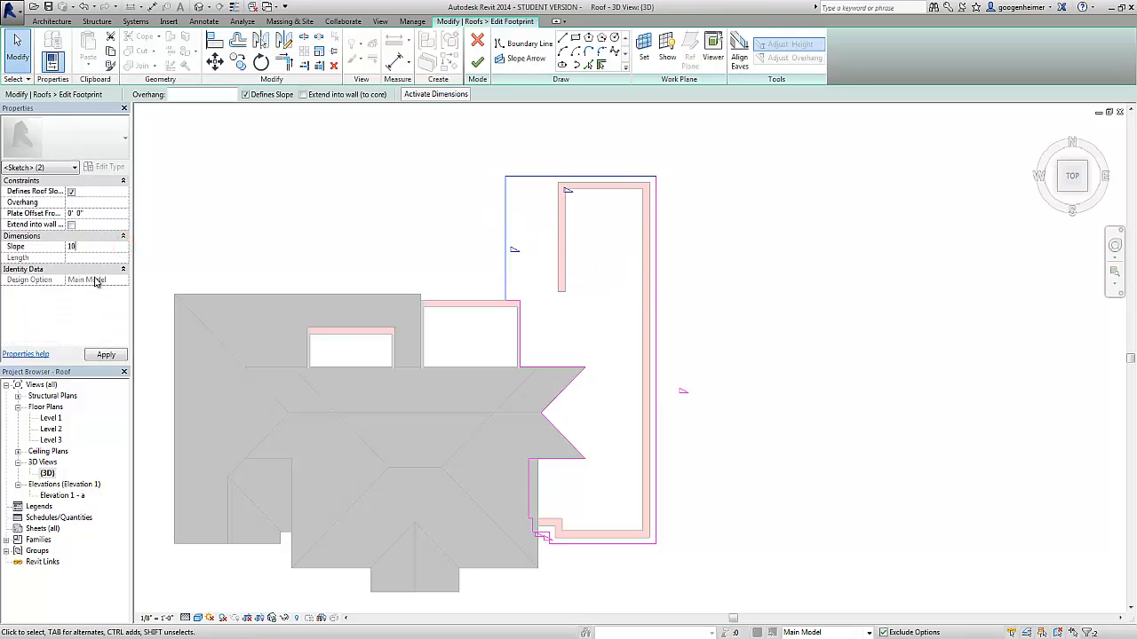
pyautogui.click(90, 356)
pyautogui.click(601, 248)
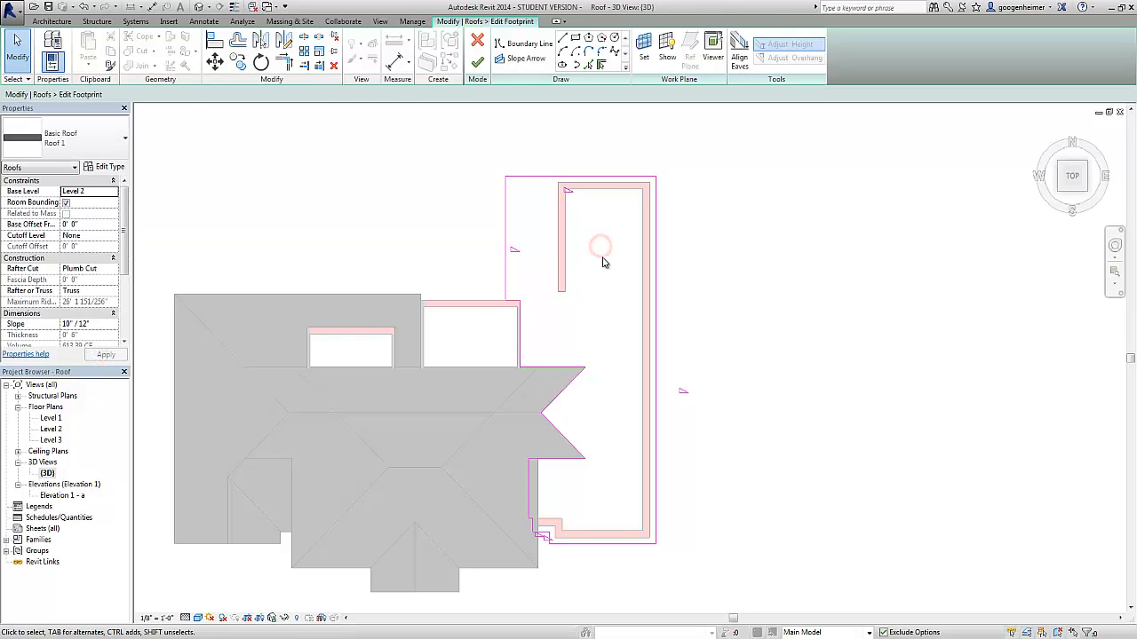
# Start Align Eaves with height adjustment using the rear wing's north eave, and finish the east roof's footprint
pyautogui.click(739, 55)
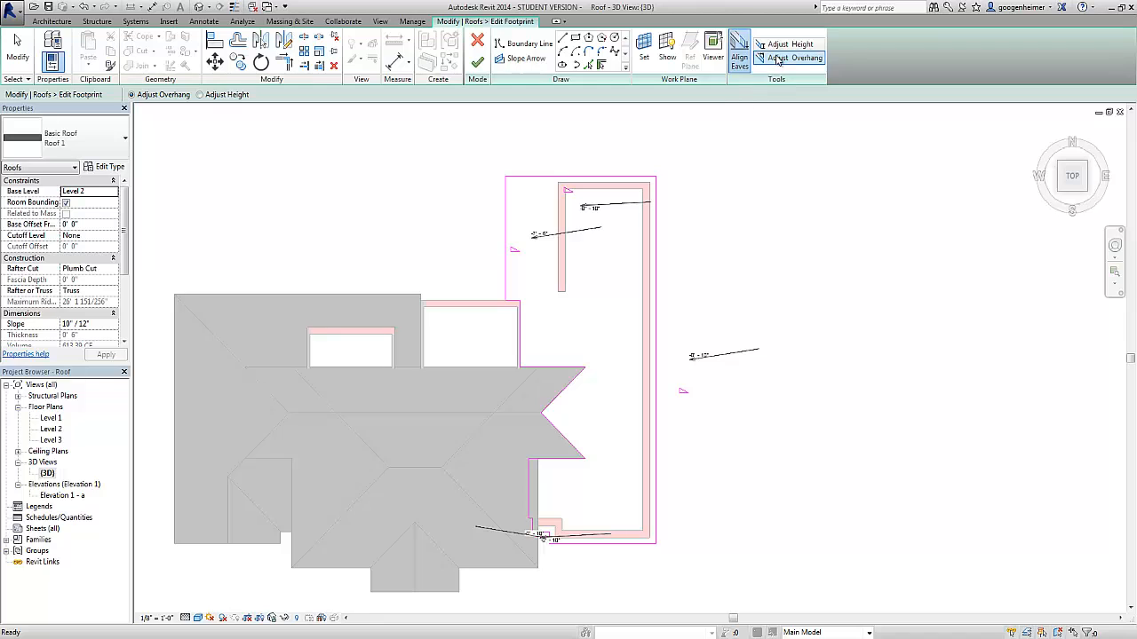
pyautogui.click(778, 44)
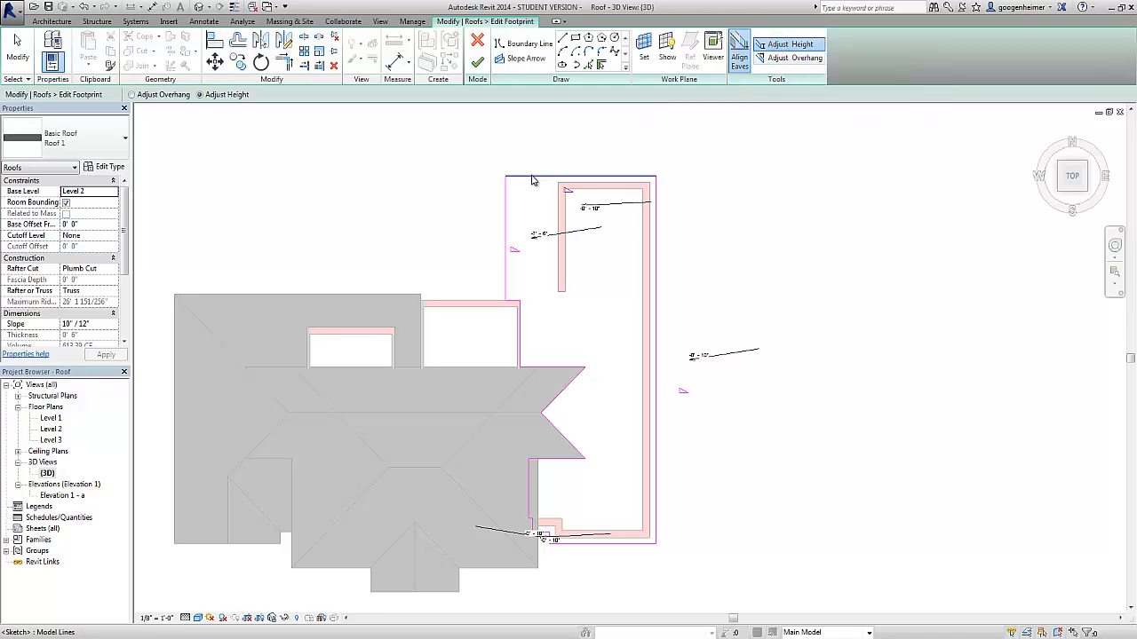
pyautogui.scroll(-2, 362, 233)
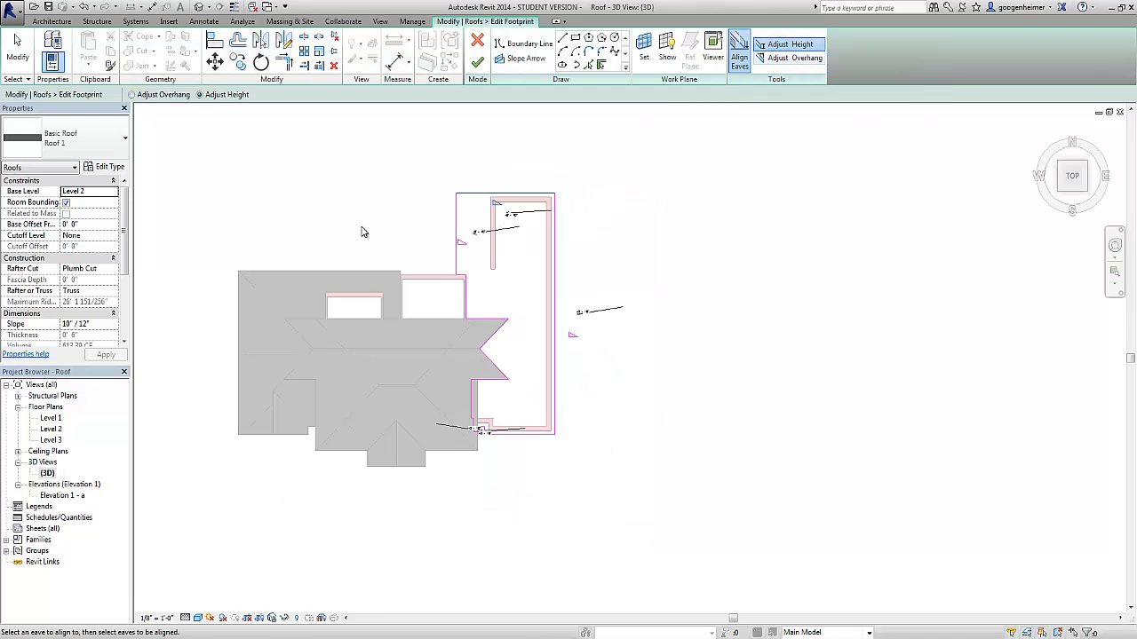
pyautogui.moveTo(406, 255); pyautogui.dragTo(421, 268, button='middle')
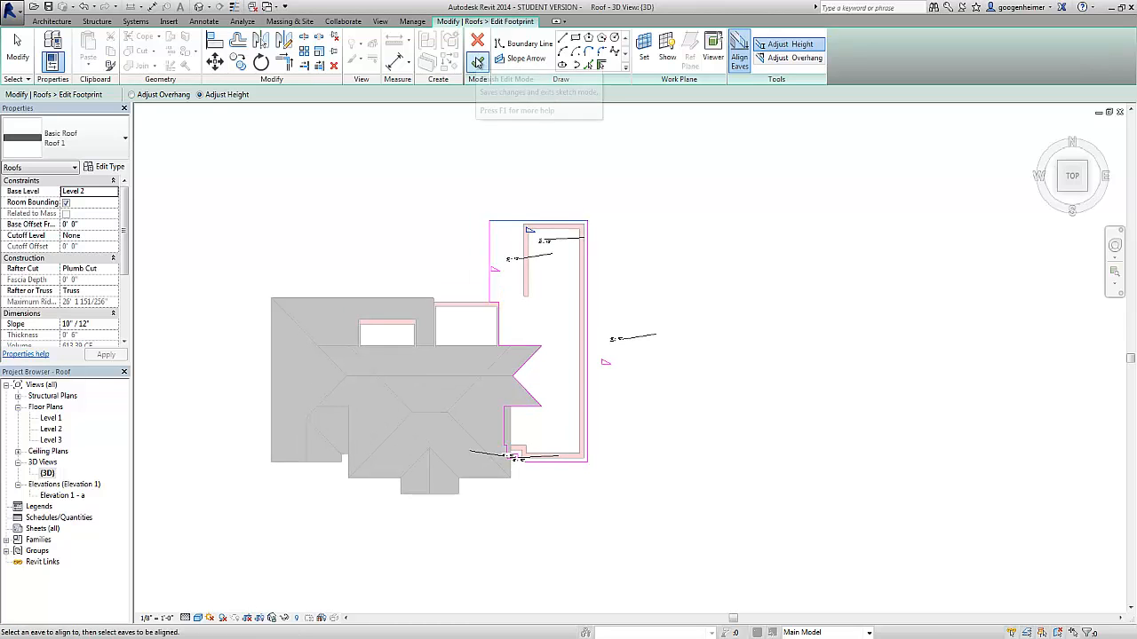
pyautogui.click(478, 61)
# Examine how the east Level 2 roof meets the extrusion roof in 3D and return to the top view
pyautogui.click(394, 230)
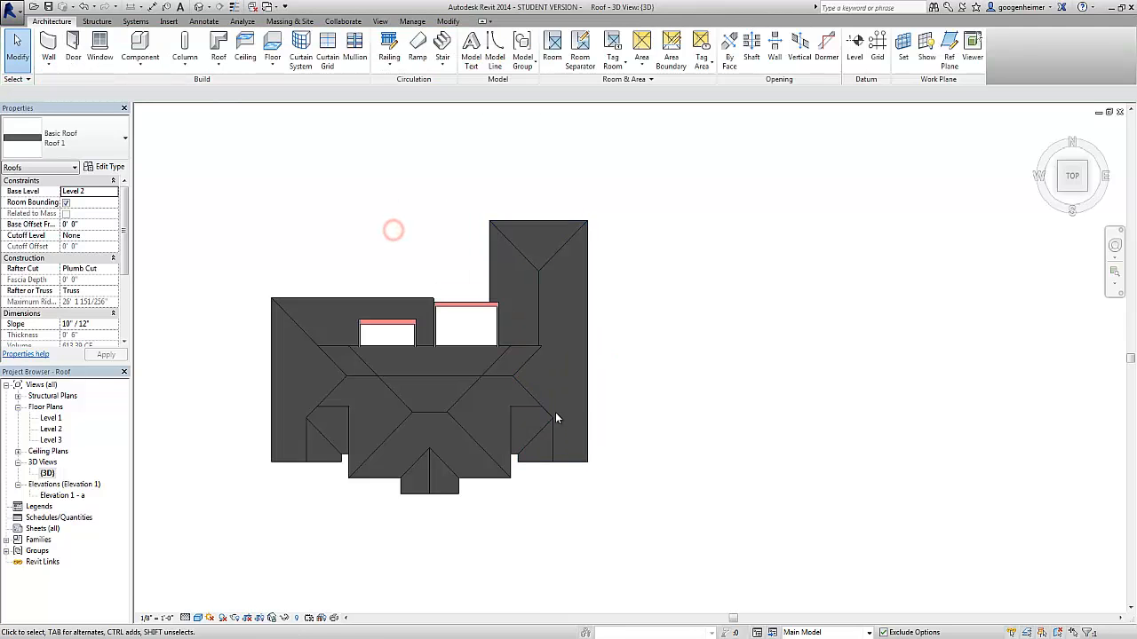
pyautogui.click(541, 304)
pyautogui.keyDown('shift'); pyautogui.moveTo(570, 353); pyautogui.dragTo(539, 372, button='middle'); pyautogui.keyUp('shift')
pyautogui.scroll(4, 539, 372)
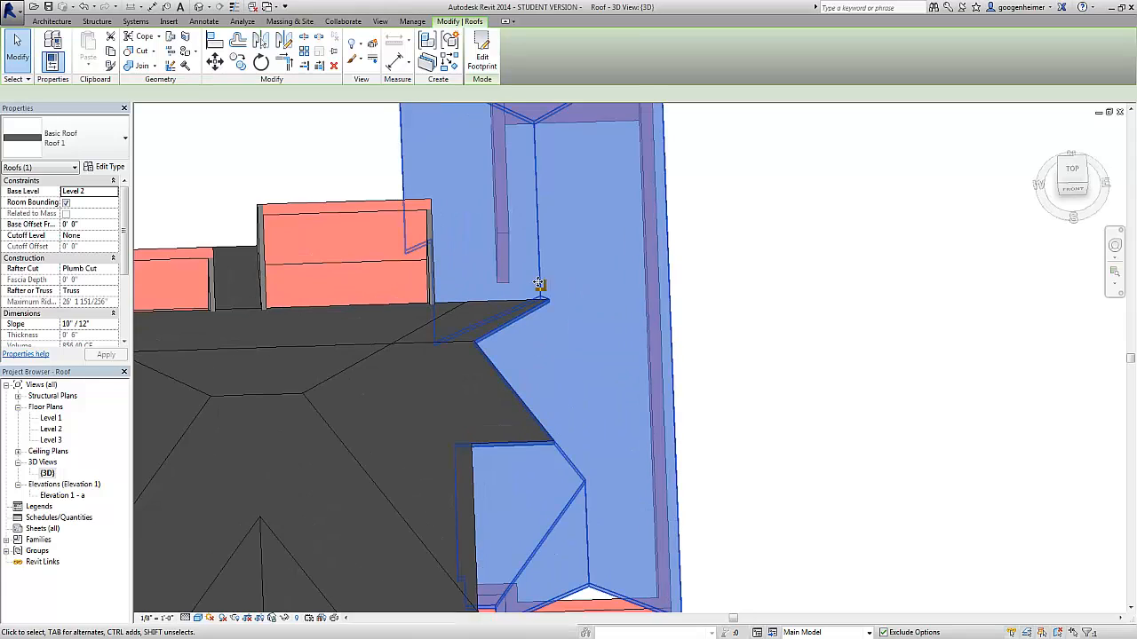
pyautogui.click(574, 318)
pyautogui.scroll(-3, 568, 322)
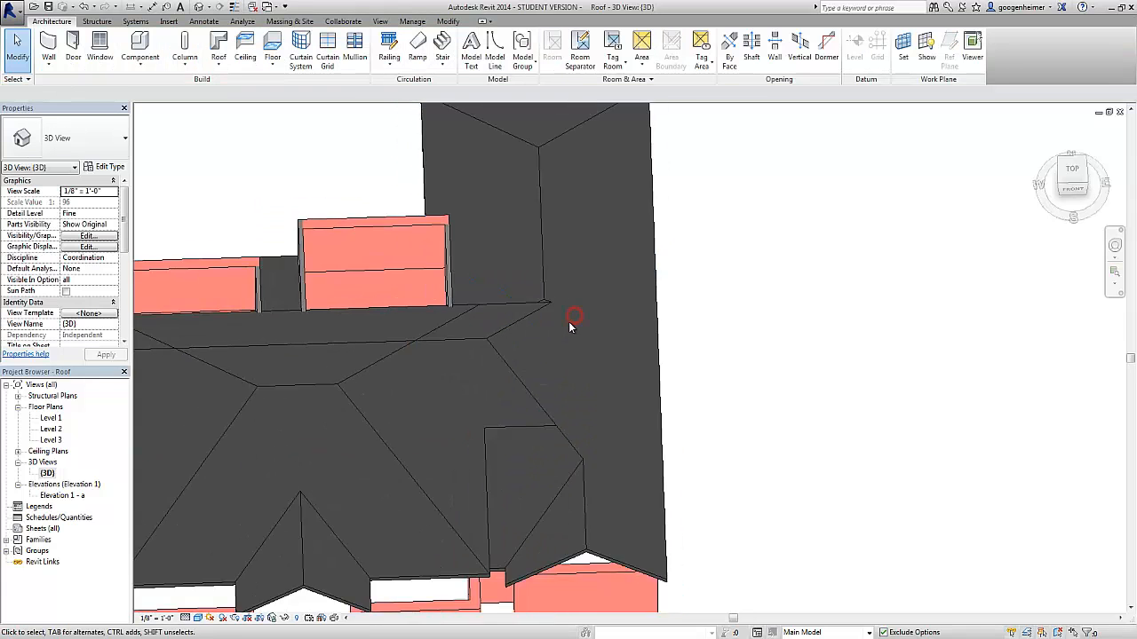
pyautogui.moveTo(492, 342); pyautogui.dragTo(528, 381, button='middle')
pyautogui.keyDown('shift'); pyautogui.moveTo(510, 325); pyautogui.dragTo(528, 364, button='middle'); pyautogui.keyUp('shift')
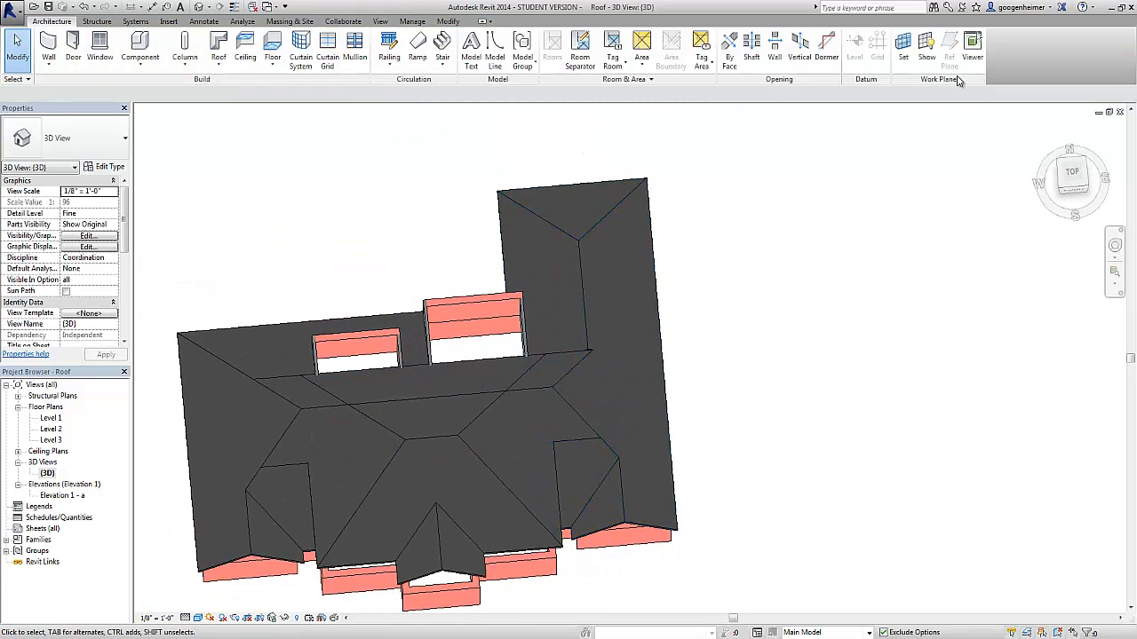
pyautogui.click(1072, 175)
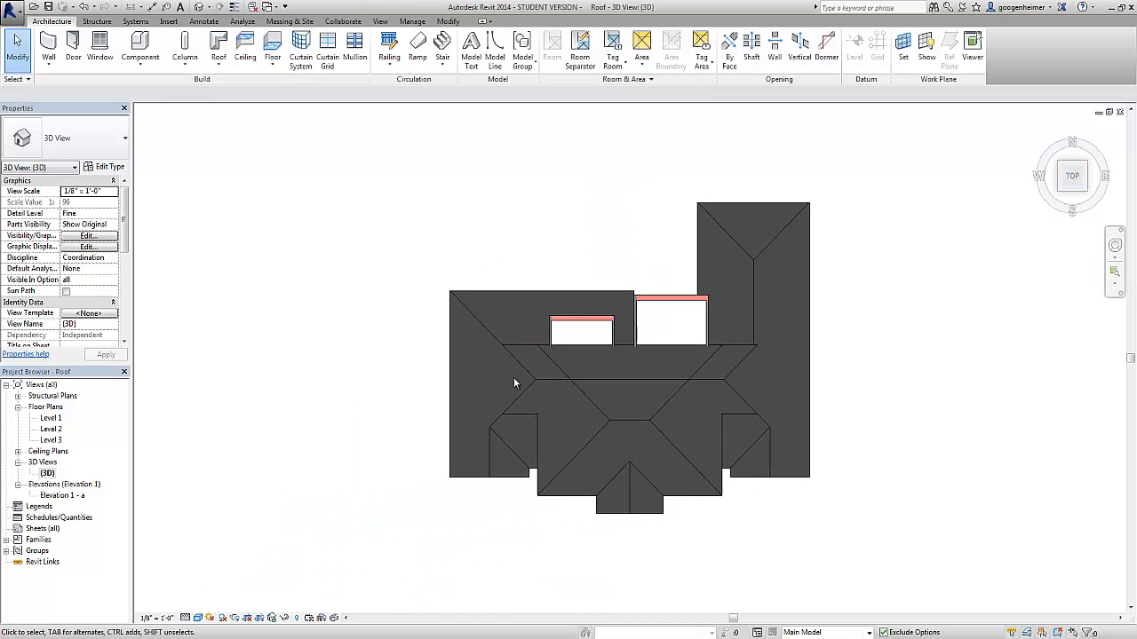
# Start a vertical opening sketch on the extrusion roof and pick its front and rear edges and the west roof's rear eave as lines
pyautogui.click(547, 384)
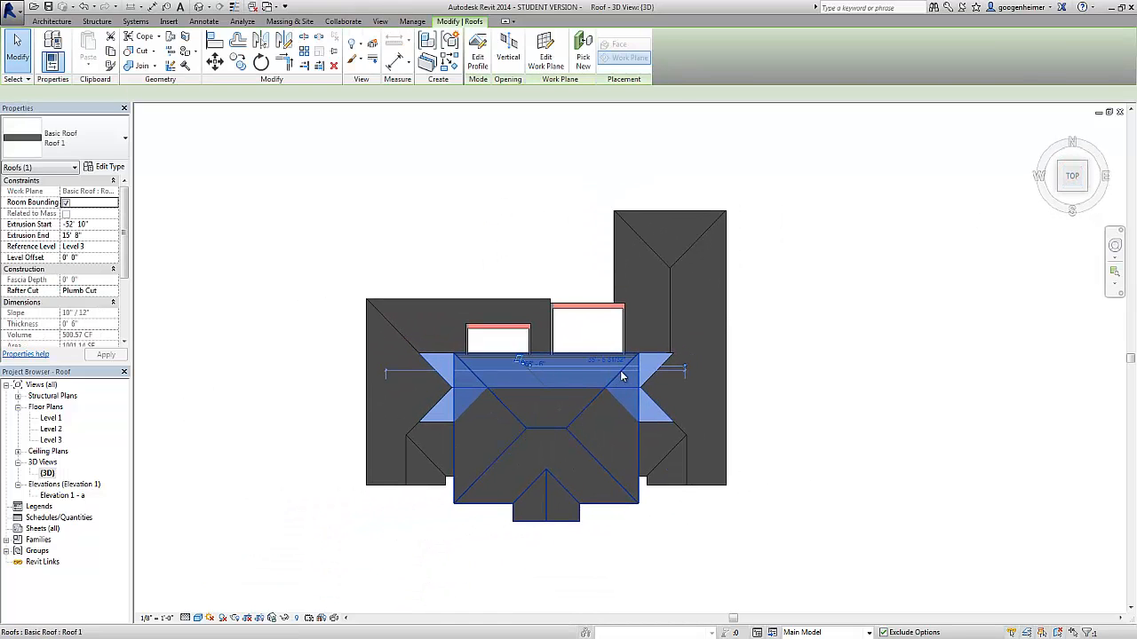
pyautogui.click(505, 58)
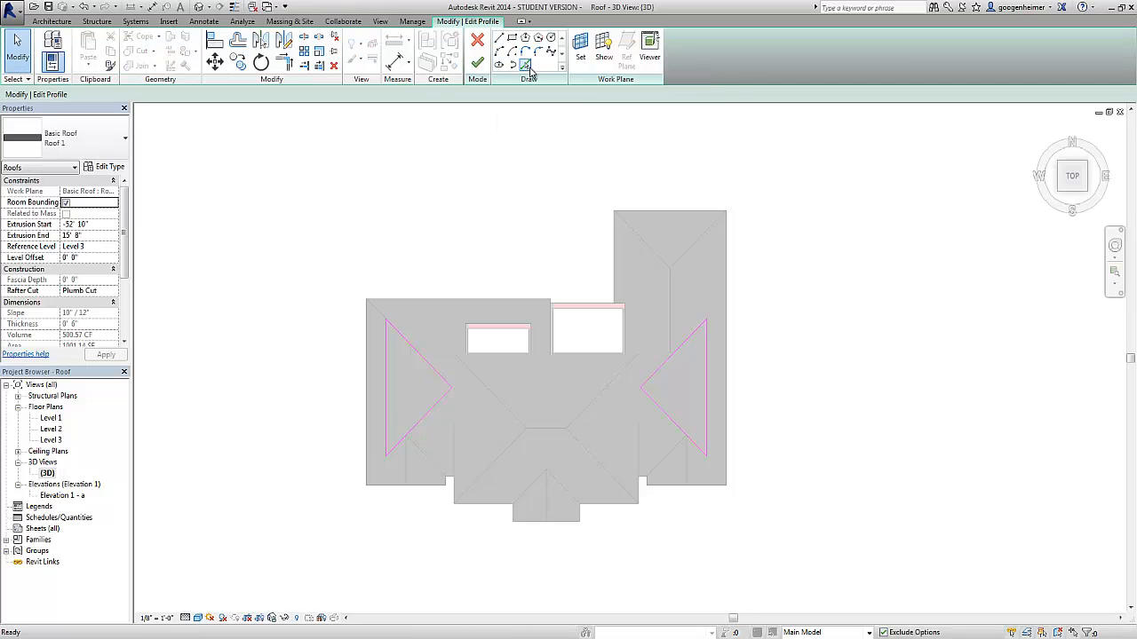
pyautogui.click(526, 66)
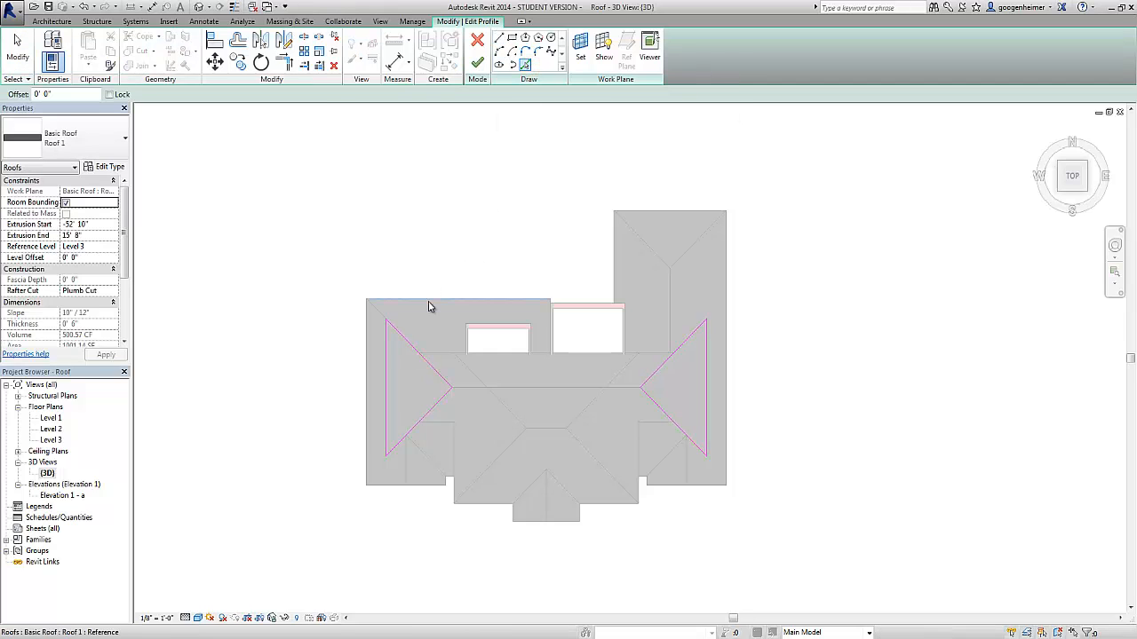
pyautogui.scroll(3, 428, 306)
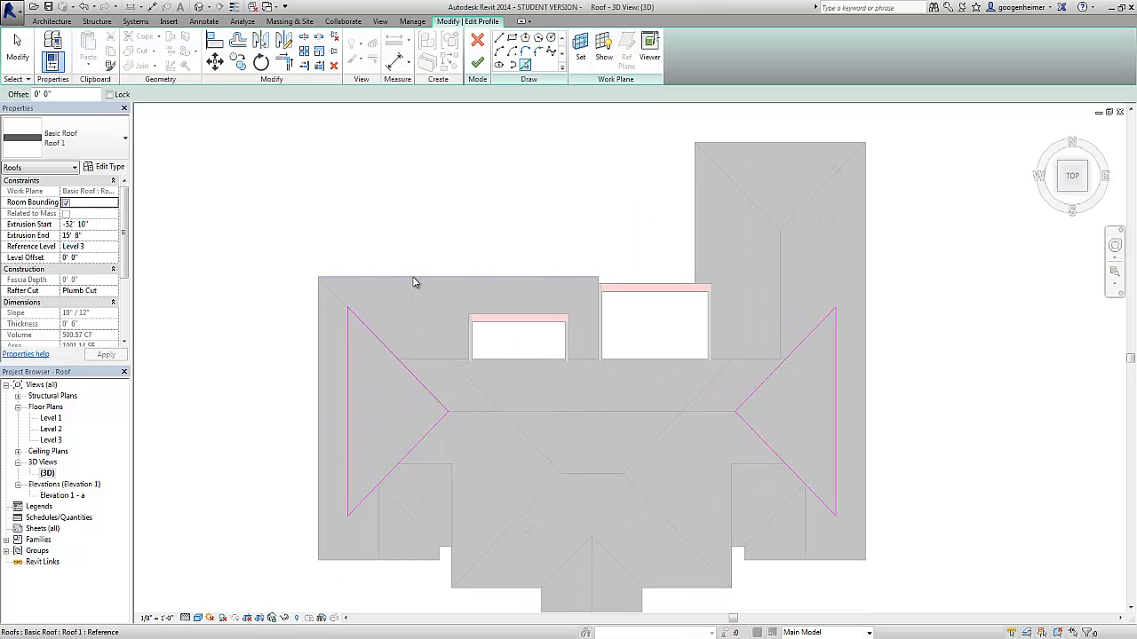
pyautogui.click(432, 358)
pyautogui.click(431, 463)
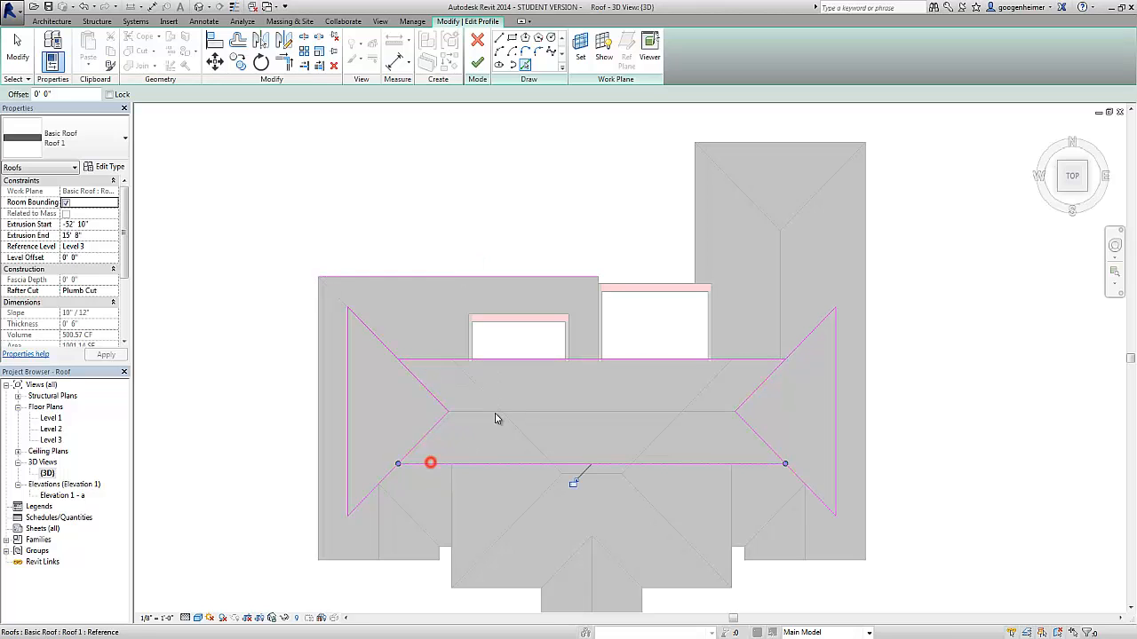
# Pick the front middle roof's two diagonal edges and the east face of the rear bump-out wall as opening sketch lines
pyautogui.click(489, 396)
pyautogui.scroll(2, 710, 330)
pyautogui.click(711, 325)
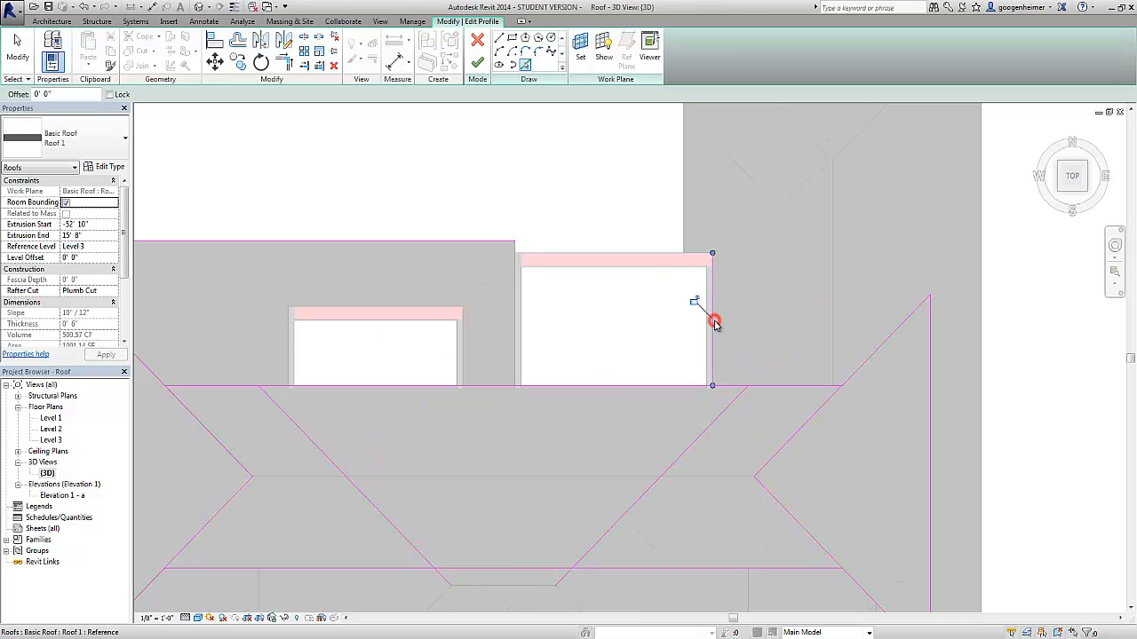
pyautogui.scroll(-1, 719, 327)
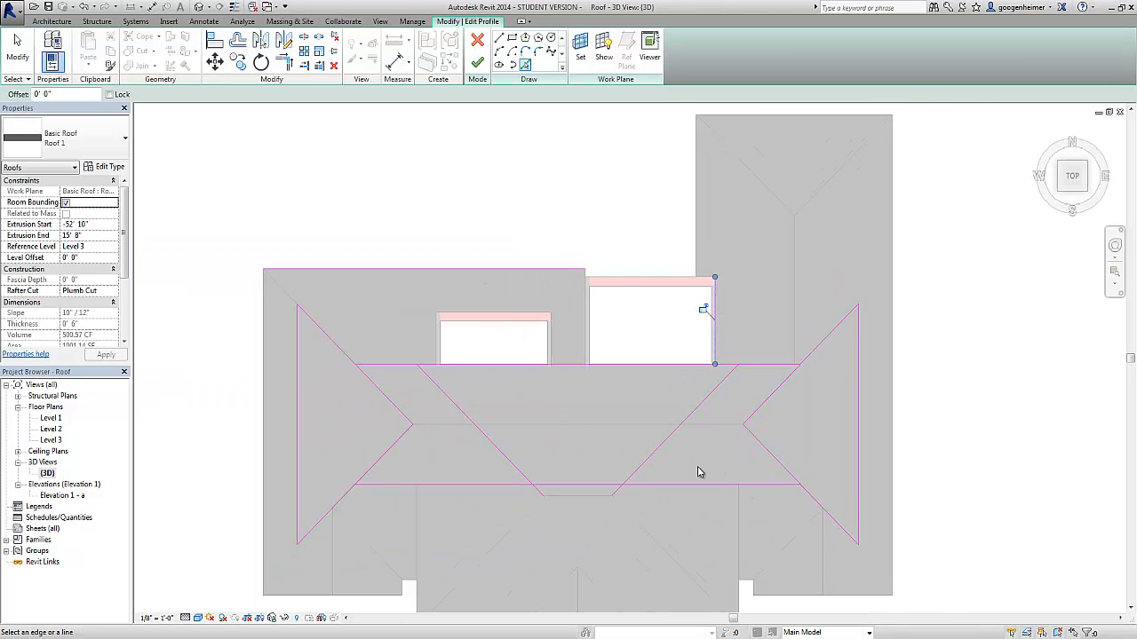
# Mirror the front middle roof's two diagonal sketch lines about the extrusion roof's ridge, keeping the originals
pyautogui.press('Escape')
pyautogui.press('Escape')
pyautogui.moveTo(721, 460); pyautogui.dragTo(474, 462)
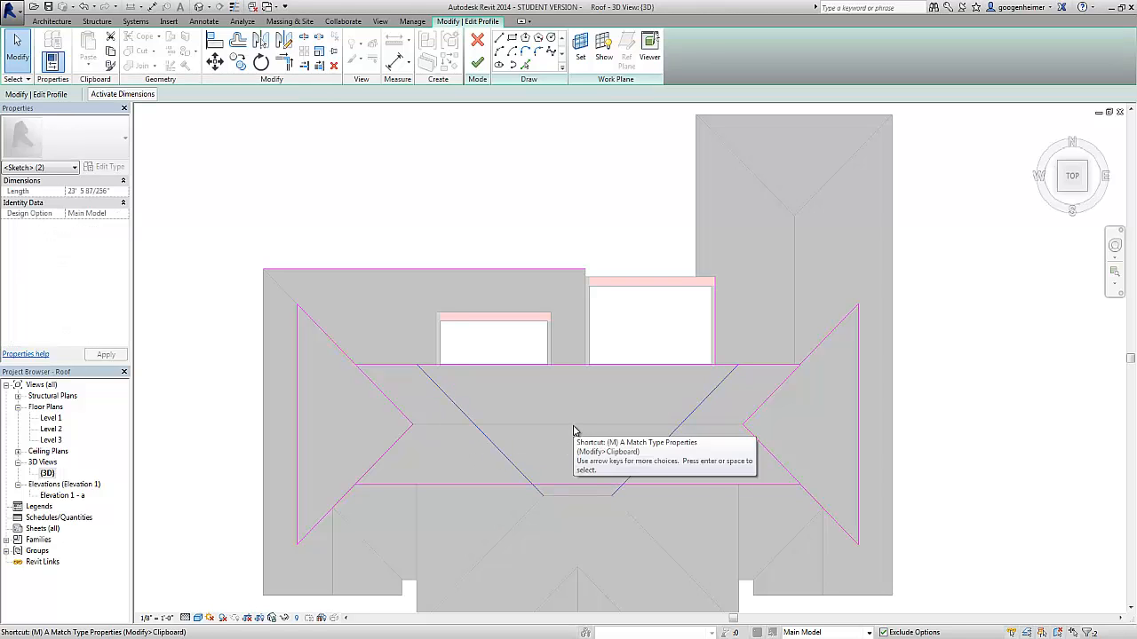
pyautogui.press('m')
pyautogui.press('m')
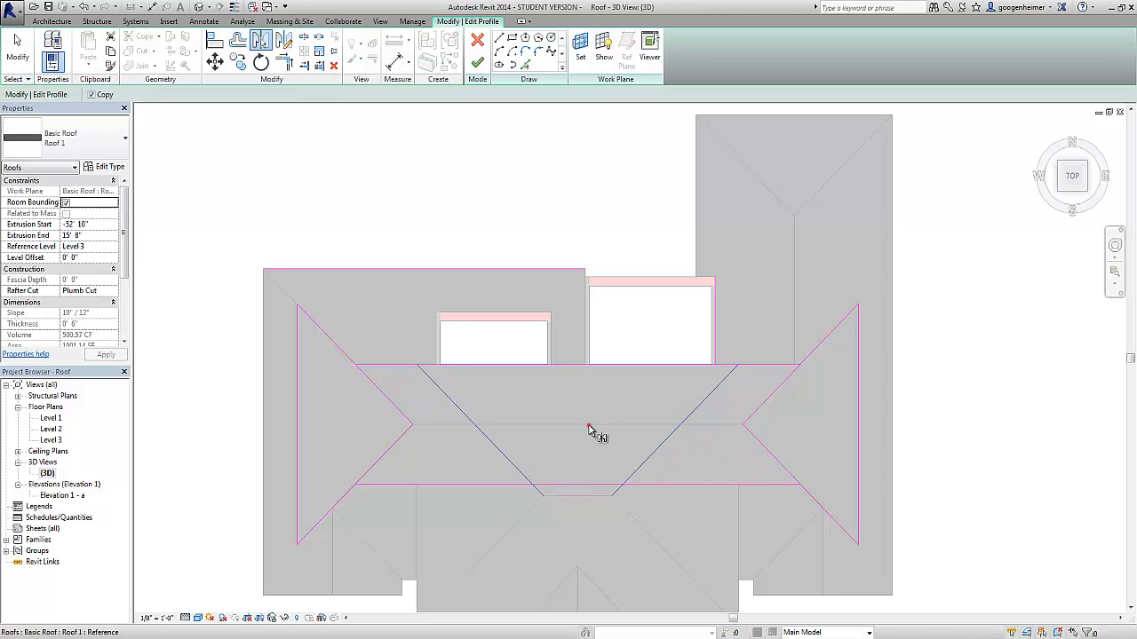
pyautogui.click(589, 425)
# Mirror a copy of the east roof's rear diagonal sketch line about the rear wing's ridge
pyautogui.click(825, 343)
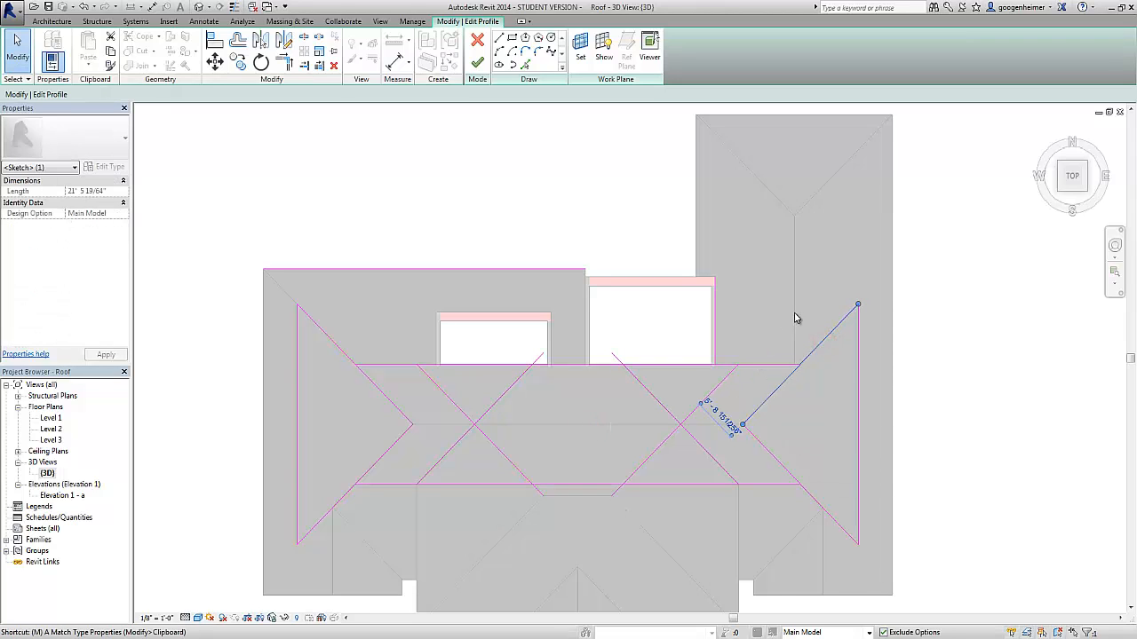
pyautogui.press('m')
pyautogui.click(795, 312)
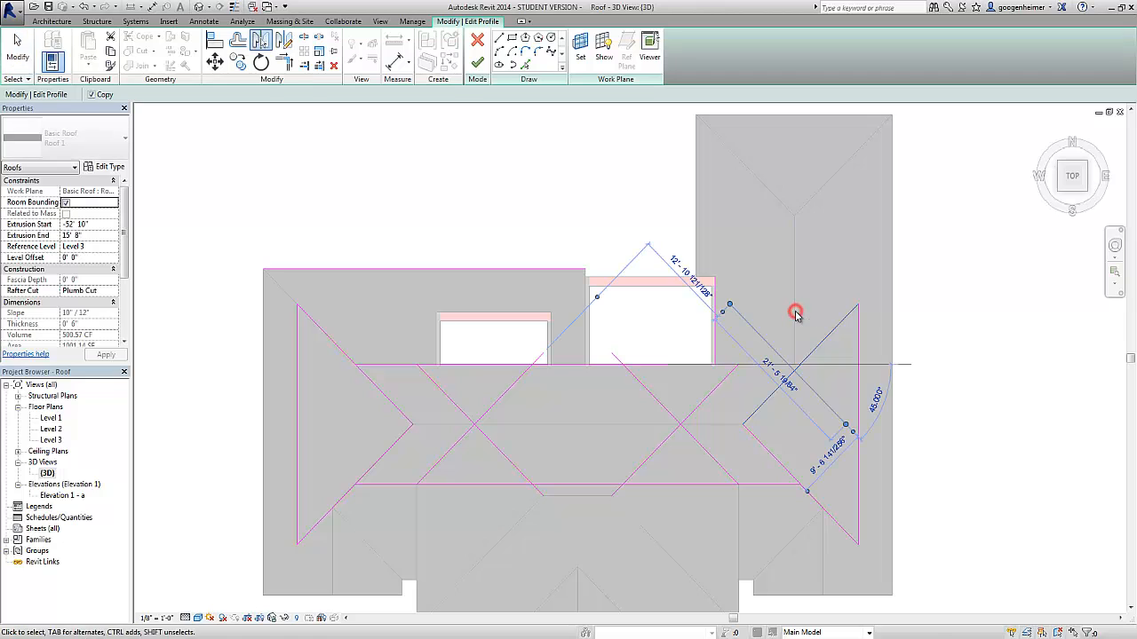
pyautogui.press('Escape')
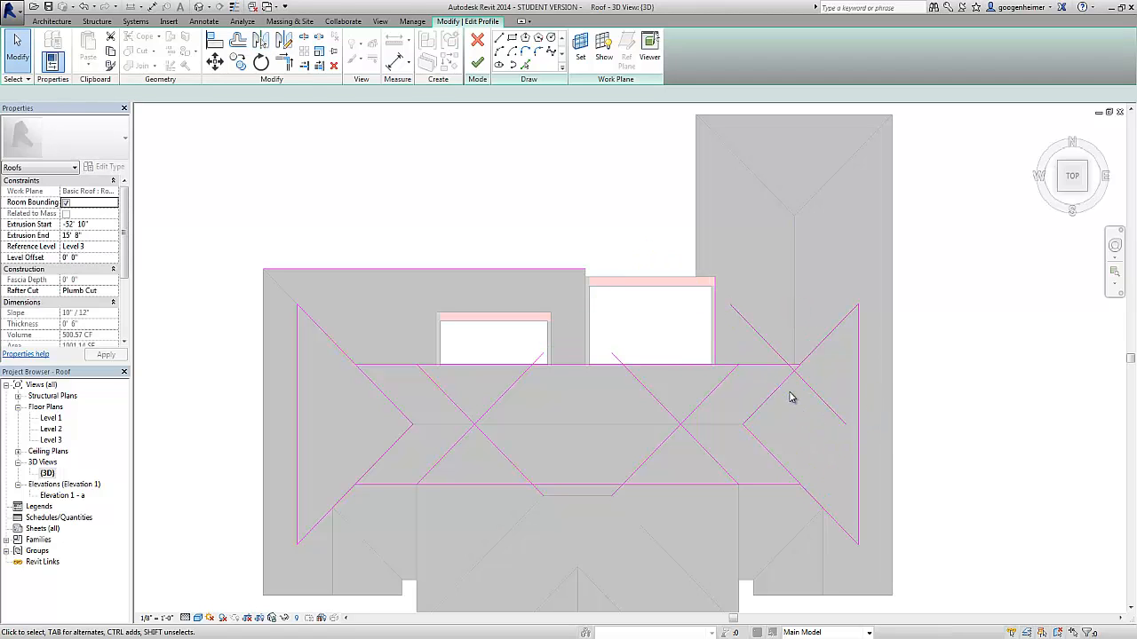
# Trim/extend the rear eave sketch line into corners with the extrusion roof's east and west end lines
pyautogui.press('r')
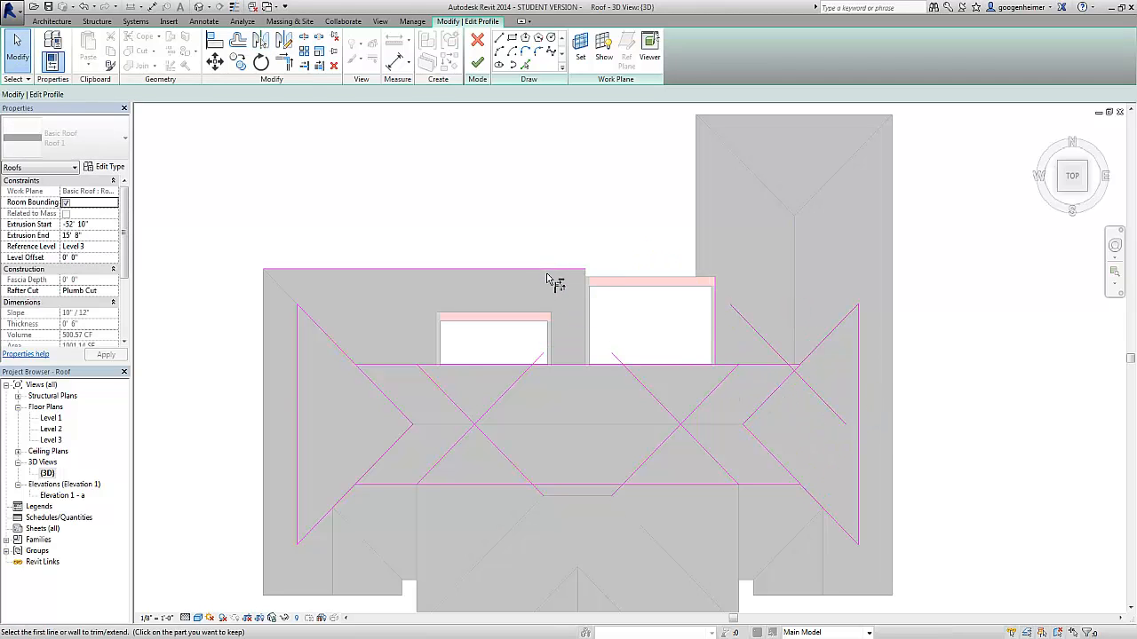
pyautogui.click(549, 269)
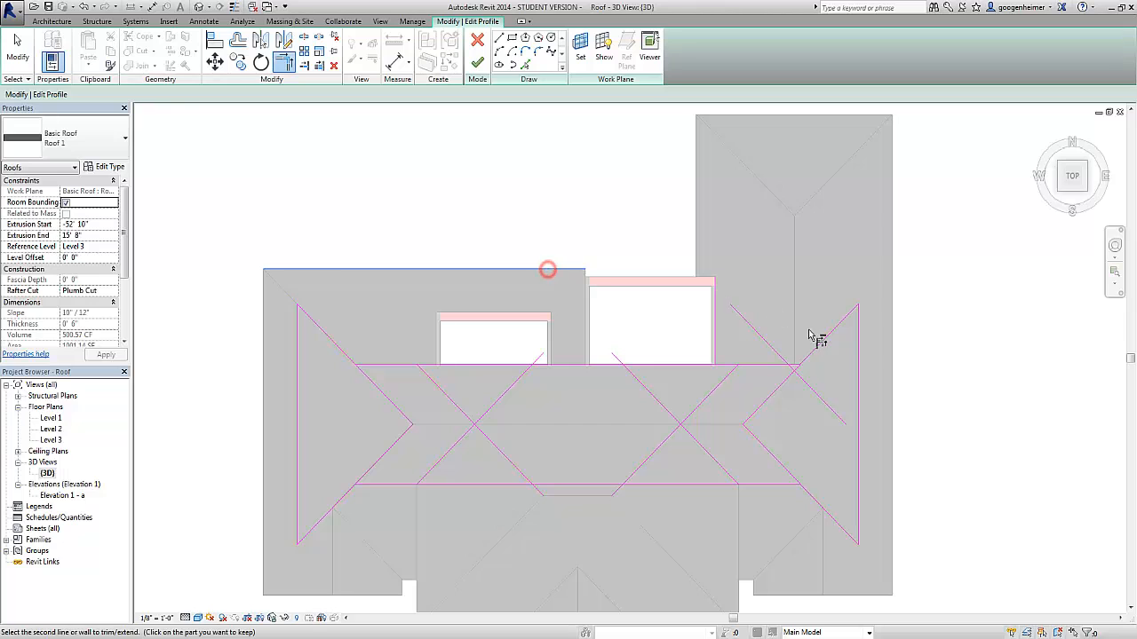
pyautogui.click(858, 317)
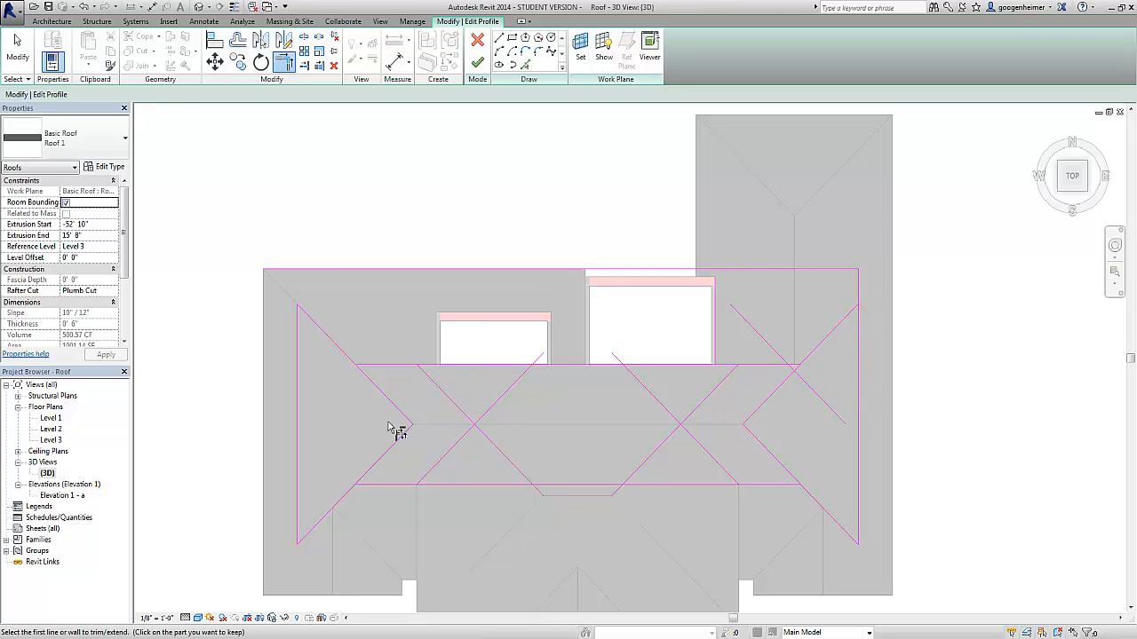
pyautogui.click(300, 330)
pyautogui.click(338, 270)
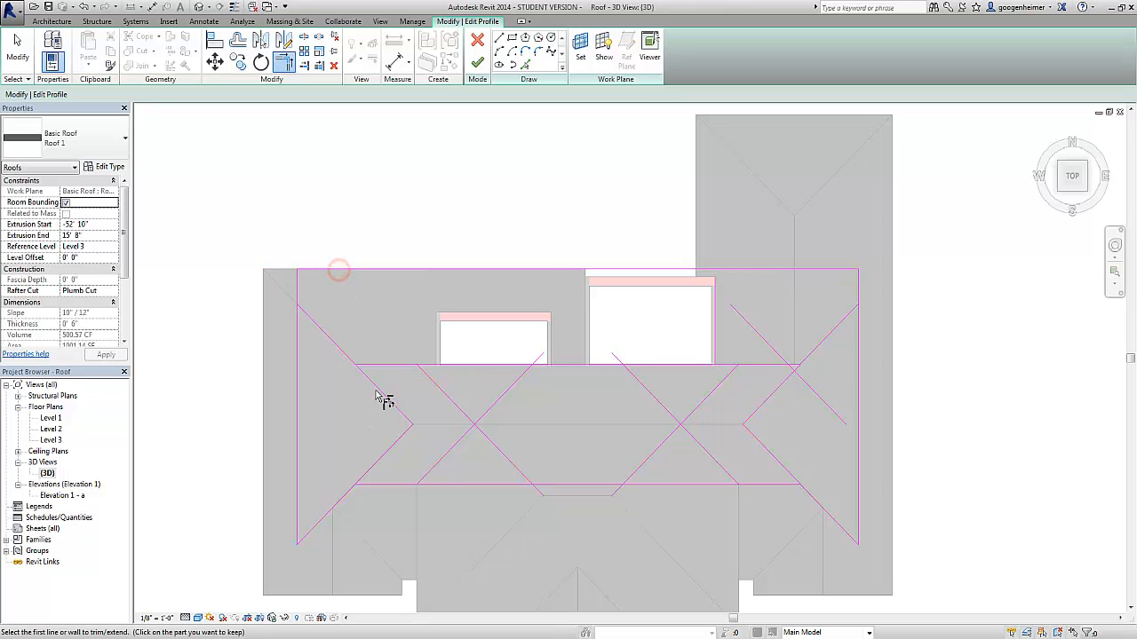
# Trim the outer west diagonal to the extrusion roof's rear edge line, and corner the crossing inner west diagonals with each other and the front edge line
pyautogui.click(376, 381)
pyautogui.click(382, 365)
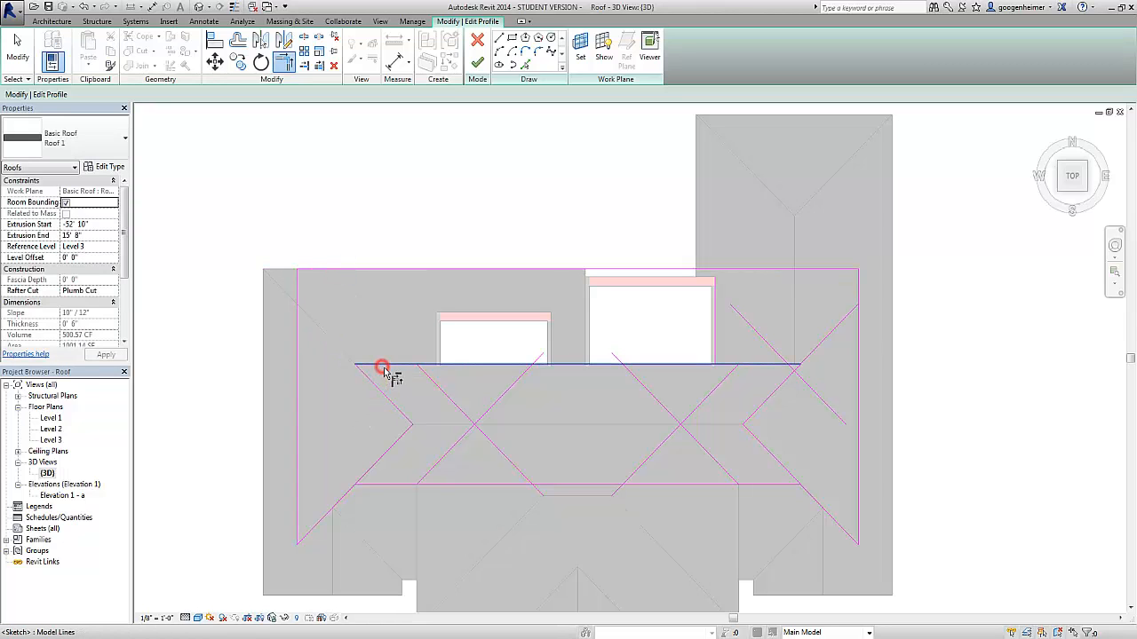
pyautogui.click(467, 412)
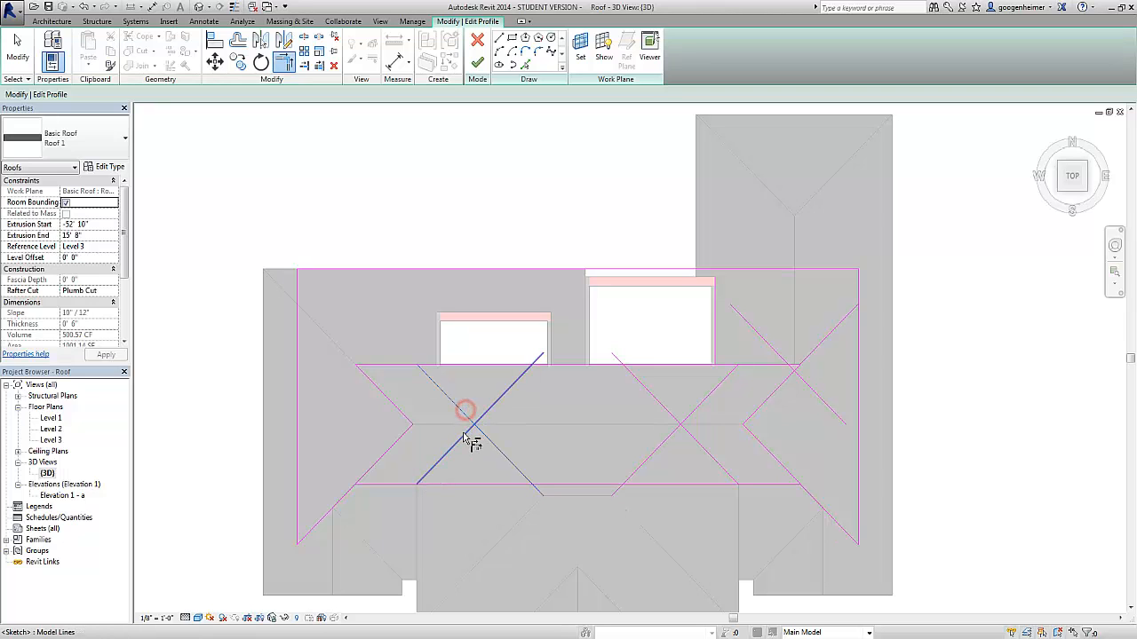
pyautogui.click(462, 434)
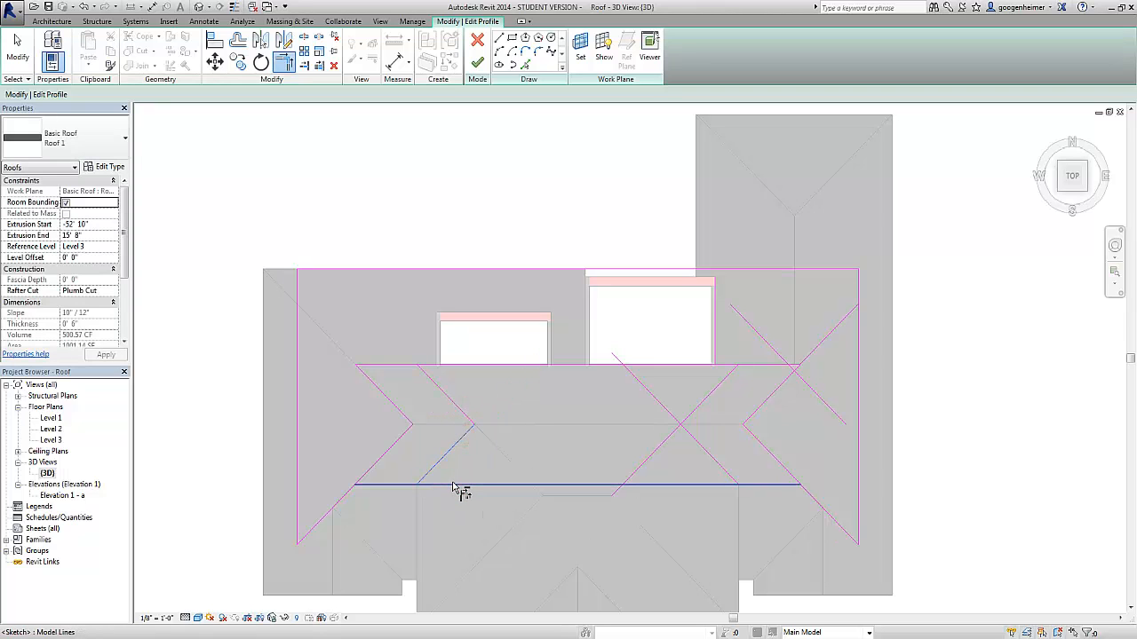
pyautogui.click(454, 484)
pyautogui.click(663, 408)
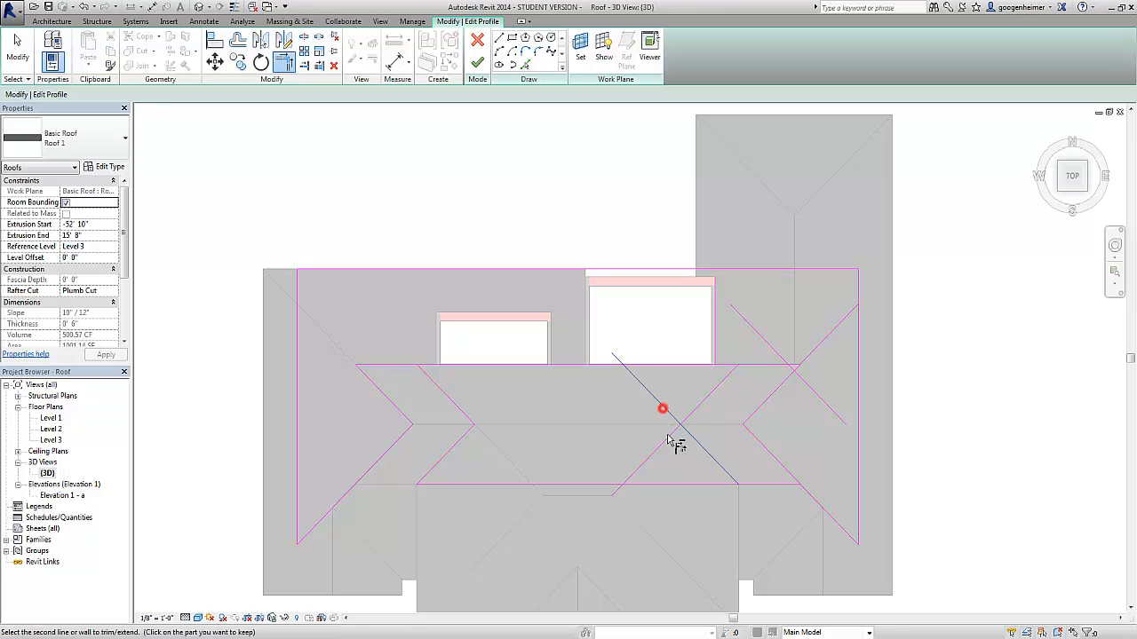
pyautogui.click(669, 444)
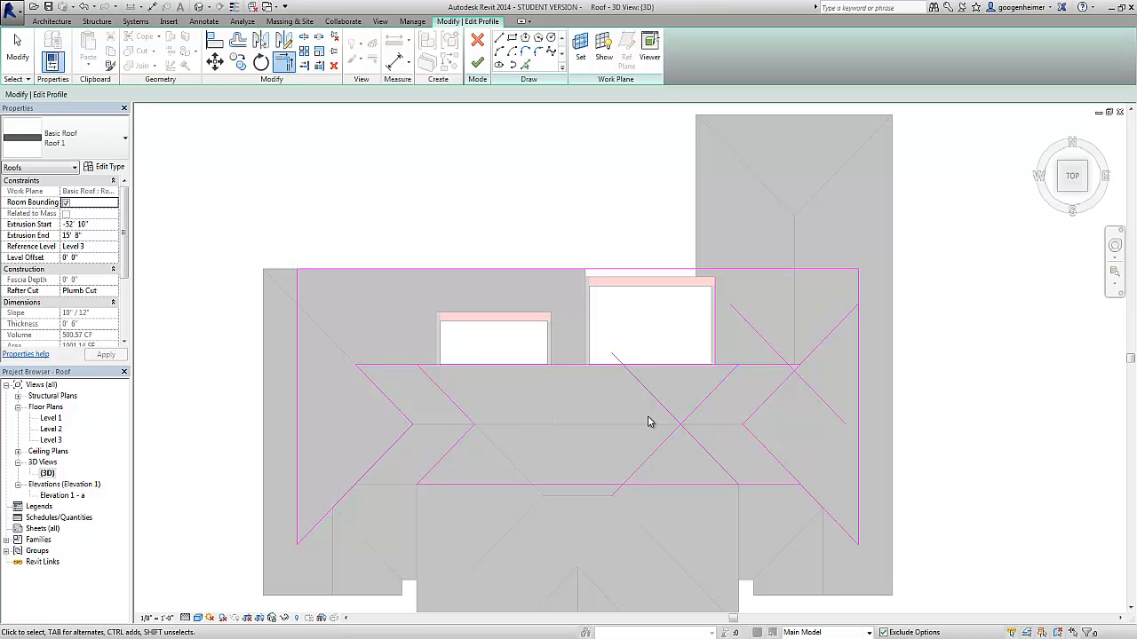
pyautogui.press('Escape')
# Trim the crossing inner east diagonals into a V and corner the V with the extrusion roof's front edge line
pyautogui.press('t')
pyautogui.press('r')
pyautogui.click(693, 413)
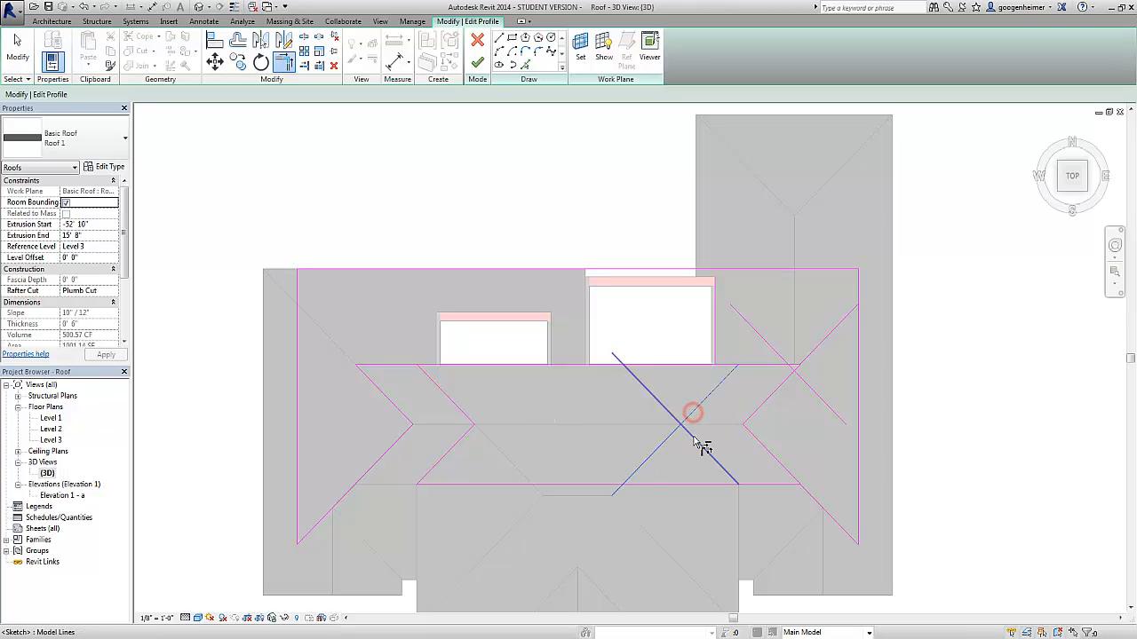
pyautogui.click(704, 451)
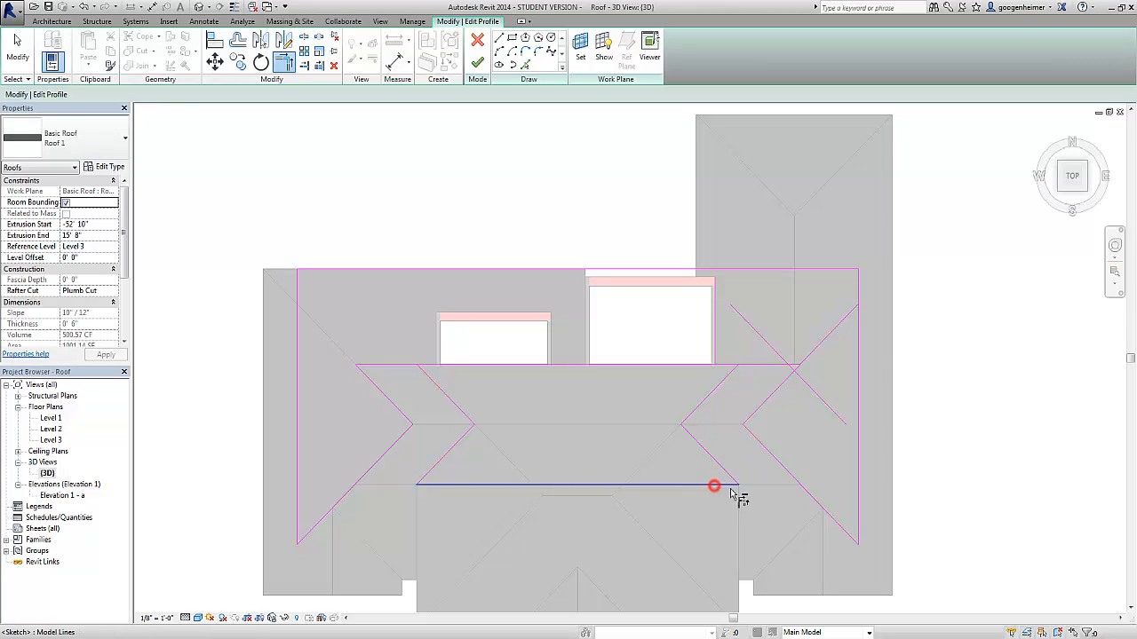
# Trim/extend the mirrored rear wing diagonal to the line along the rear bump-out's east wall face
pyautogui.click(759, 329)
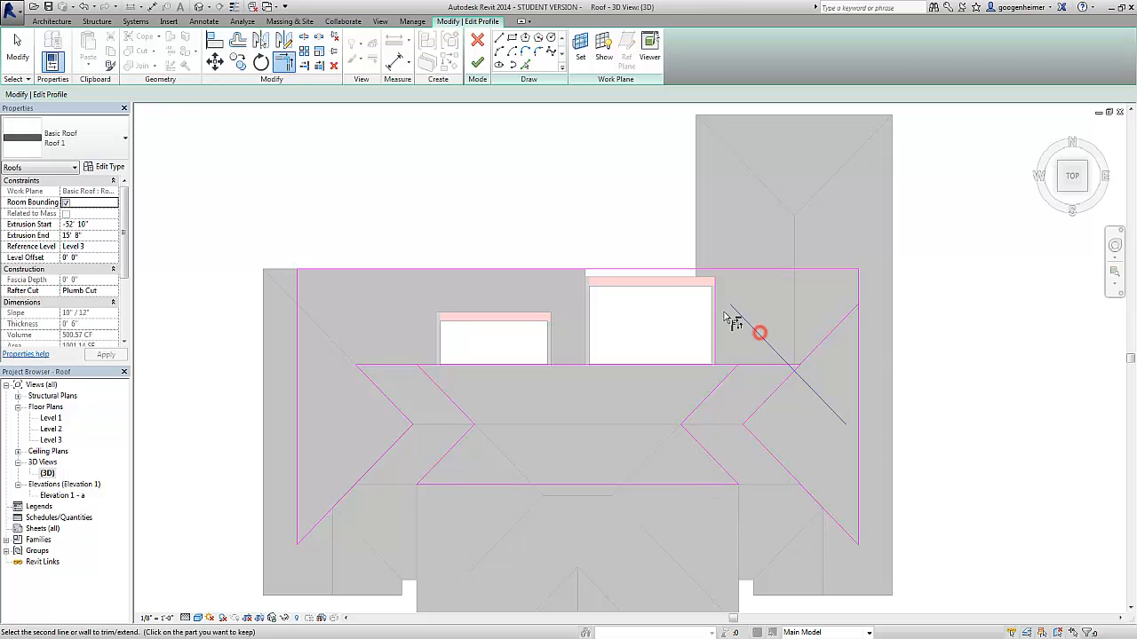
pyautogui.click(716, 310)
pyautogui.click(715, 327)
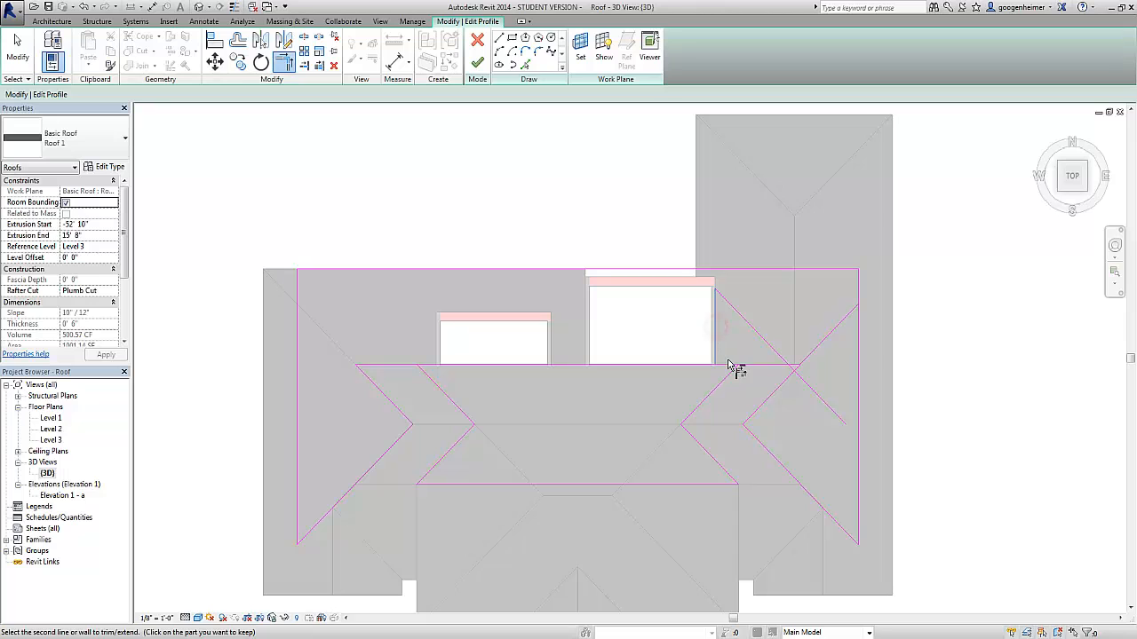
pyautogui.click(727, 363)
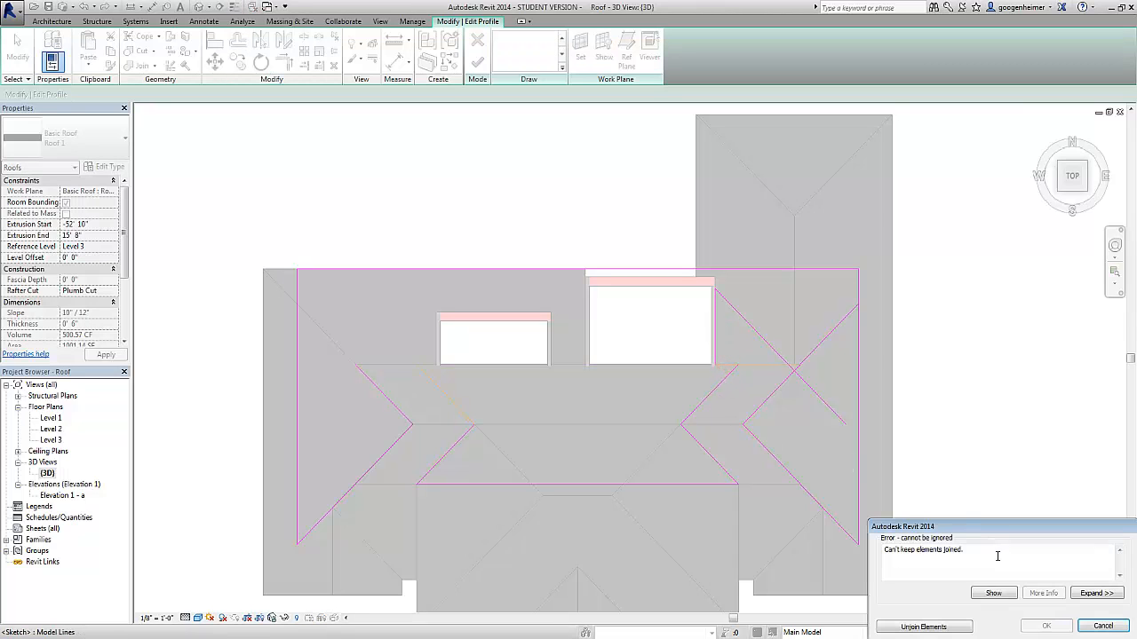
pyautogui.click(1102, 627)
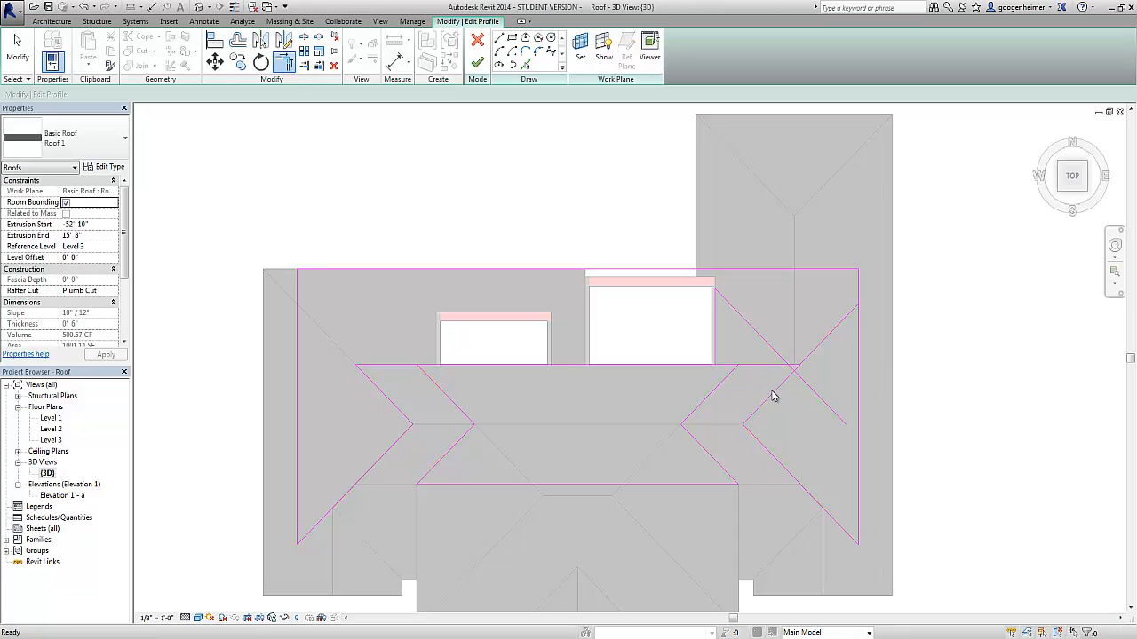
# Trim the outer east diagonal and the mirrored rear wing diagonal into a corner where they cross
pyautogui.press('t')
pyautogui.press('r')
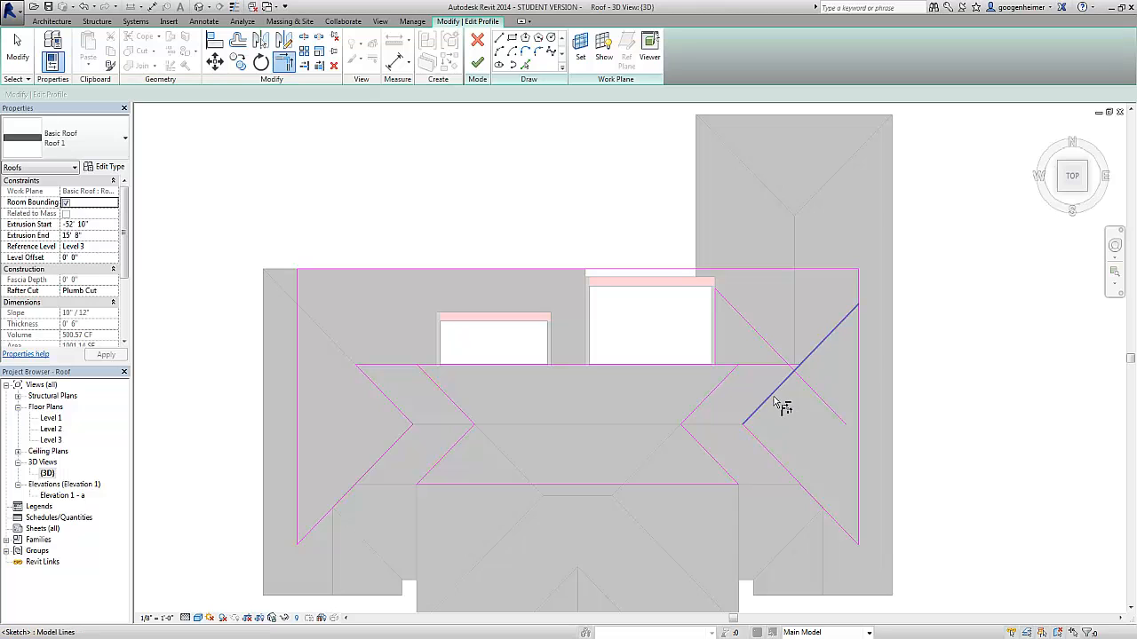
pyautogui.click(773, 397)
pyautogui.click(772, 354)
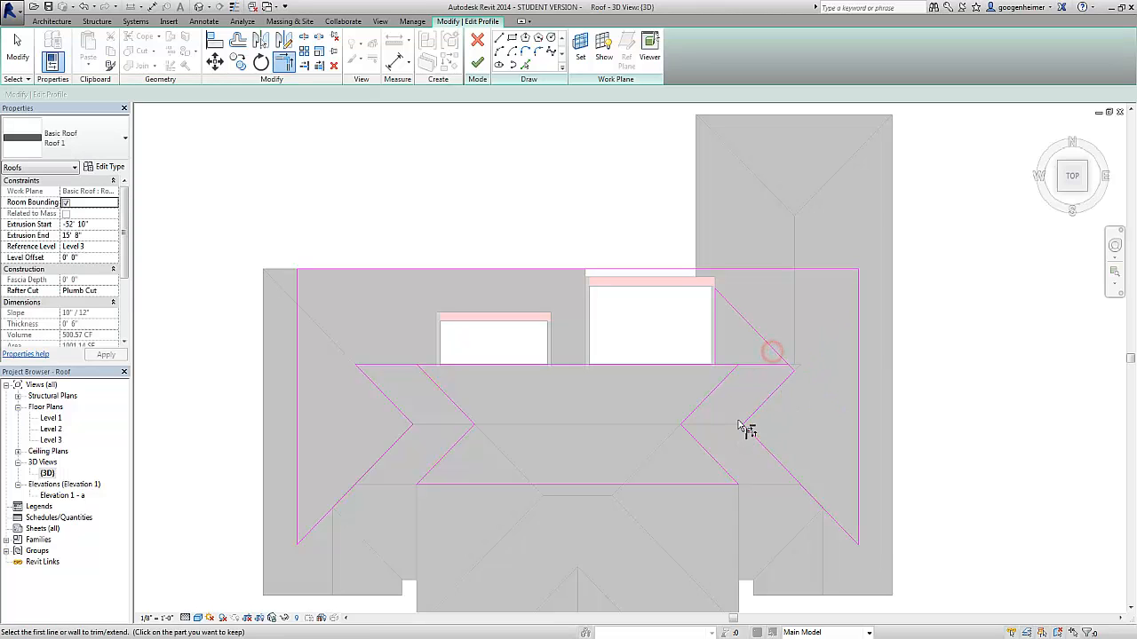
# Trim the rear edge line between the inner east diagonal and the bump-out's east wall line, unjoining the conflicting sketch elements
pyautogui.click(729, 381)
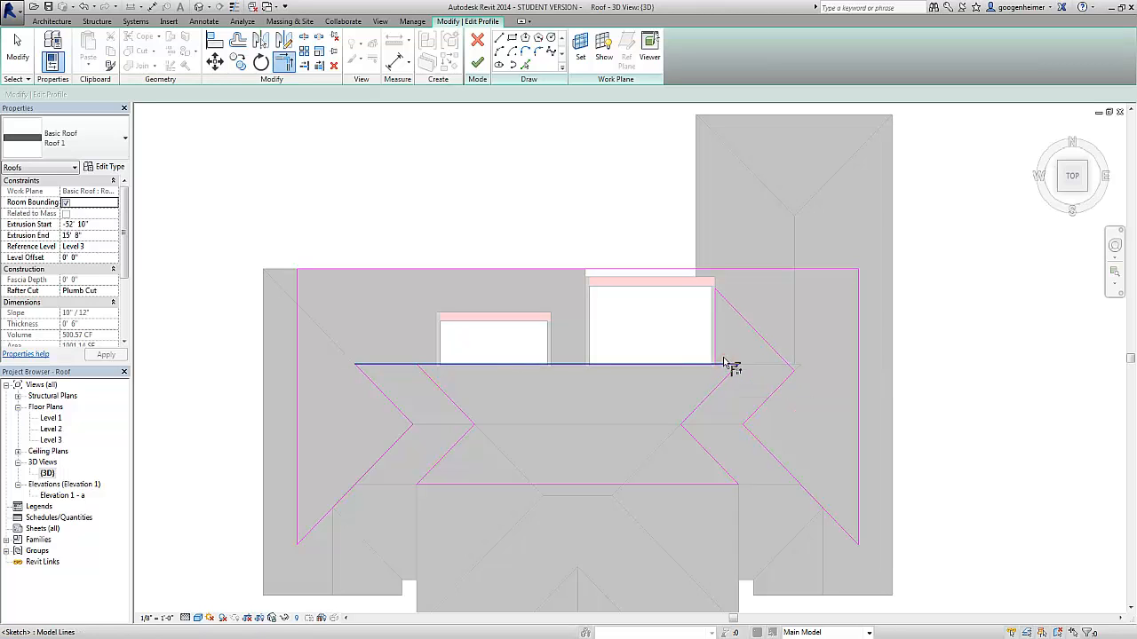
pyautogui.click(729, 370)
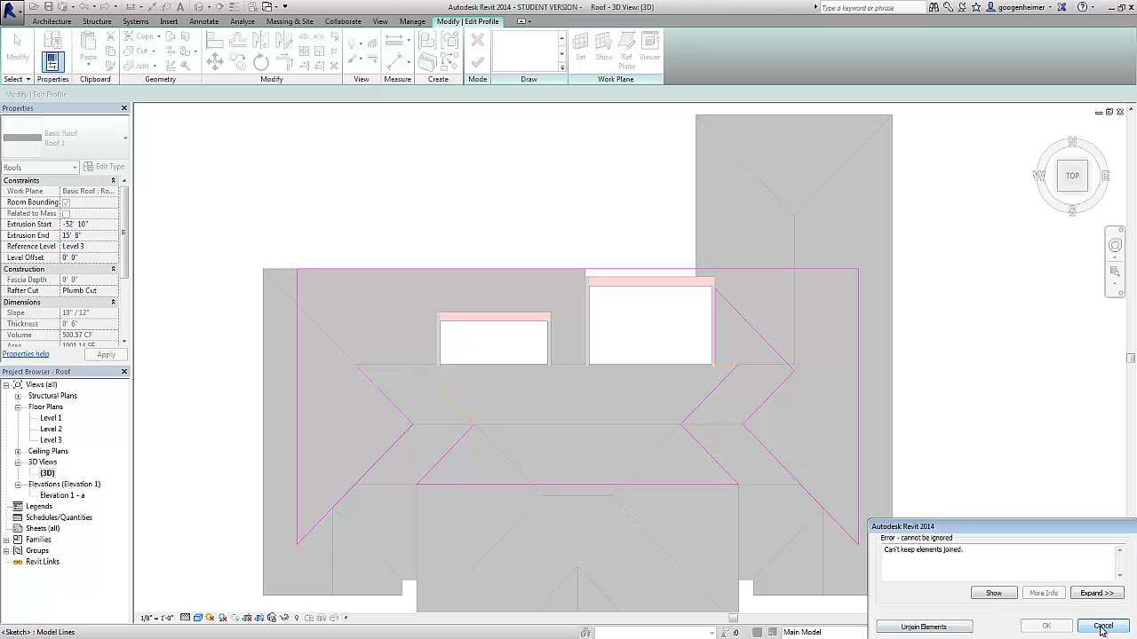
pyautogui.click(957, 628)
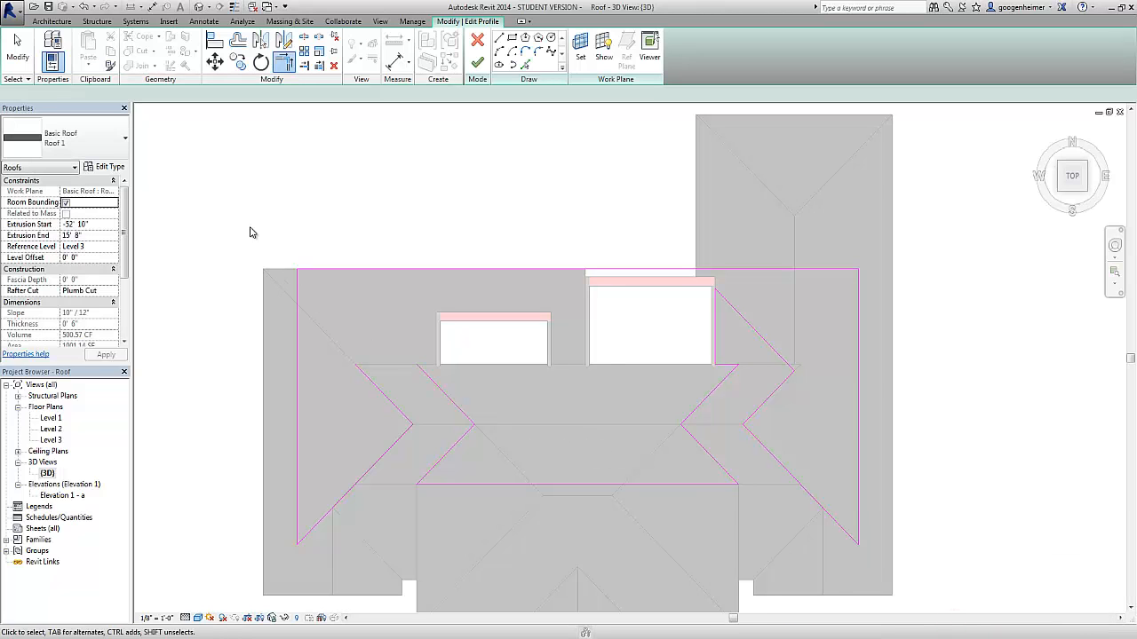
# Draw a line joining the rear ends of the outer and inner west diagonals to close the opening sketch
pyautogui.moveTo(249, 232)
pyautogui.mouseDown()
pyautogui.moveTo(870, 547)
pyautogui.moveTo(1003, 599)
pyautogui.mouseUp()
pyautogui.click(499, 37)
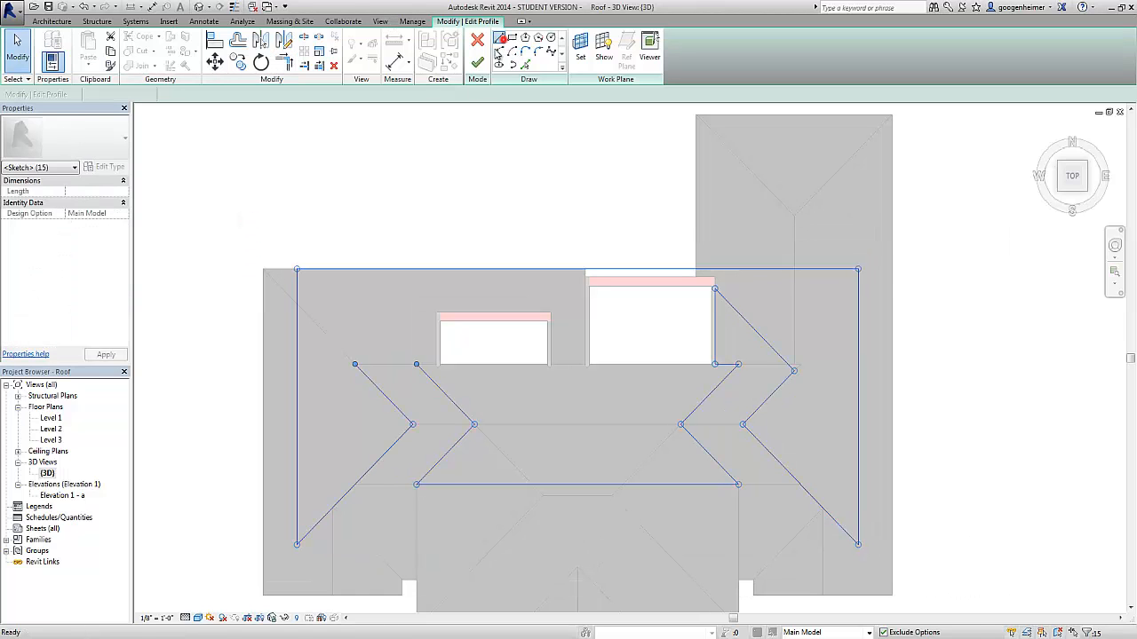
pyautogui.click(353, 363)
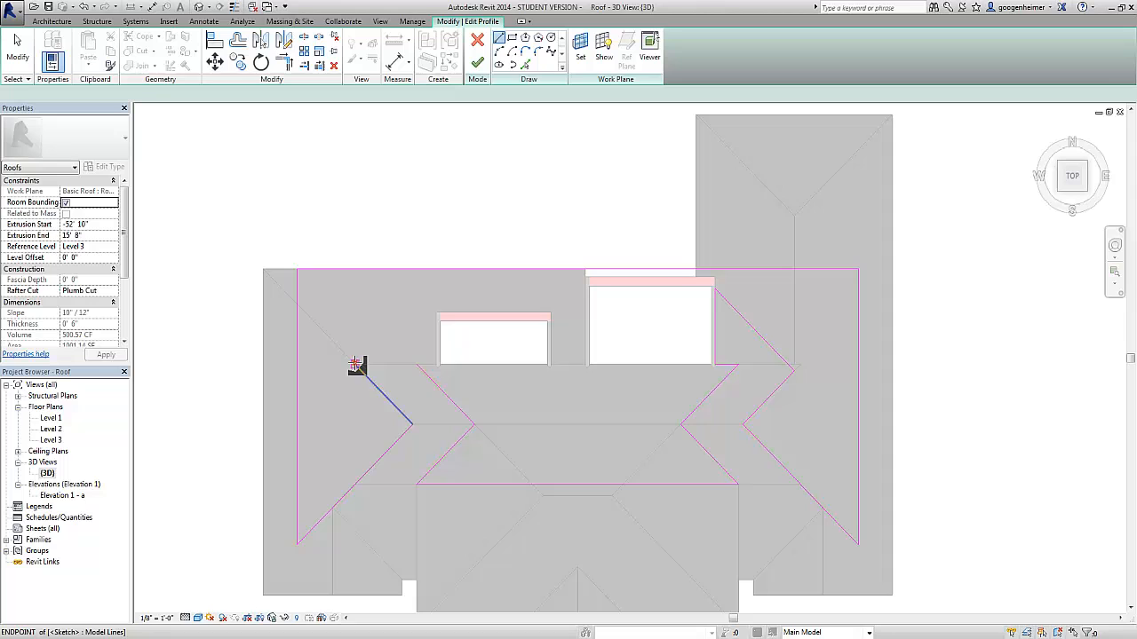
pyautogui.click(417, 364)
pyautogui.press('Escape')
pyautogui.press('Escape')
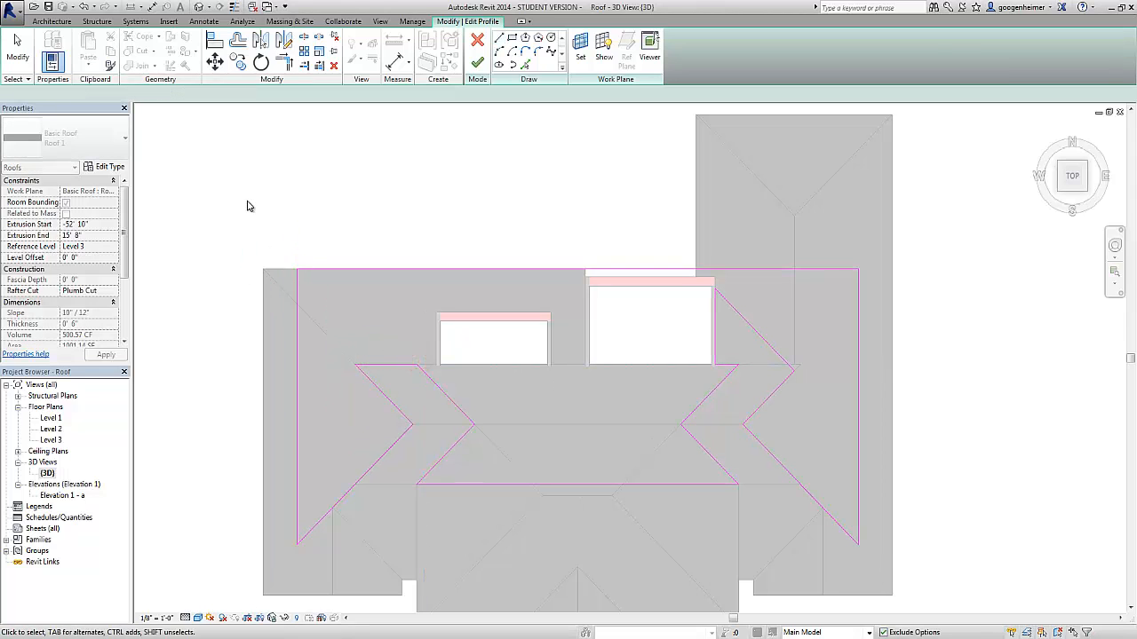
# Select the whole opening sketch to check that its boundary is closed, and finish the vertical opening
pyautogui.moveTo(248, 208)
pyautogui.mouseDown()
pyautogui.moveTo(1098, 613)
pyautogui.moveTo(960, 590)
pyautogui.mouseUp()
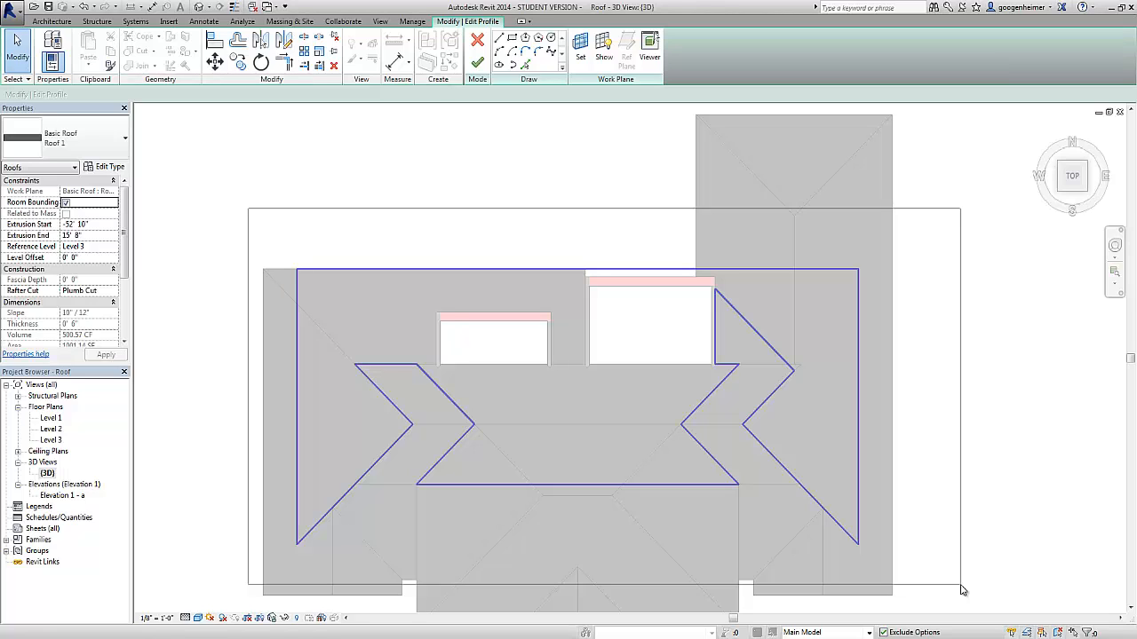
pyautogui.moveTo(961, 590); pyautogui.dragTo(959, 586)
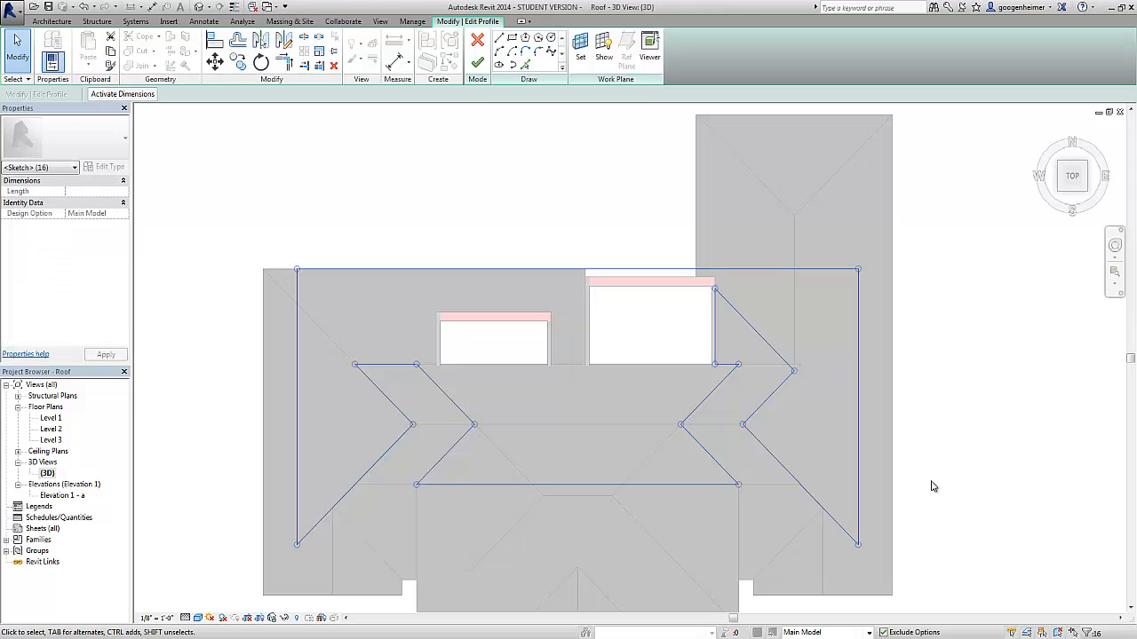
pyautogui.click(477, 63)
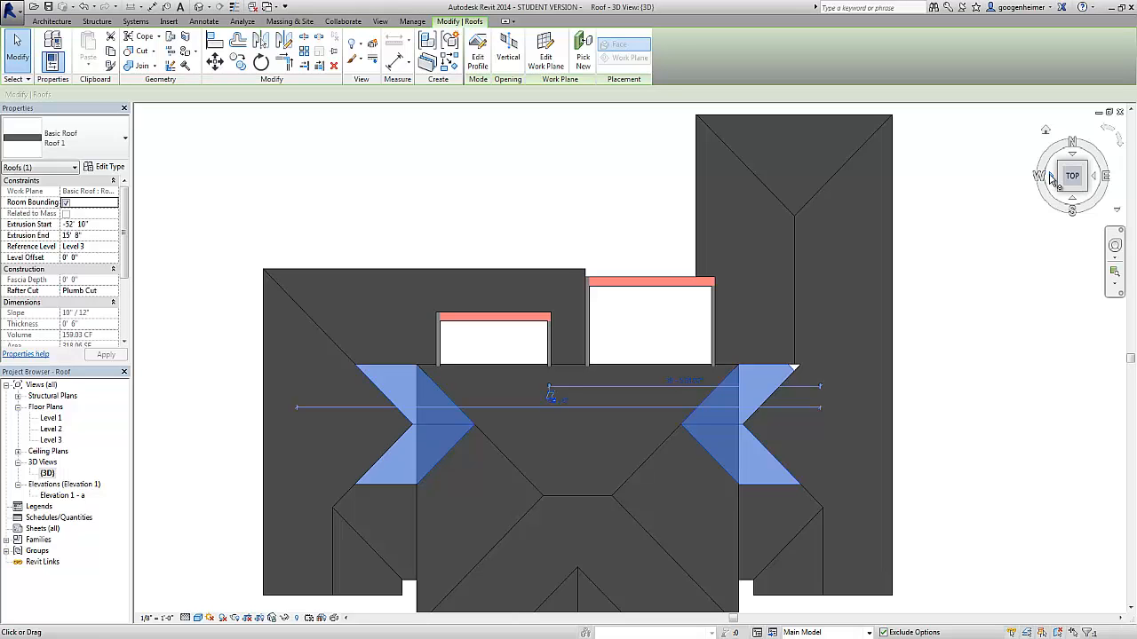
# Edit the extrusion roof's profile from the left view, extending the lower end of its rear slope line down to the lower roof's eave
pyautogui.click(1051, 177)
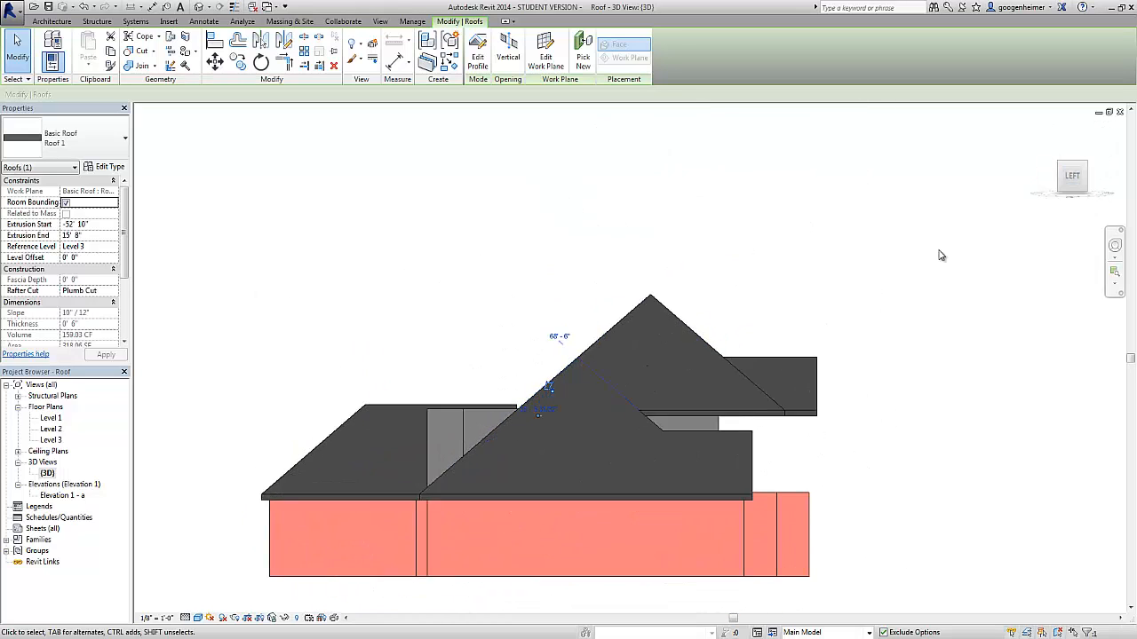
pyautogui.click(477, 55)
pyautogui.click(588, 362)
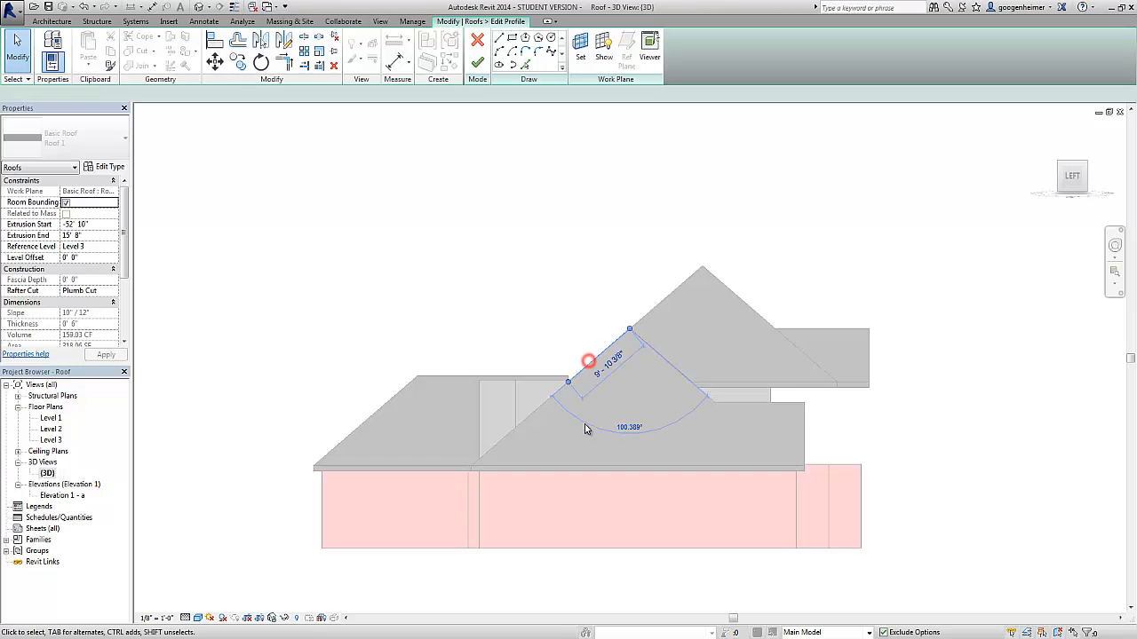
pyautogui.moveTo(593, 428); pyautogui.dragTo(594, 381, button='middle')
pyautogui.scroll(3, 573, 321)
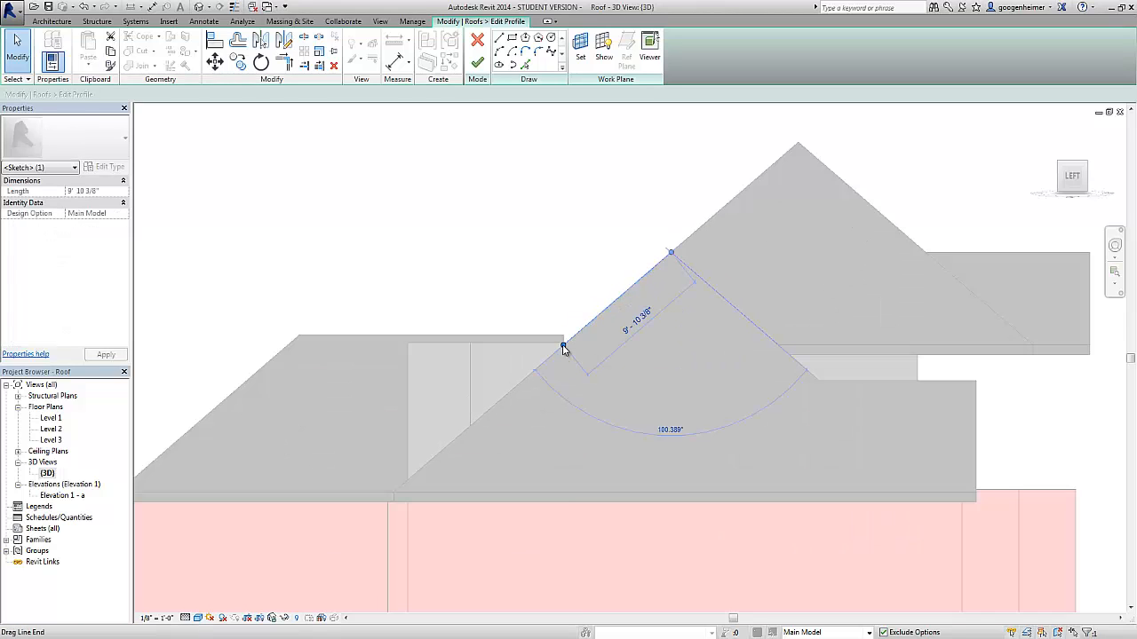
pyautogui.moveTo(563, 347)
pyautogui.mouseDown()
pyautogui.moveTo(450, 464)
pyautogui.moveTo(398, 489)
pyautogui.mouseUp()
pyautogui.click(473, 193)
pyautogui.scroll(-3, 586, 267)
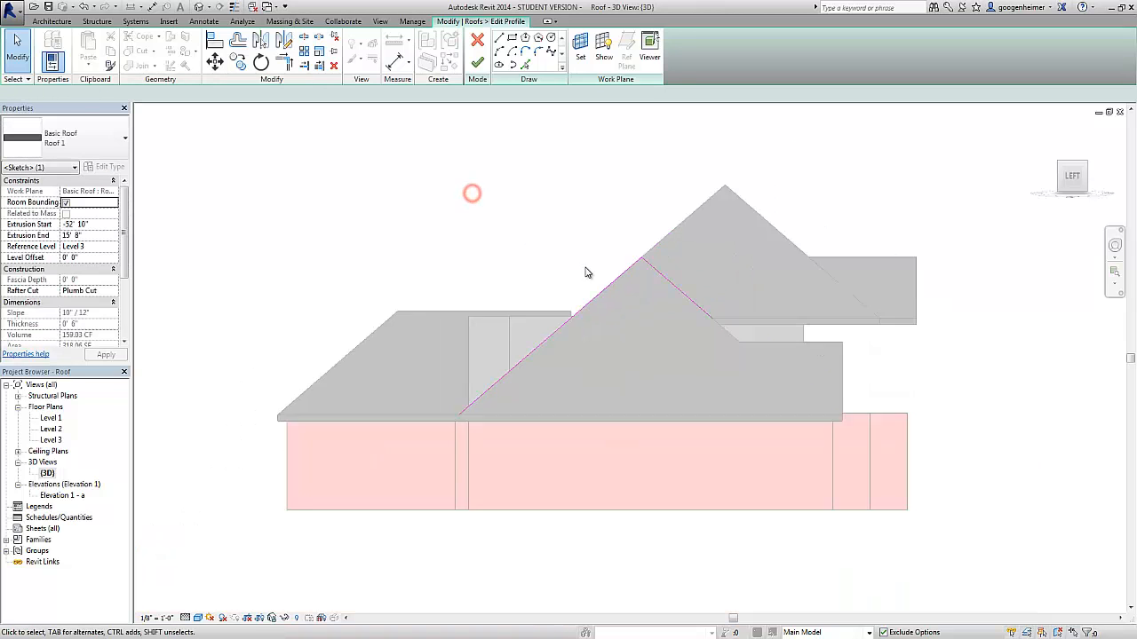
# Finish the extrusion roof's profile edit and check from above how the extended rear slope meets the surrounding roofs
pyautogui.keyDown('shift'); pyautogui.moveTo(725, 270); pyautogui.dragTo(641, 334, button='middle'); pyautogui.keyUp('shift')
pyautogui.click(1069, 165)
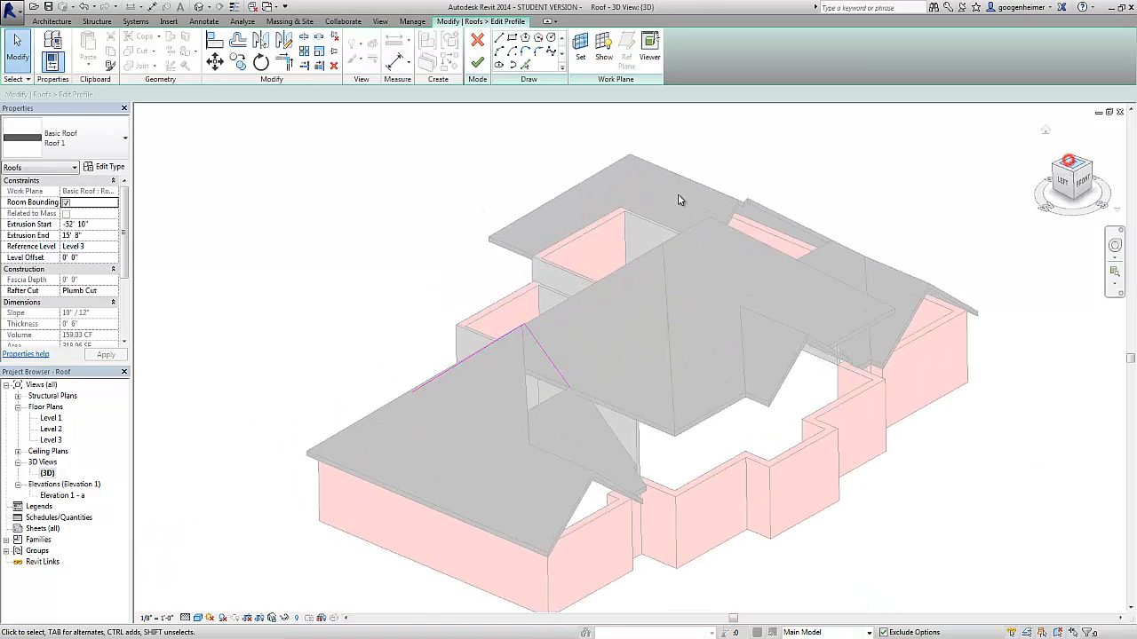
pyautogui.click(1066, 197)
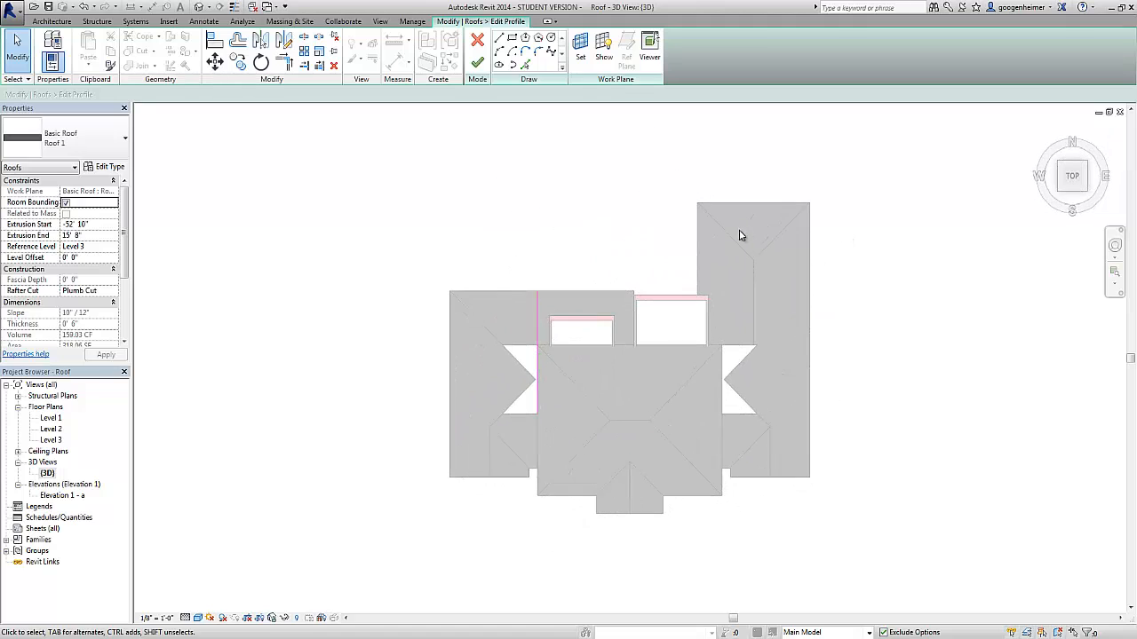
pyautogui.click(477, 62)
pyautogui.click(737, 376)
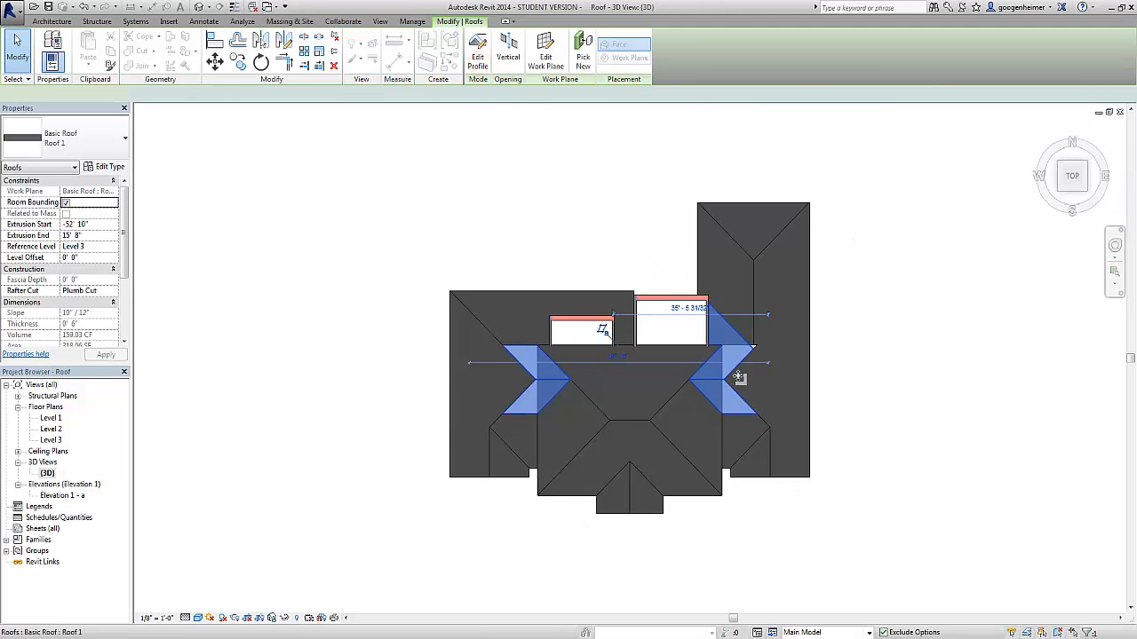
pyautogui.scroll(3, 737, 378)
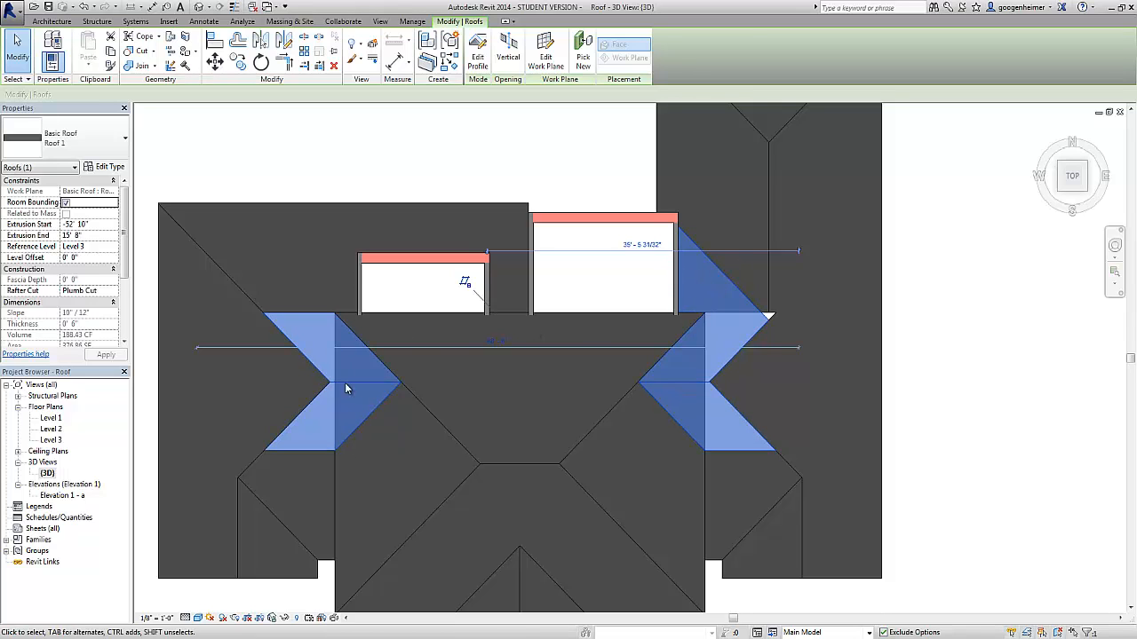
pyautogui.moveTo(691, 138); pyautogui.dragTo(694, 220, button='middle')
# Edit the east Level 2 roof's footprint and pick the extrusion roof's new rear diagonal edge as a non-sloping boundary line
pyautogui.click(768, 226)
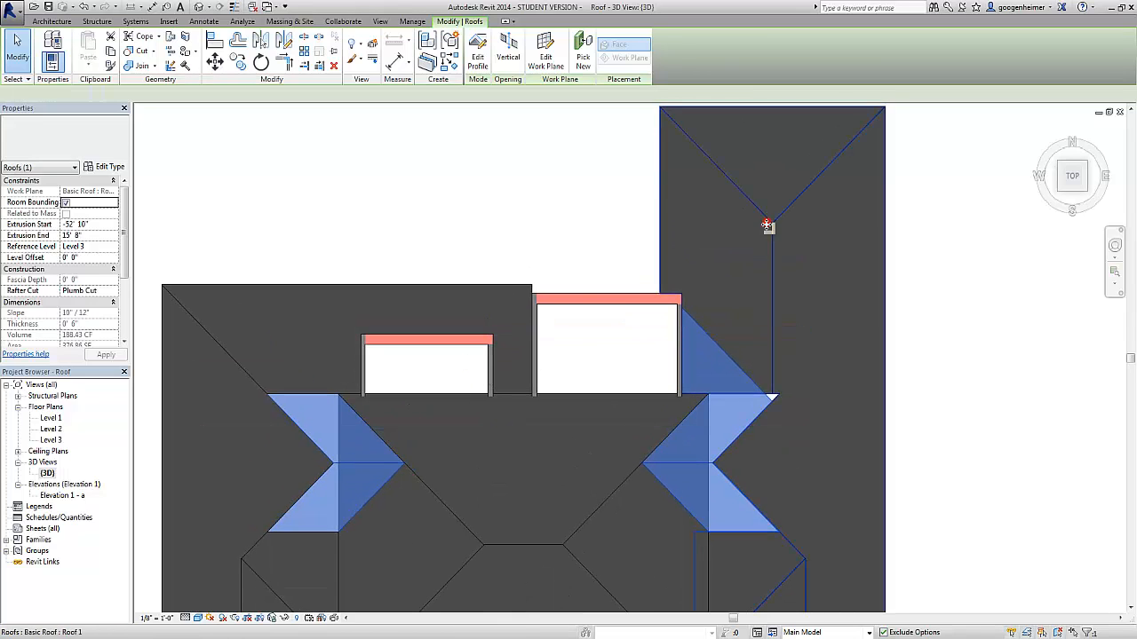
pyautogui.scroll(-2, 768, 226)
pyautogui.moveTo(537, 263); pyautogui.dragTo(467, 305, button='middle')
pyautogui.click(482, 57)
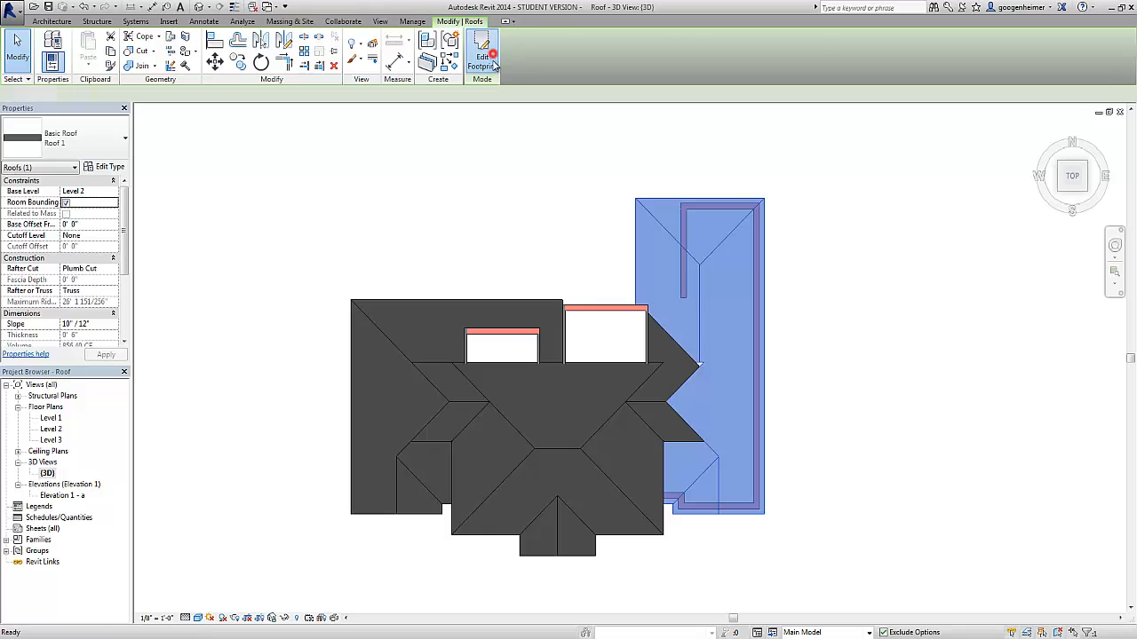
pyautogui.click(590, 67)
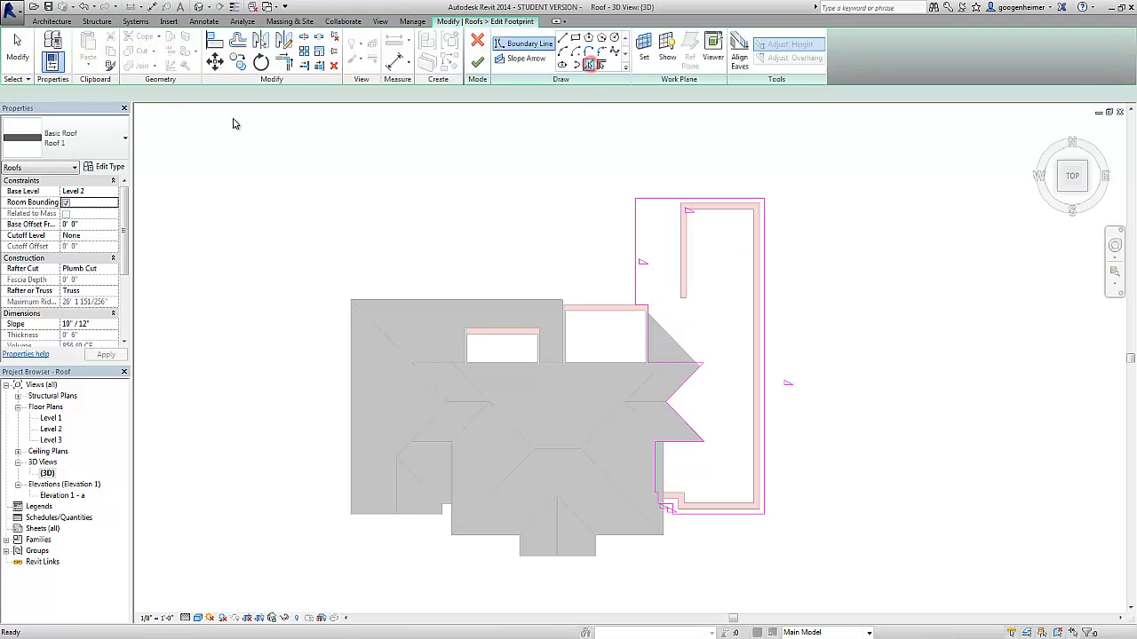
pyautogui.scroll(3, 676, 346)
pyautogui.click(664, 327)
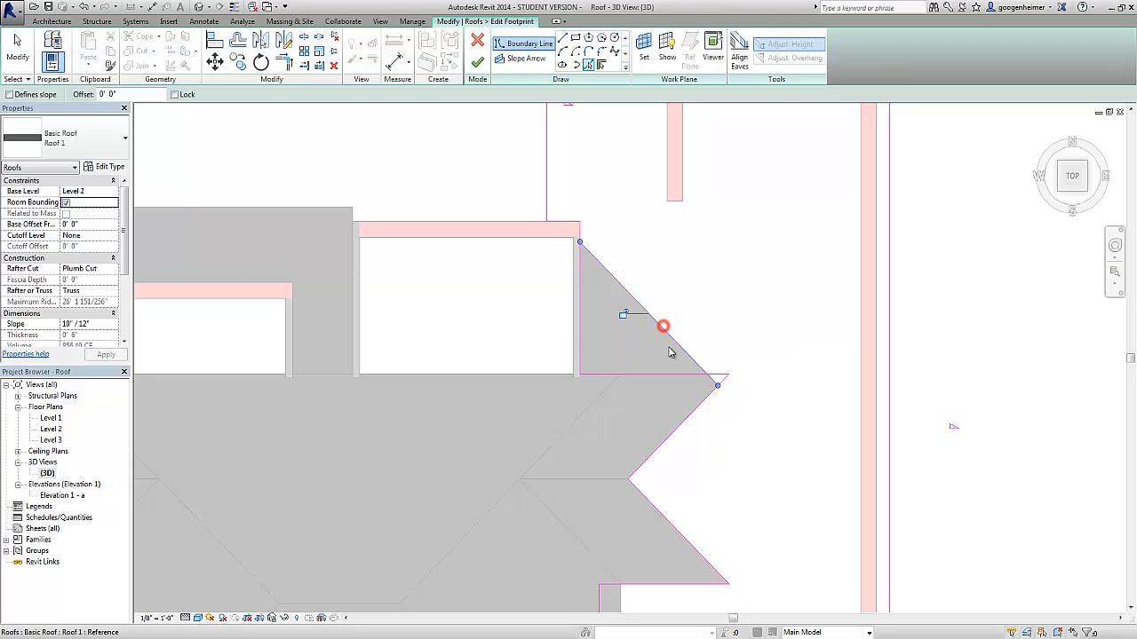
# Trim the picked diagonal into corners with the larger bump-out's east wall line and the adjoining valley diagonal
pyautogui.press('r')
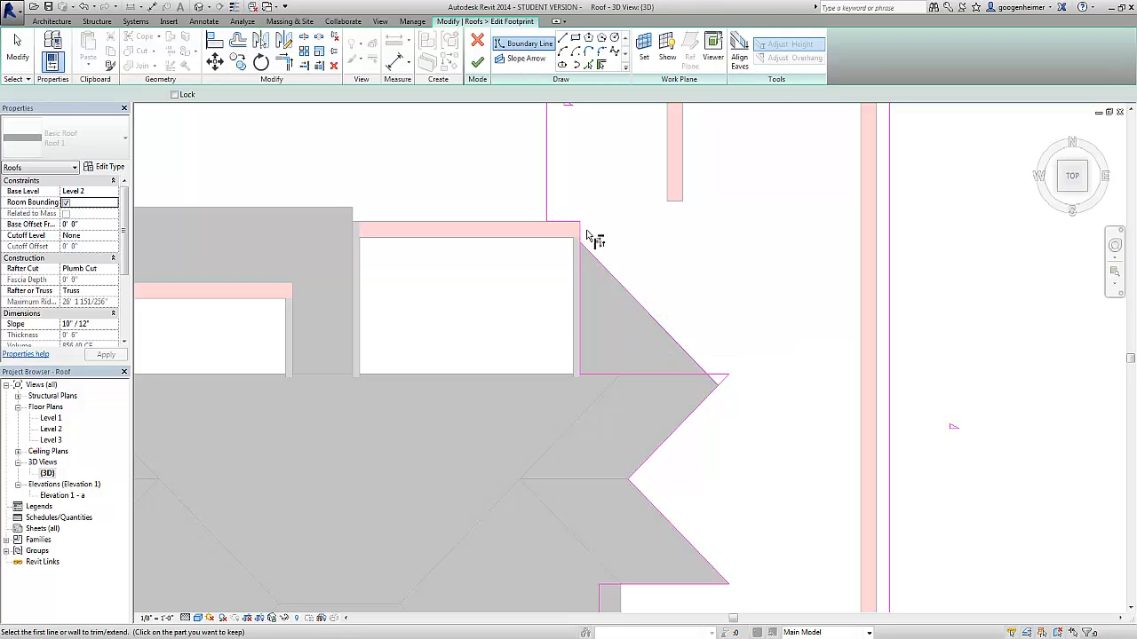
pyautogui.click(580, 229)
pyautogui.click(603, 264)
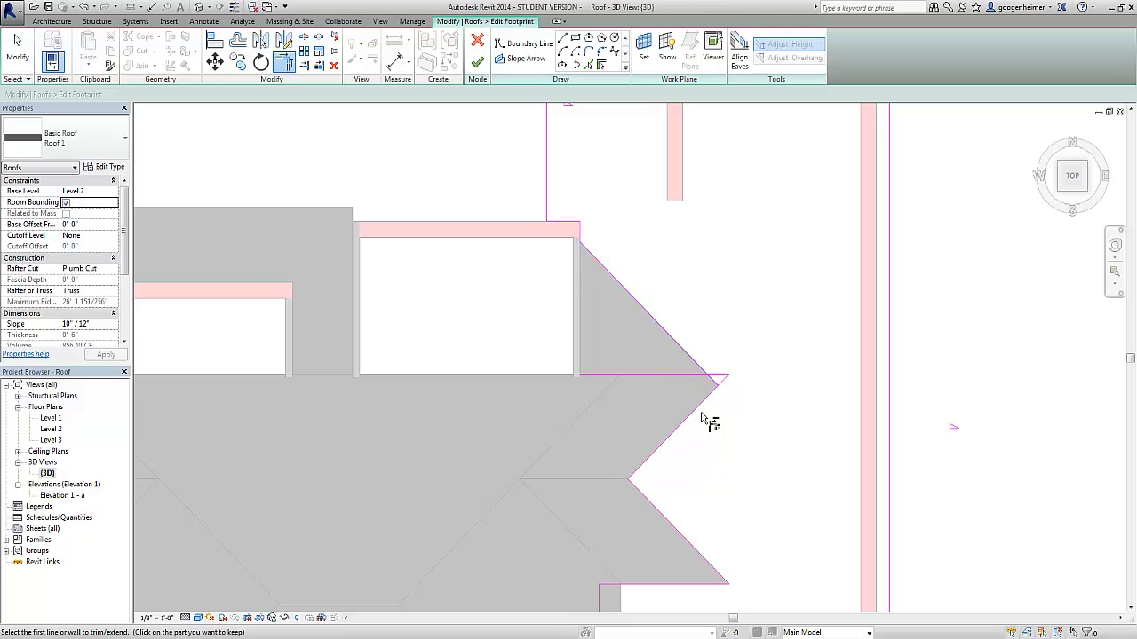
pyautogui.click(698, 408)
pyautogui.click(682, 345)
pyautogui.press('Escape')
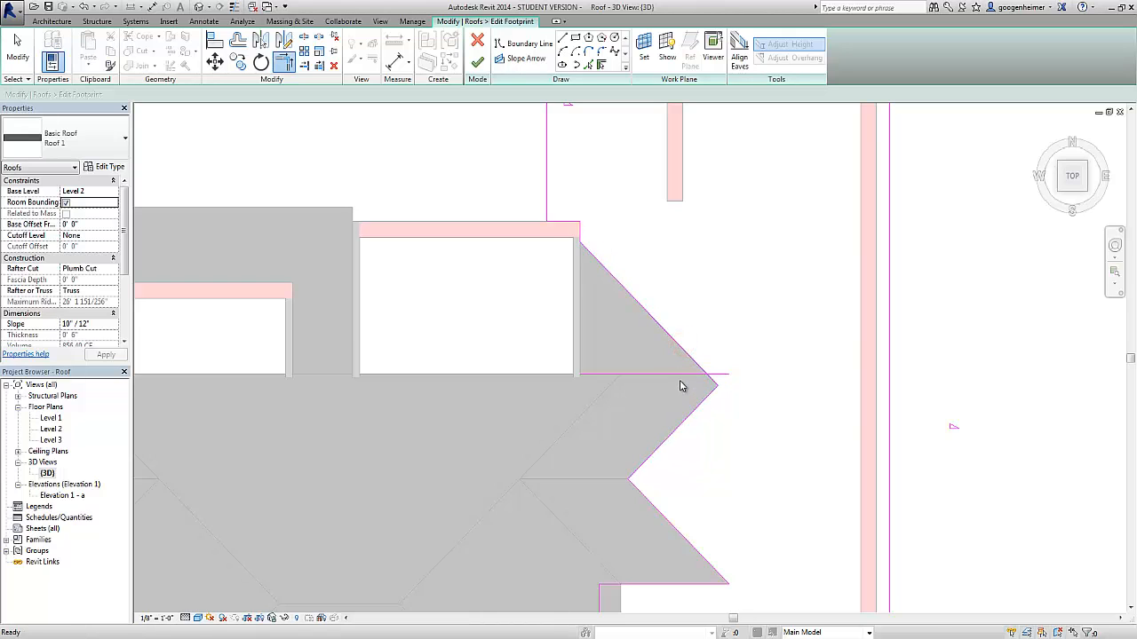
# Delete the leftover horizontal boundary line behind the east valley and finish the footprint edit
pyautogui.click(686, 375)
pyautogui.scroll(-2, 659, 380)
pyautogui.press('Delete')
pyautogui.scroll(-2, 616, 357)
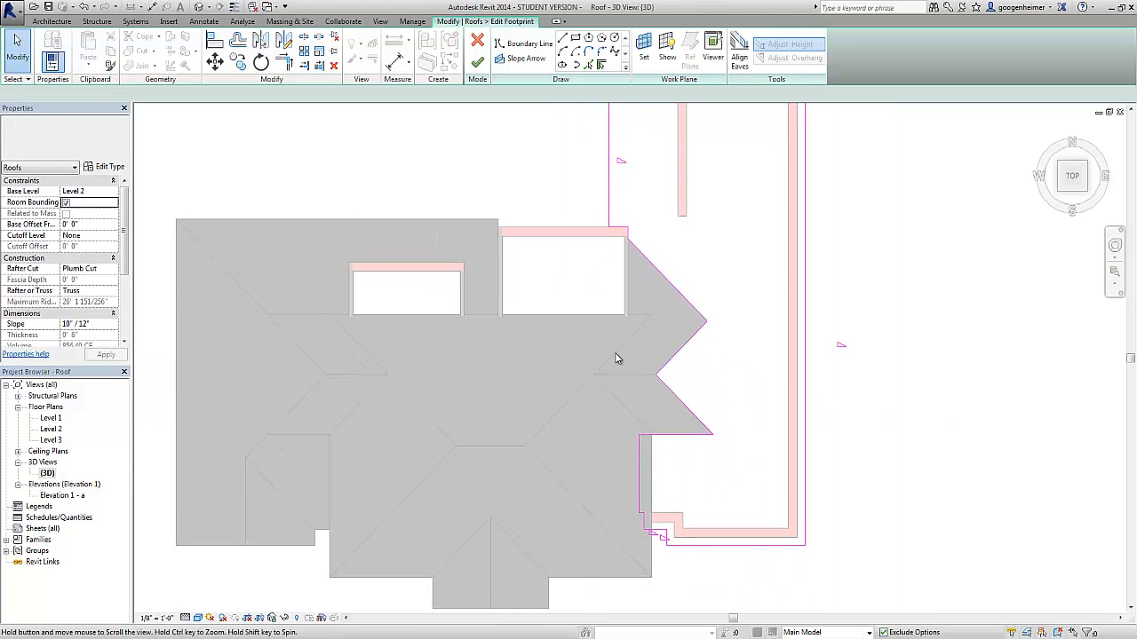
pyautogui.click(480, 63)
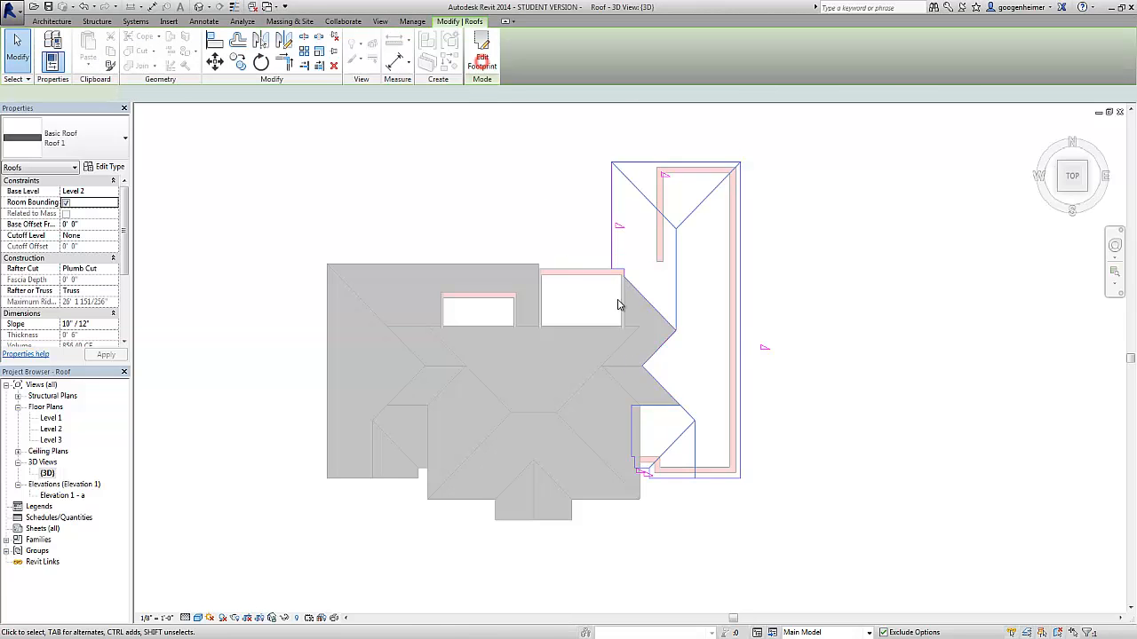
# Examine in 3D how the extrusion roof meets the east wing roof beside the larger rear bump-out
pyautogui.keyDown('shift'); pyautogui.moveTo(756, 376); pyautogui.dragTo(675, 298, button='middle'); pyautogui.keyUp('shift')
pyautogui.scroll(5, 671, 338)
pyautogui.scroll(2, 668, 336)
pyautogui.click(730, 369)
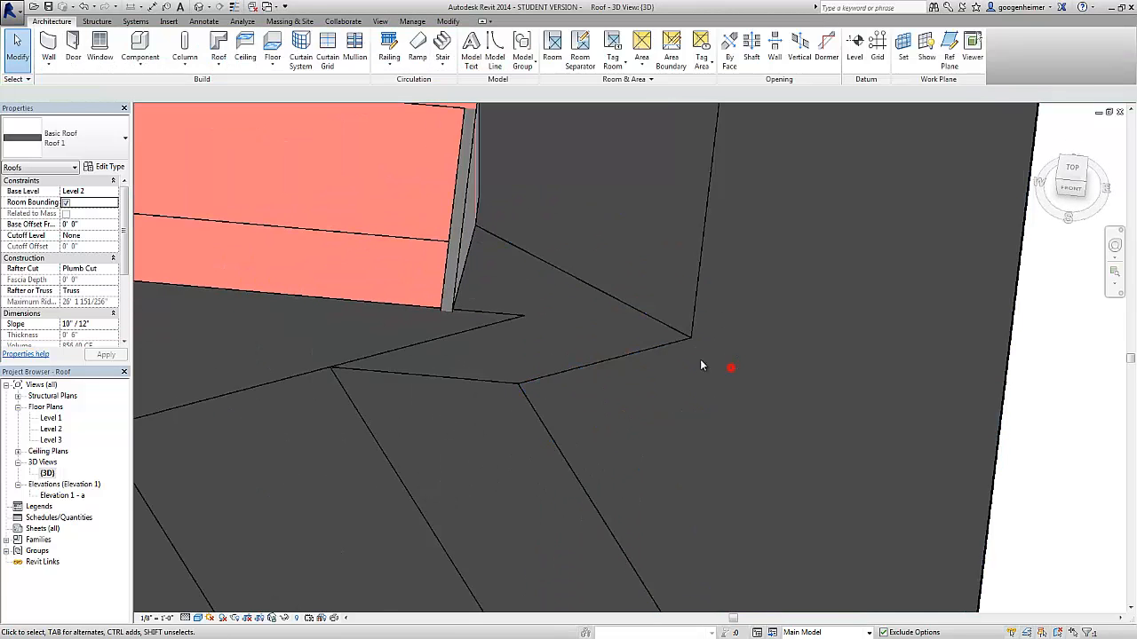
pyautogui.scroll(-3, 694, 338)
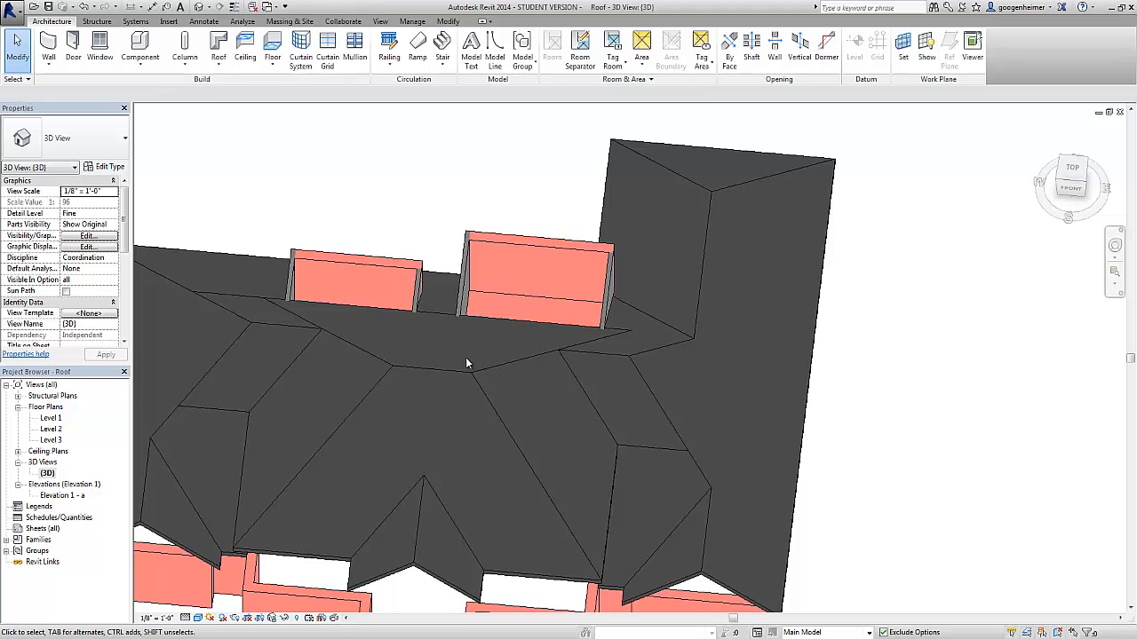
pyautogui.scroll(-2, 456, 318)
pyautogui.keyDown('shift'); pyautogui.moveTo(457, 317); pyautogui.dragTo(494, 374, button='middle'); pyautogui.keyUp('shift')
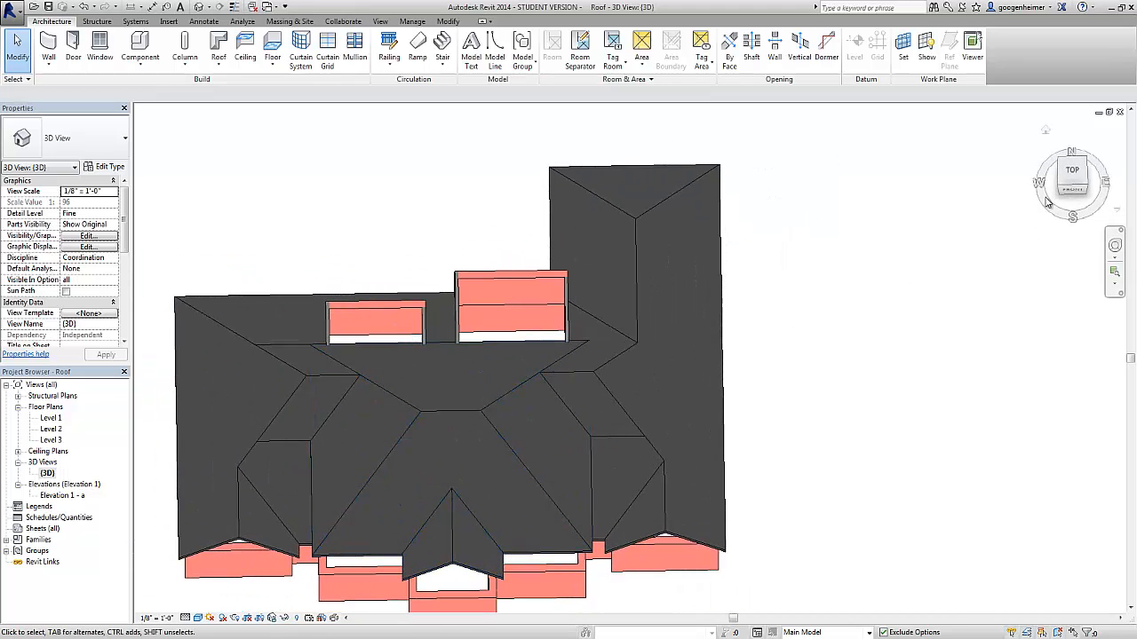
# Start a footprint roof on Level 3 and pick the smaller rear bump-out's three walls as slope-defining edges with a 1' 0" overhang
pyautogui.click(1072, 173)
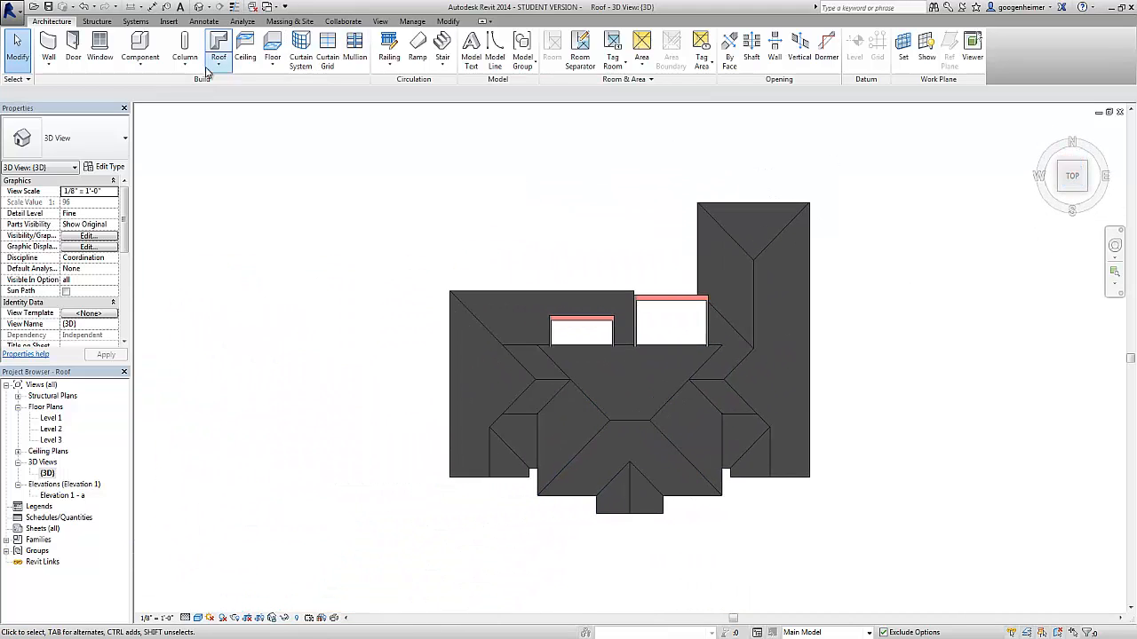
pyautogui.click(219, 46)
pyautogui.click(551, 332)
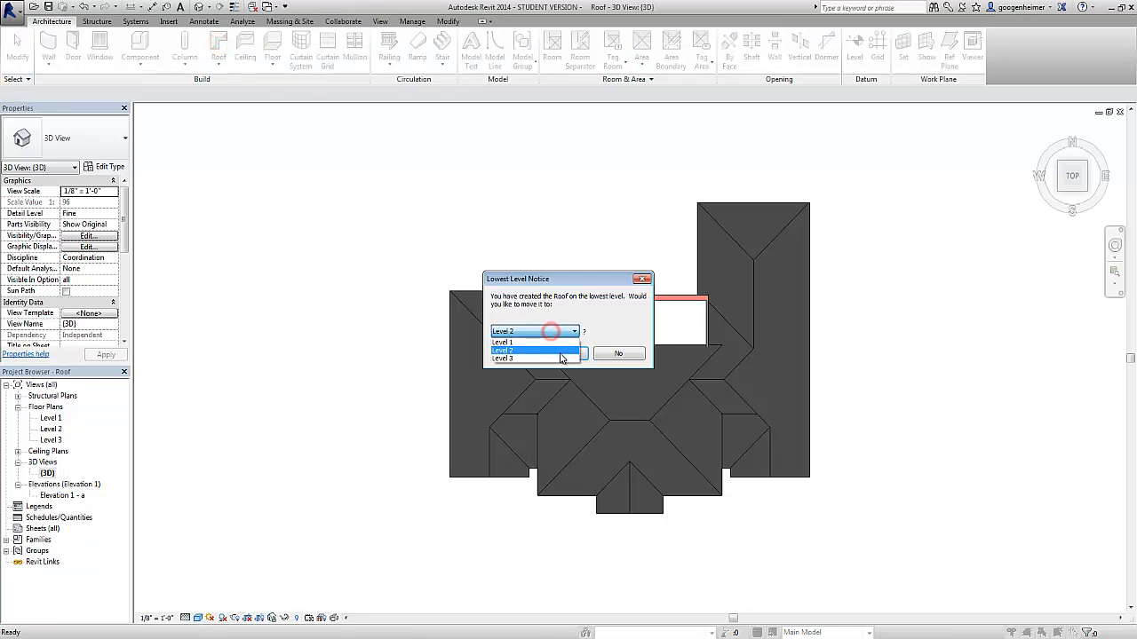
pyautogui.click(559, 359)
pyautogui.click(561, 353)
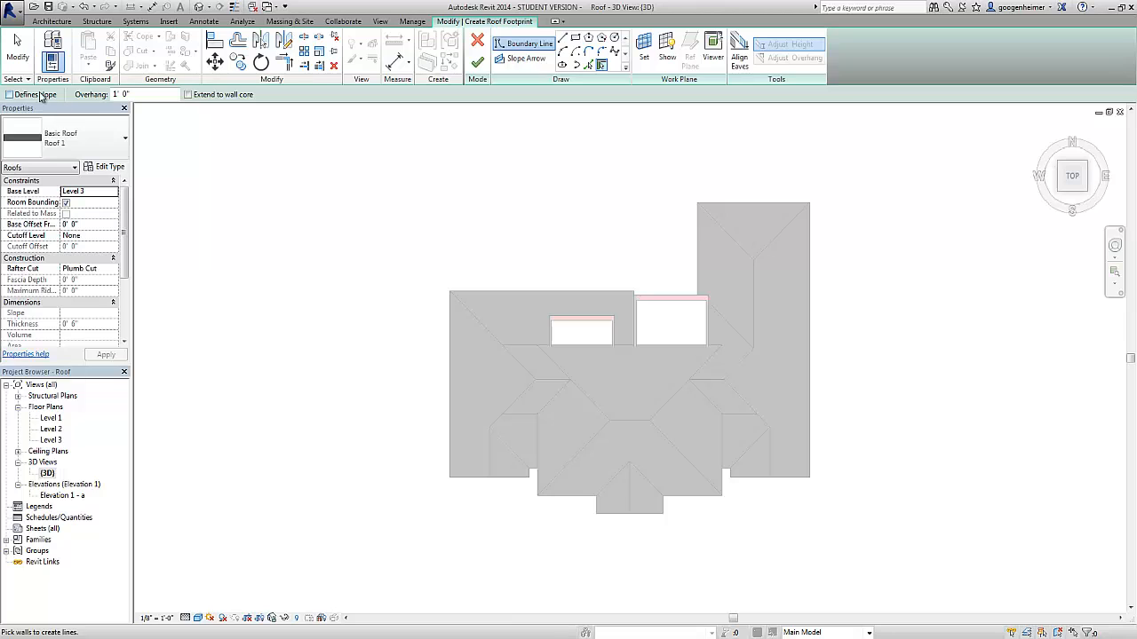
pyautogui.scroll(3, 472, 326)
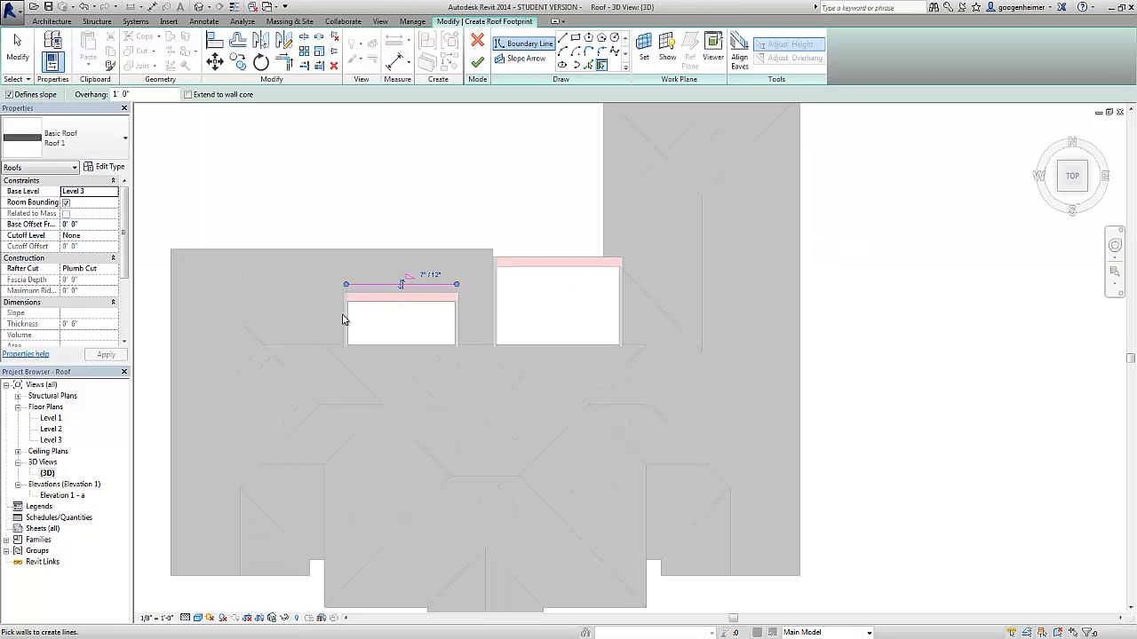
pyautogui.click(343, 320)
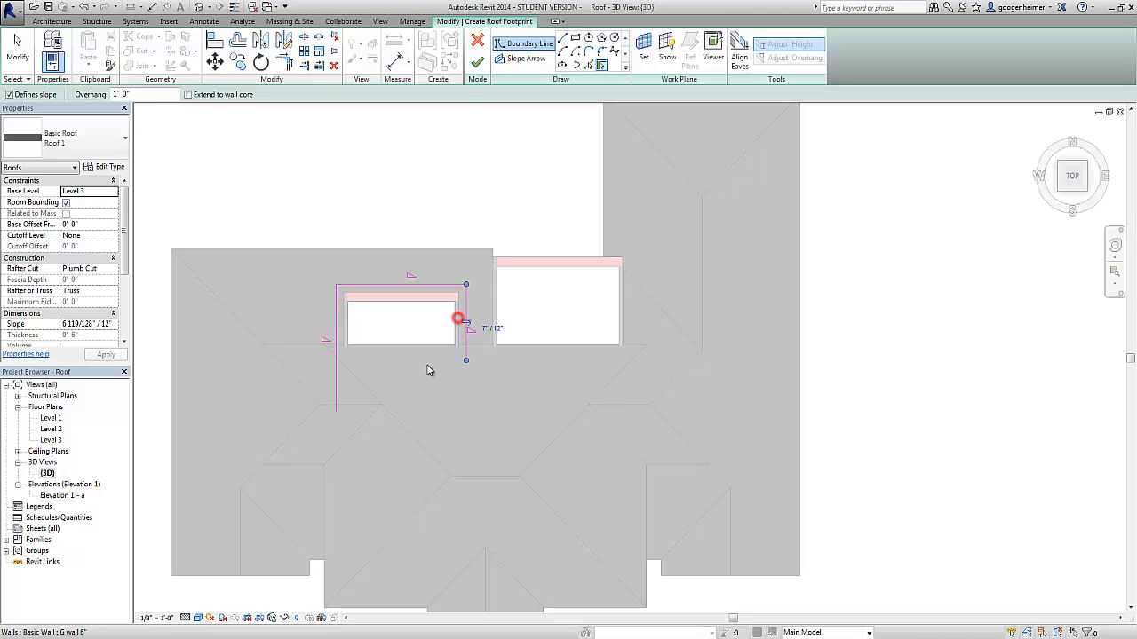
# Draw a horizontal boundary line about 10' 4" long over the main roof, south of the smaller bump-out
pyautogui.click(562, 38)
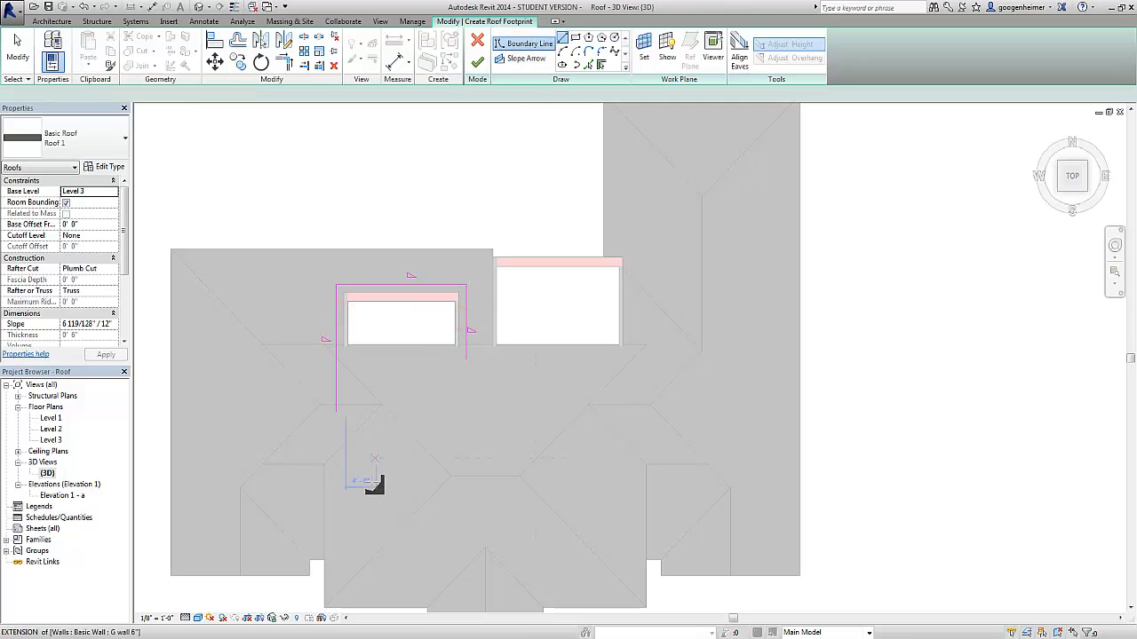
pyautogui.click(364, 432)
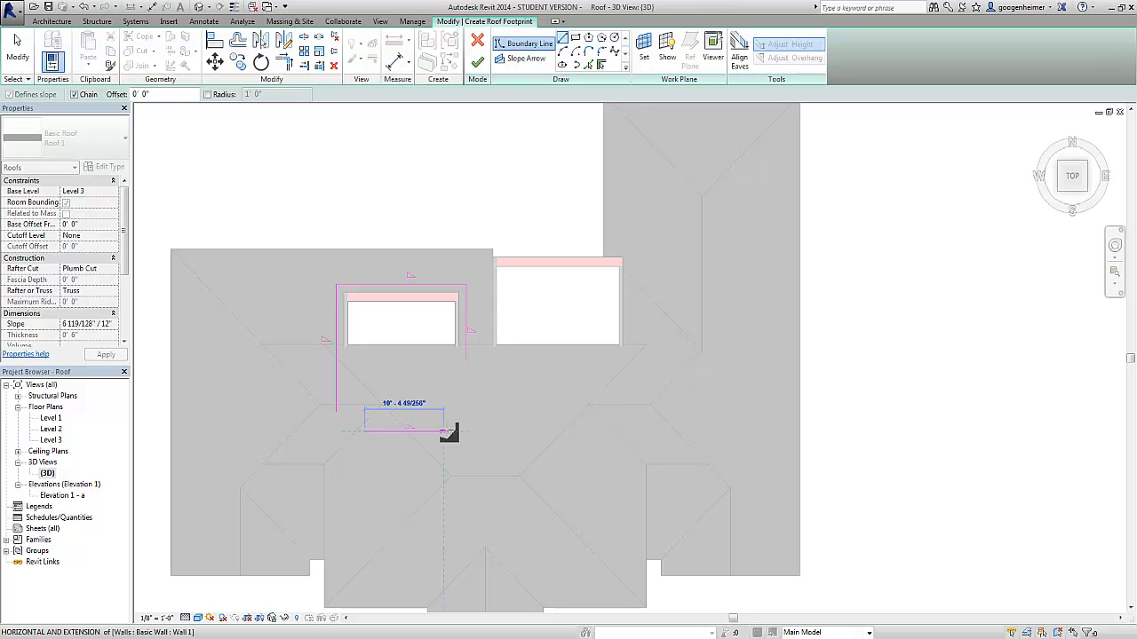
pyautogui.click(442, 431)
pyautogui.press('Escape')
# Trim the east and west boundary lines to the new south line, closing the rectangular roof footprint
pyautogui.press('t')
pyautogui.press('r')
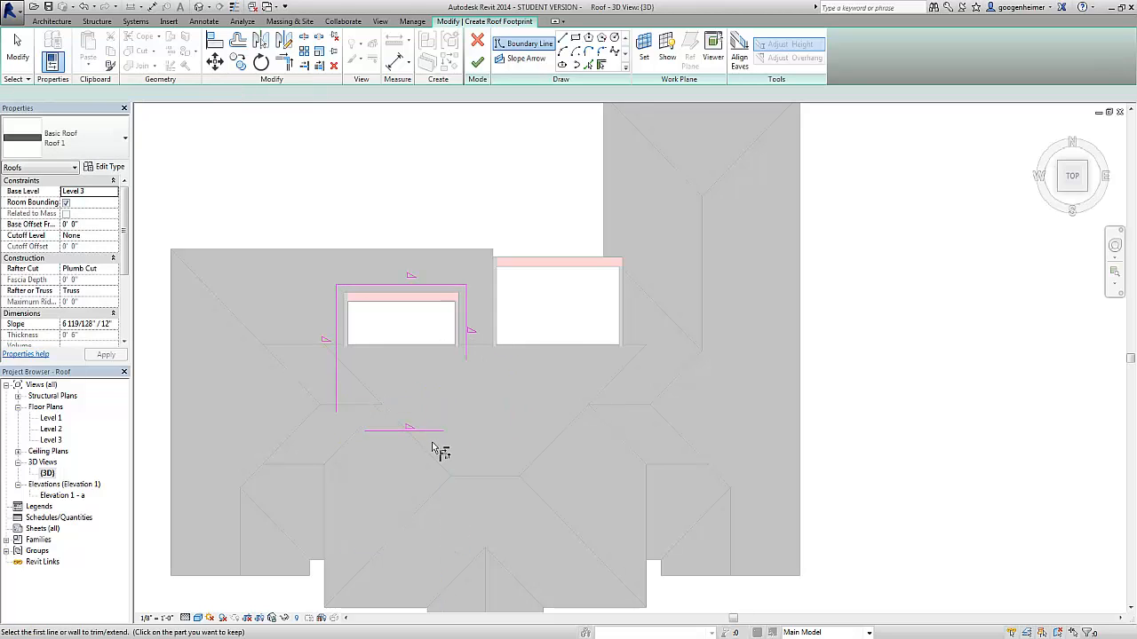
pyautogui.click(466, 345)
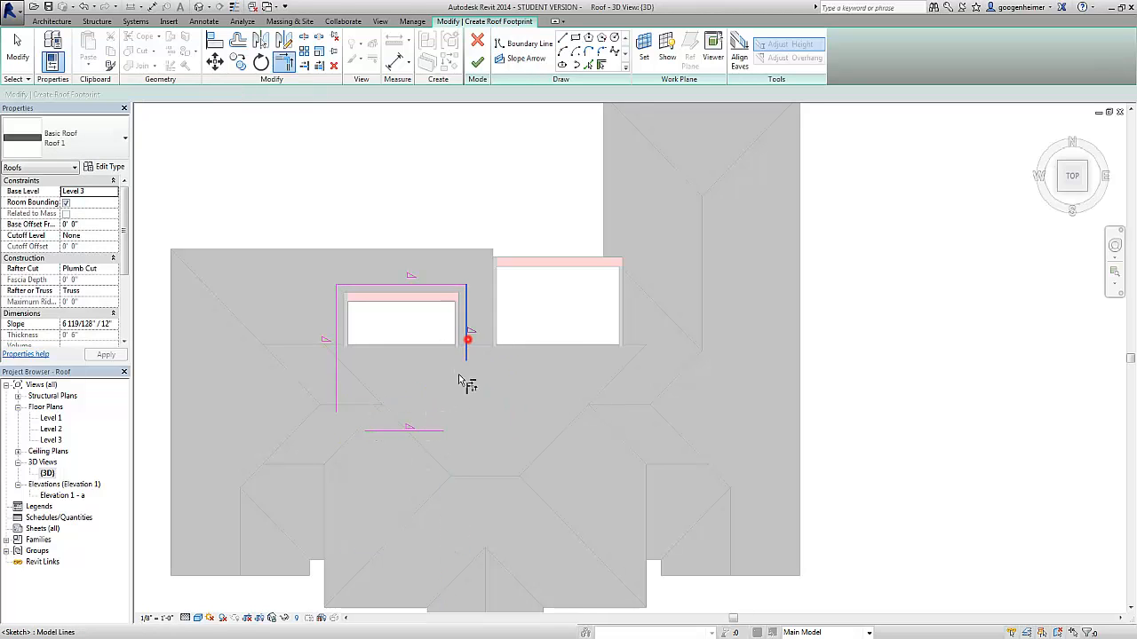
pyautogui.click(338, 340)
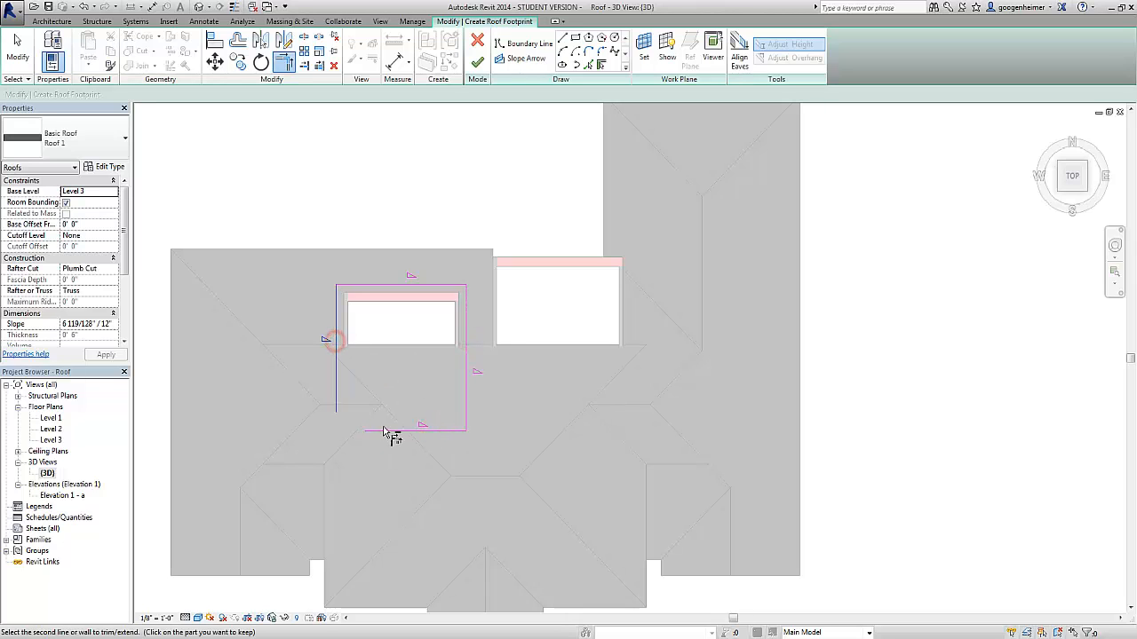
pyautogui.click(382, 432)
pyautogui.click(338, 376)
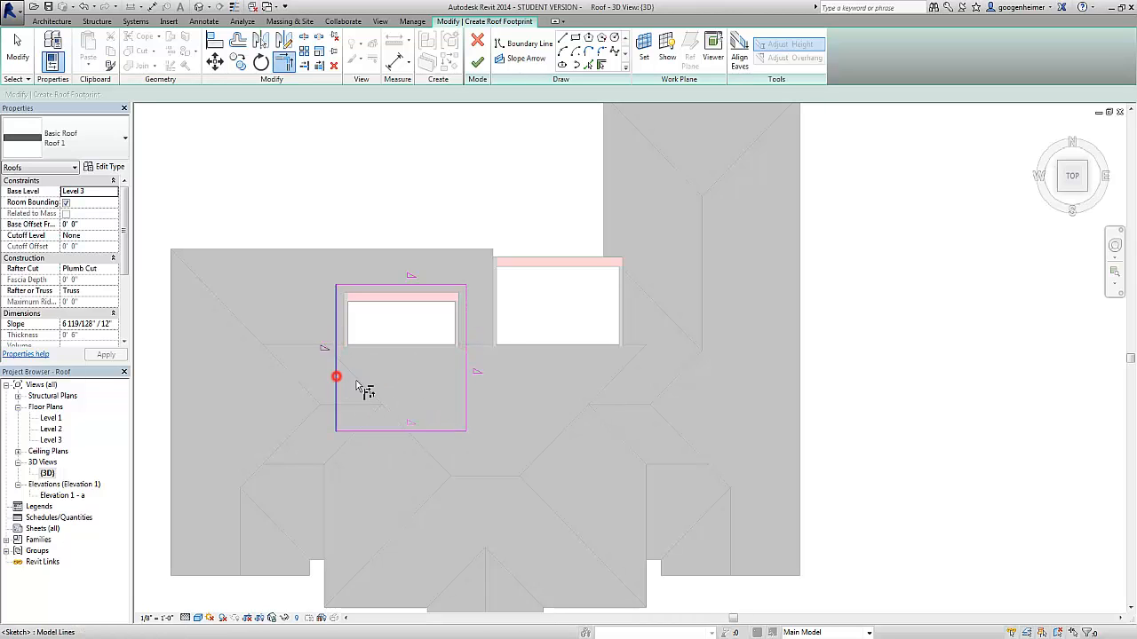
pyautogui.press('Escape')
# Turn off slope definition for the north and south boundary lines of the smaller bump-out's roof footprint
pyautogui.moveTo(430, 466); pyautogui.dragTo(418, 226)
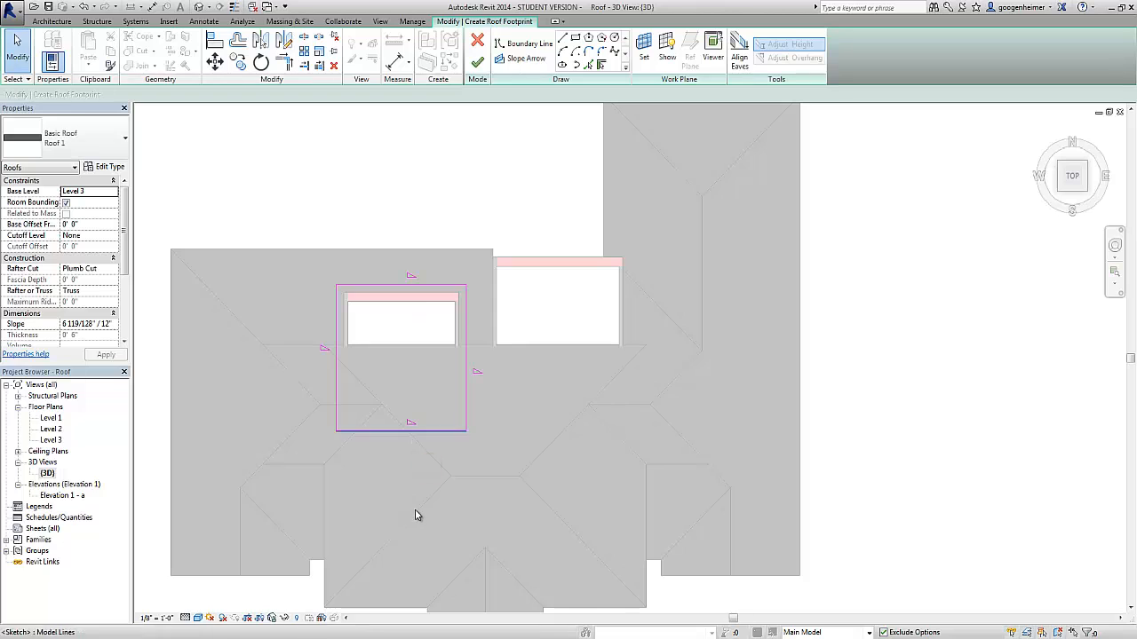
pyautogui.moveTo(427, 487); pyautogui.dragTo(402, 244)
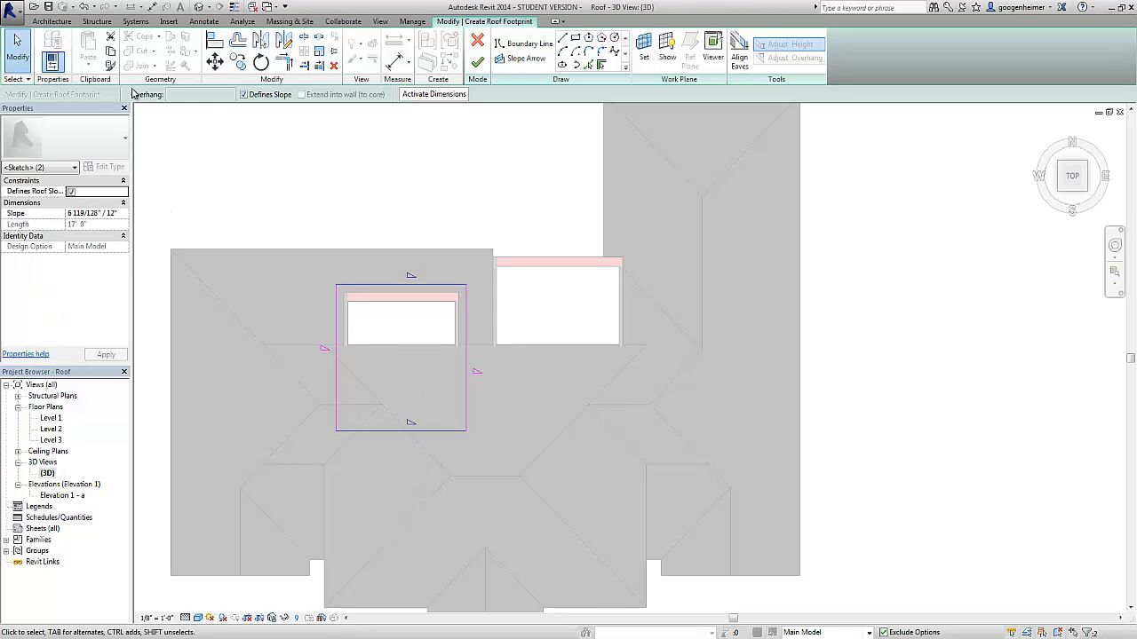
pyautogui.click(245, 94)
pyautogui.click(553, 357)
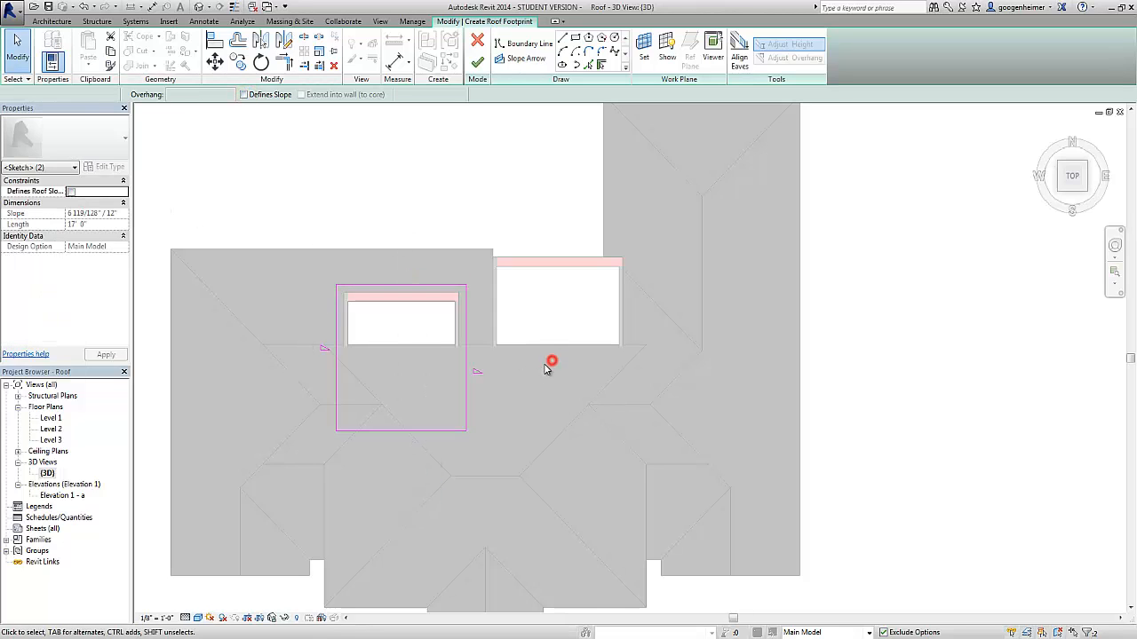
# Set the smaller bump-out roof's east and west boundary lines to a 10" / 12" slope and finish the roof
pyautogui.moveTo(264, 348); pyautogui.dragTo(264, 348)
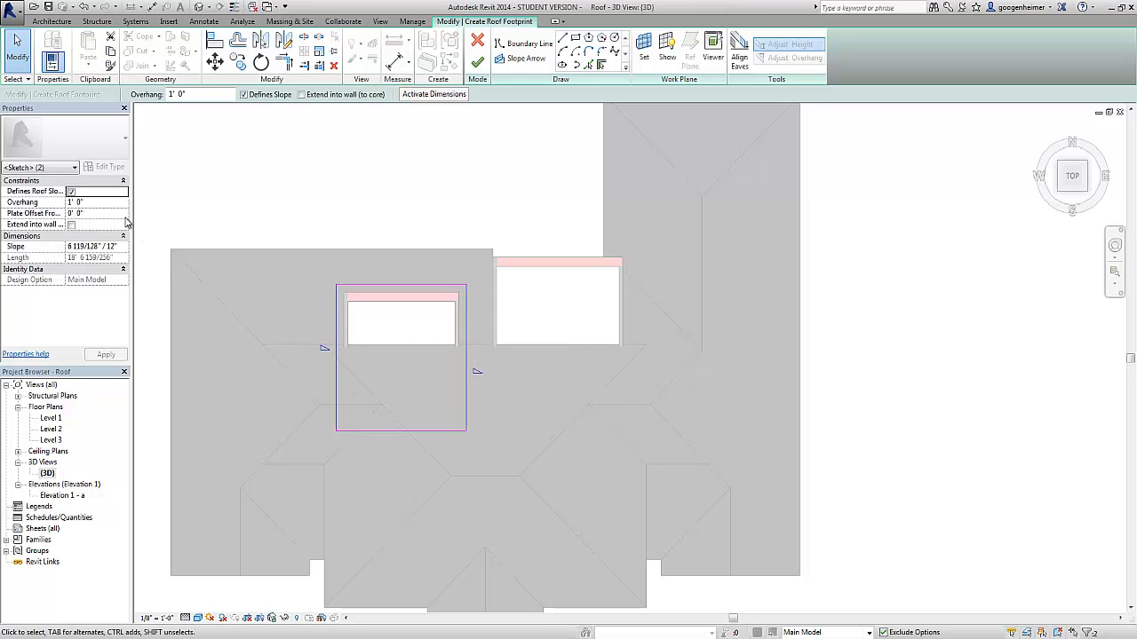
pyautogui.press('Return')
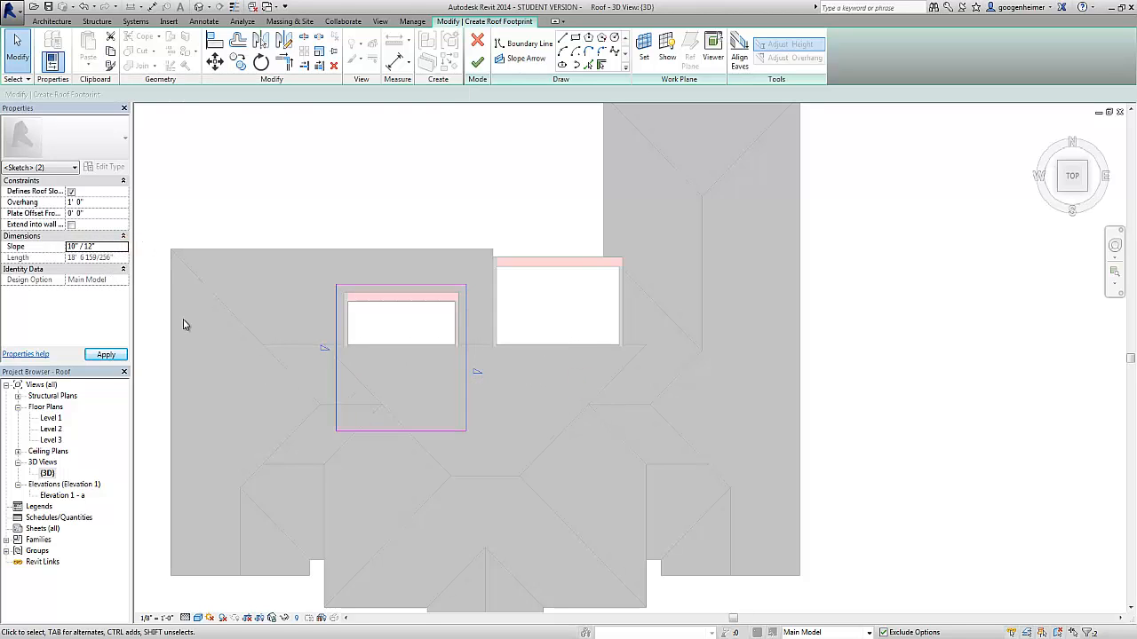
pyautogui.click(478, 62)
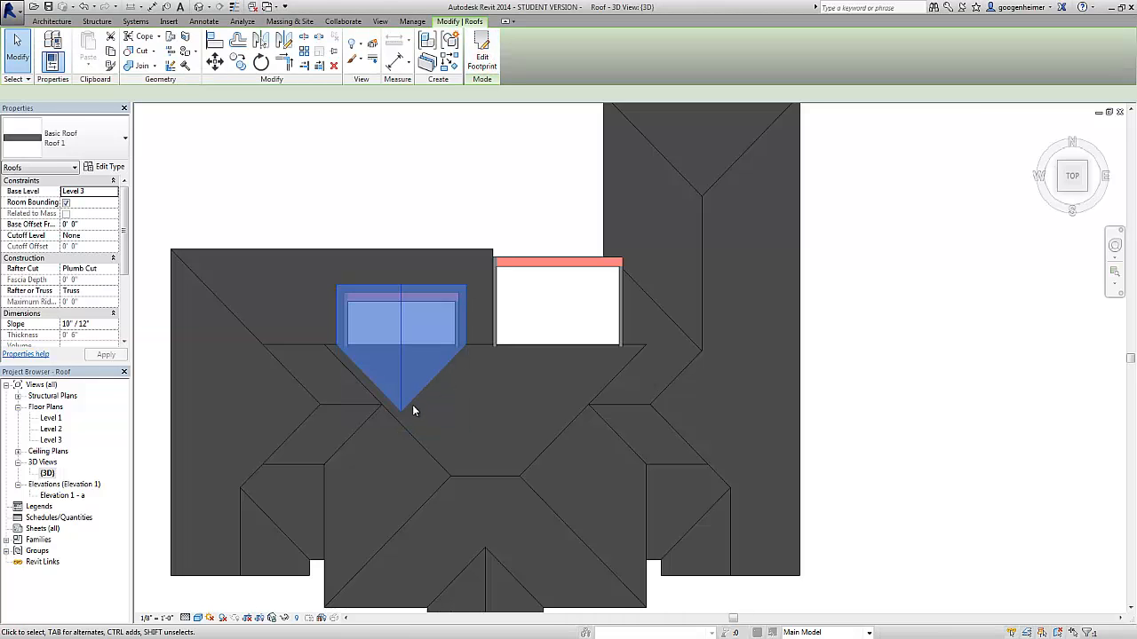
pyautogui.scroll(-1, 415, 298)
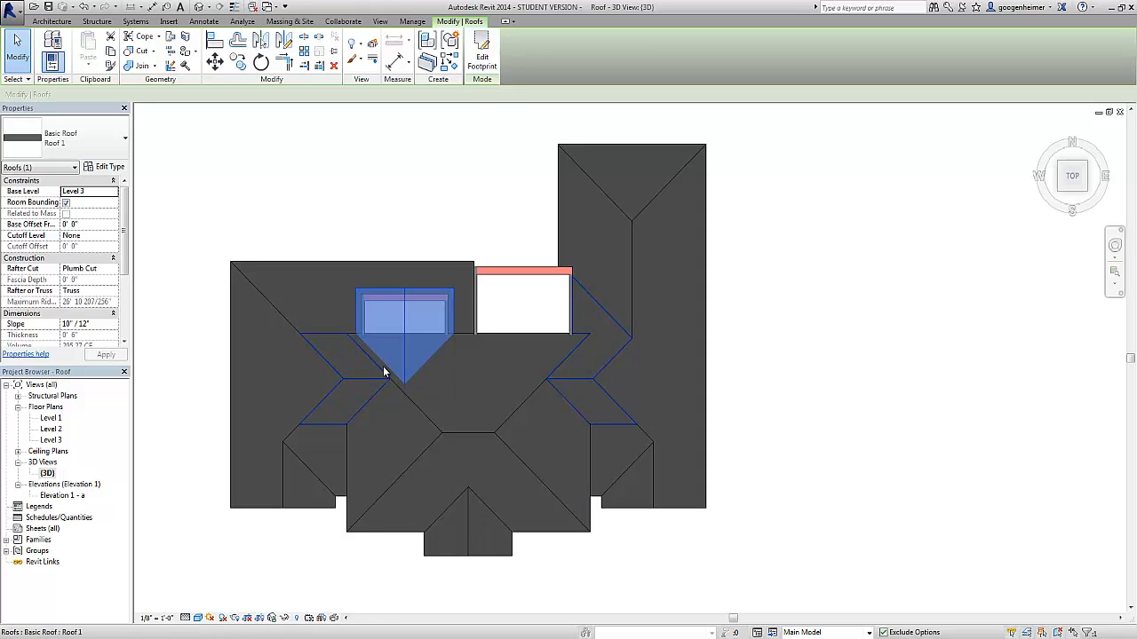
pyautogui.press('Escape')
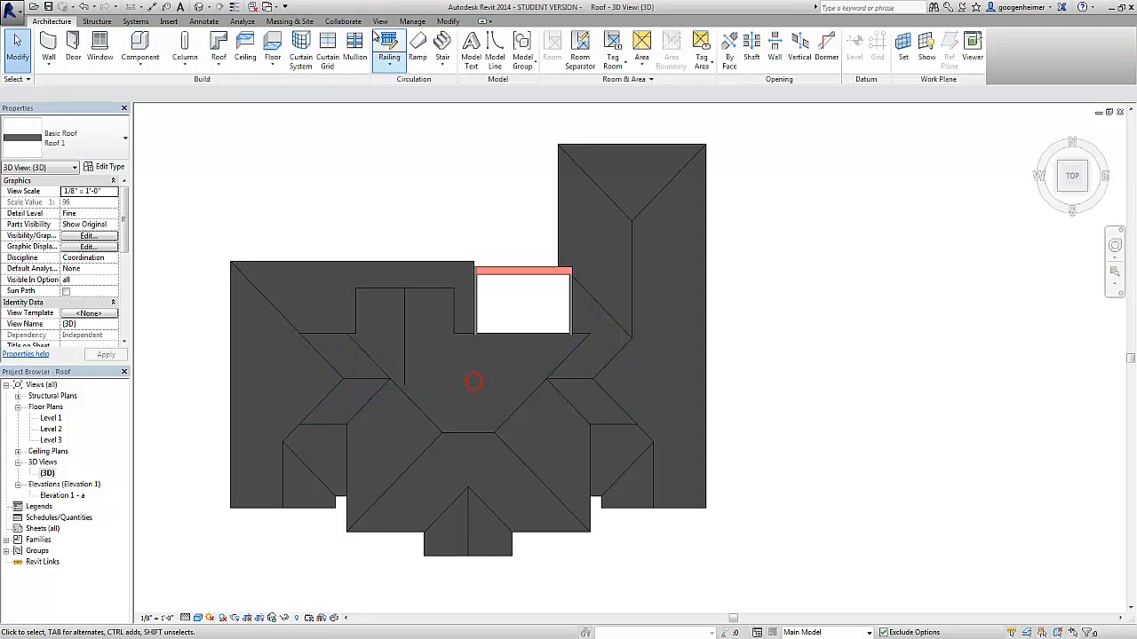
# Start a footprint roof on Level 3 and pick the larger bump-out's three walls as non-sloping edges with a 1' 0" overhang
pyautogui.click(223, 44)
pyautogui.click(574, 331)
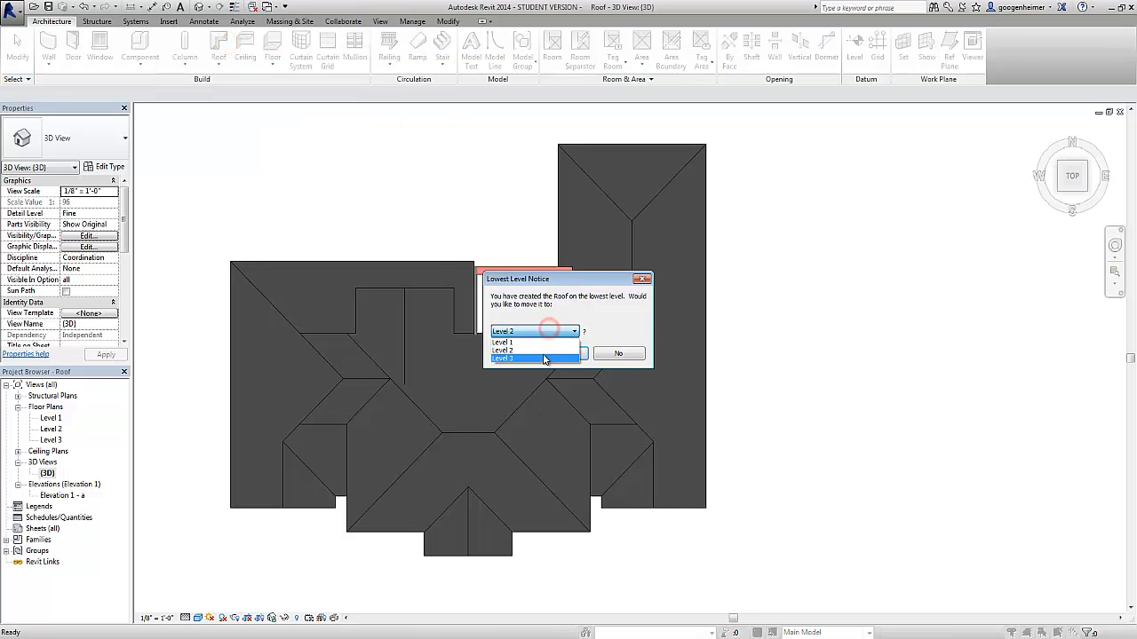
pyautogui.click(542, 352)
pyautogui.click(556, 352)
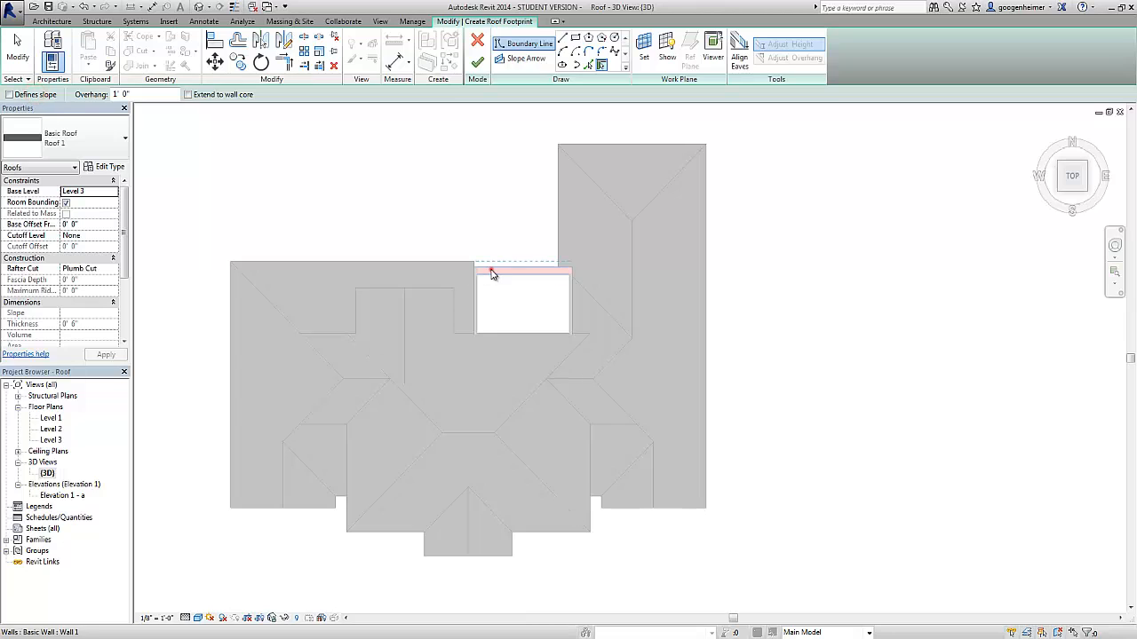
pyautogui.click(474, 294)
pyautogui.click(572, 300)
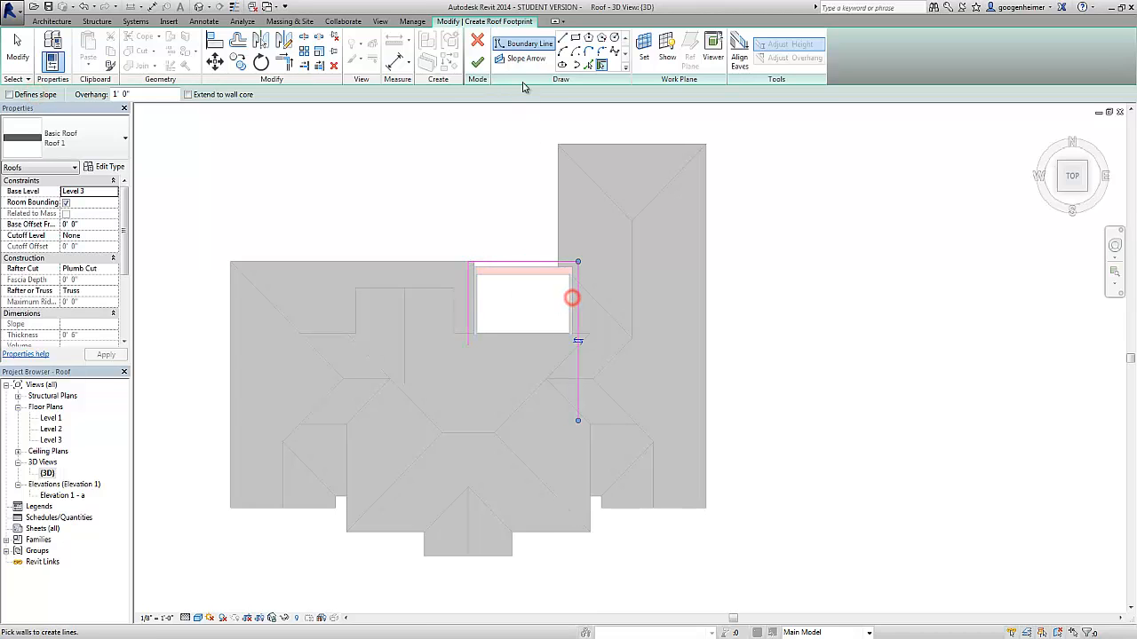
# Draw a horizontal boundary line about 11' 6" long over the main roof, south of the larger bump-out
pyautogui.click(562, 38)
pyautogui.click(493, 413)
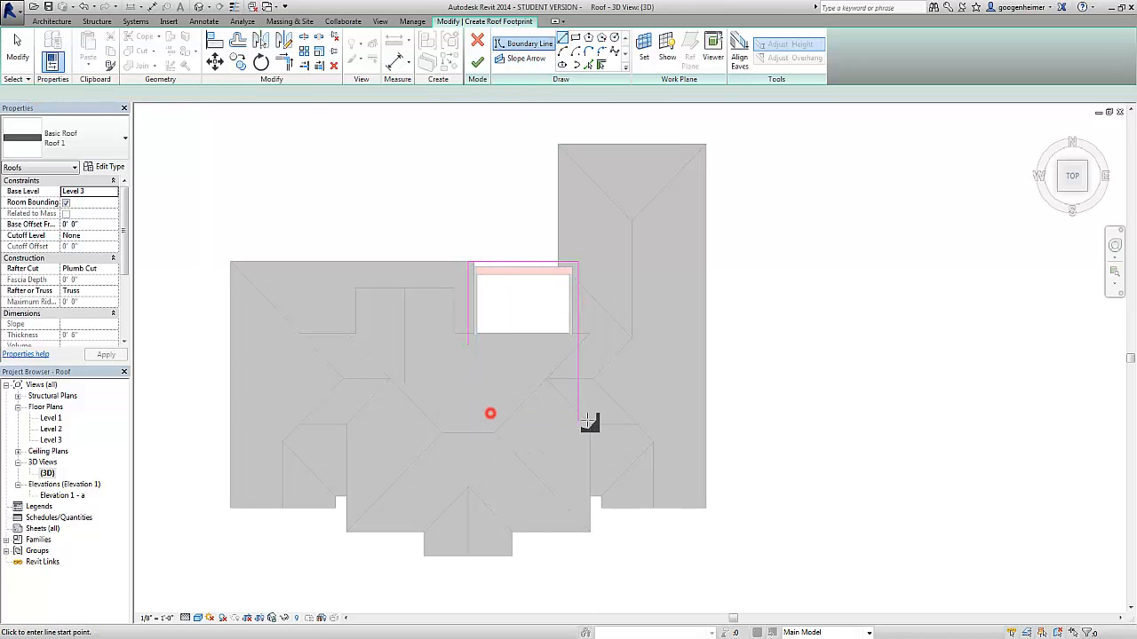
pyautogui.click(556, 412)
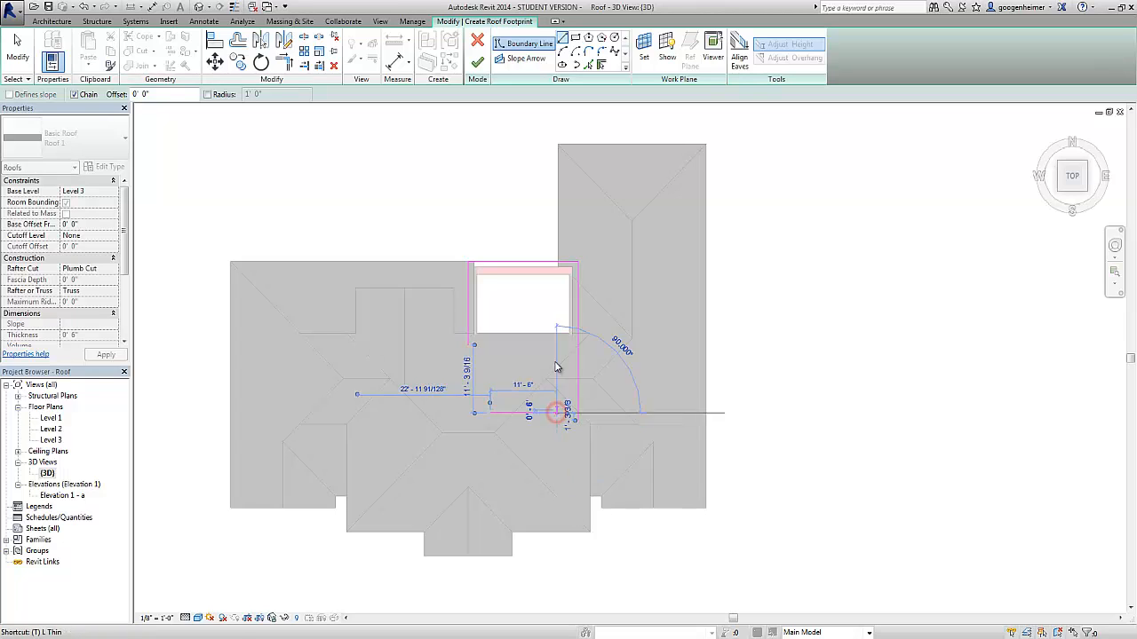
# Trim the larger bump-out's east and west boundary lines to the new south line, closing the rectangular footprint
pyautogui.press('t')
pyautogui.press('r')
pyautogui.click(574, 340)
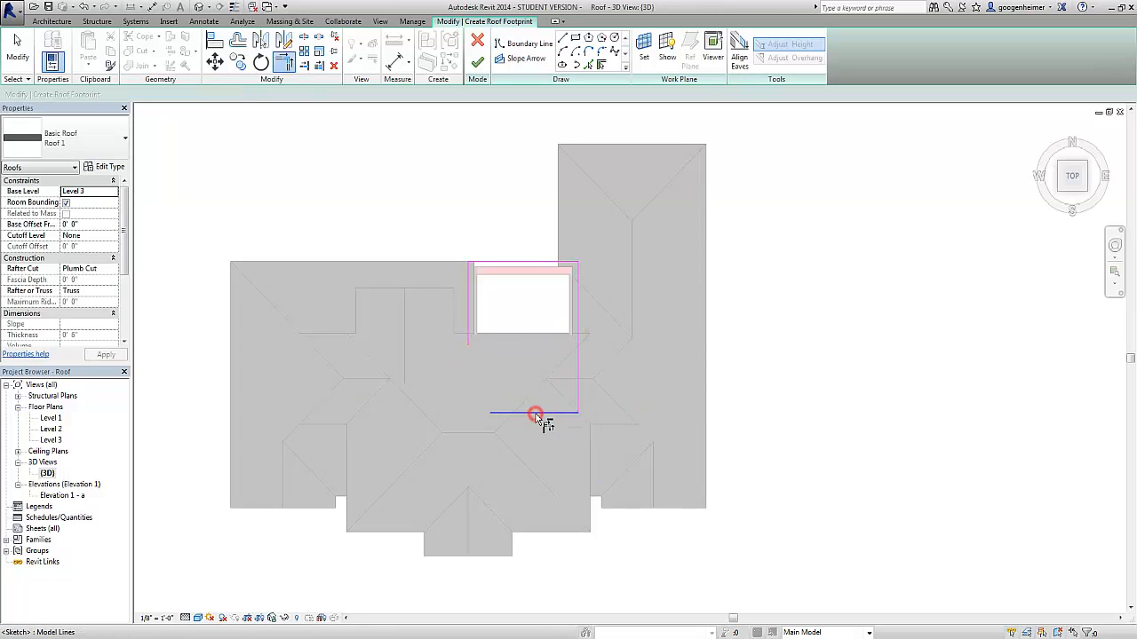
pyautogui.click(535, 413)
pyautogui.click(466, 319)
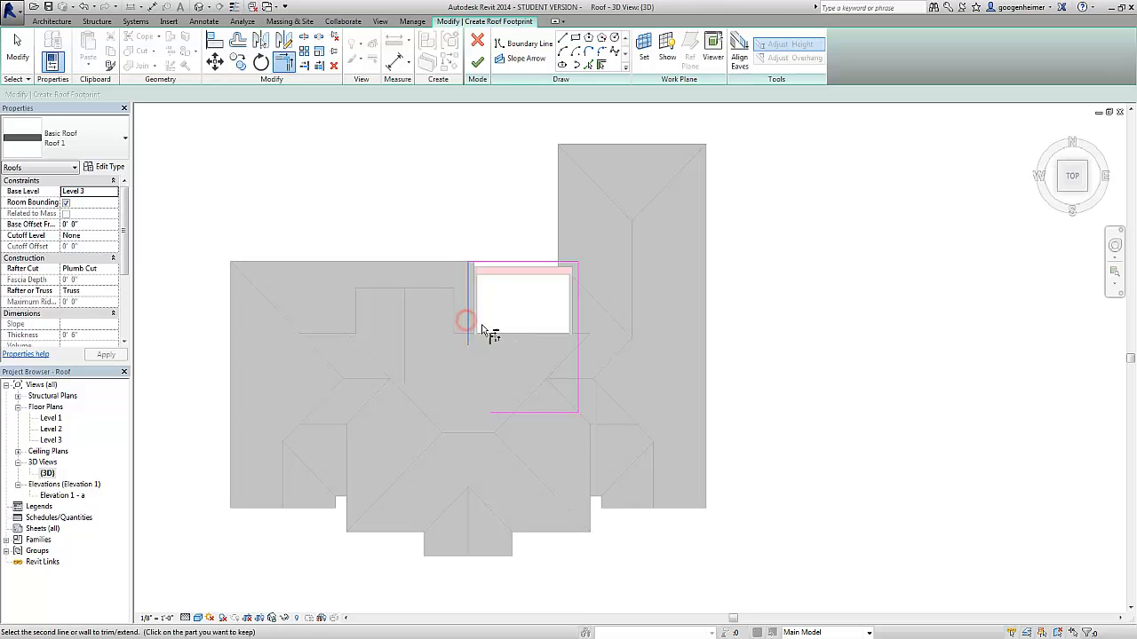
pyautogui.click(514, 414)
pyautogui.press('Escape')
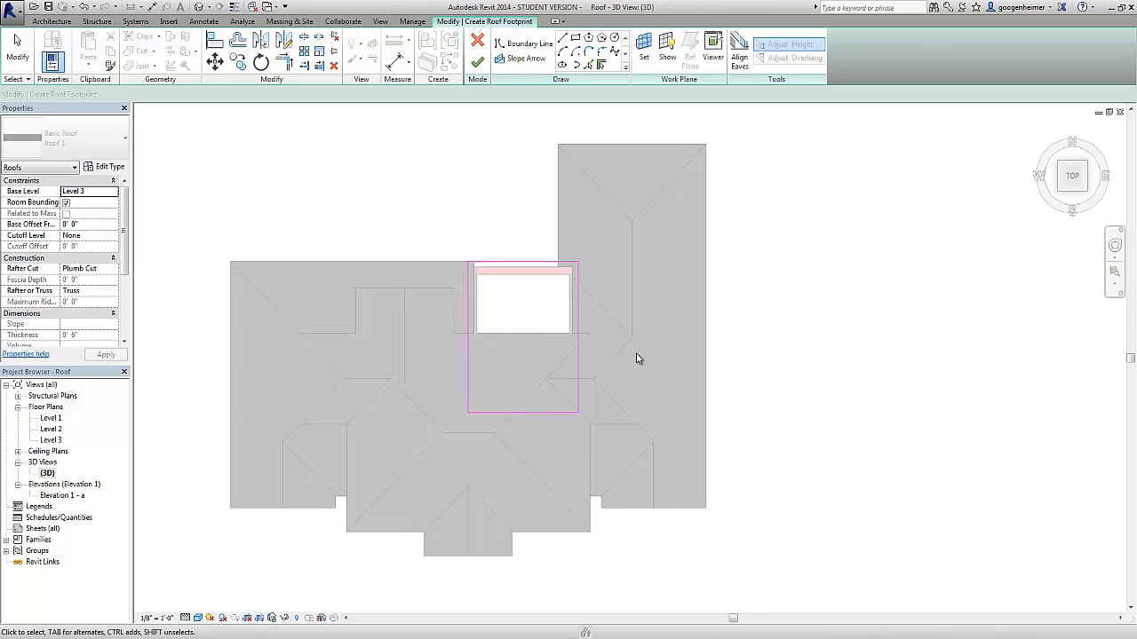
# Make the larger bump-out's east and west boundary lines slope-defining at 10" / 12" and finish the roof
pyautogui.moveTo(636, 353); pyautogui.dragTo(453, 335)
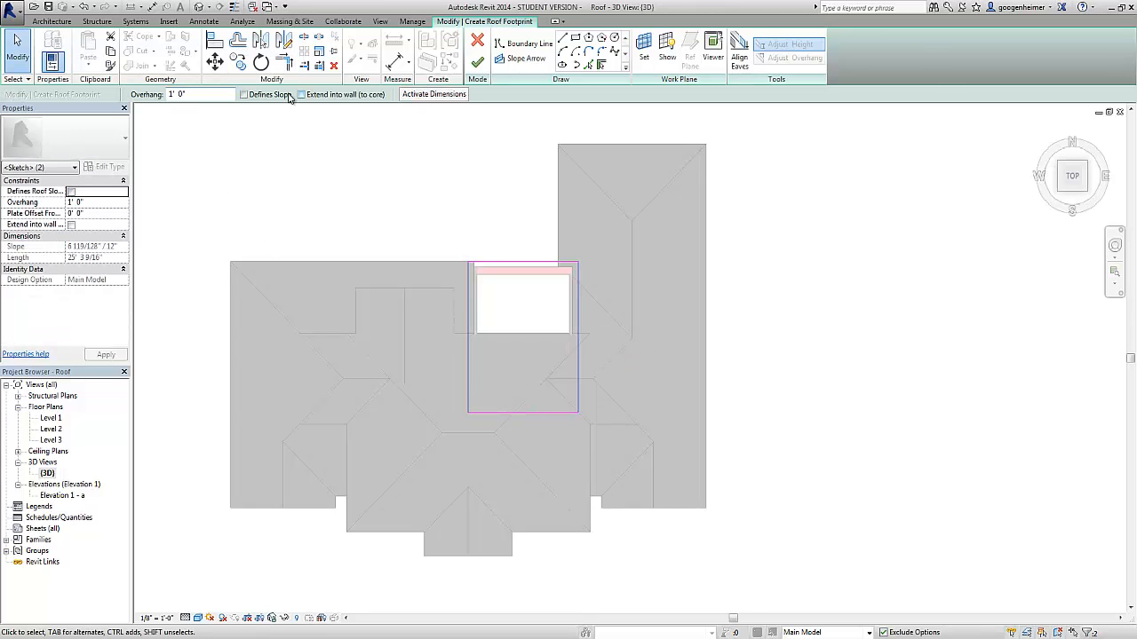
pyautogui.write('10')
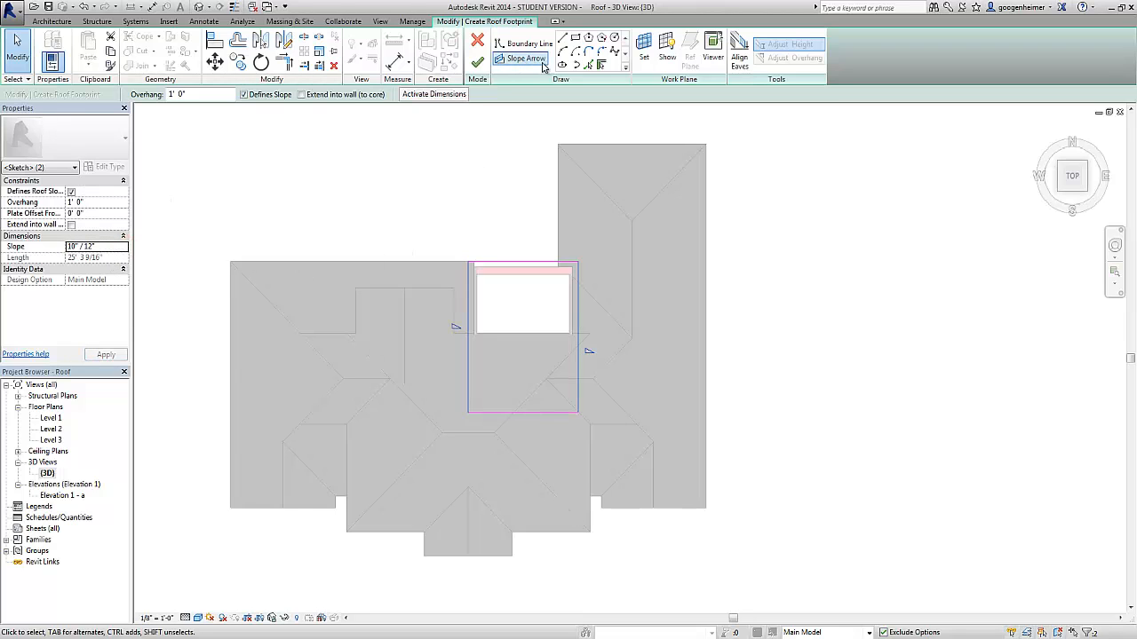
pyautogui.click(477, 63)
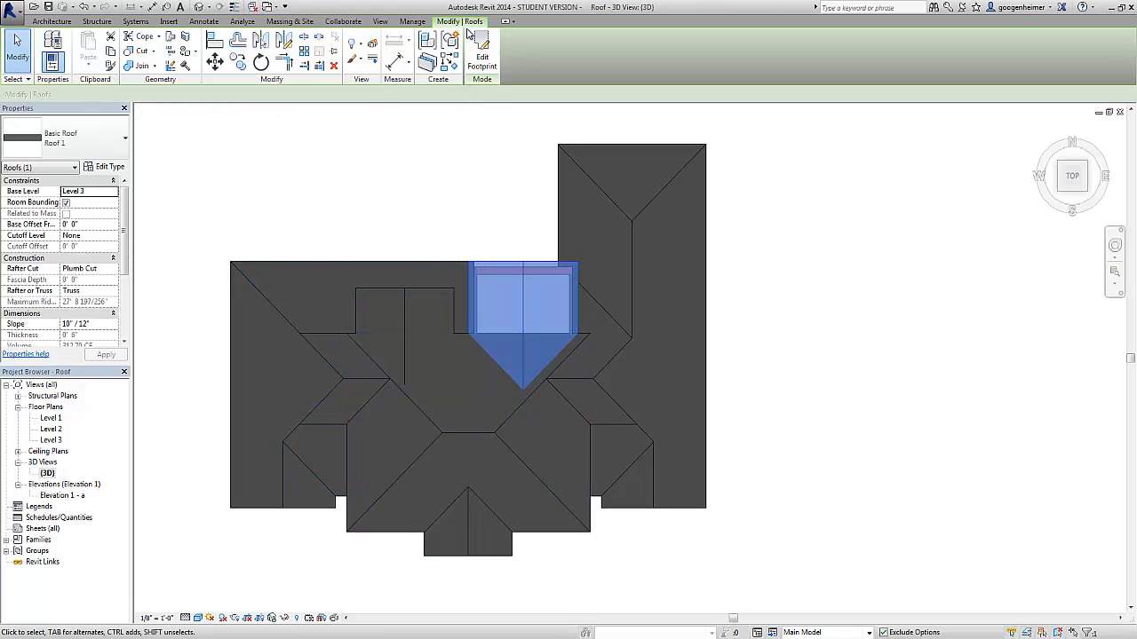
# Join the geometry of both bump-out roofs to the main roof
pyautogui.click(133, 68)
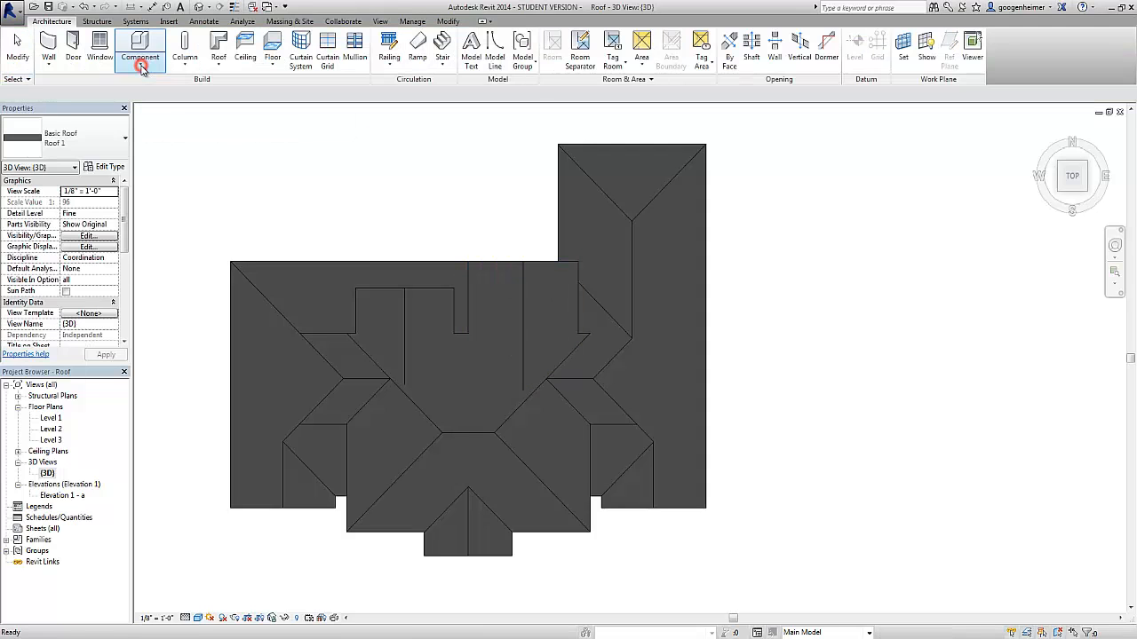
pyautogui.click(405, 316)
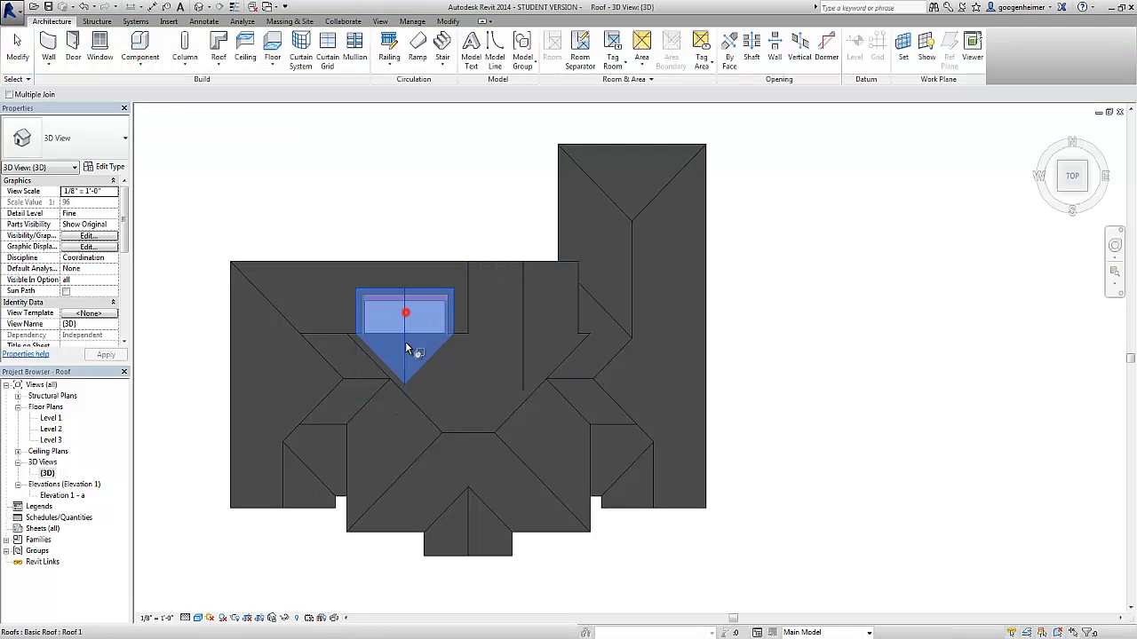
pyautogui.click(454, 432)
pyautogui.click(527, 338)
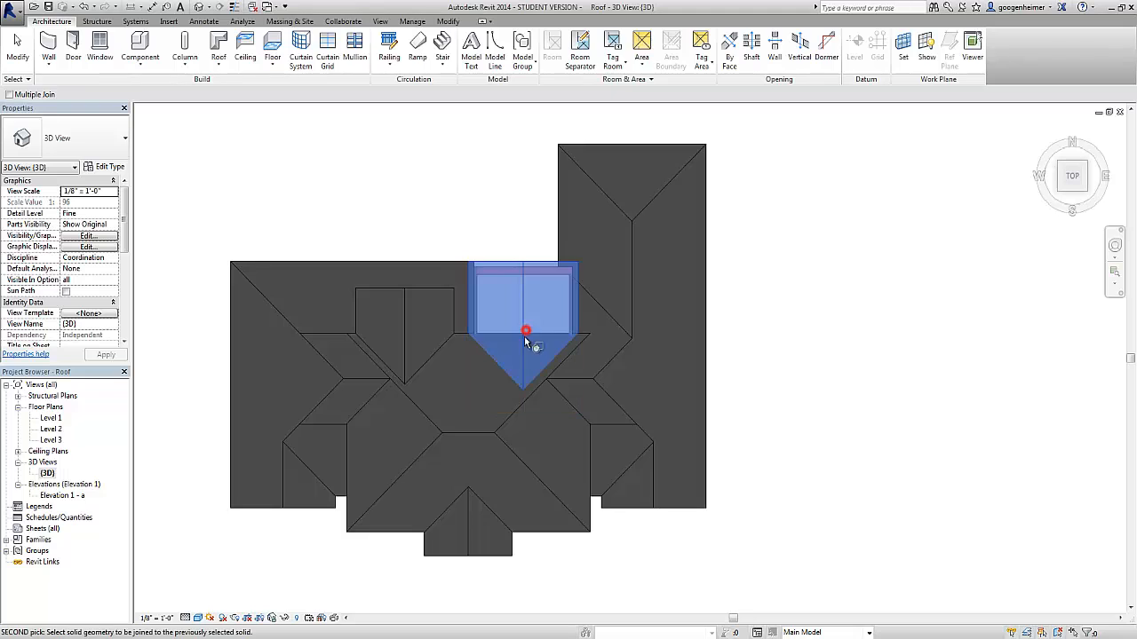
pyautogui.click(476, 431)
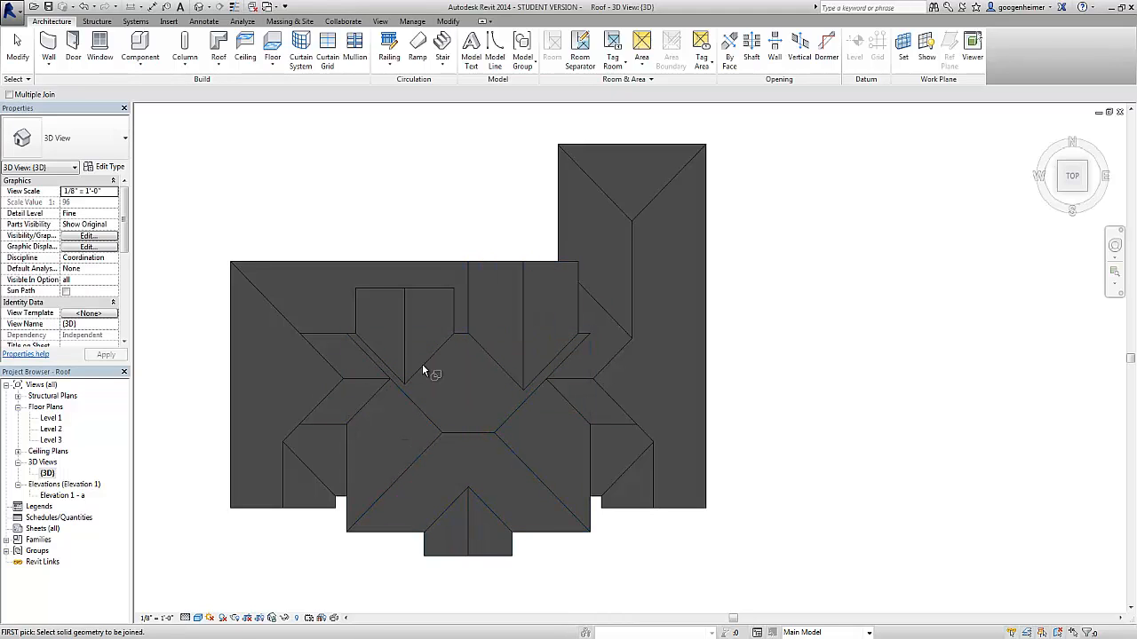
pyautogui.press('Escape')
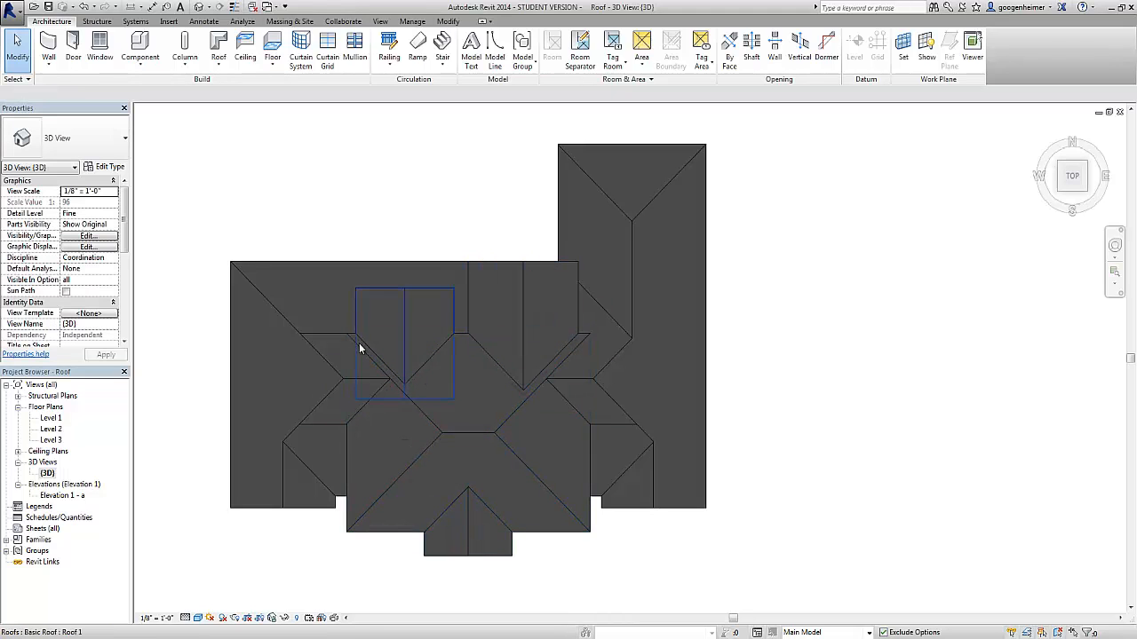
# Create model lines from the four valley edges where the two bump-out roofs meet the main roof, placed on Level 1
pyautogui.click(496, 59)
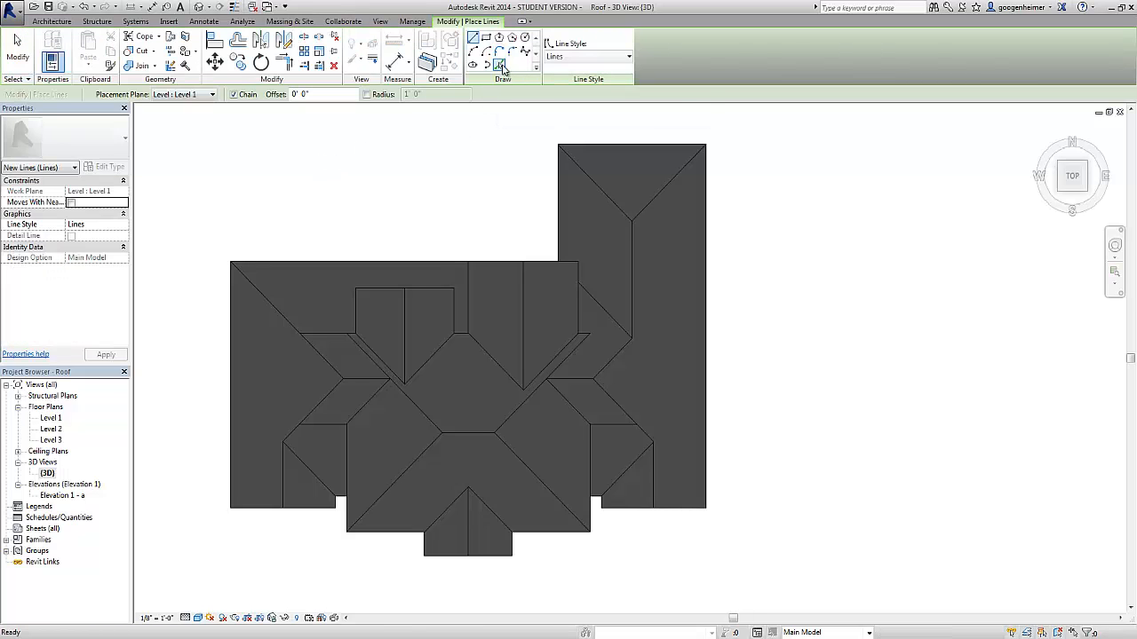
pyautogui.click(500, 66)
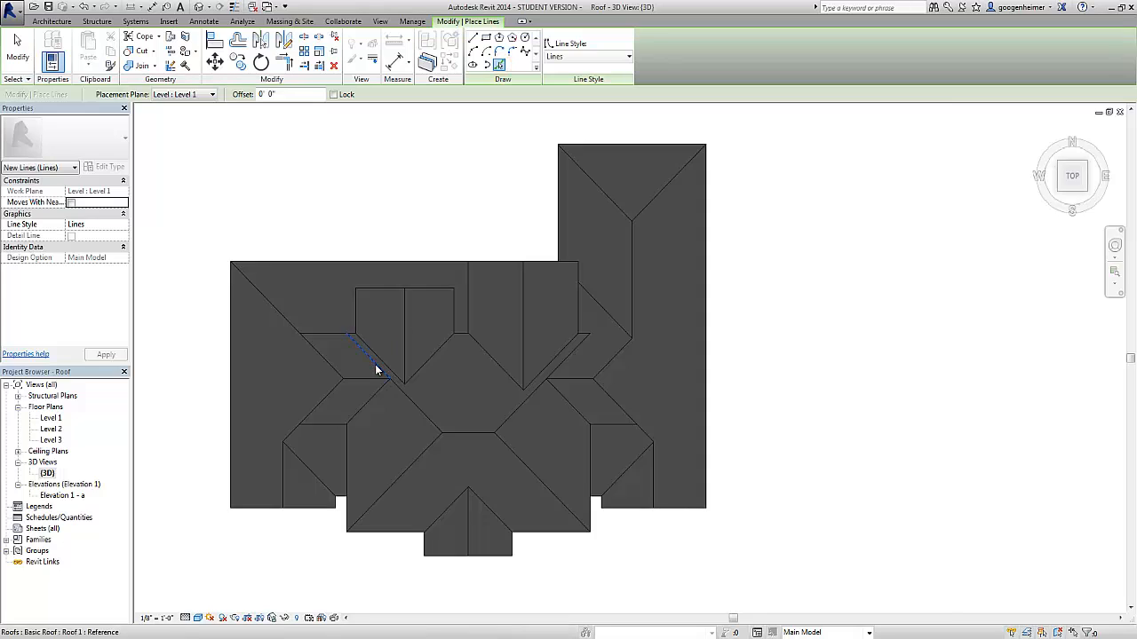
pyautogui.scroll(3, 375, 369)
pyautogui.click(399, 365)
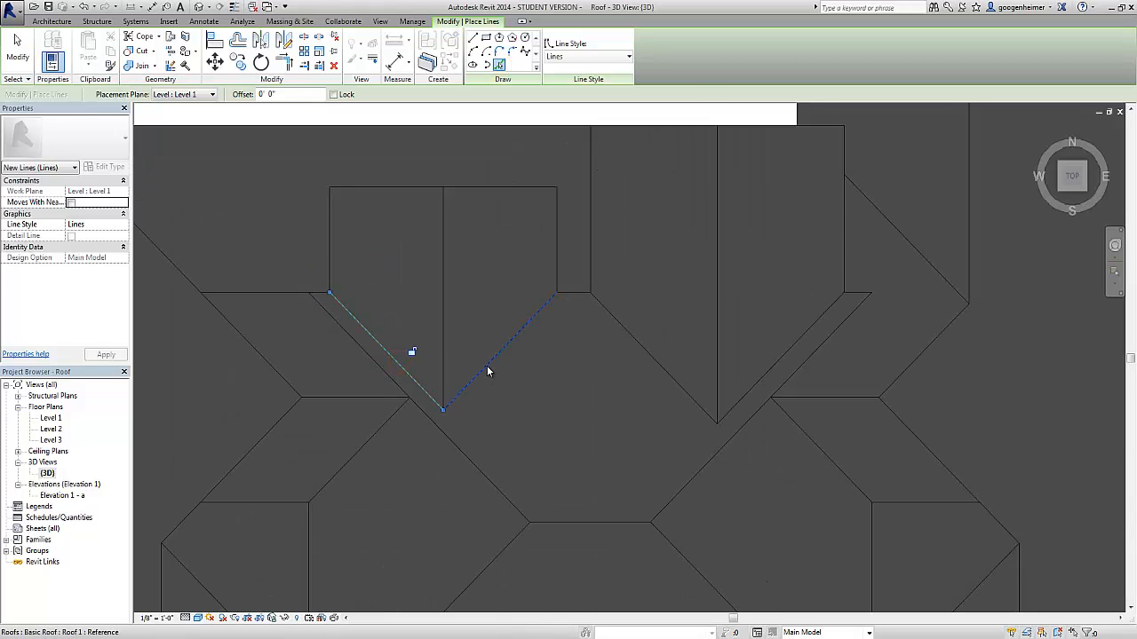
pyautogui.click(484, 372)
pyautogui.click(659, 370)
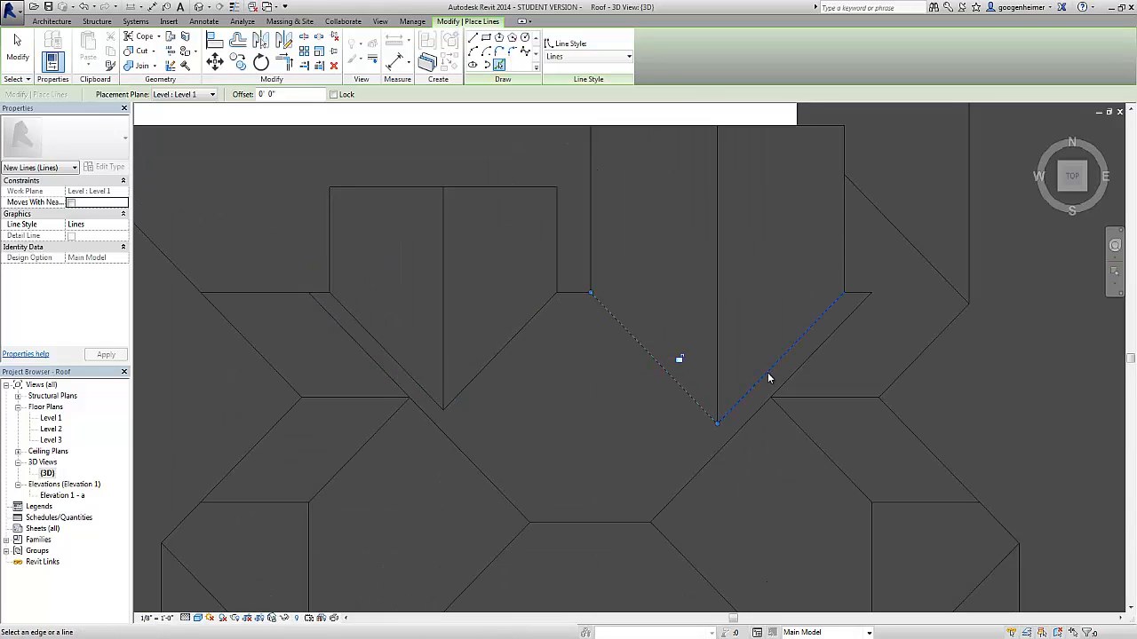
pyautogui.click(767, 372)
pyautogui.scroll(-2, 666, 394)
pyautogui.moveTo(672, 393); pyautogui.dragTo(533, 381, button='middle')
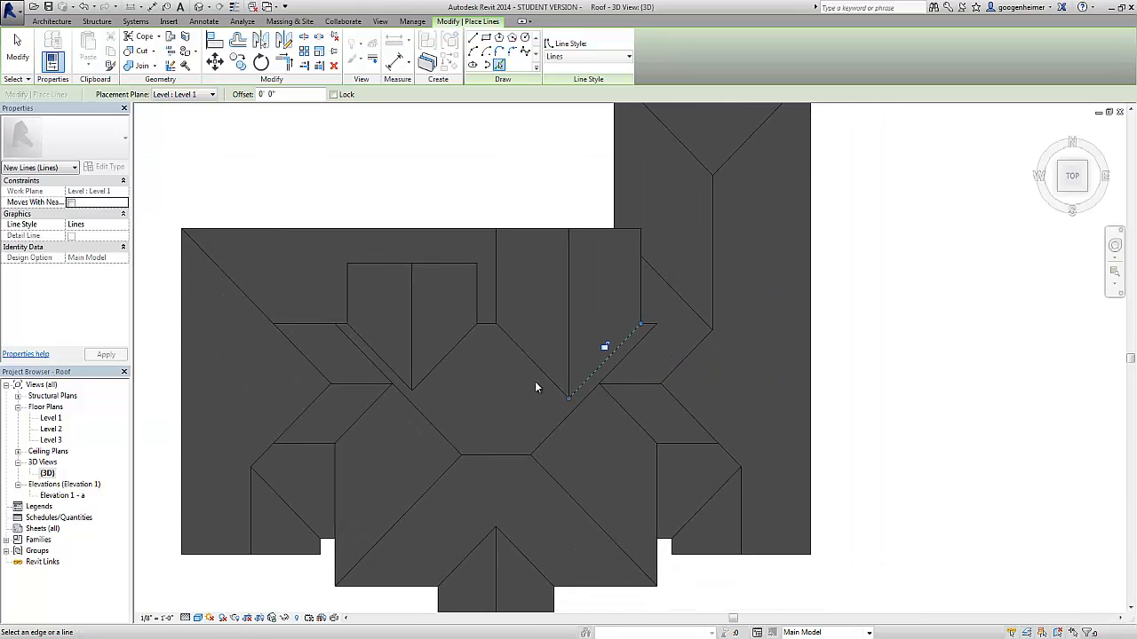
pyautogui.scroll(-1, 533, 381)
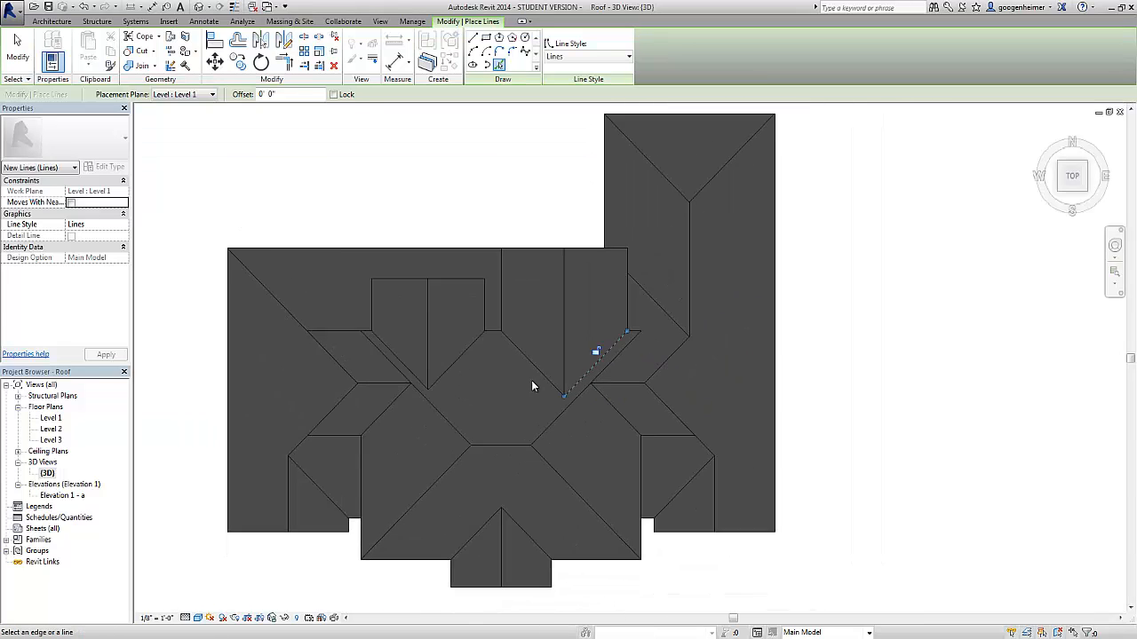
pyautogui.press('Escape')
pyautogui.press('Escape')
# Edit the smaller bump-out roof's footprint and pick its two valley lines as boundary lines that do not define slope
pyautogui.click(444, 322)
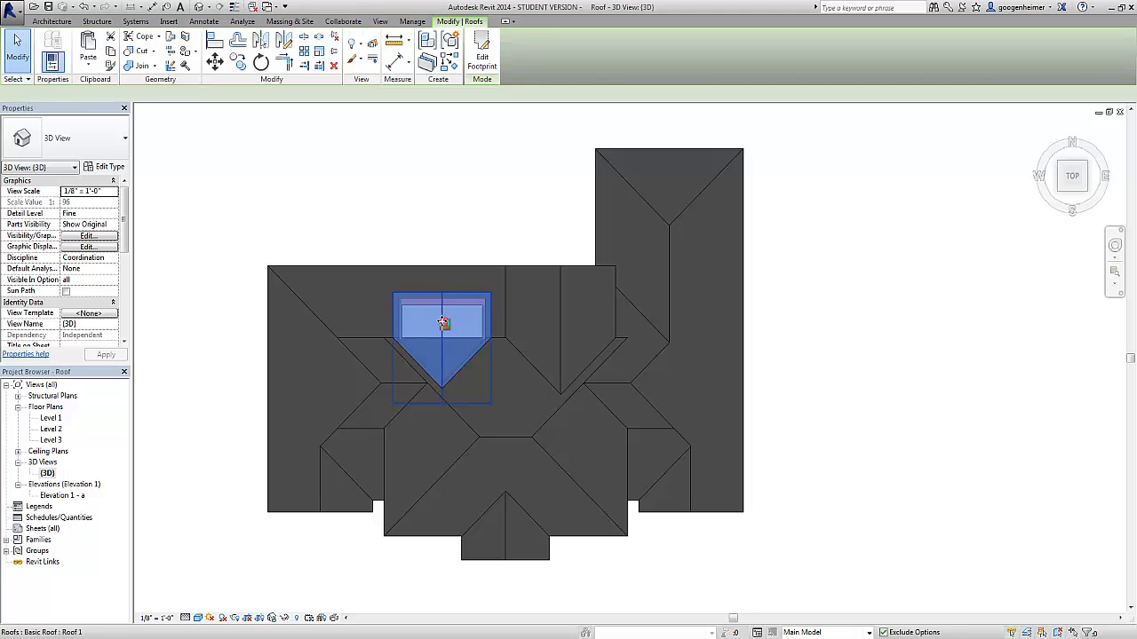
pyautogui.click(482, 55)
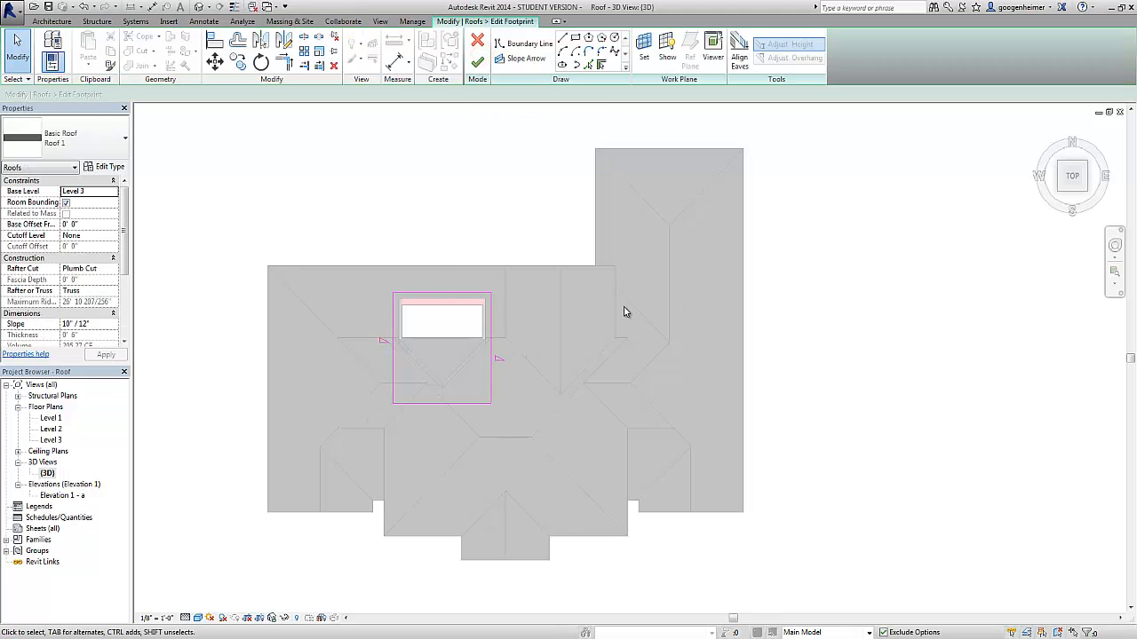
pyautogui.keyDown('shift'); pyautogui.moveTo(563, 341); pyautogui.dragTo(508, 346, button='middle'); pyautogui.keyUp('shift')
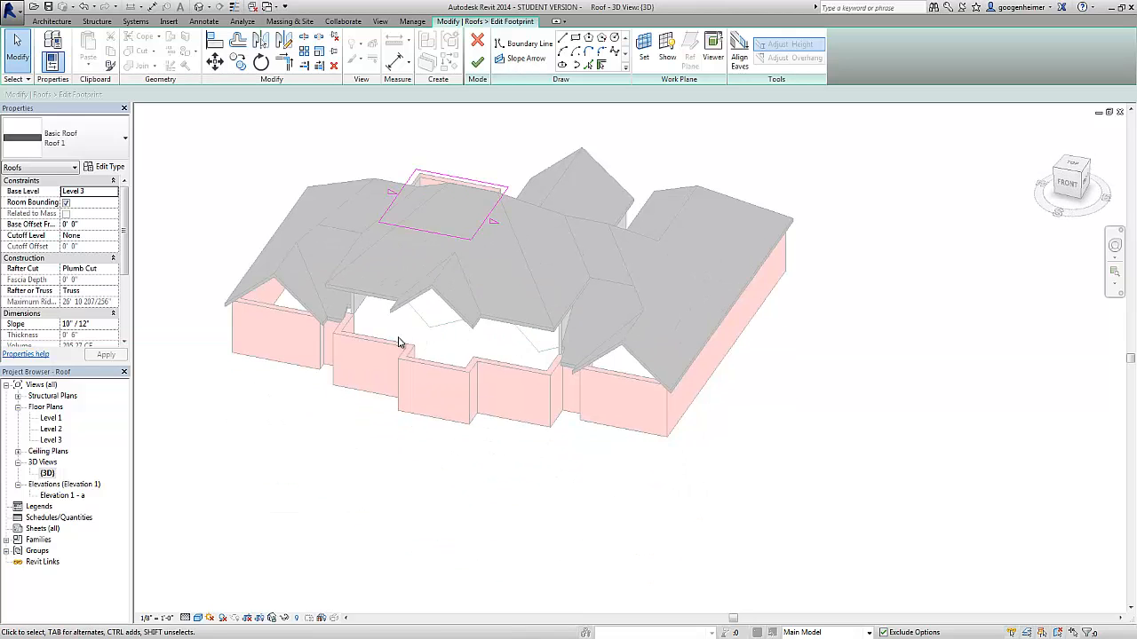
pyautogui.click(590, 67)
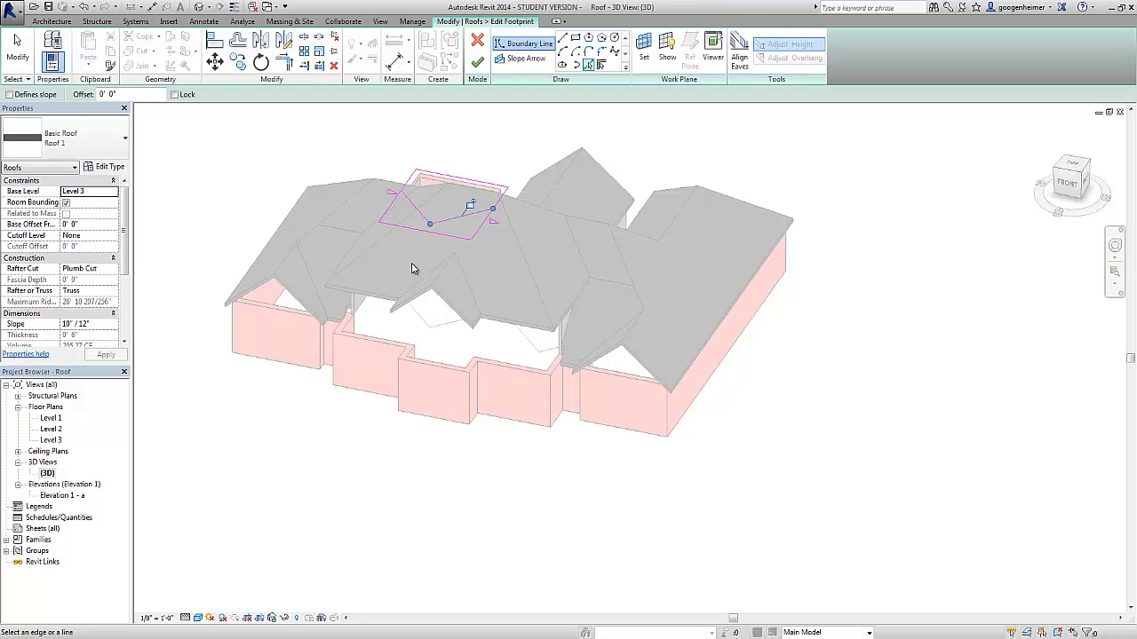
# Trim the smaller bump-out's side boundary lines to the two valley lines and delete the old south boundary line
pyautogui.press('t')
pyautogui.press('r')
pyautogui.click(501, 196)
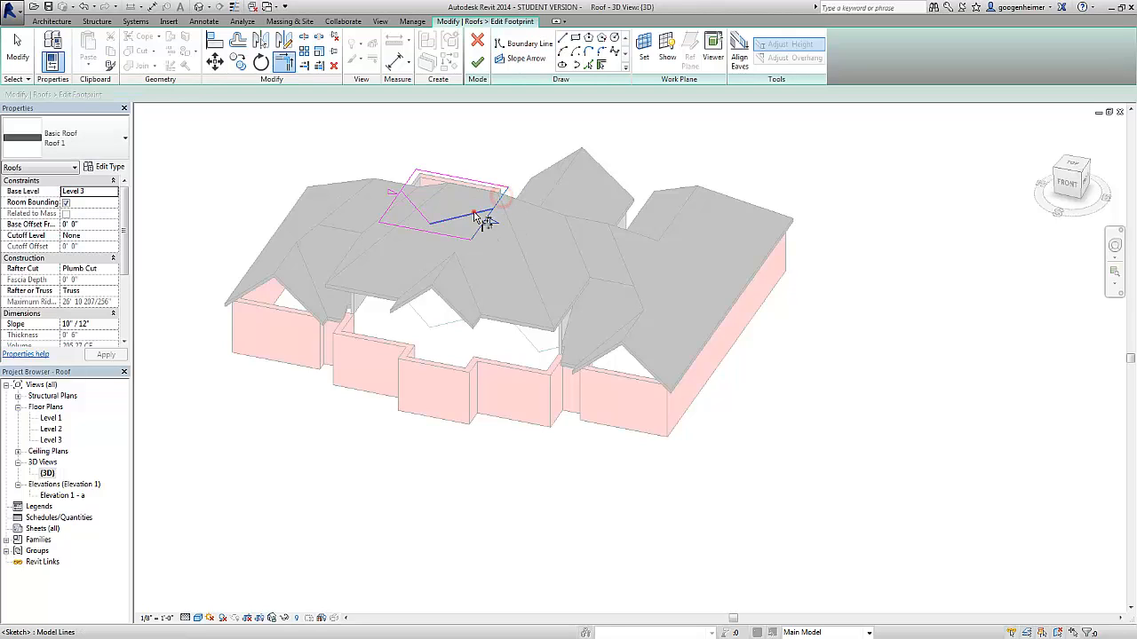
pyautogui.click(466, 221)
pyautogui.click(416, 214)
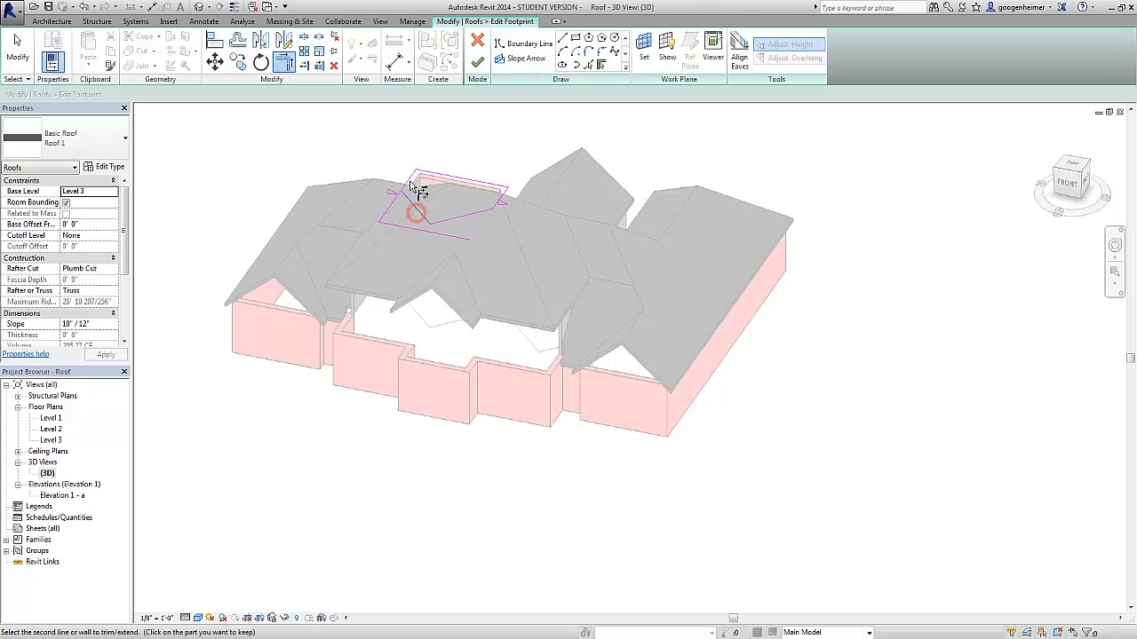
pyautogui.click(409, 181)
pyautogui.press('Escape')
pyautogui.click(409, 230)
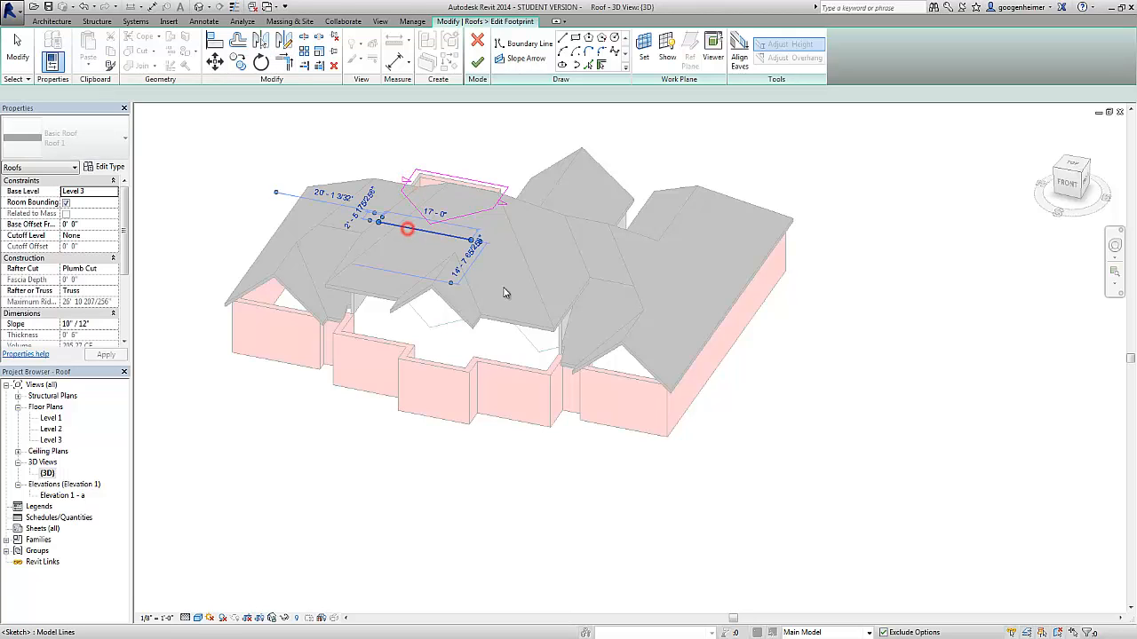
pyautogui.press('Delete')
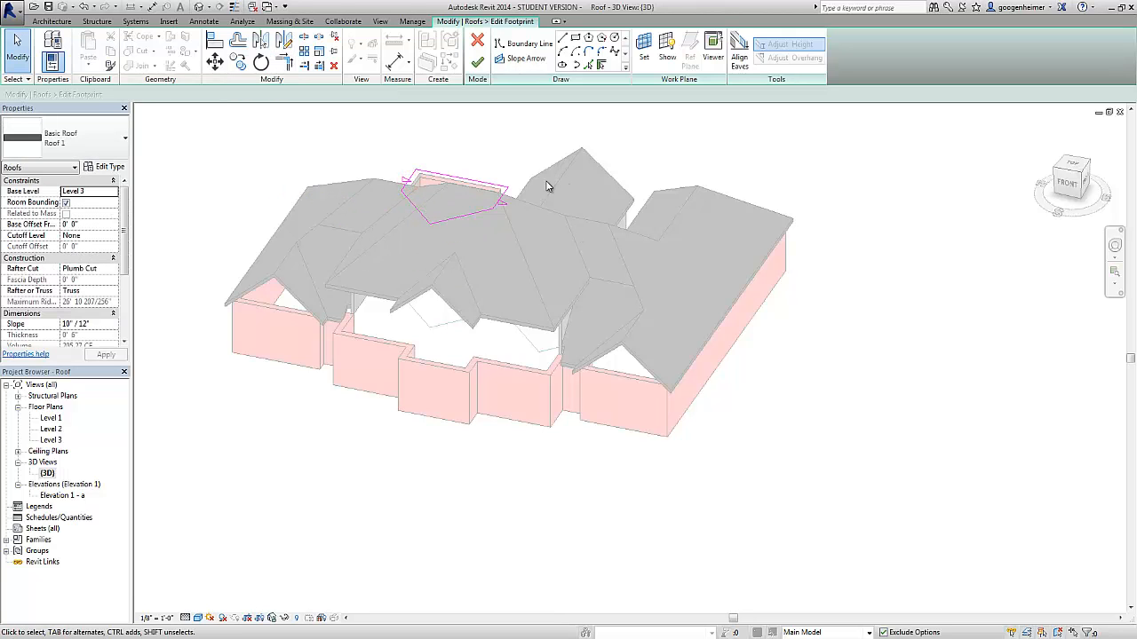
# Finish the smaller bump-out's footprint, and pick the two valley lines as non-sloping boundary lines in the larger bump-out roof's footprint
pyautogui.click(477, 66)
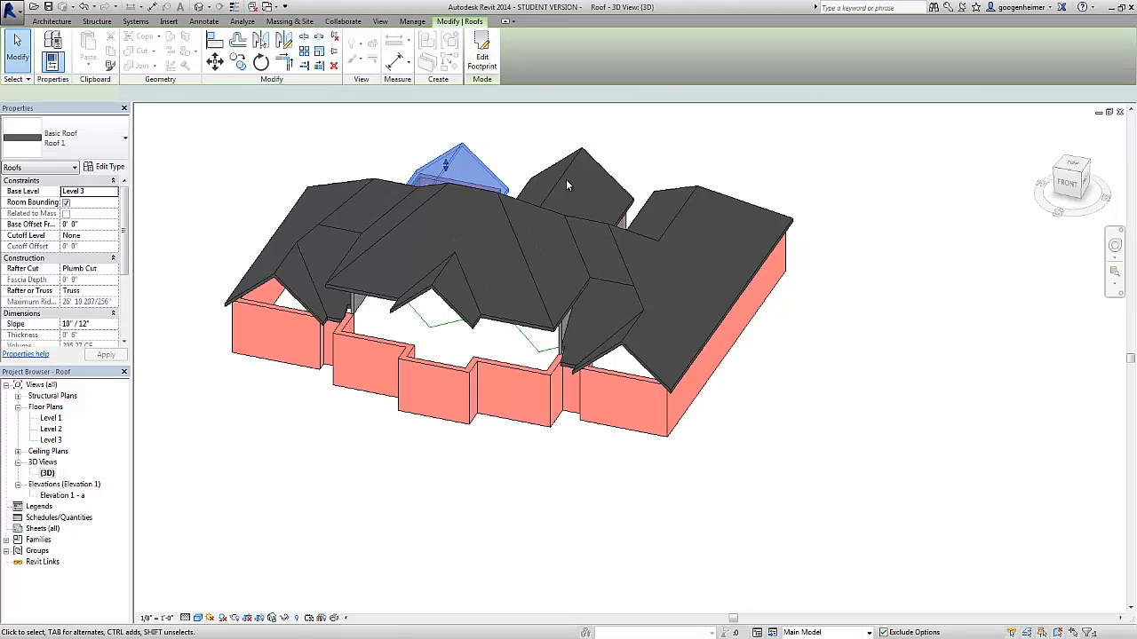
pyautogui.doubleClick(556, 181)
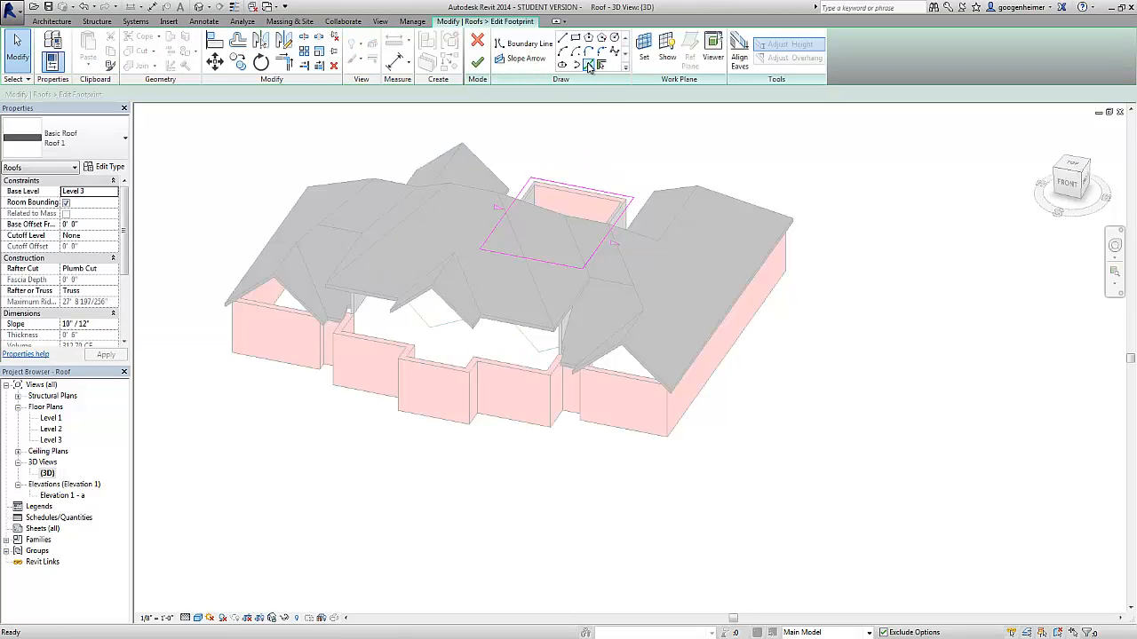
pyautogui.click(523, 333)
pyautogui.click(550, 349)
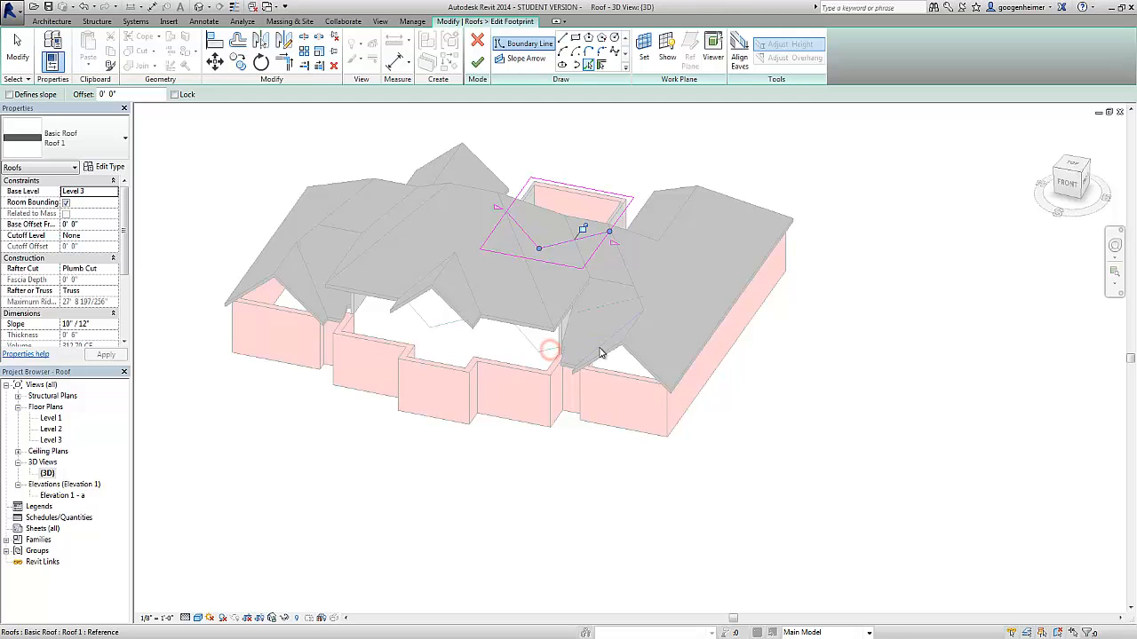
# Trim the larger bump-out's side boundary lines to the two valley lines, delete the old south boundary line and finish the footprint
pyautogui.press('t')
pyautogui.press('r')
pyautogui.click(627, 208)
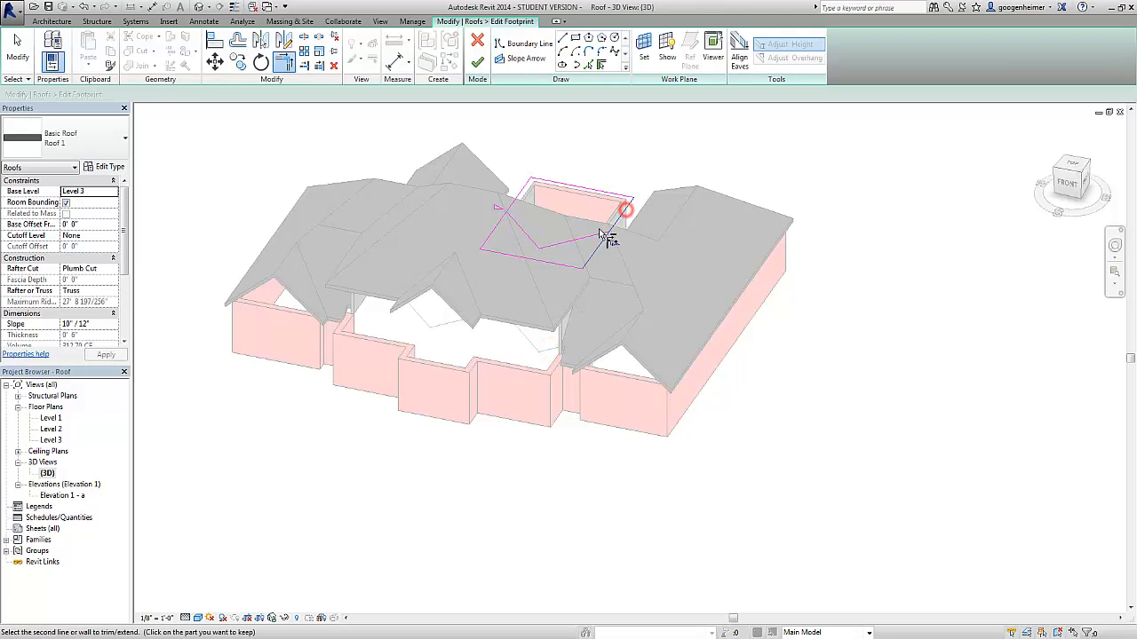
pyautogui.click(595, 234)
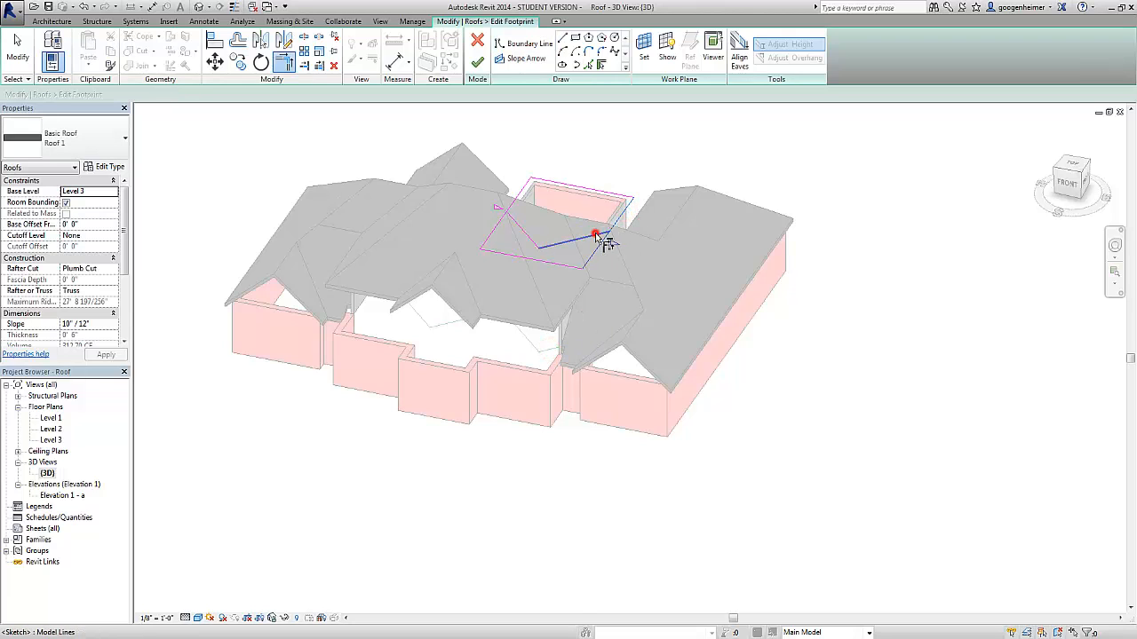
pyautogui.click(515, 222)
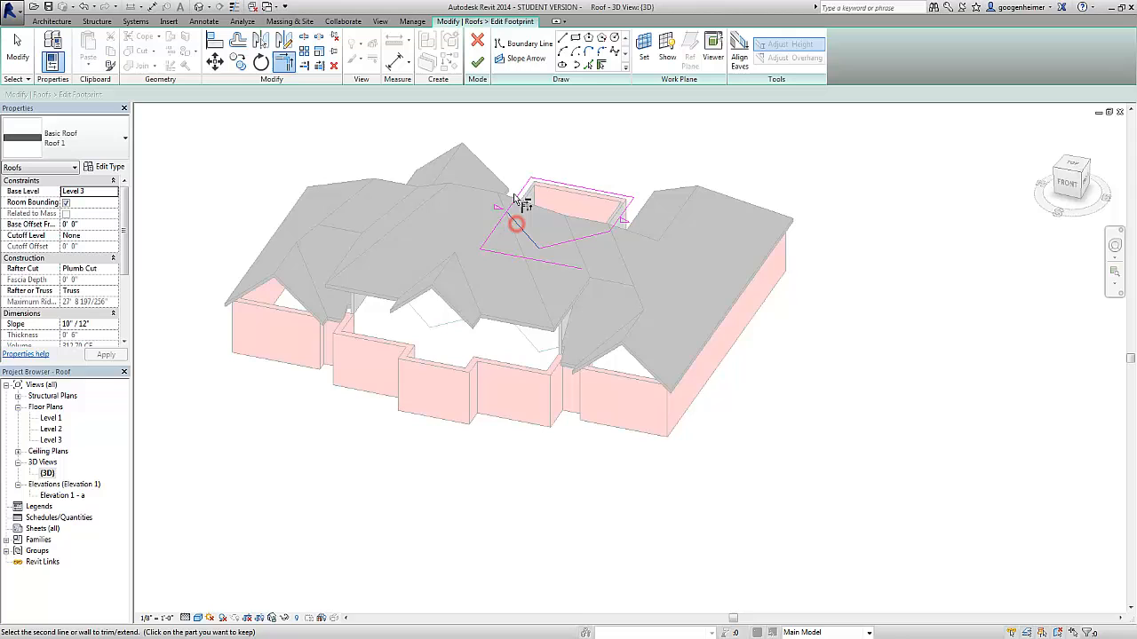
pyautogui.click(515, 255)
pyautogui.press('Escape')
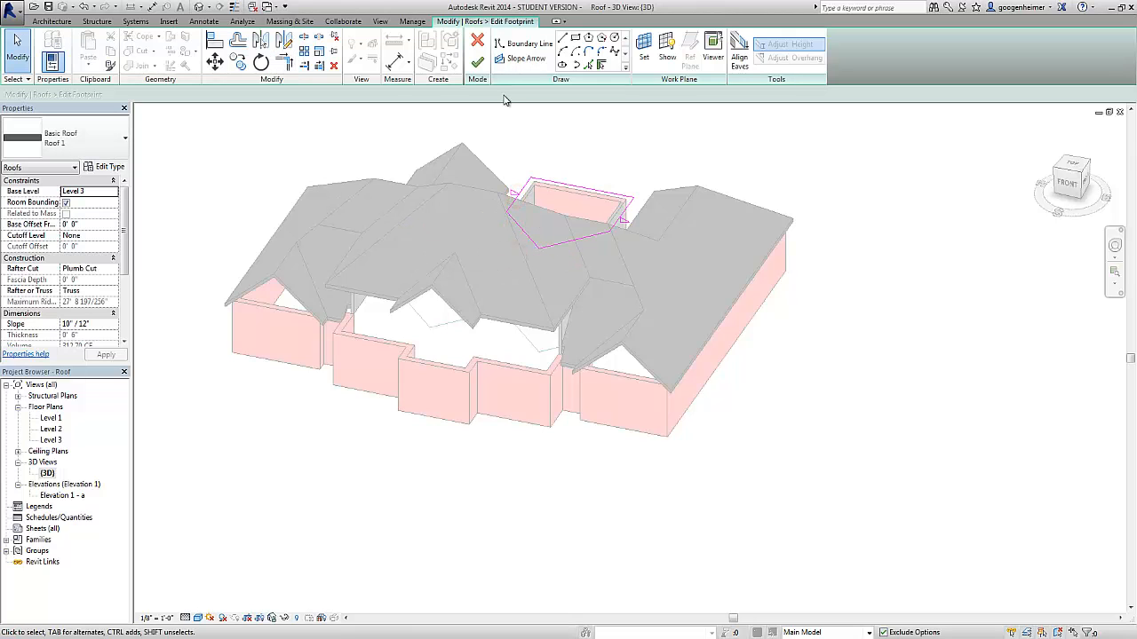
pyautogui.click(478, 62)
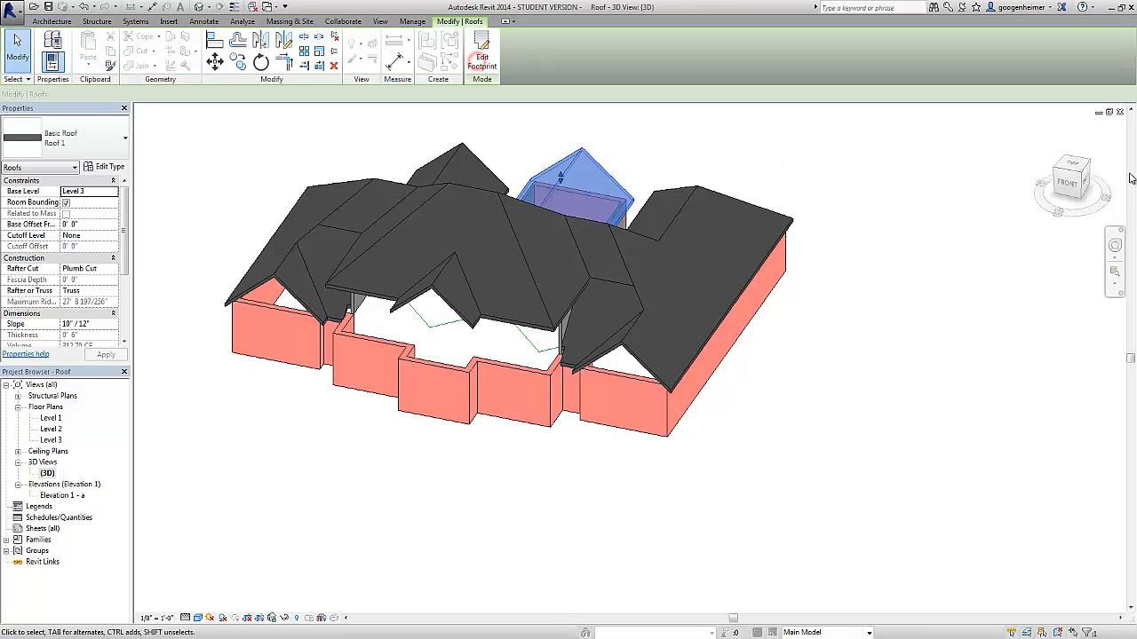
# Edit the central roof's footprint from the top view and split its rear boundary line near the ridges of both bump-outs
pyautogui.click(1075, 165)
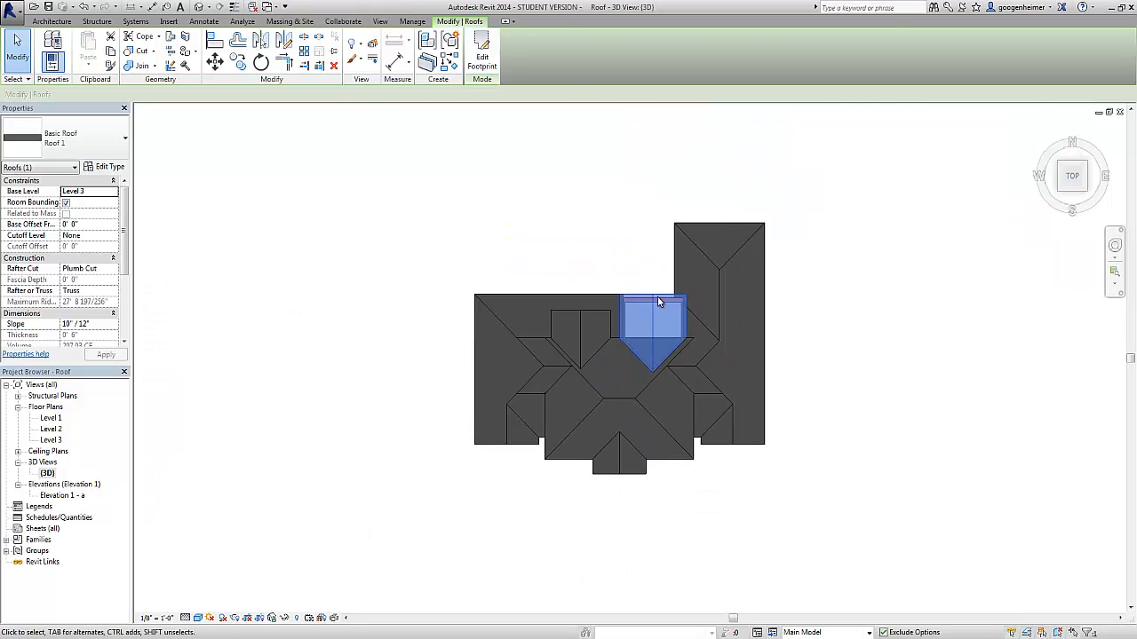
pyautogui.click(590, 232)
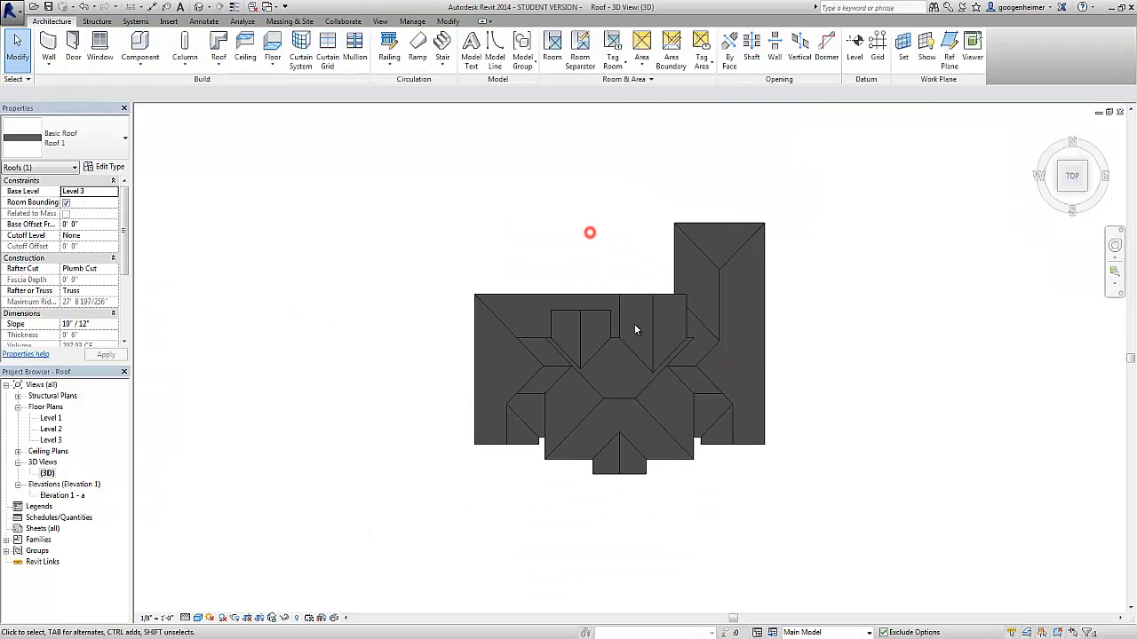
pyautogui.moveTo(635, 329); pyautogui.dragTo(510, 352, button='middle')
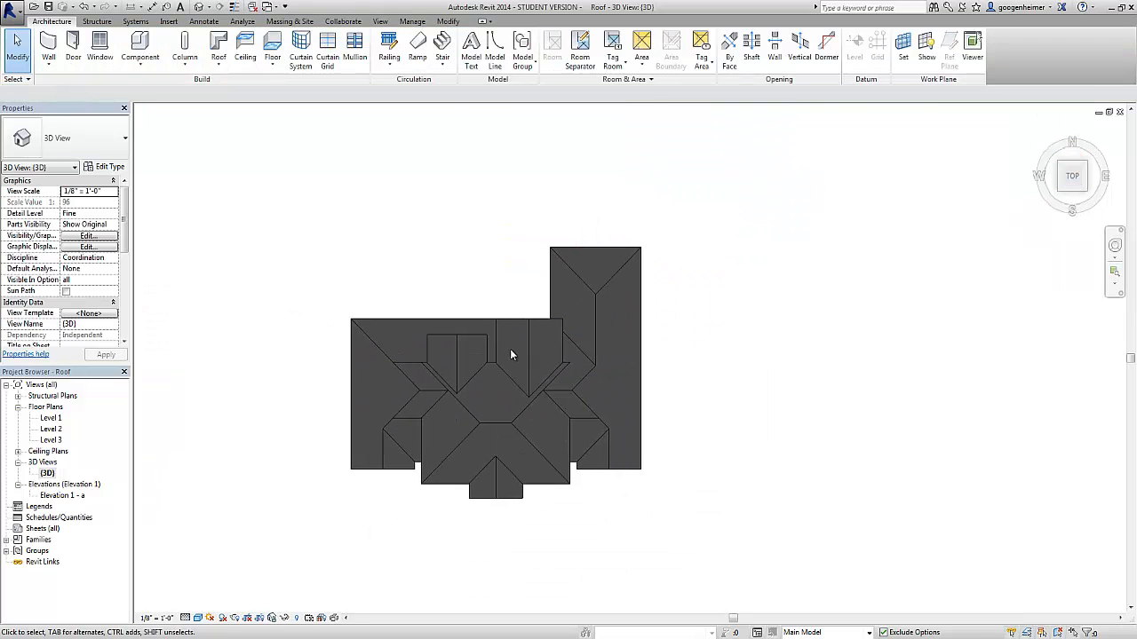
pyautogui.click(489, 424)
pyautogui.scroll(2, 489, 423)
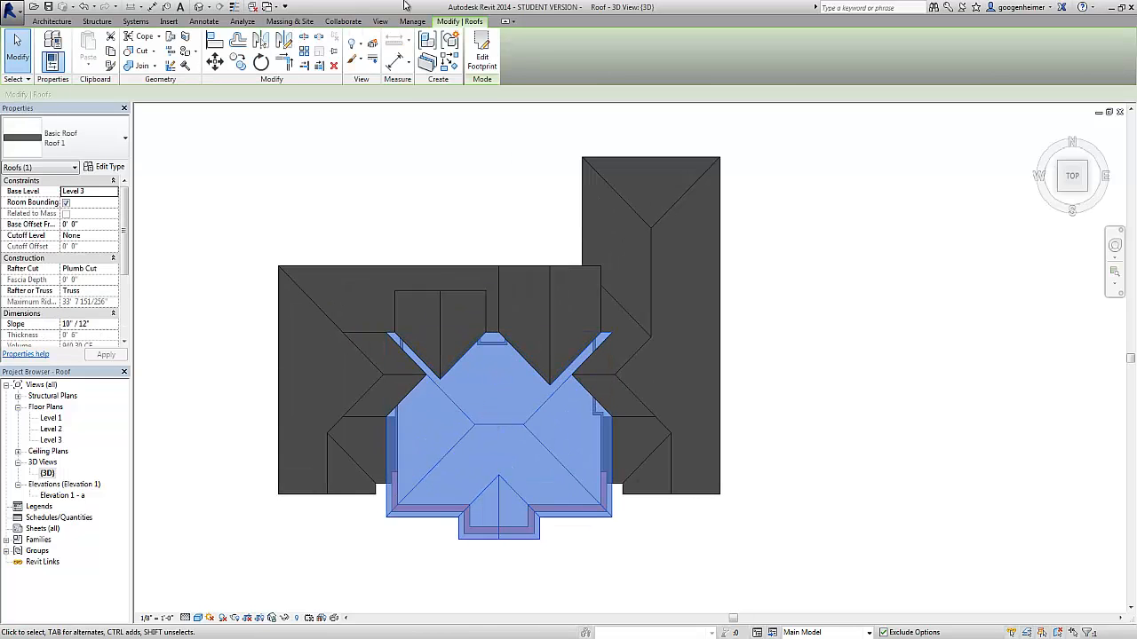
pyautogui.click(481, 52)
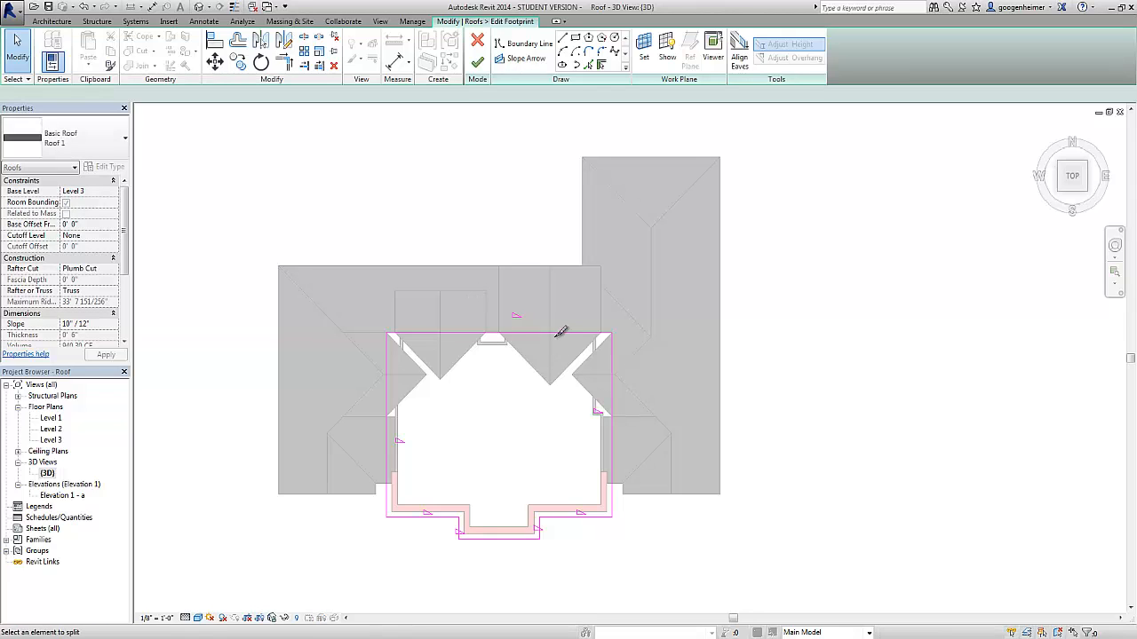
pyautogui.press('s')
pyautogui.press('l')
pyautogui.click(441, 333)
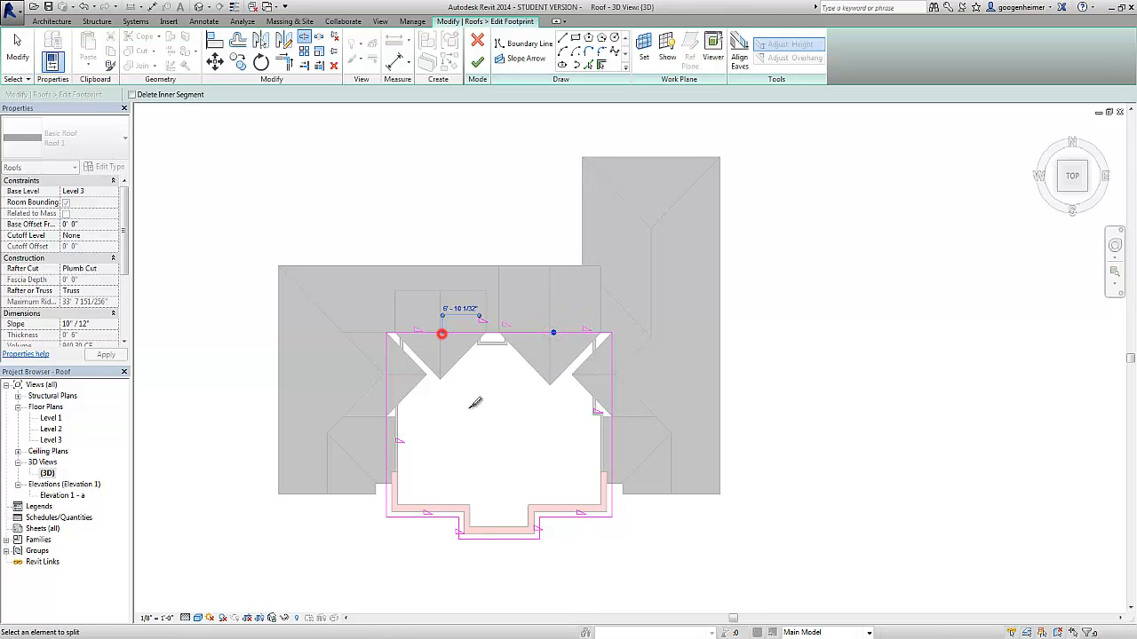
# Pick the valley edges along both bump-outs and the east and west connecting gables as boundary lines that do not define slope
pyautogui.click(592, 68)
pyautogui.scroll(2, 578, 391)
pyautogui.click(576, 379)
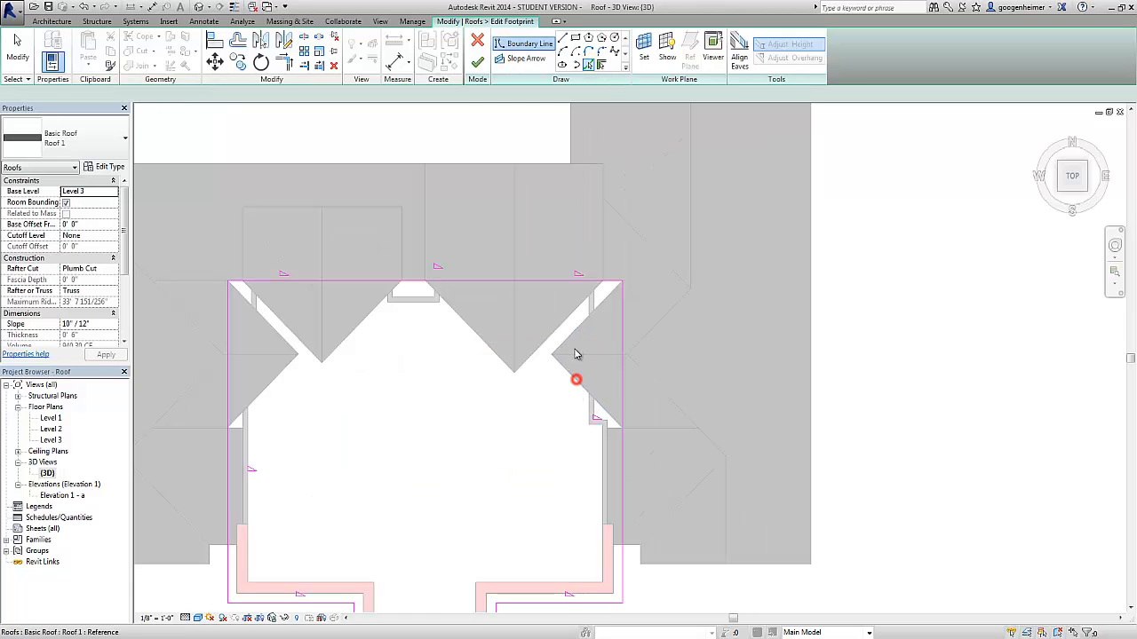
pyautogui.click(573, 333)
pyautogui.click(565, 320)
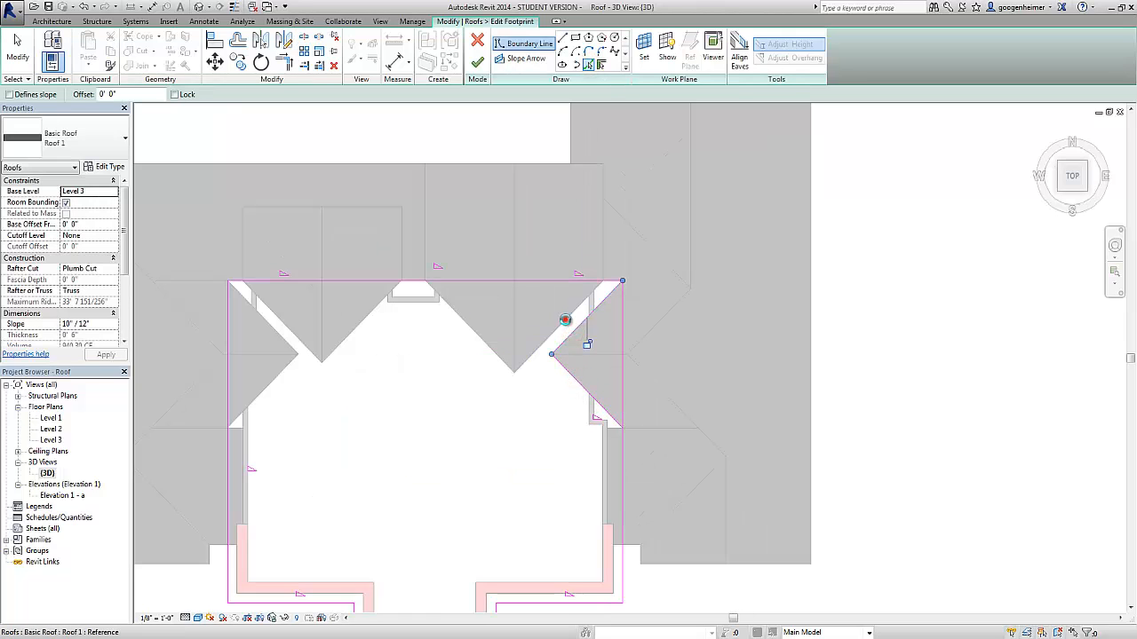
pyautogui.click(474, 331)
pyautogui.click(369, 309)
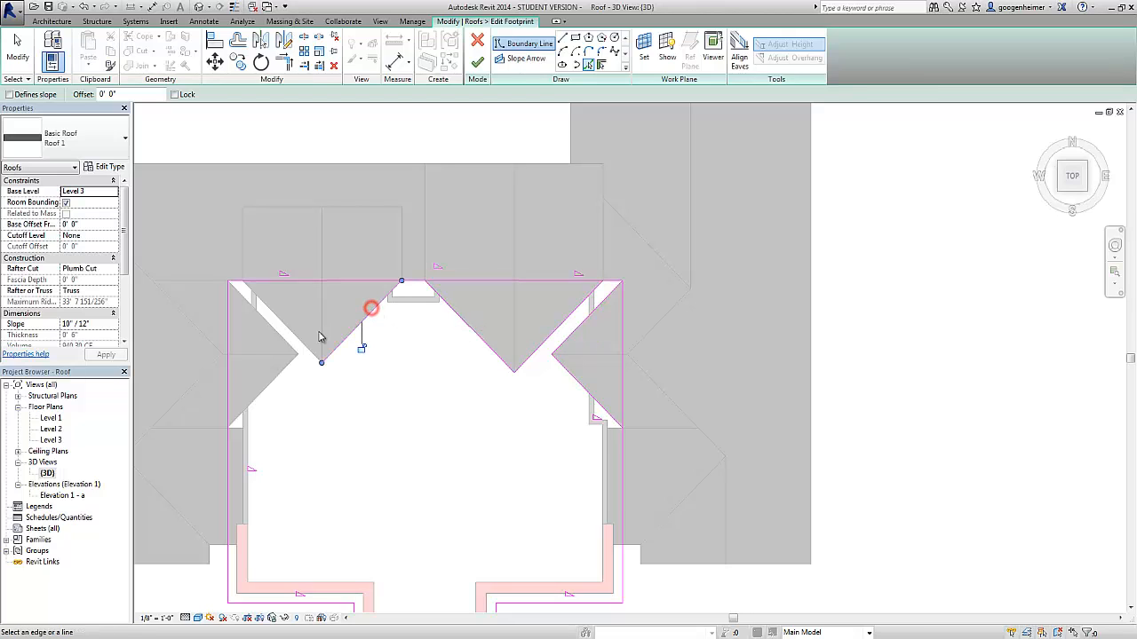
pyautogui.click(298, 337)
pyautogui.click(275, 333)
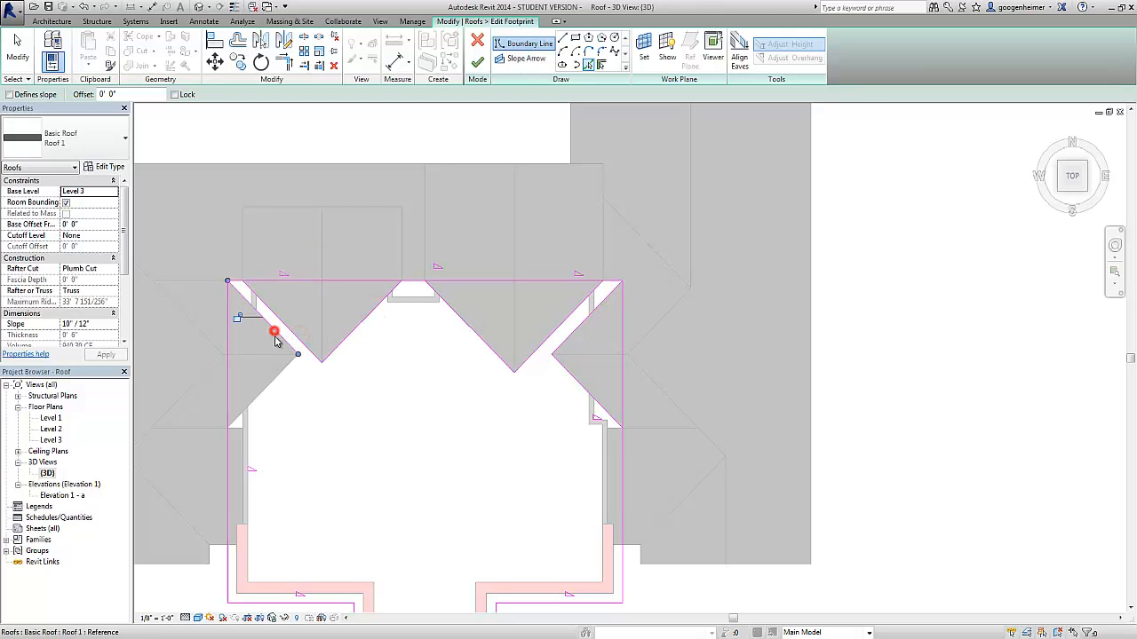
pyautogui.click(283, 366)
# Trim the central roof's east side line and the eastern rear segment to the adjoining valley lines
pyautogui.scroll(-1, 396, 406)
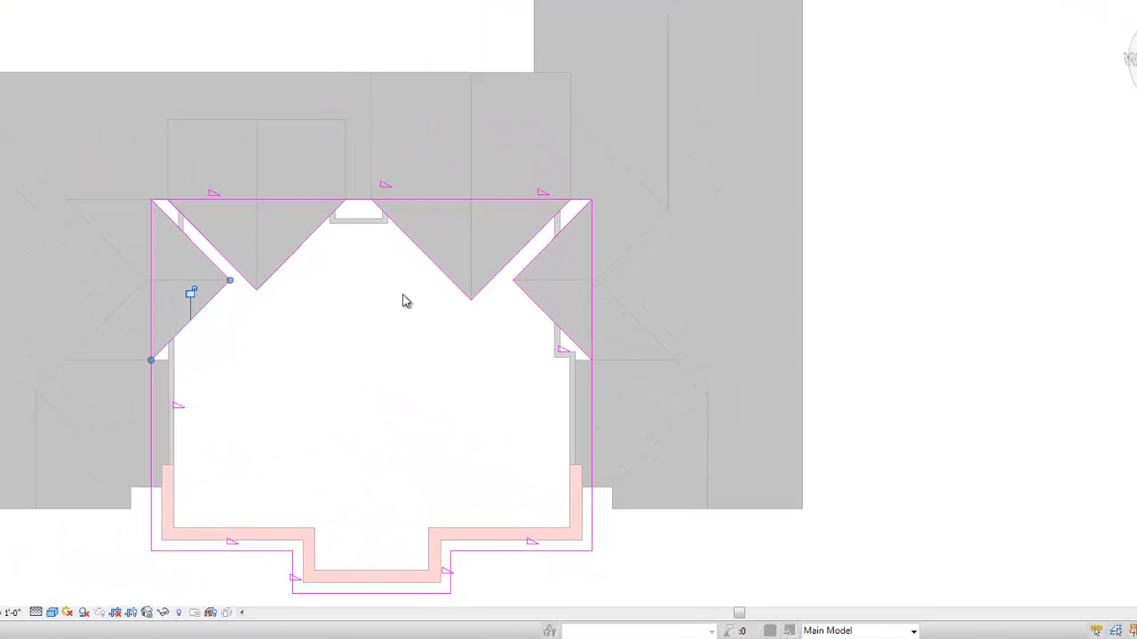
pyautogui.click(594, 383)
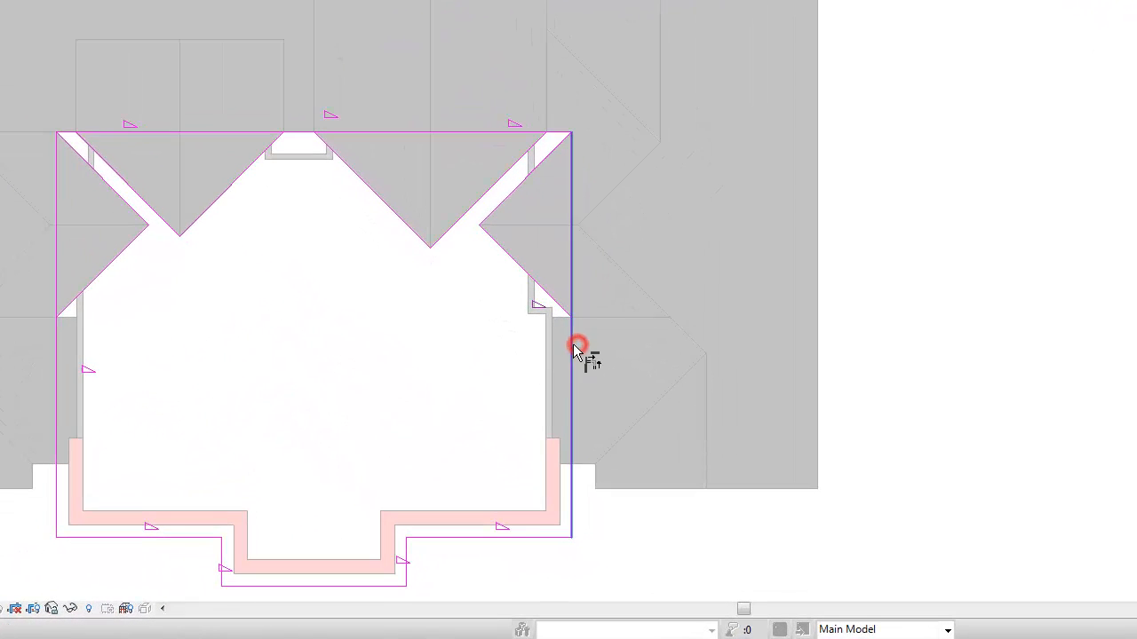
pyautogui.click(544, 292)
pyautogui.click(533, 178)
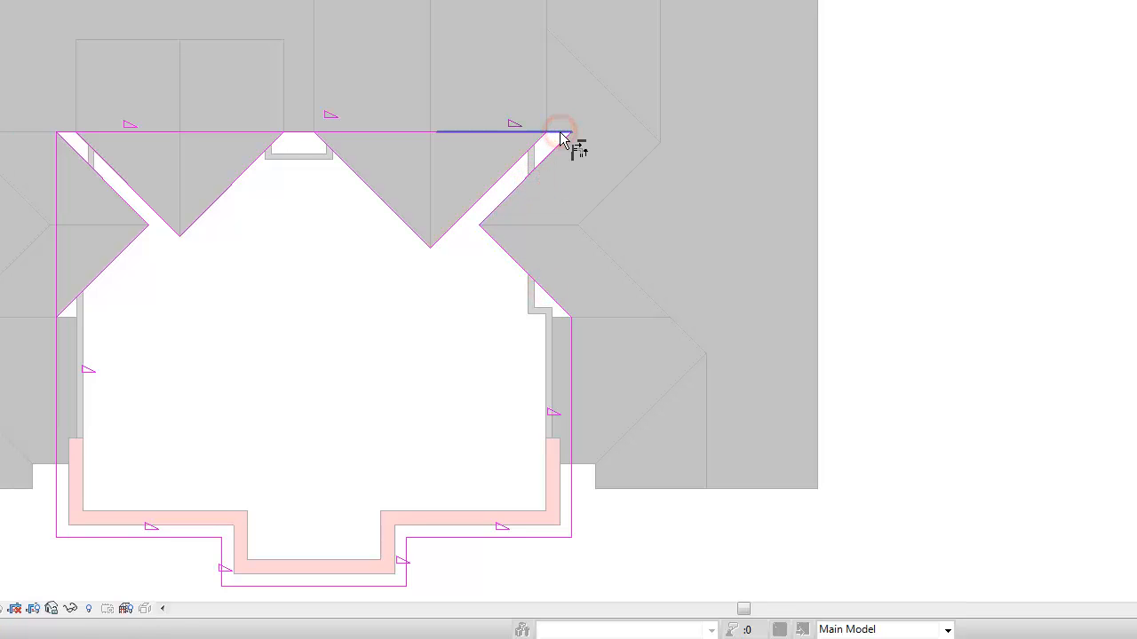
pyautogui.click(561, 134)
pyautogui.click(539, 145)
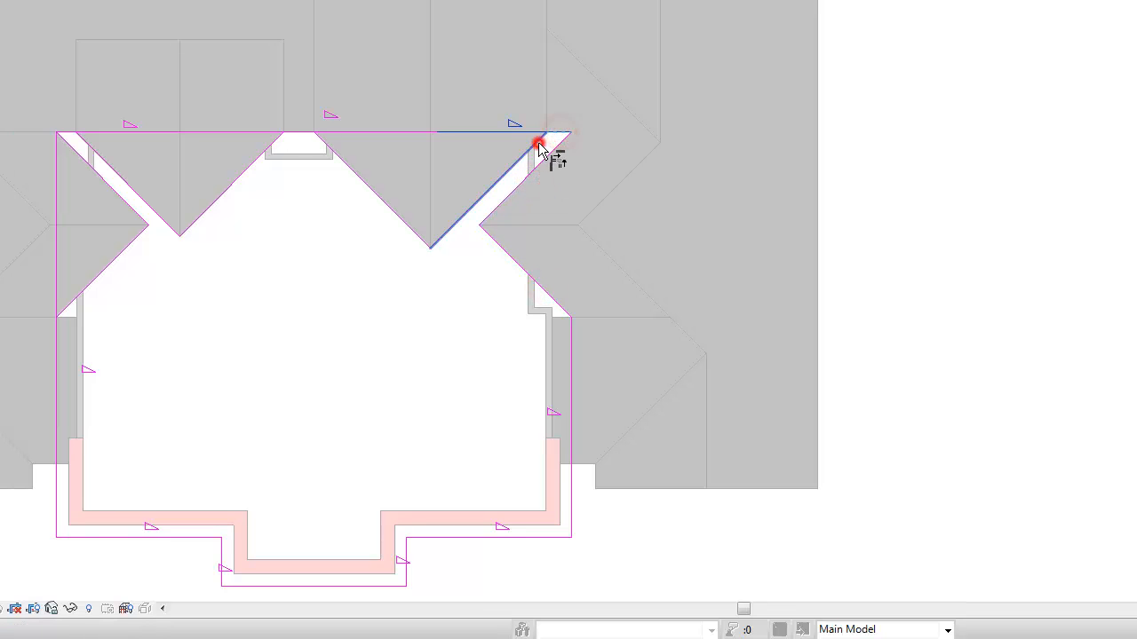
# Trim the middle and western rear segments and the west side line to their valley lines, and finish the central roof's footprint
pyautogui.click(351, 176)
pyautogui.click(298, 132)
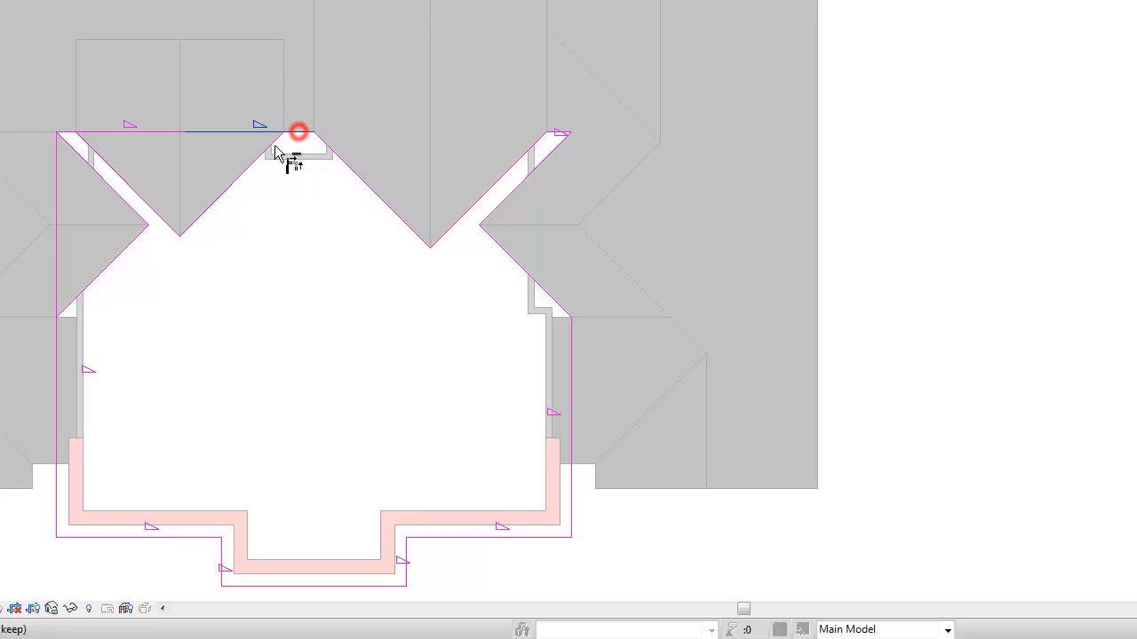
pyautogui.click(266, 147)
pyautogui.click(88, 147)
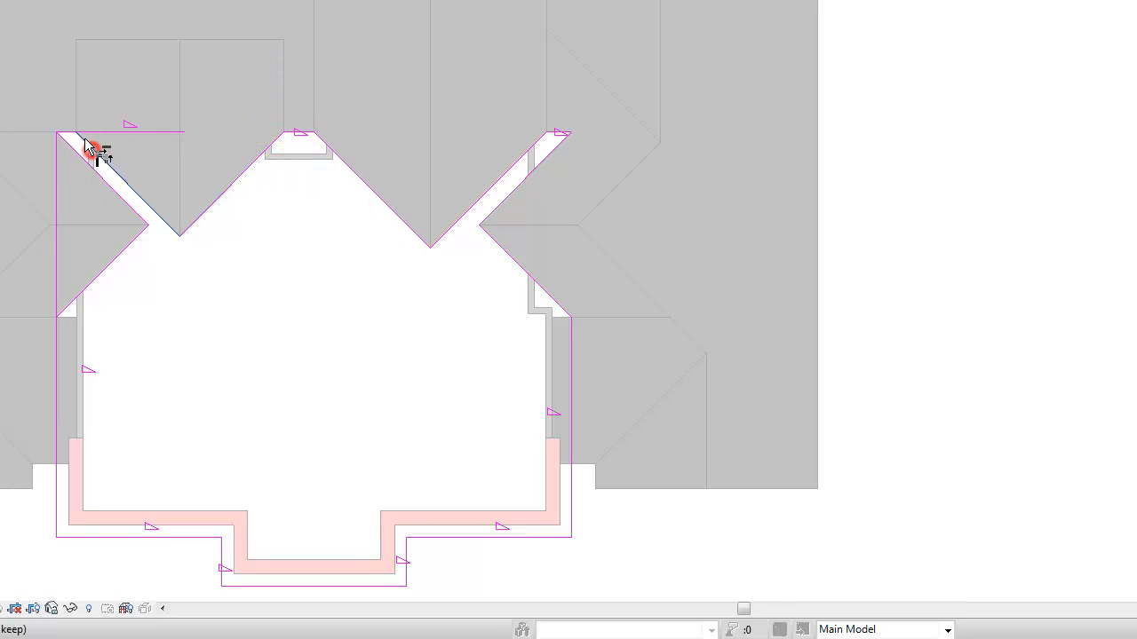
pyautogui.click(71, 133)
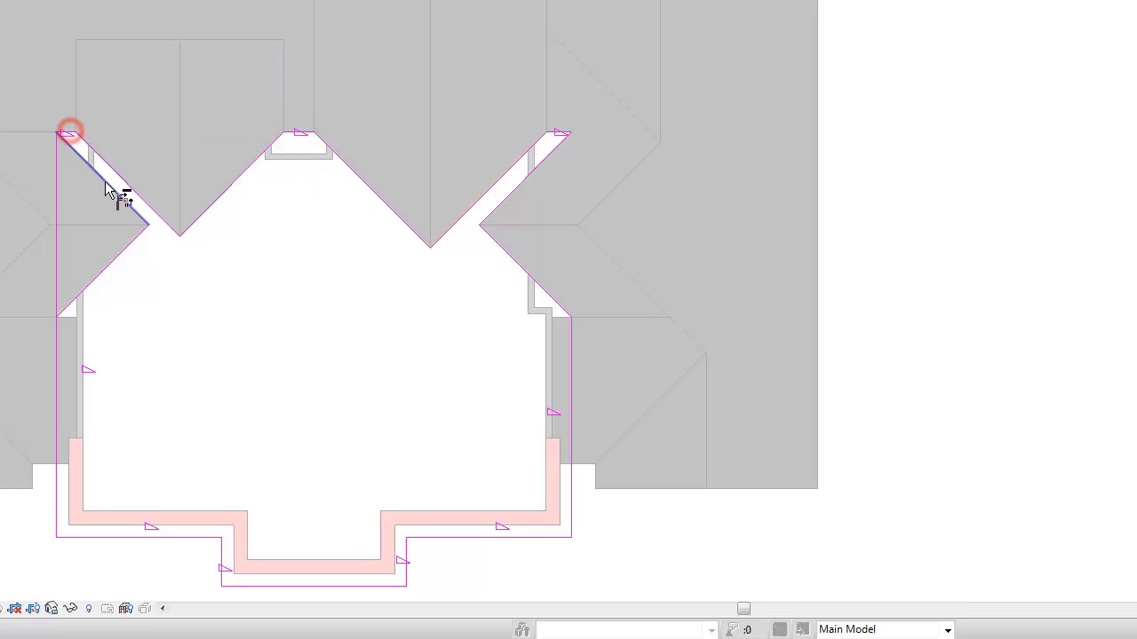
pyautogui.click(61, 312)
pyautogui.click(56, 325)
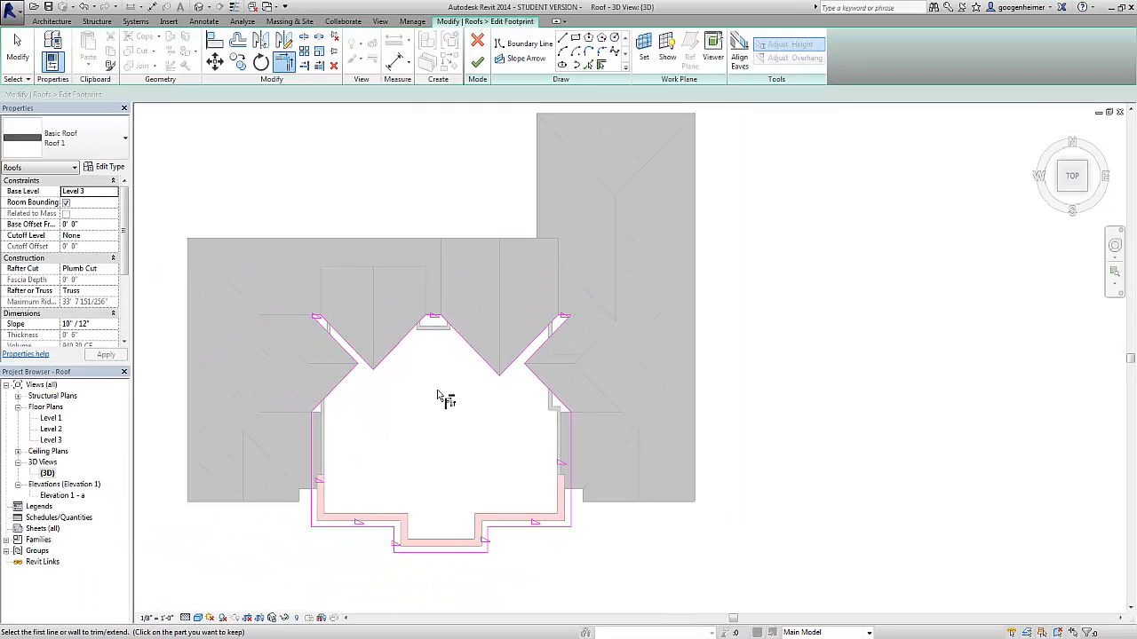
pyautogui.moveTo(364, 329); pyautogui.dragTo(386, 320, button='middle')
pyautogui.press('Escape')
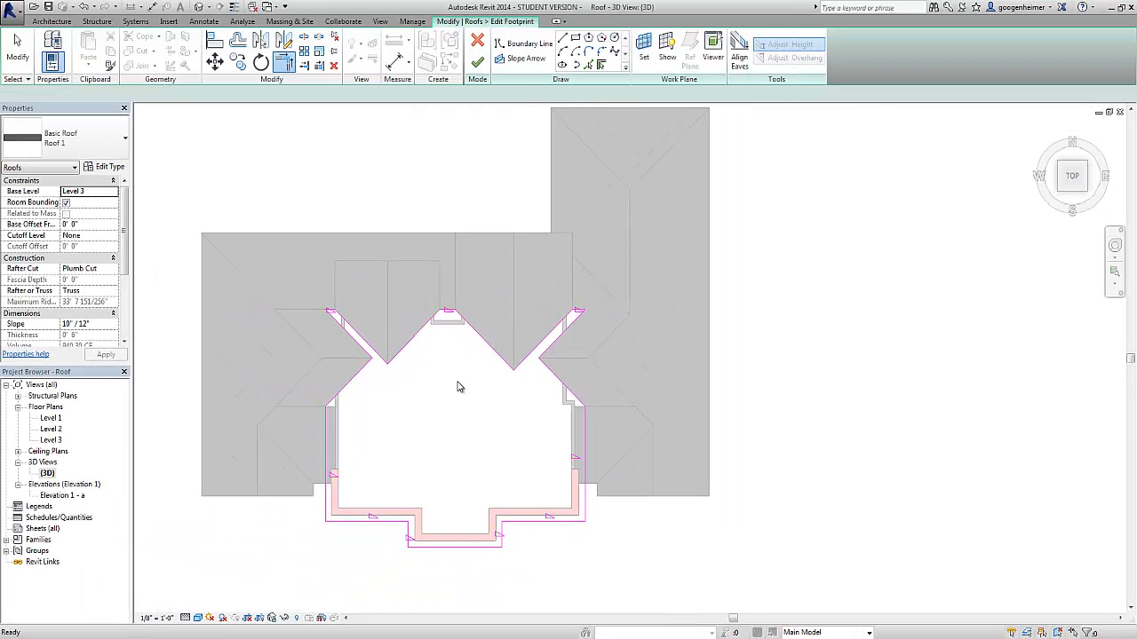
pyautogui.moveTo(716, 552)
pyautogui.mouseDown()
pyautogui.moveTo(413, 401)
pyautogui.moveTo(239, 229)
pyautogui.mouseUp()
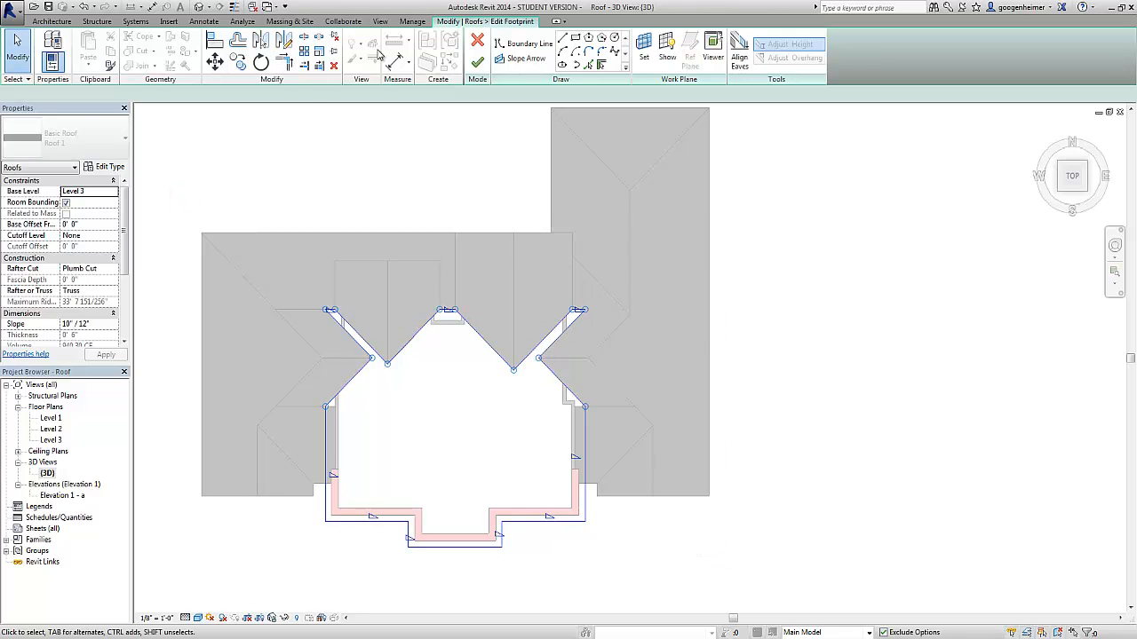
pyautogui.click(477, 62)
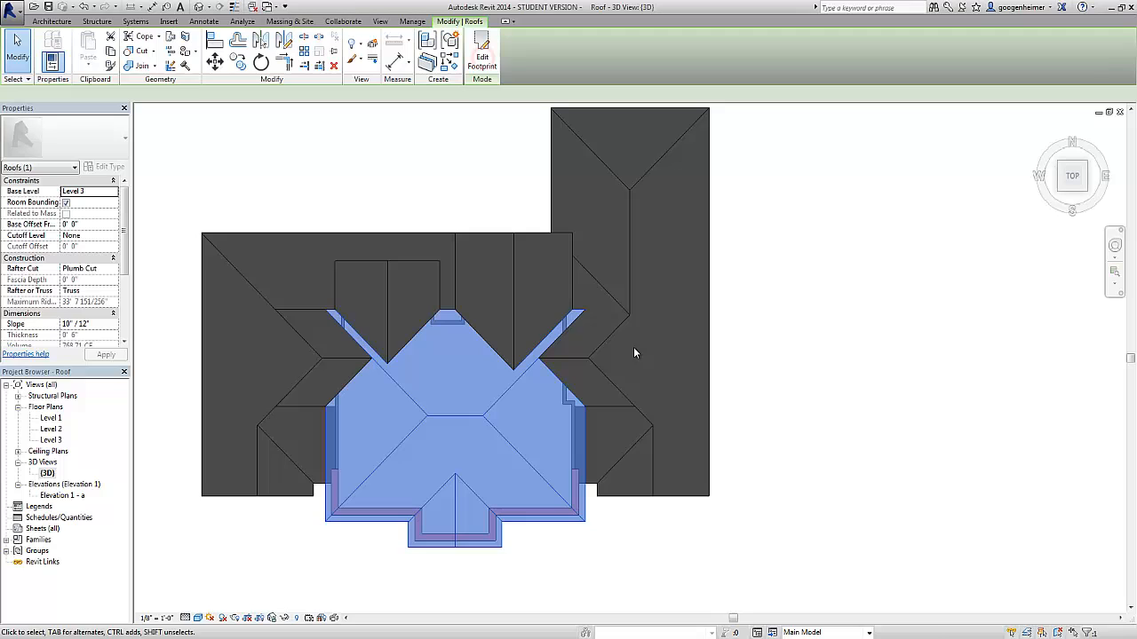
# Join the geometry of the west wing roof to the connecting gable roof, and the connecting gable roof to the central roof
pyautogui.click(154, 67)
pyautogui.click(178, 94)
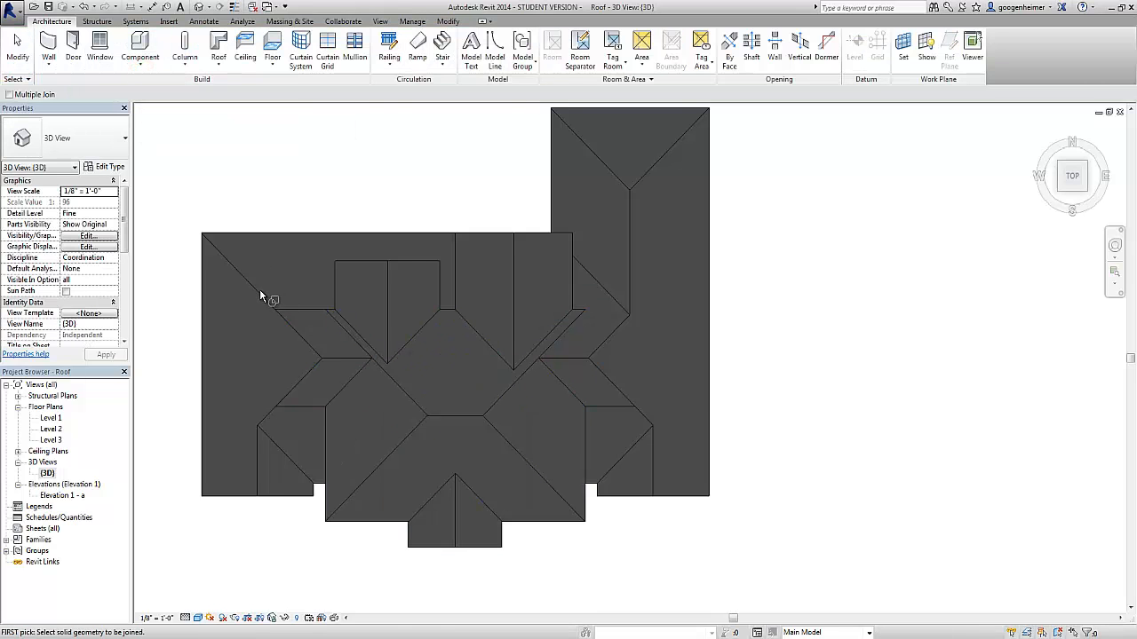
pyautogui.click(254, 290)
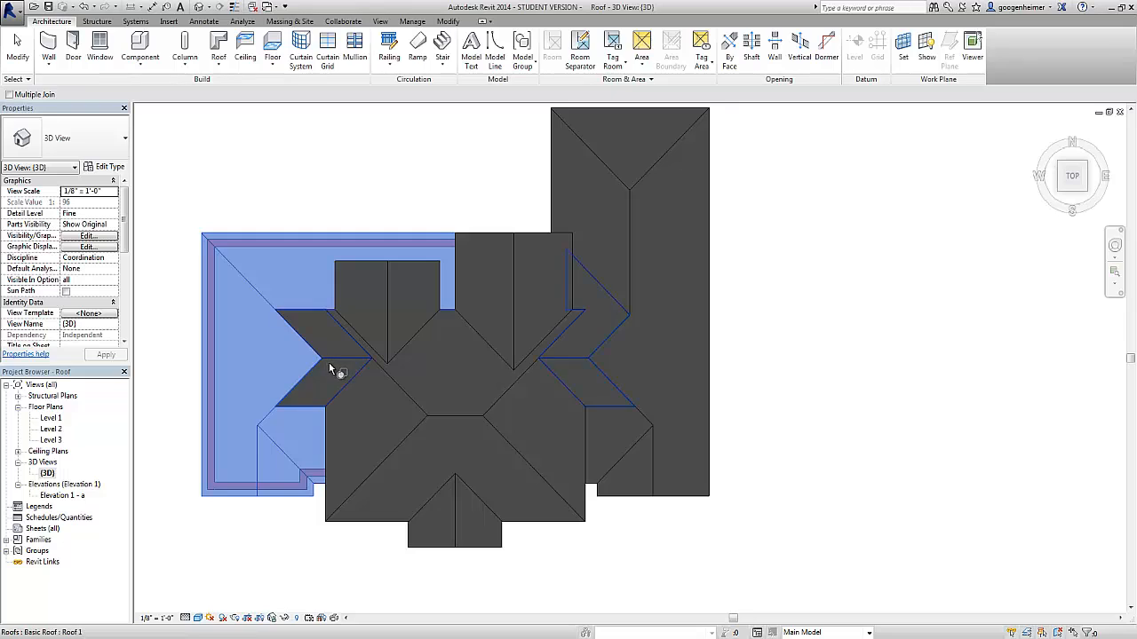
pyautogui.click(329, 363)
pyautogui.click(331, 360)
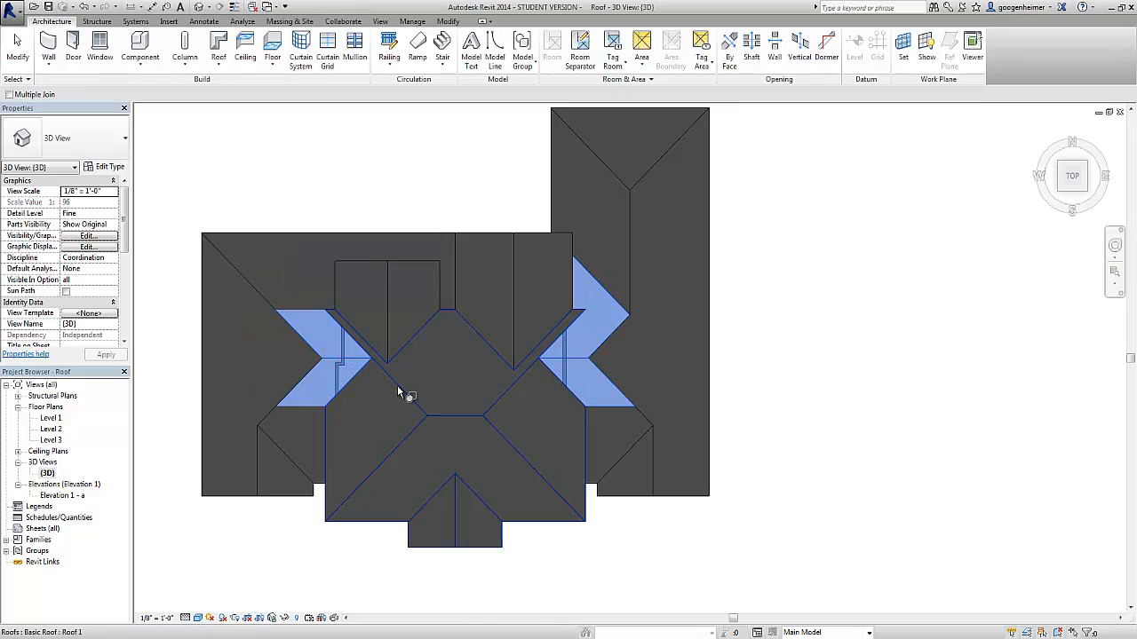
pyautogui.click(398, 387)
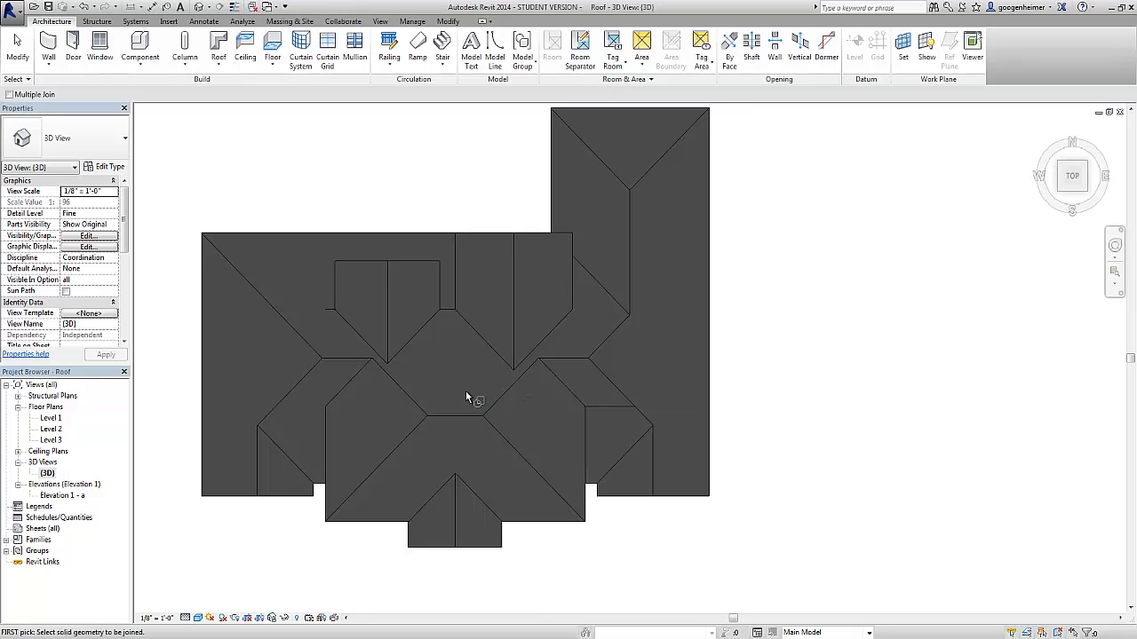
# Join the geometry of the central roof to the east wing roof, and the east wing roof to the connecting gable roof
pyautogui.click(457, 421)
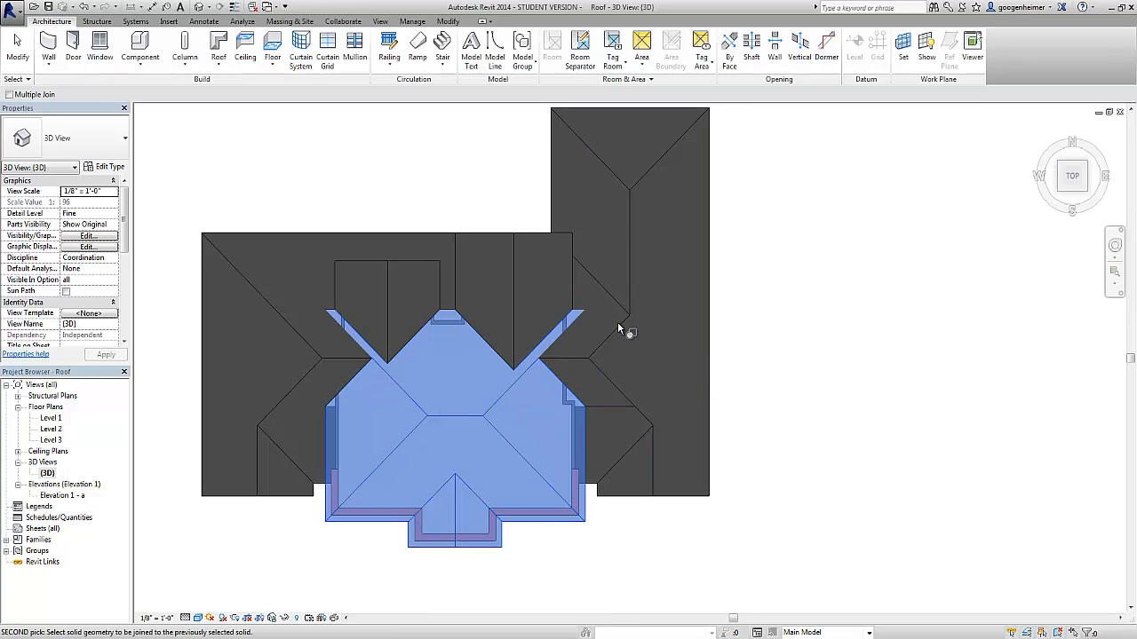
pyautogui.click(629, 298)
pyautogui.click(629, 299)
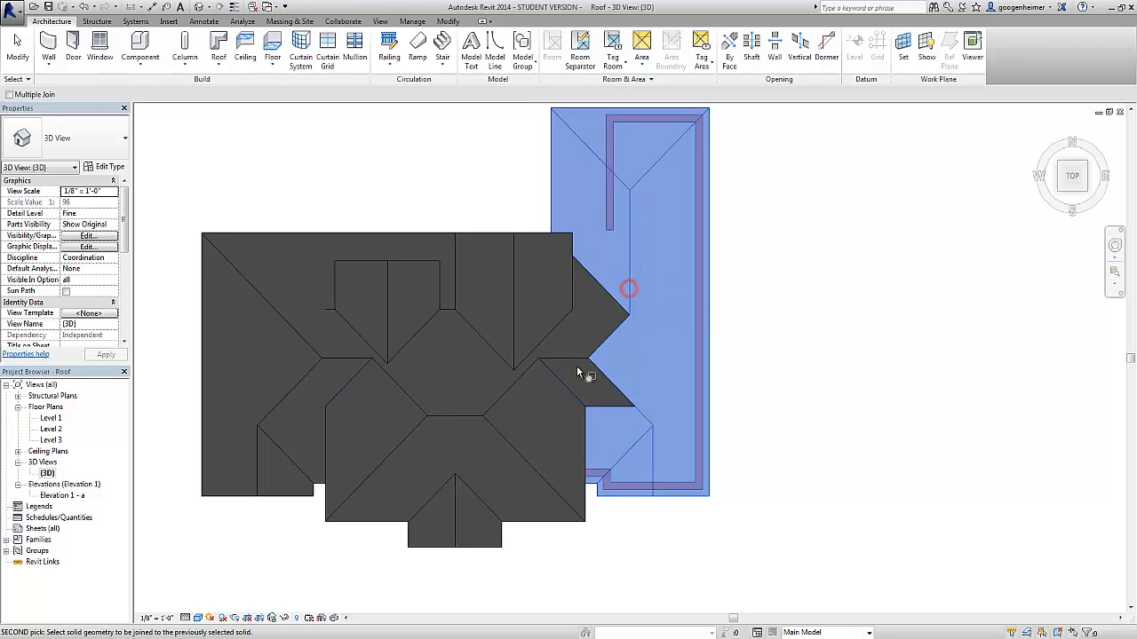
pyautogui.click(575, 357)
pyautogui.click(576, 356)
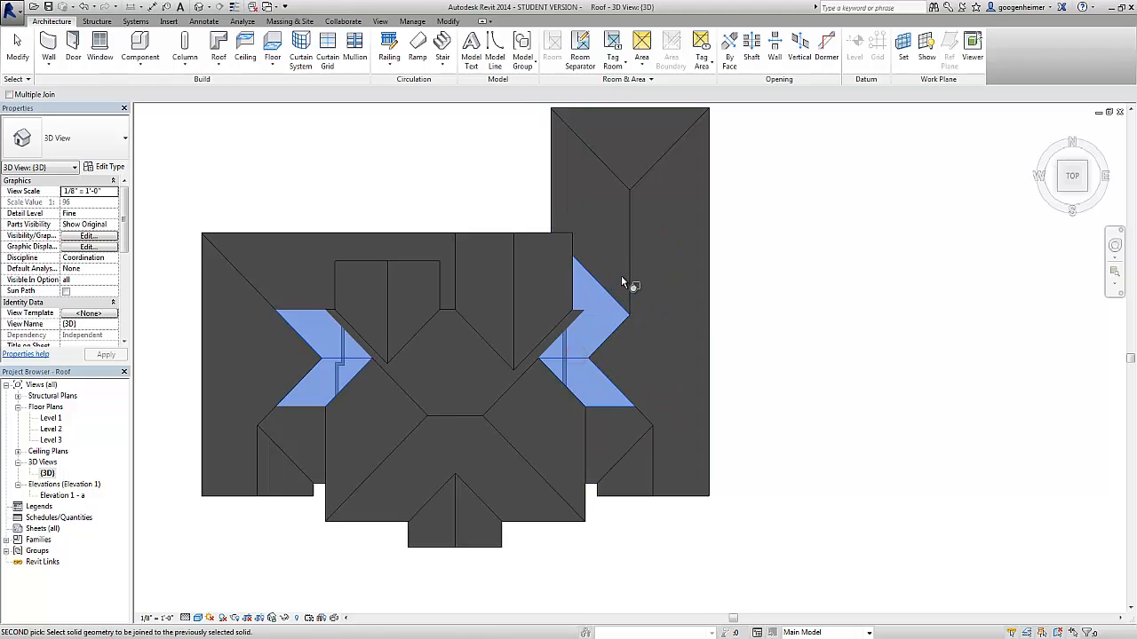
pyautogui.click(627, 276)
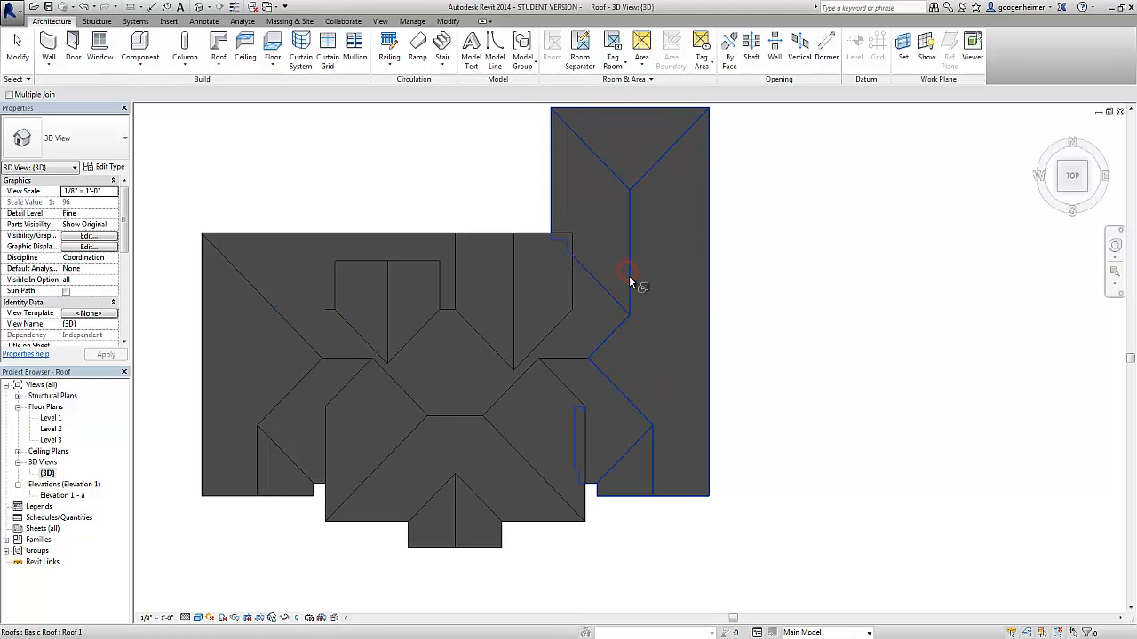
# Join the geometry of both rear bump-out roofs to their adjoining roofs, including the west bump-out to the west wing, and finish joining
pyautogui.click(512, 313)
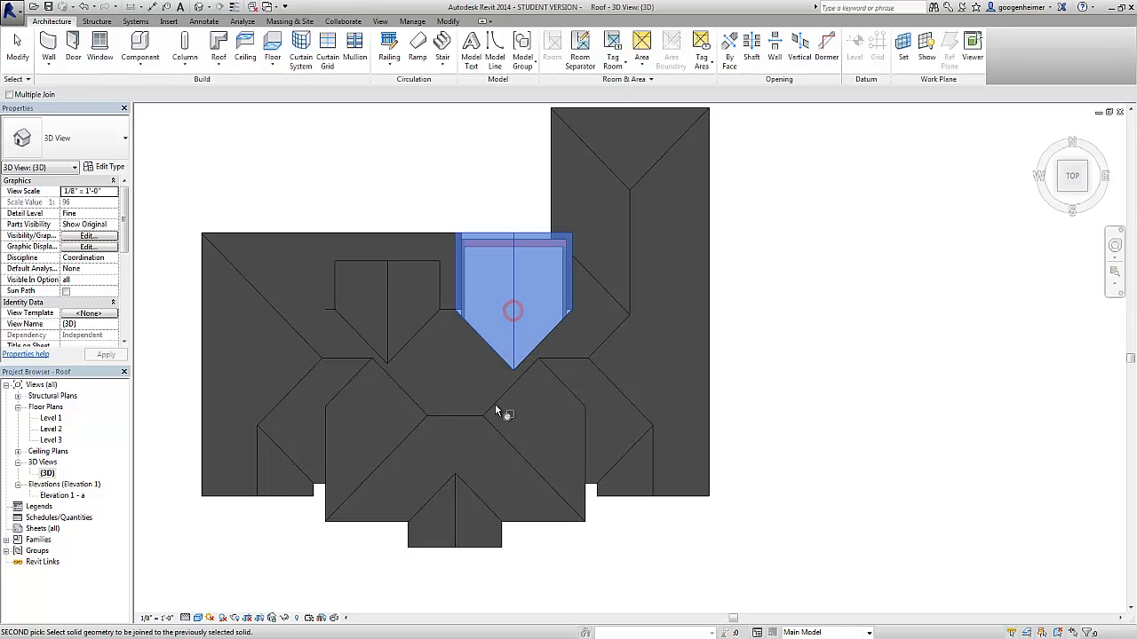
pyautogui.click(258, 291)
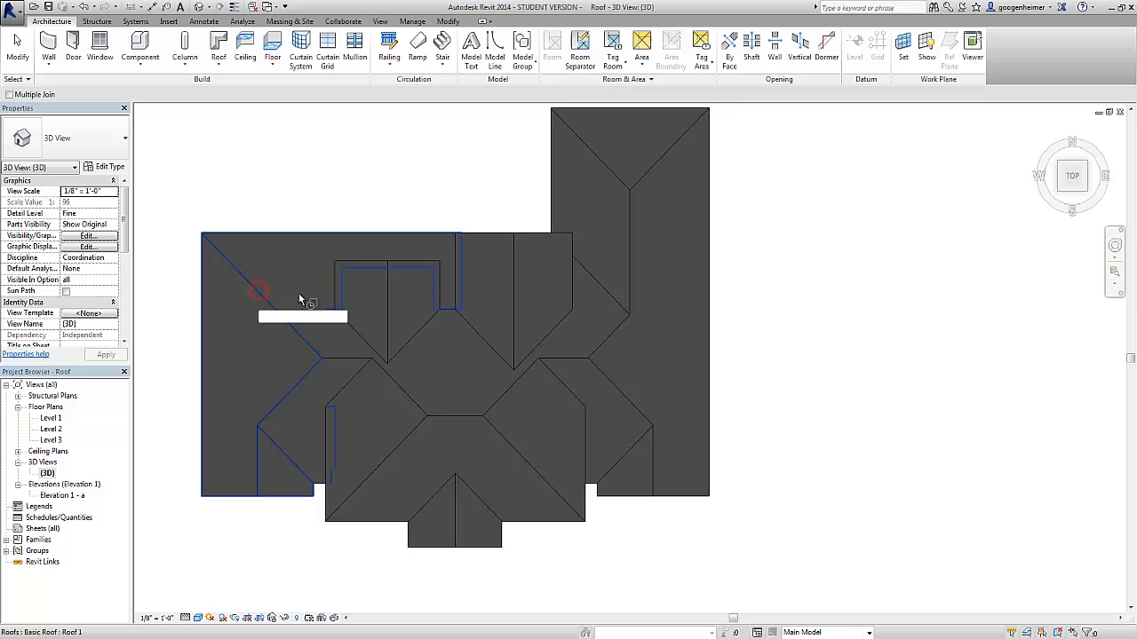
pyautogui.click(388, 297)
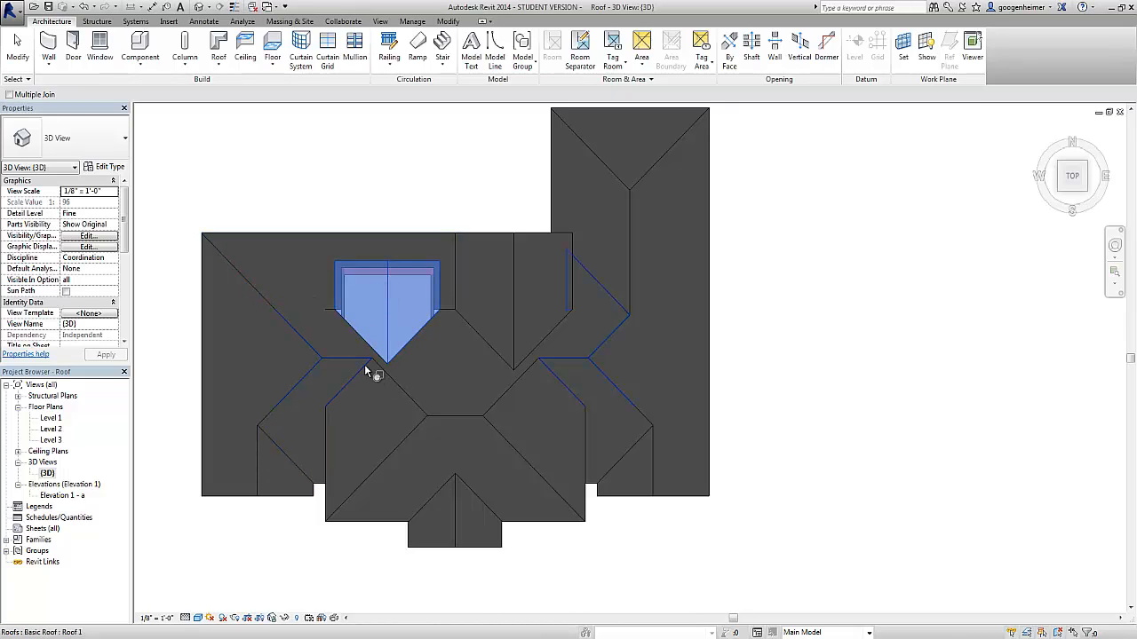
pyautogui.click(367, 362)
pyautogui.click(401, 389)
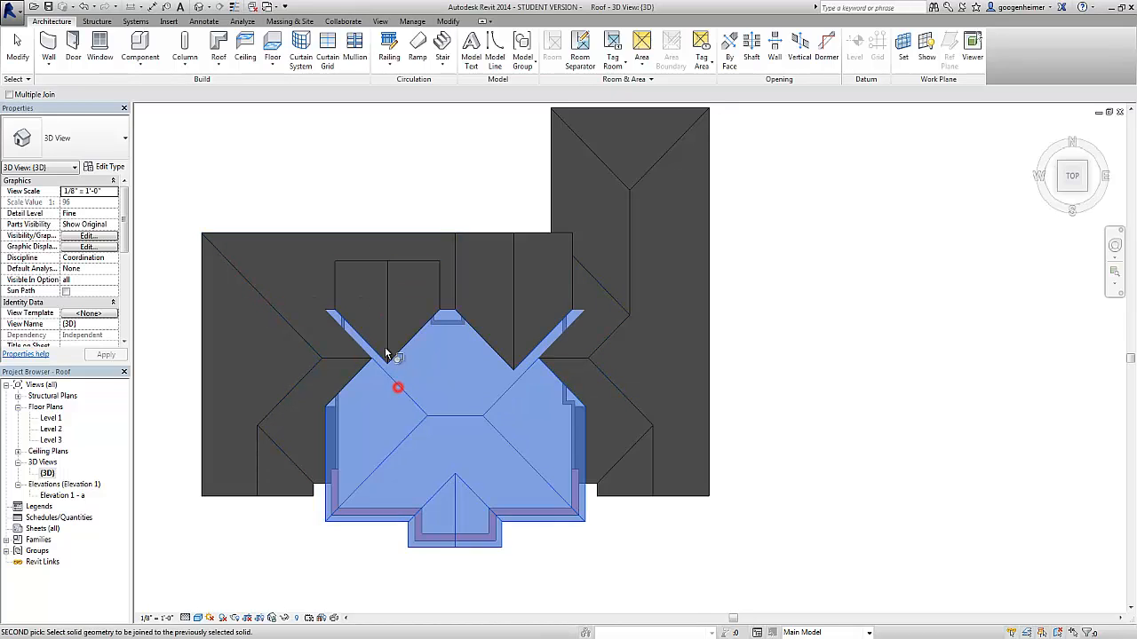
pyautogui.click(260, 295)
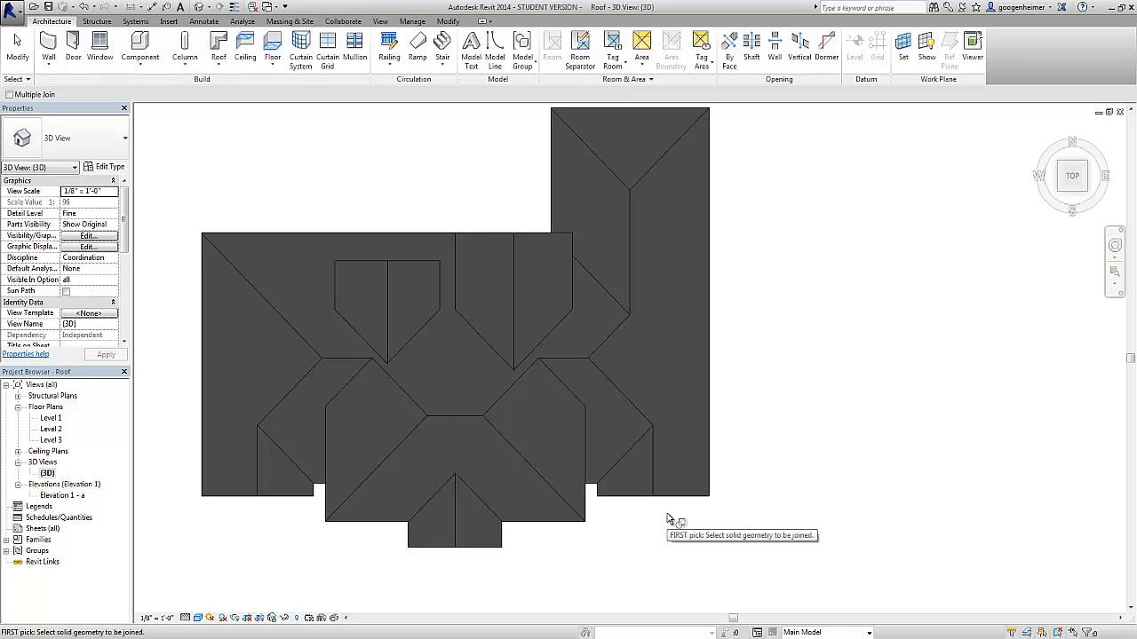
pyautogui.press('Escape')
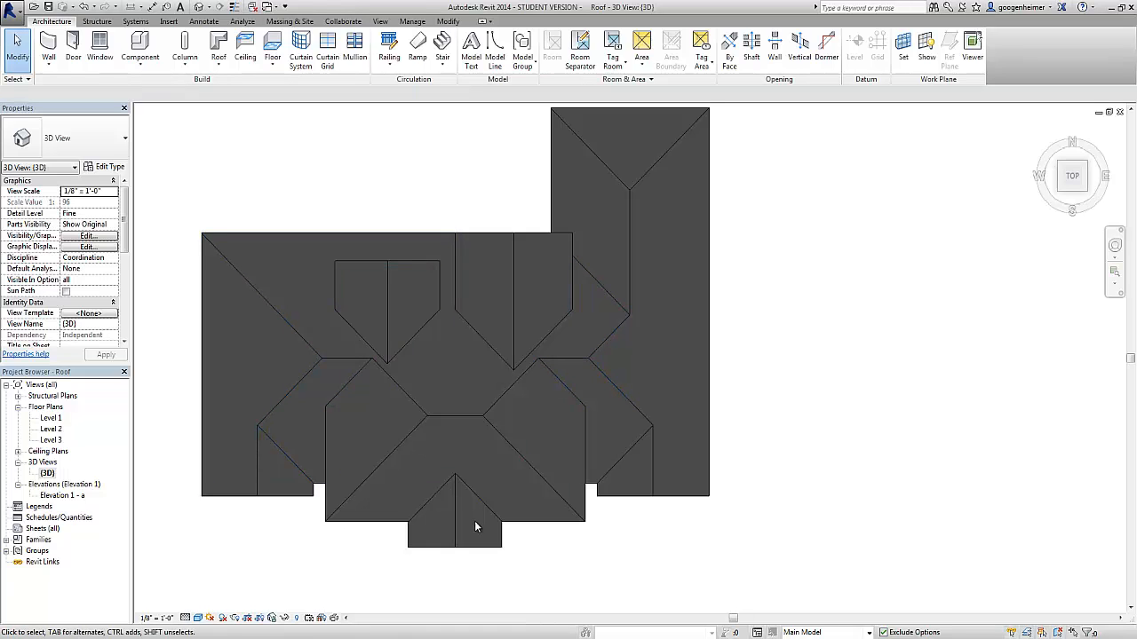
# Temporarily isolate the Roofs category in the 3D view, using the west wing roof as the selected element
pyautogui.scroll(-2, 448, 422)
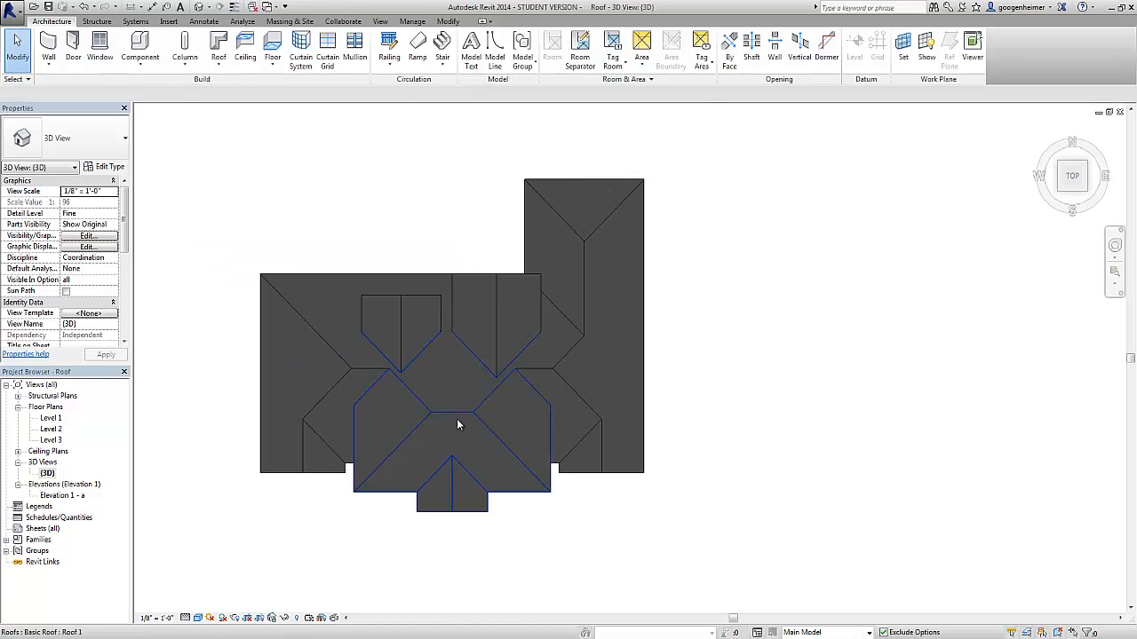
pyautogui.click(295, 308)
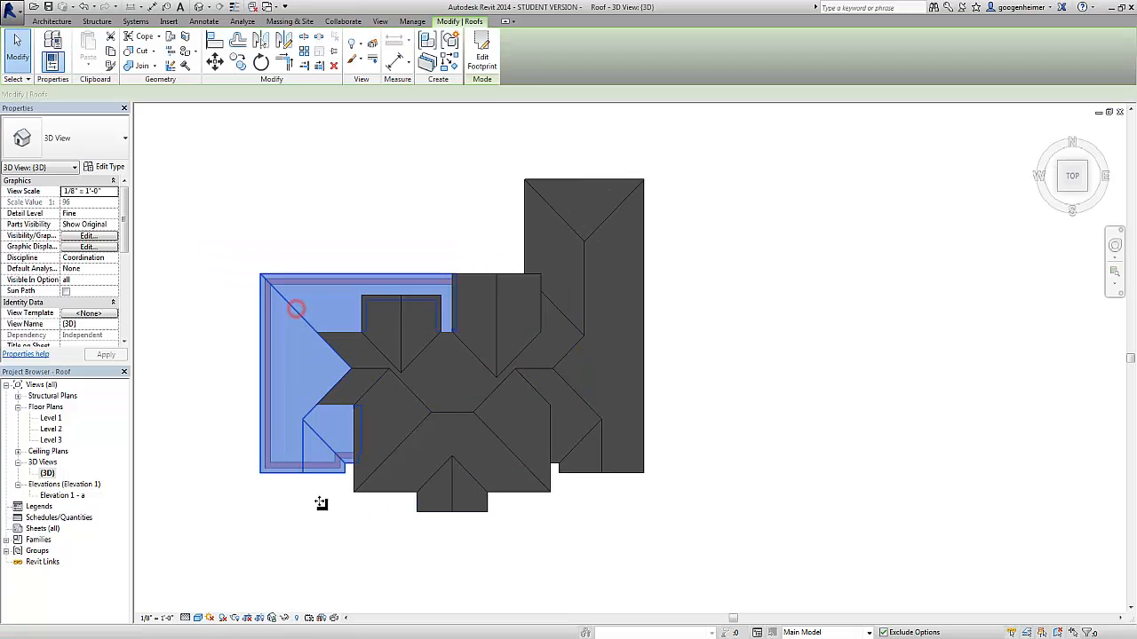
pyautogui.click(285, 617)
pyautogui.click(330, 551)
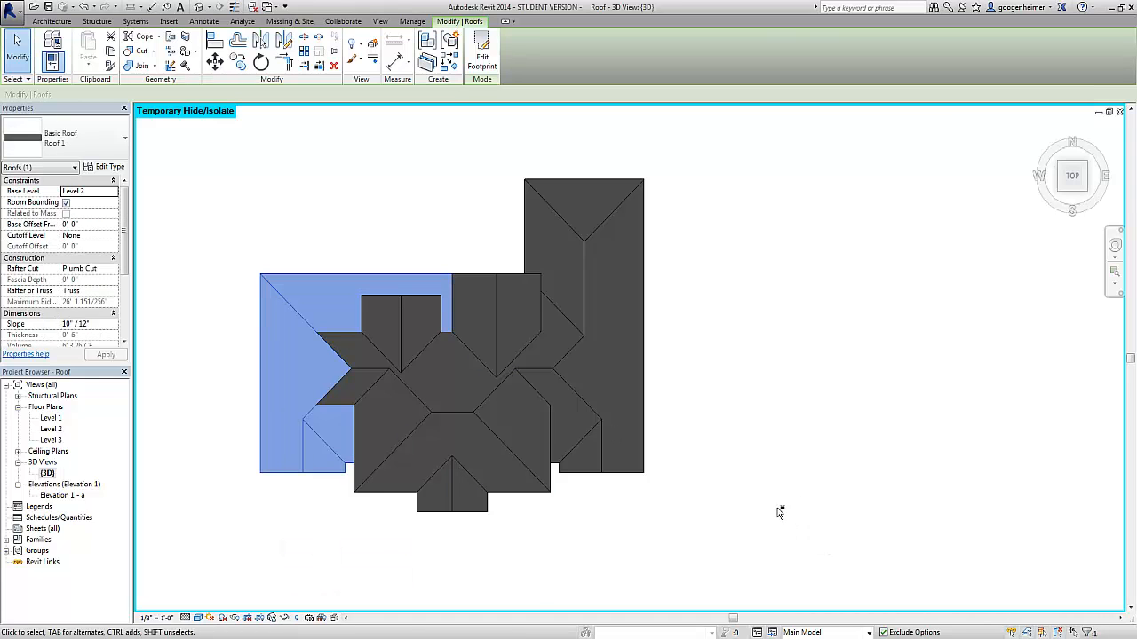
# Examine the isolated roofs and their joins from the sides and underneath, and return to the front-right isometric view
pyautogui.keyDown('shift'); pyautogui.moveTo(779, 513); pyautogui.dragTo(571, 442, button='middle'); pyautogui.keyUp('shift')
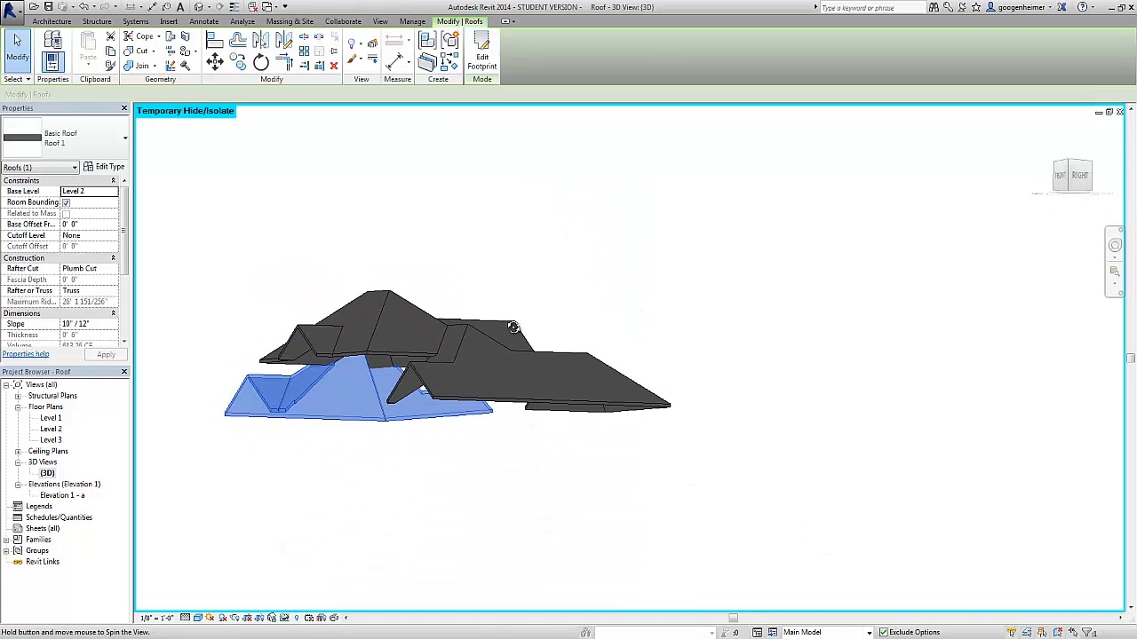
pyautogui.keyDown('shift'); pyautogui.moveTo(513, 327); pyautogui.dragTo(524, 355, button='middle'); pyautogui.keyUp('shift')
pyautogui.moveTo(487, 216); pyautogui.dragTo(633, 435, button='middle')
pyautogui.keyDown('shift'); pyautogui.moveTo(607, 472); pyautogui.dragTo(272, 376, button='middle'); pyautogui.keyUp('shift')
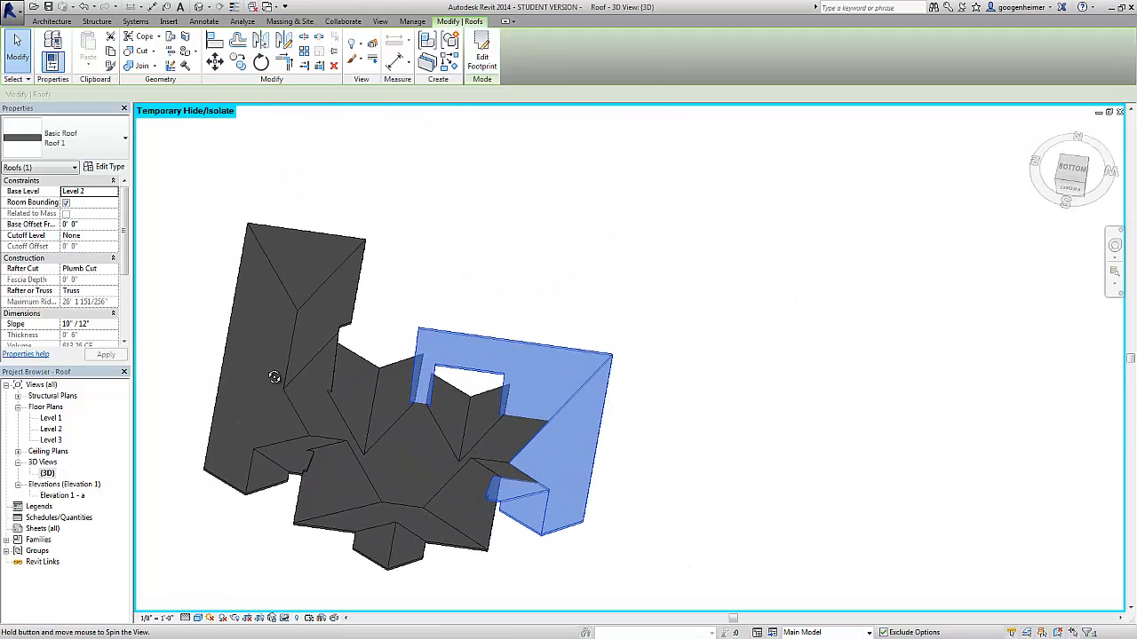
pyautogui.click(394, 513)
pyautogui.keyDown('shift'); pyautogui.moveTo(397, 510); pyautogui.dragTo(614, 190, button='middle'); pyautogui.keyUp('shift')
pyautogui.click(614, 190)
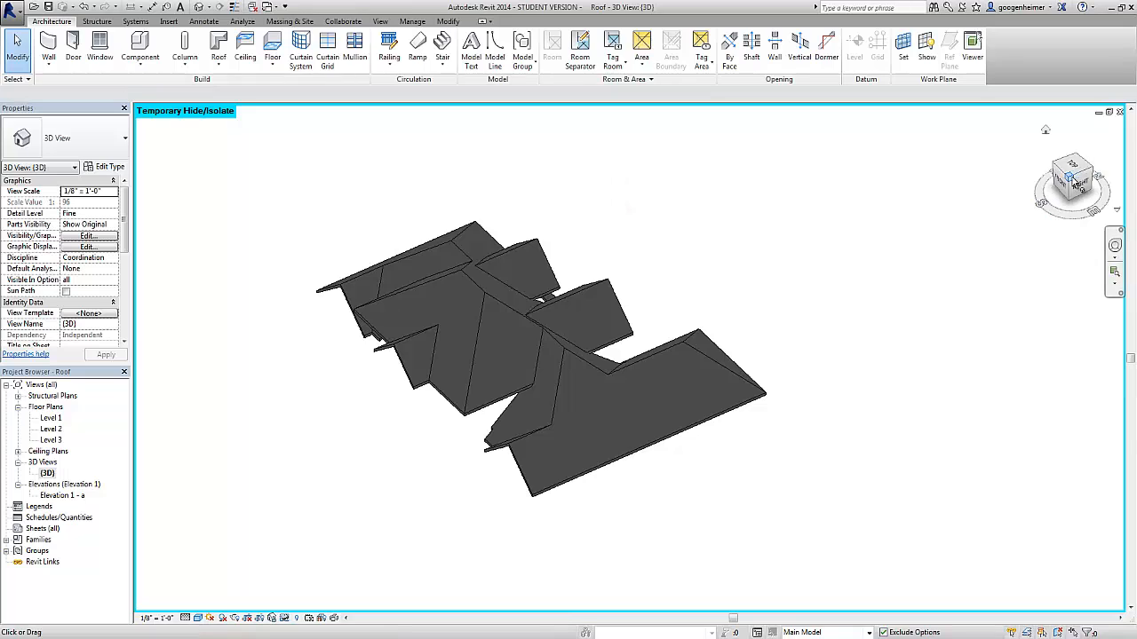
pyautogui.click(1073, 178)
# Reset the temporary hide/isolate to view the roofs together with the walls
pyautogui.click(283, 618)
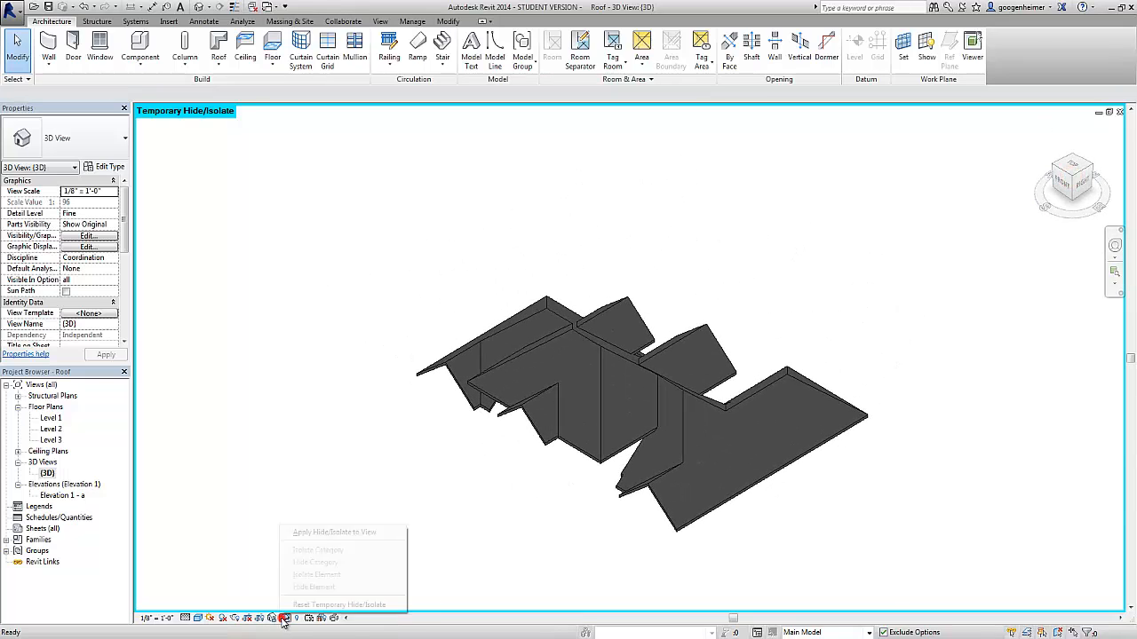
pyautogui.click(339, 605)
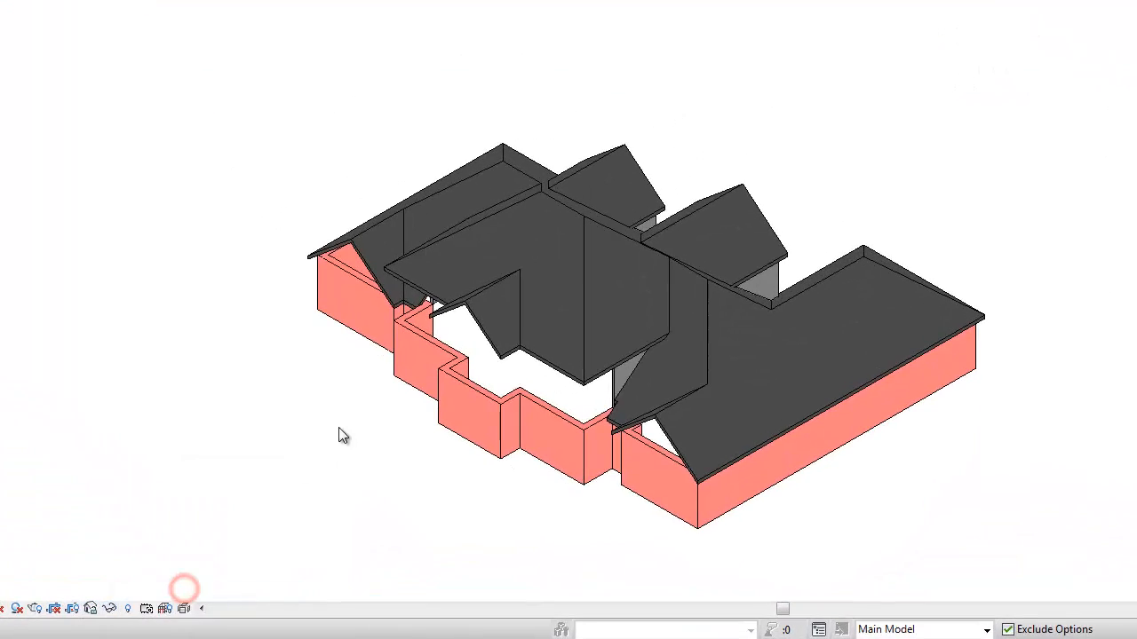
pyautogui.moveTo(343, 435); pyautogui.dragTo(61, 447, button='middle')
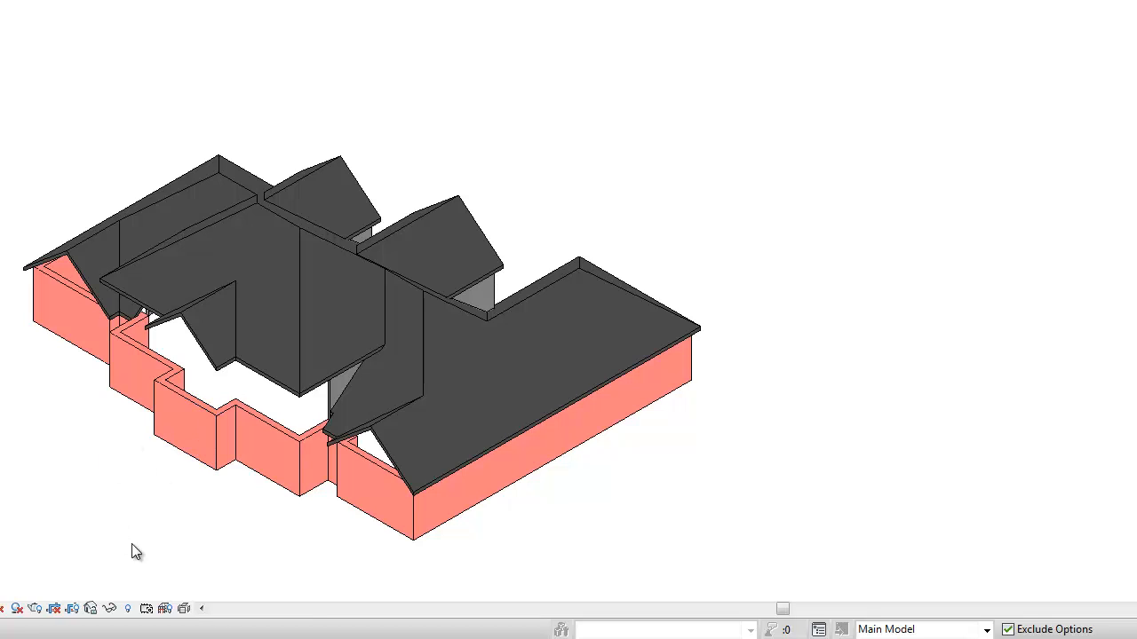
pyautogui.click(159, 638)
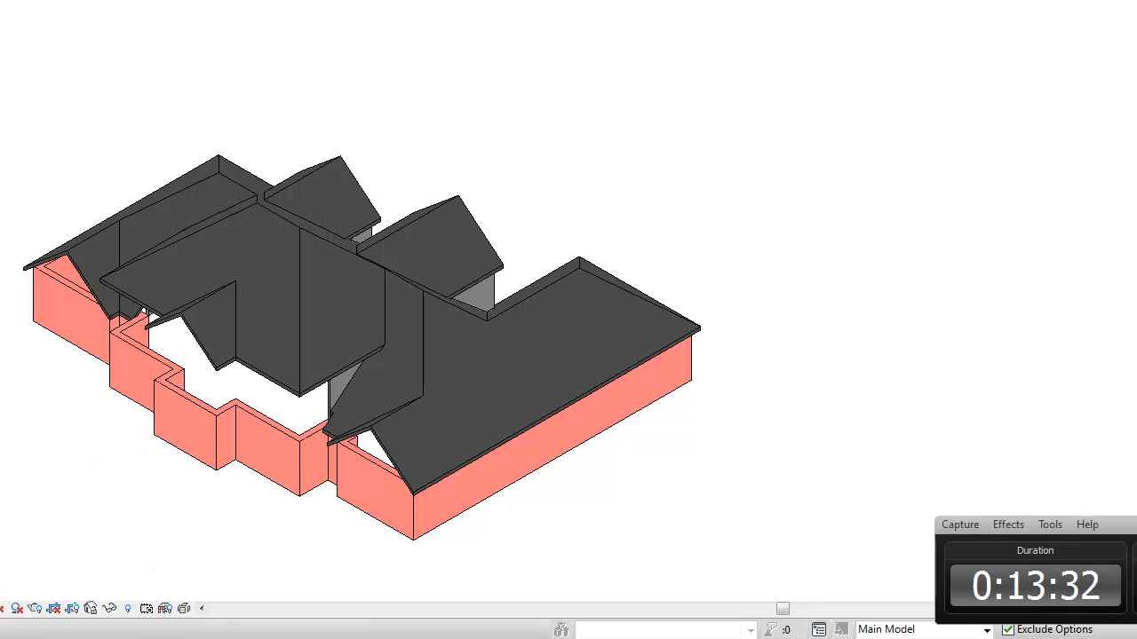